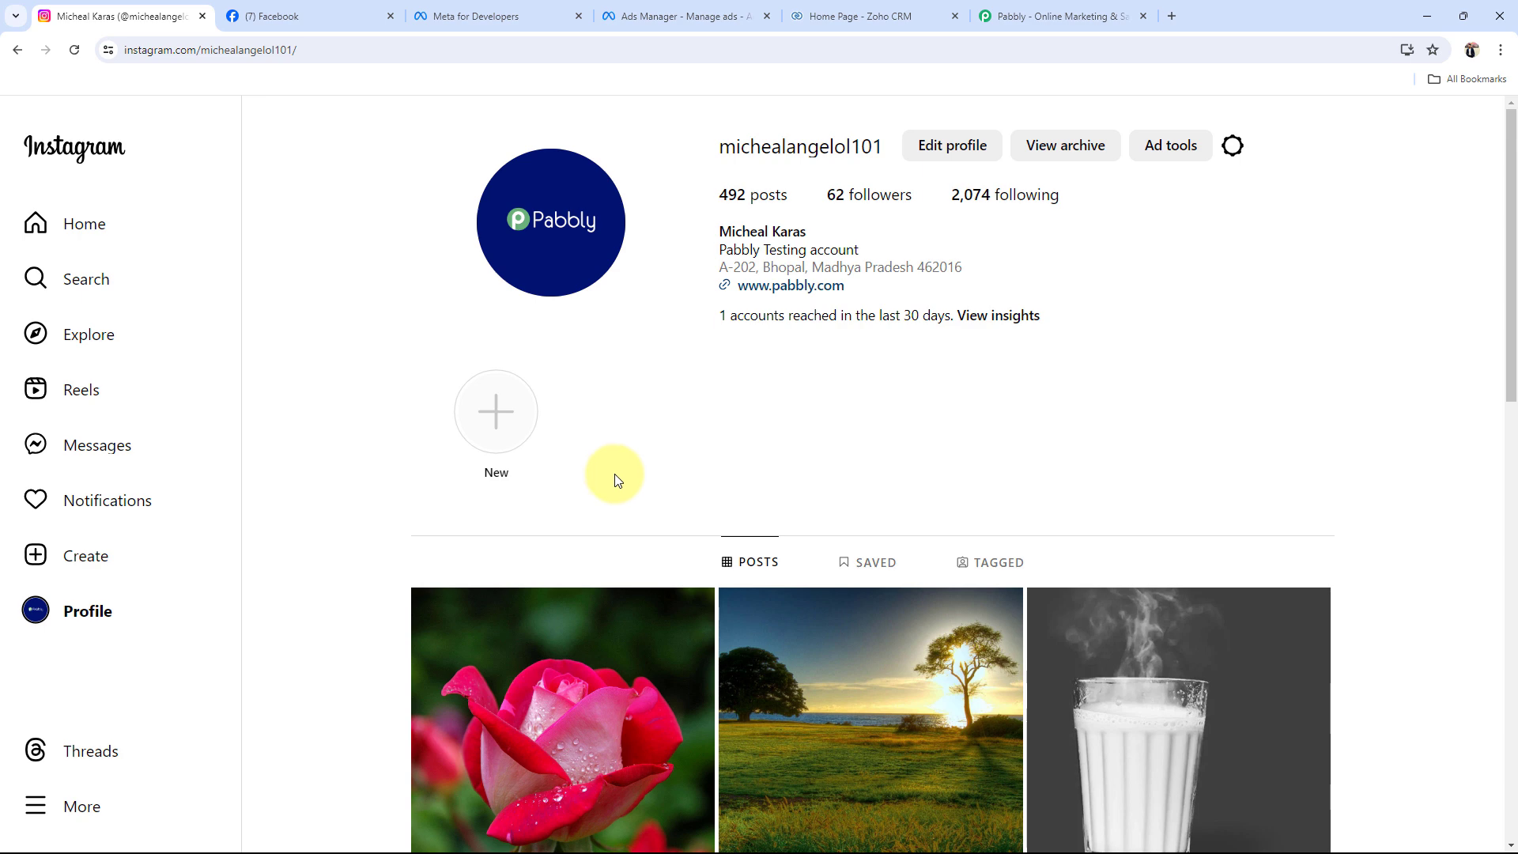
left_click(909, 16)
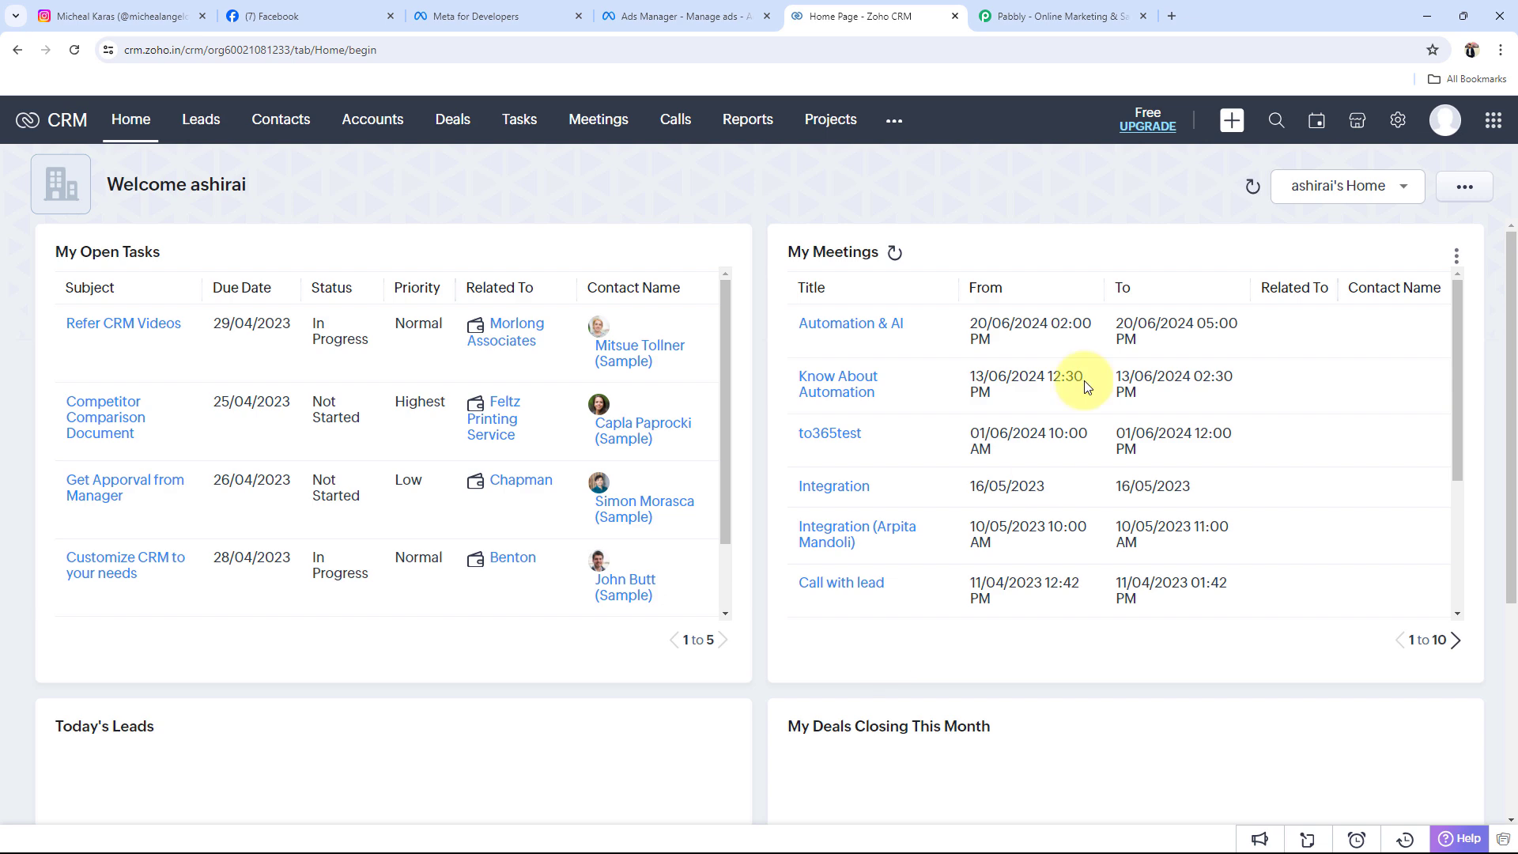
left_click(81, 15)
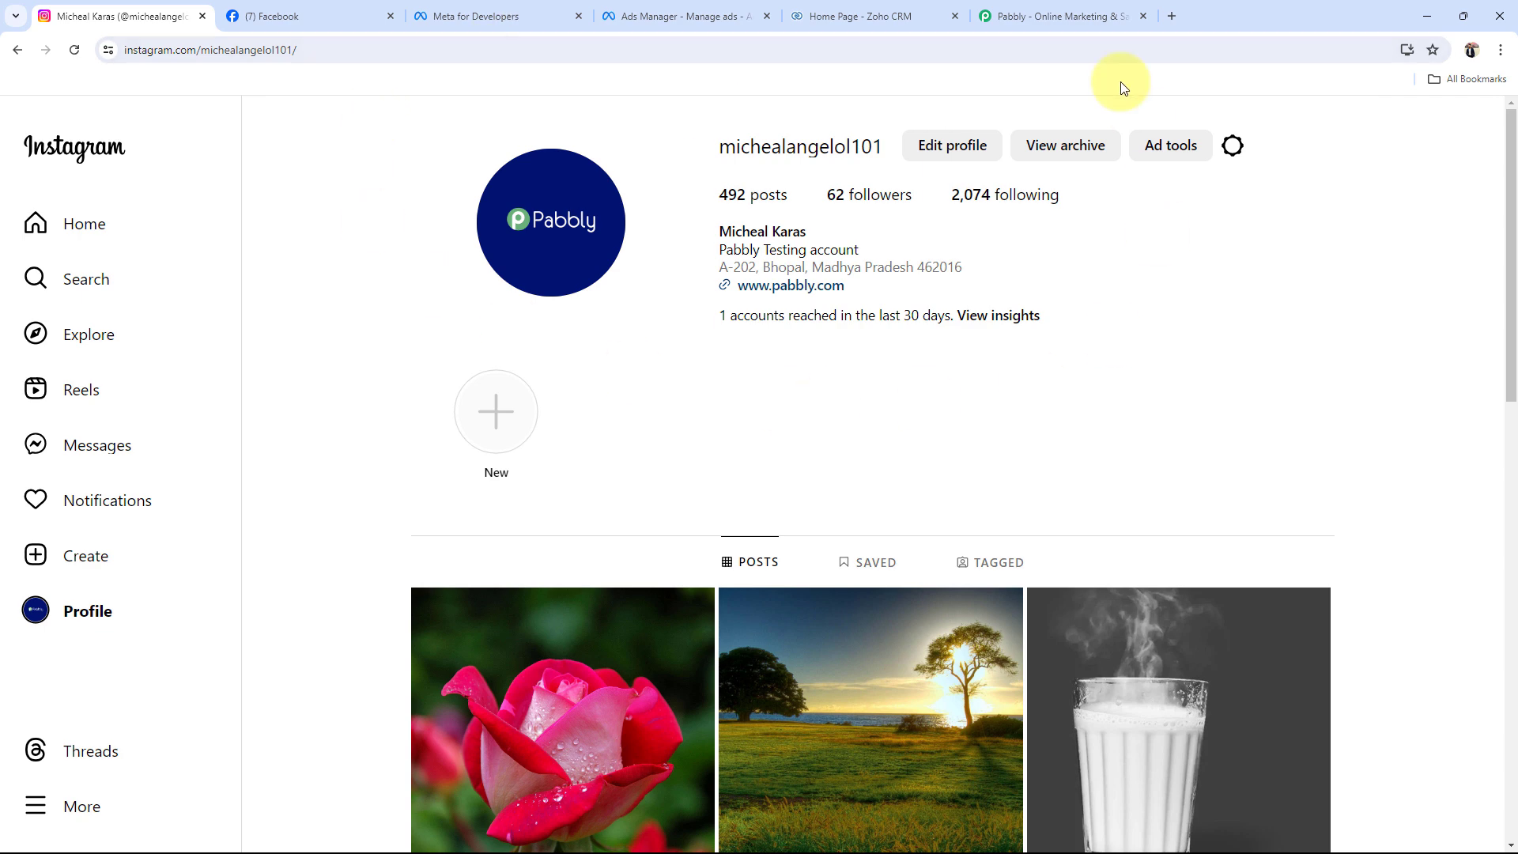
Step: Switch to the Pabbly website, go to the list of all Pabbly apps and access the Pabbly Connect dashboard
left_click(1052, 15)
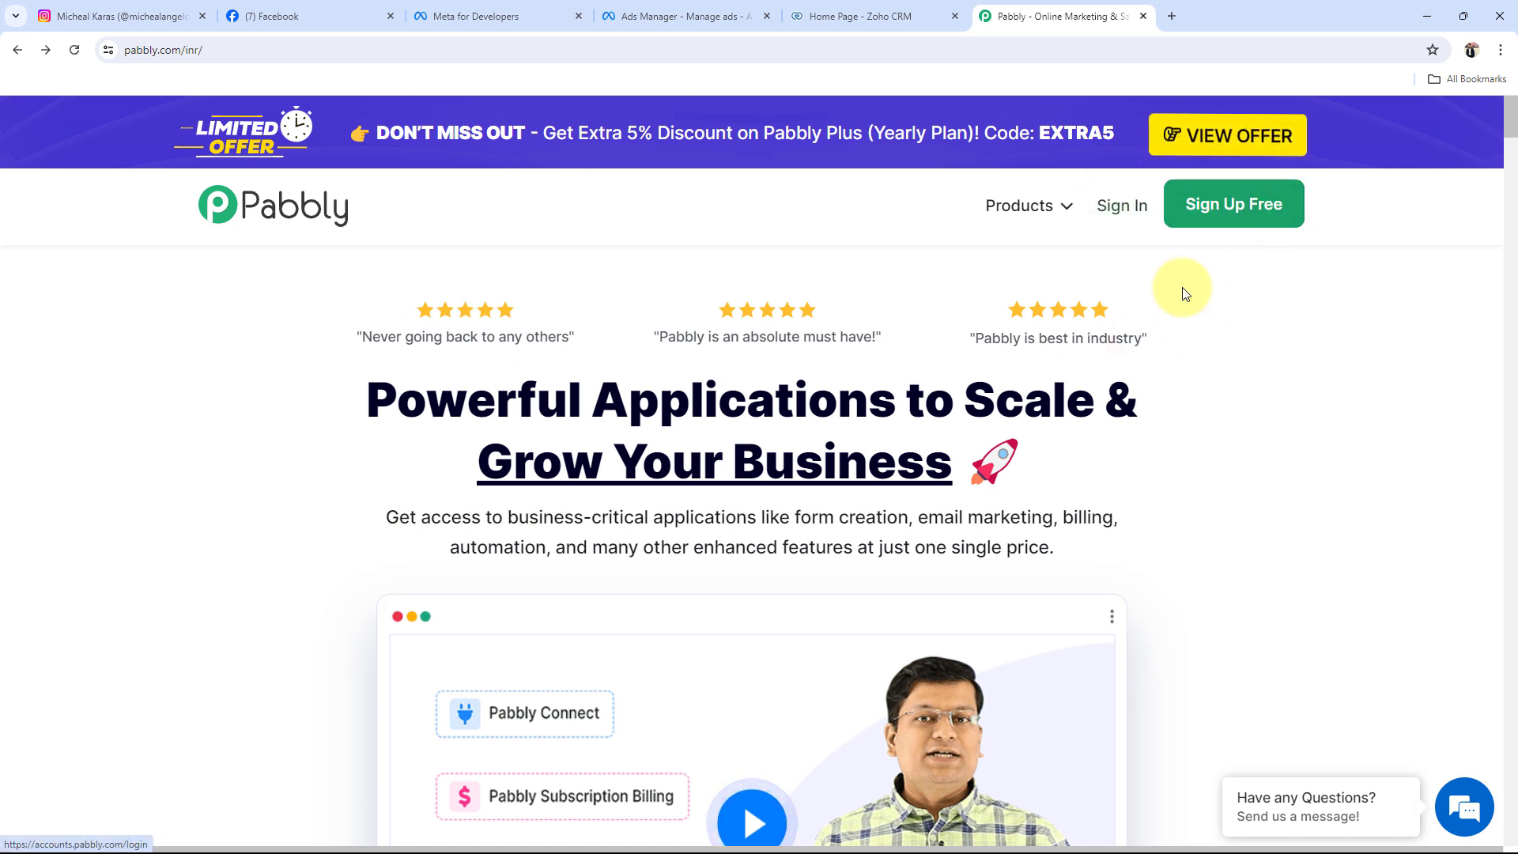
left_click(1265, 212)
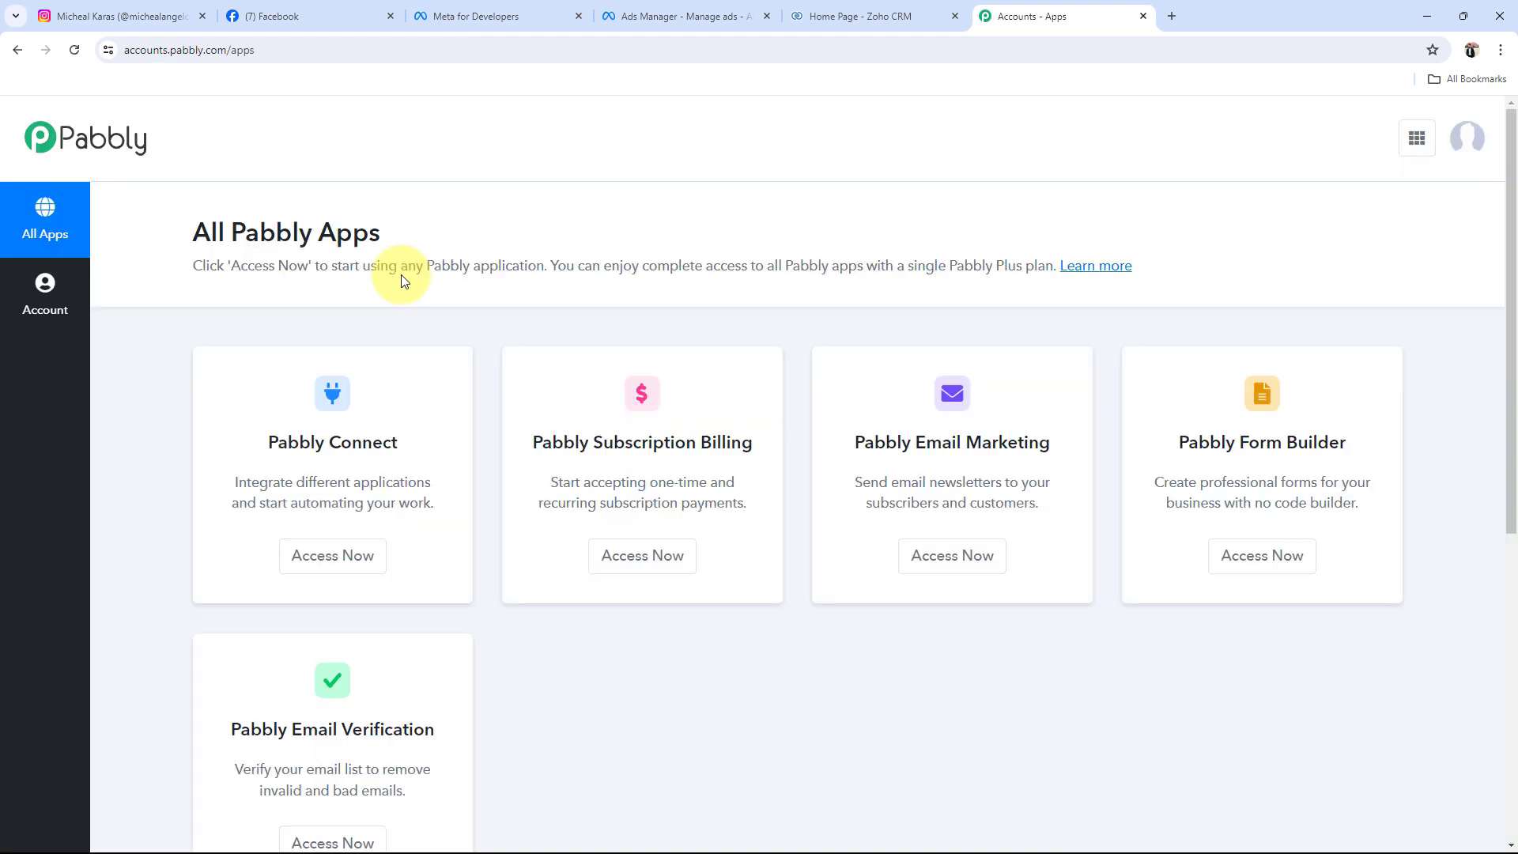
scroll(823, 582, "down", 2)
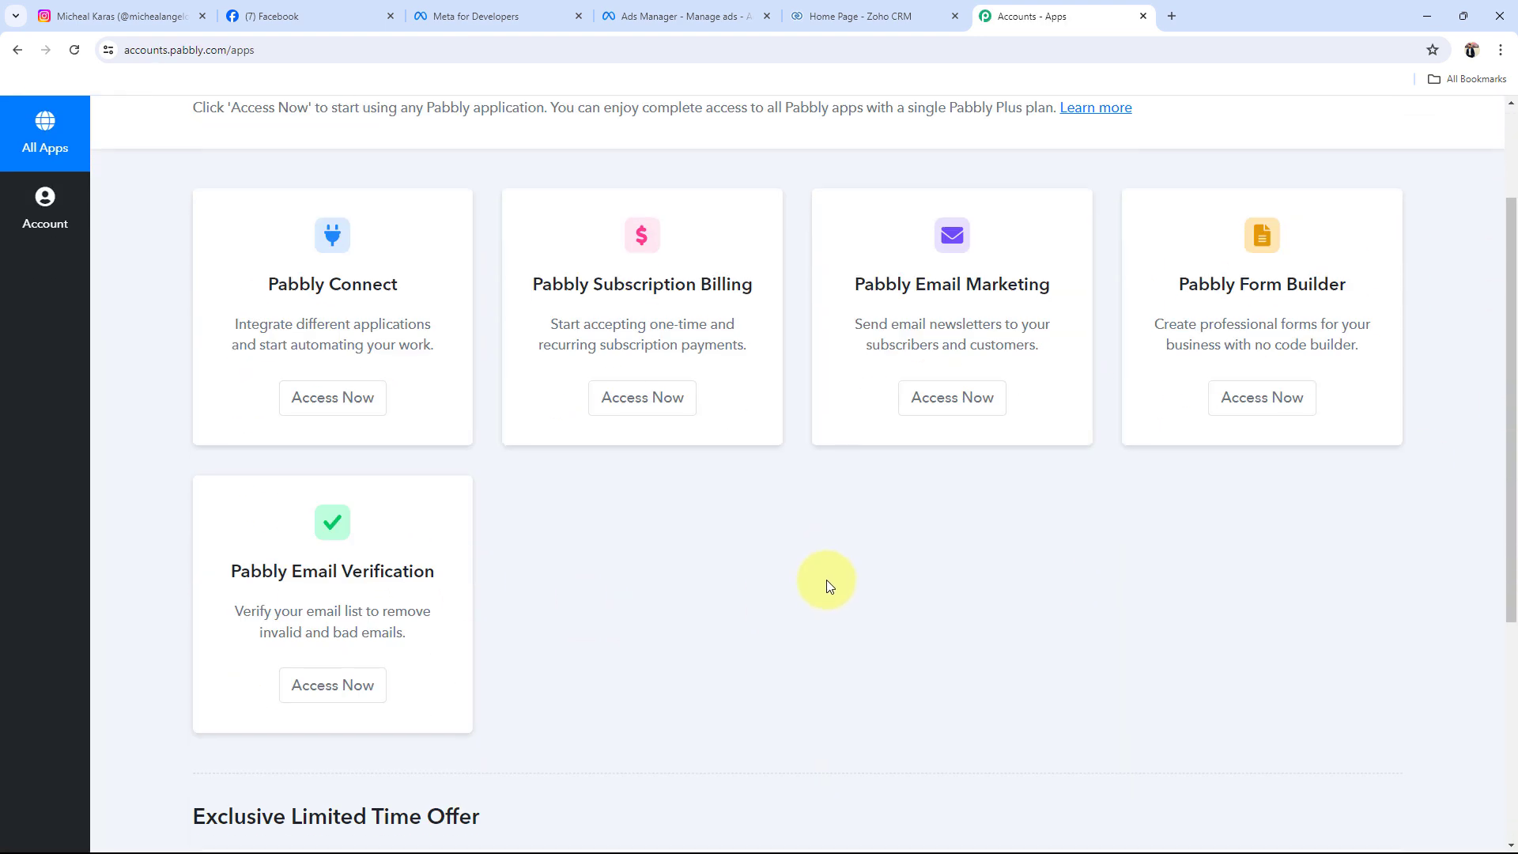
scroll(292, 471, "up", 2)
left_click_drag(269, 439, 383, 531)
left_click(367, 553)
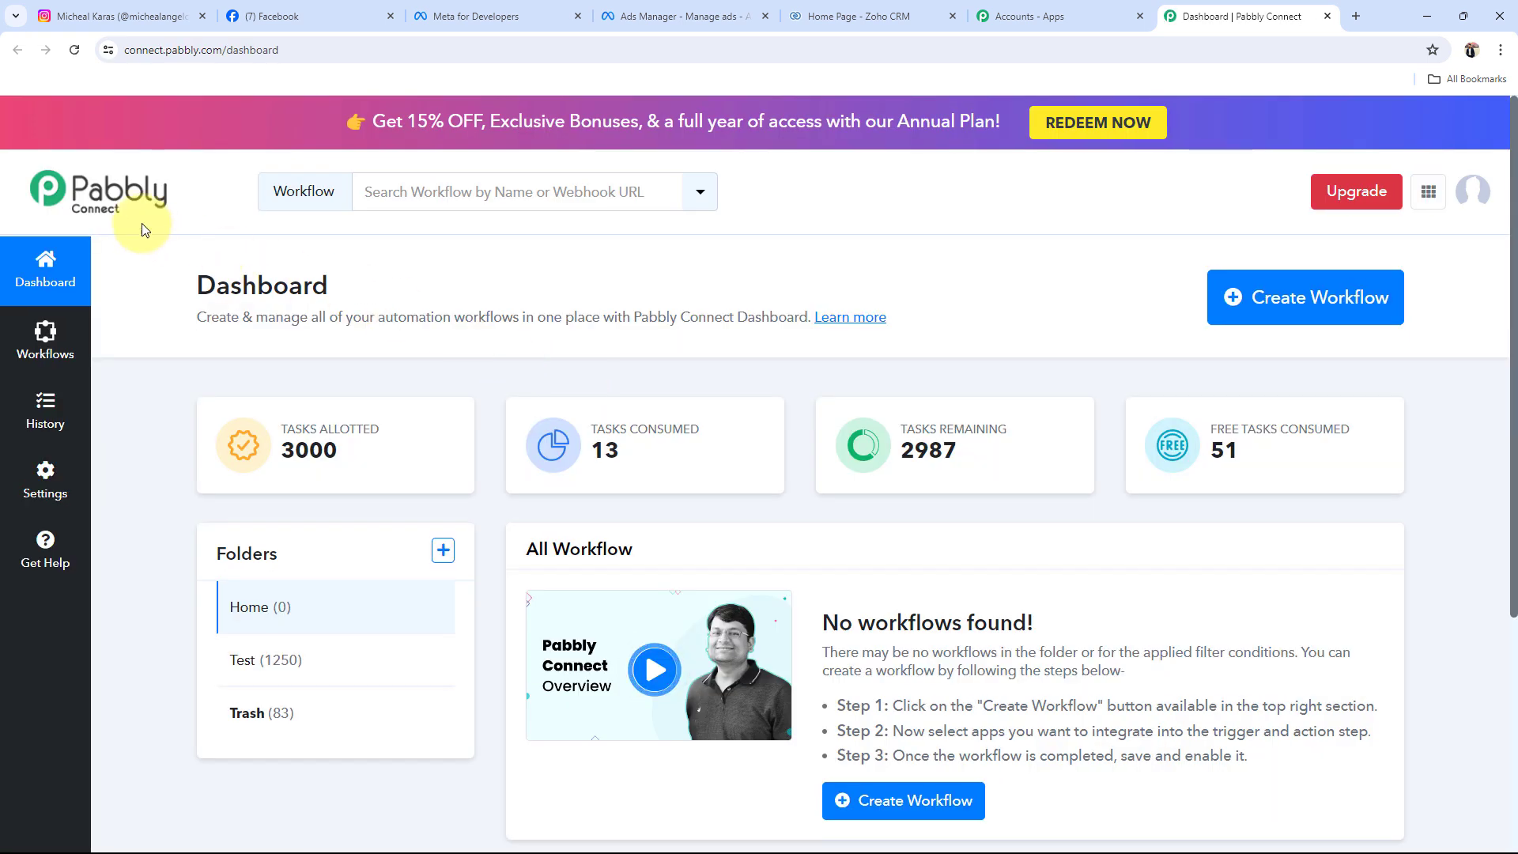
left_click_drag(138, 273, 483, 273)
left_click(482, 274)
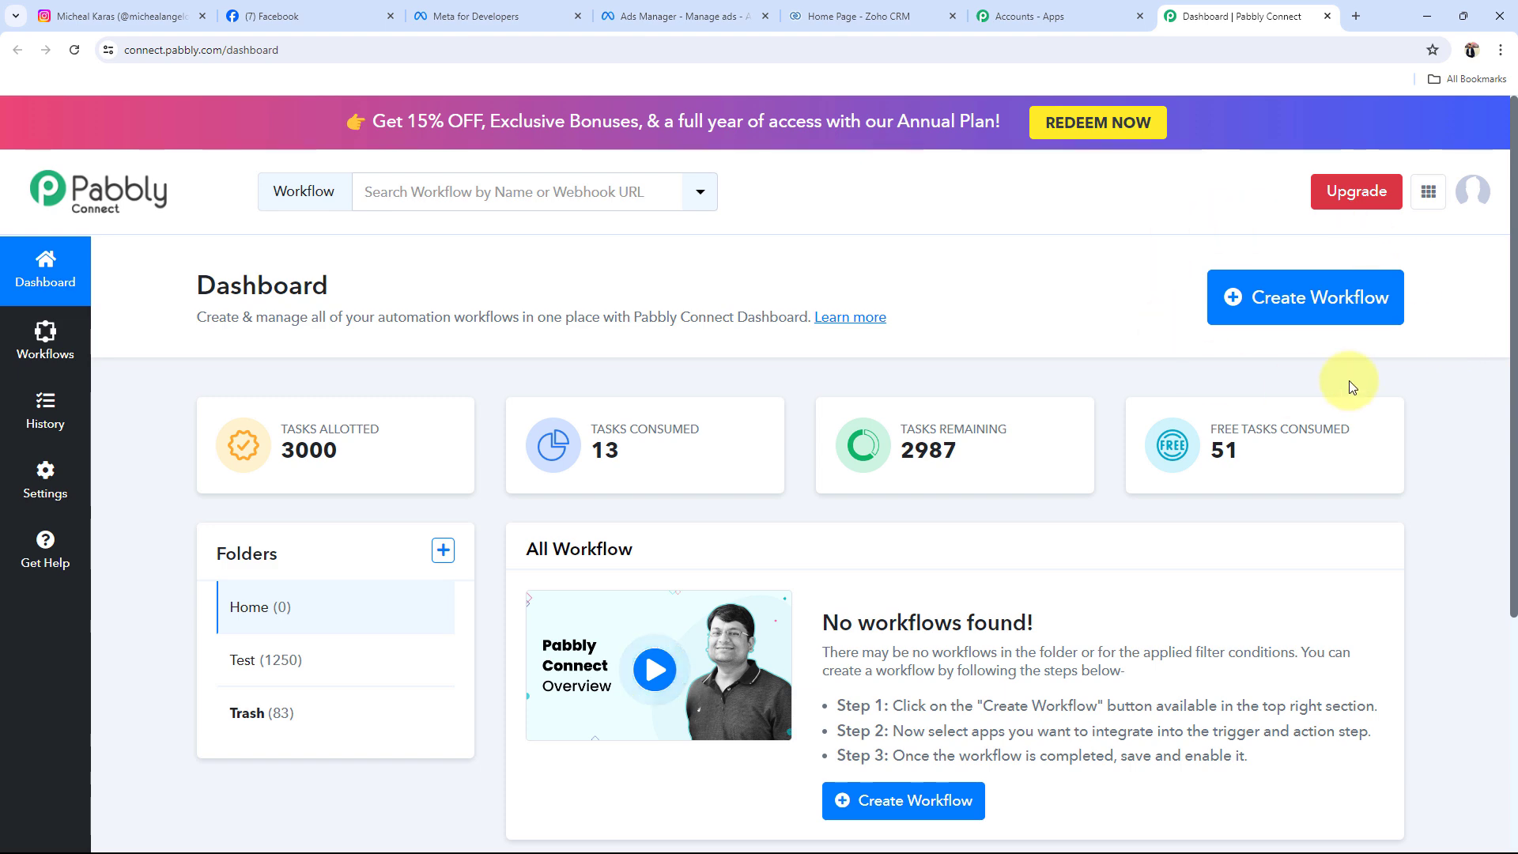
Step: Create a workflow named "Add New Leads from Instagram Lead Ads to Zoho CRM" in the Home folder
left_click(1304, 299)
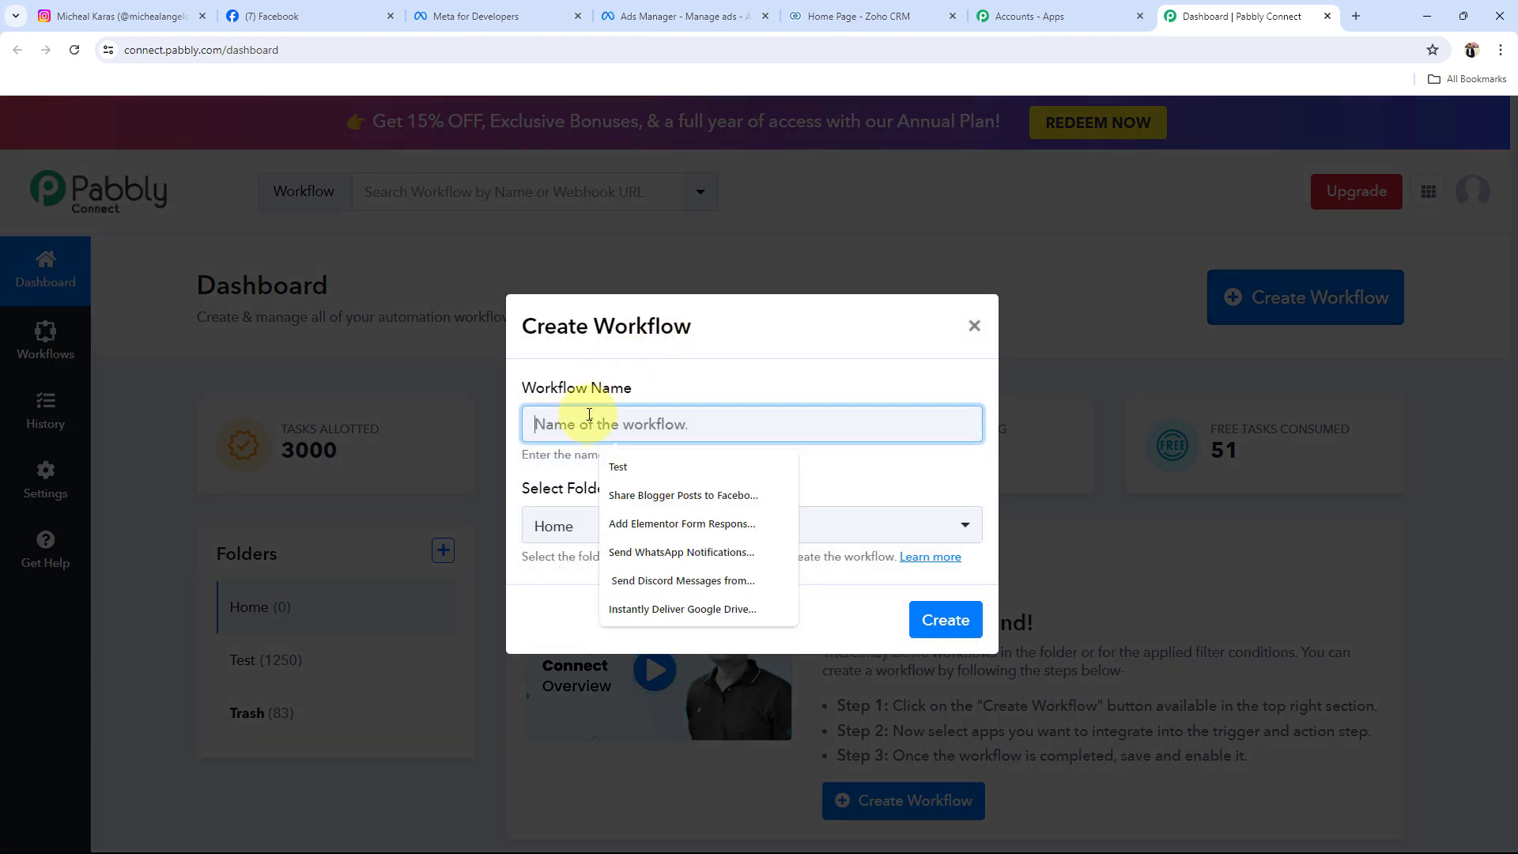
left_click(558, 365)
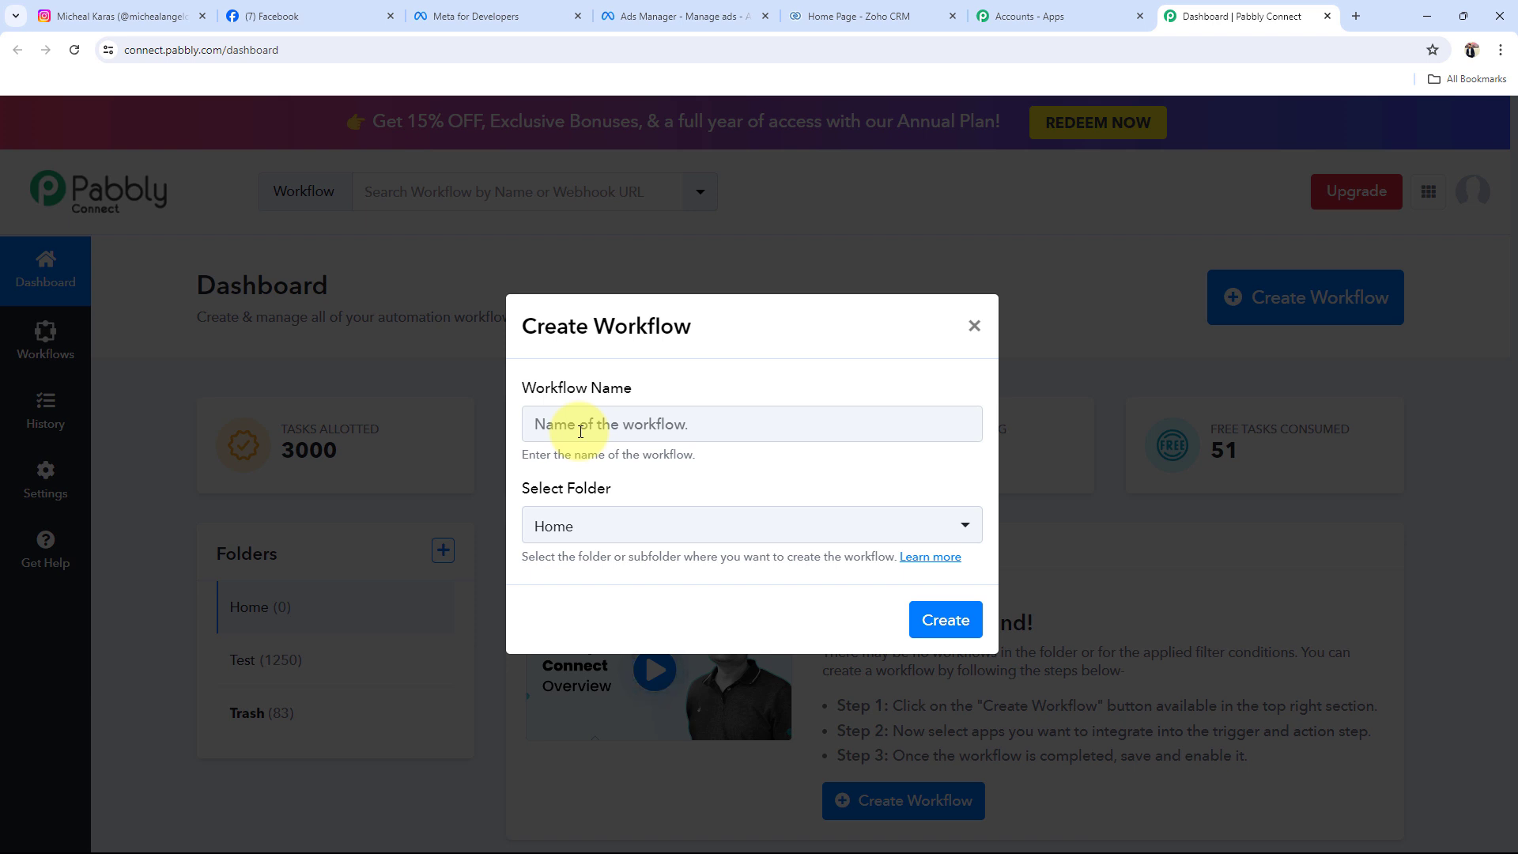
left_click(580, 430)
type("Add New Leads from Instagram Lead Ads to Zoho CRM")
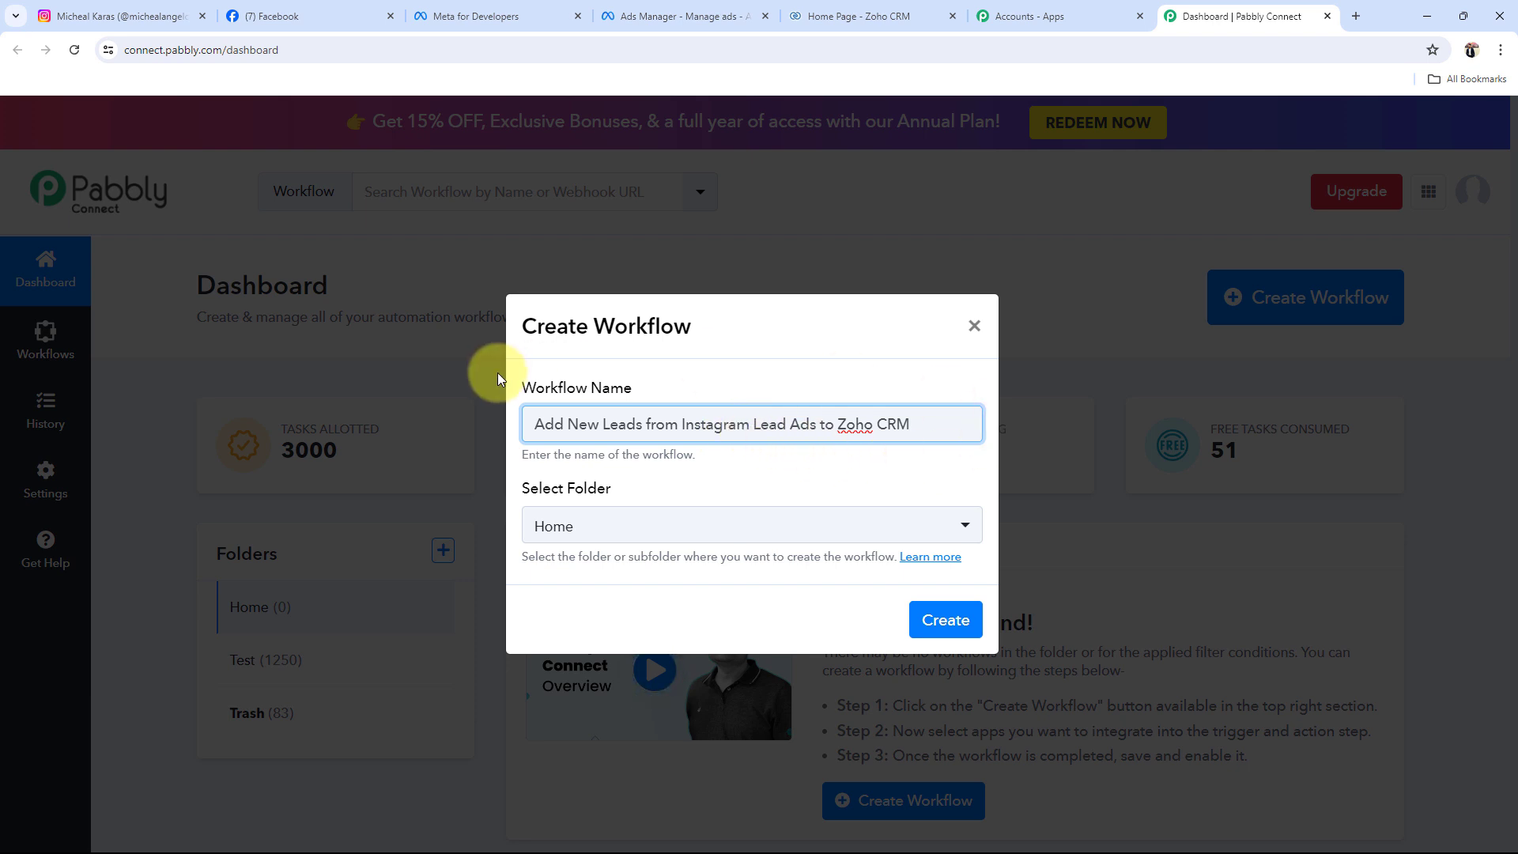
left_click(569, 524)
left_click(578, 615)
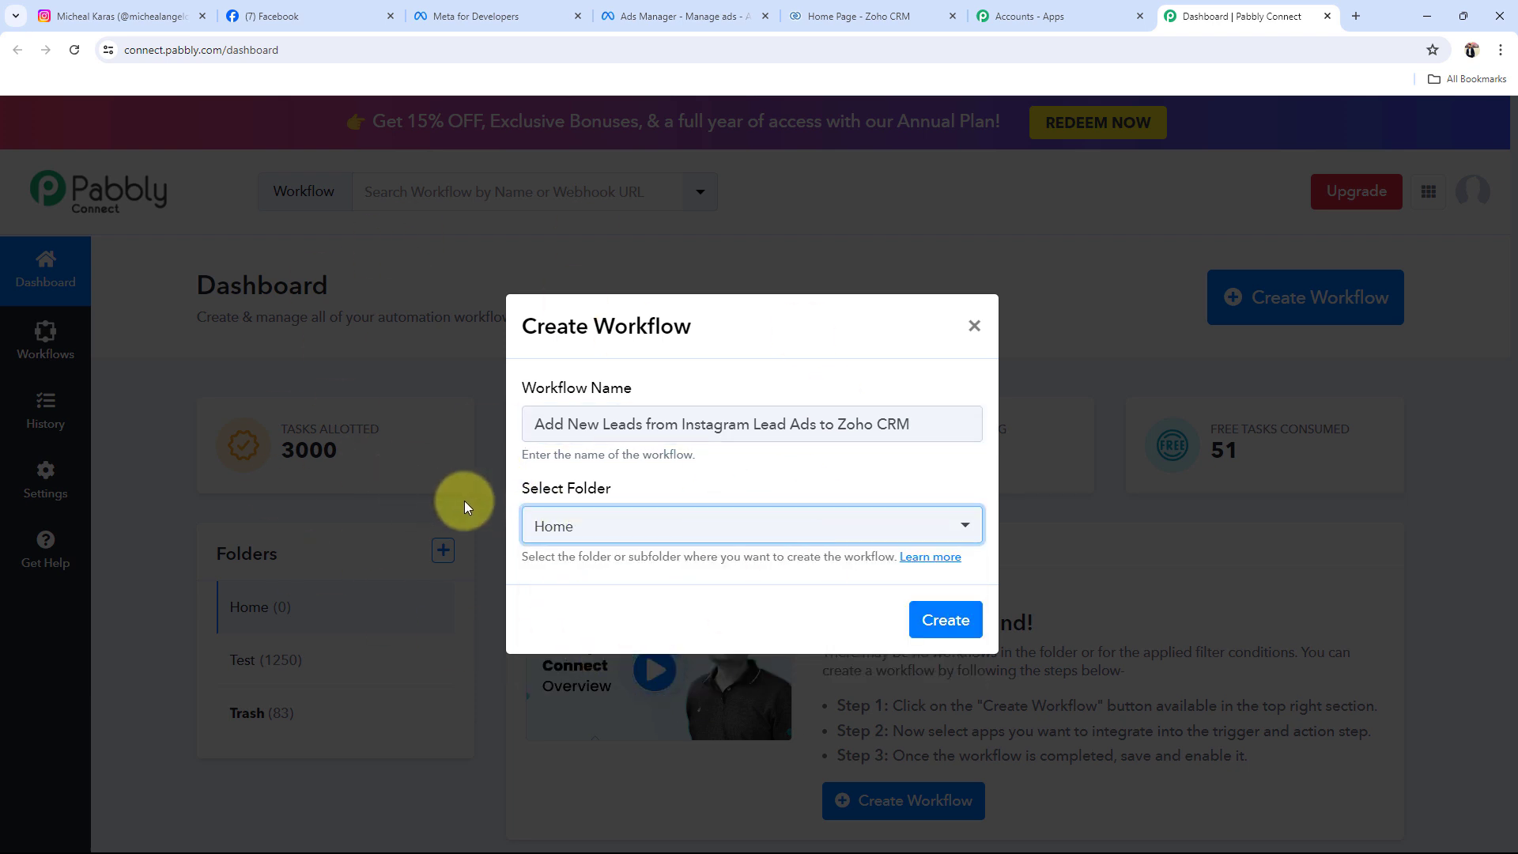
left_click(959, 621)
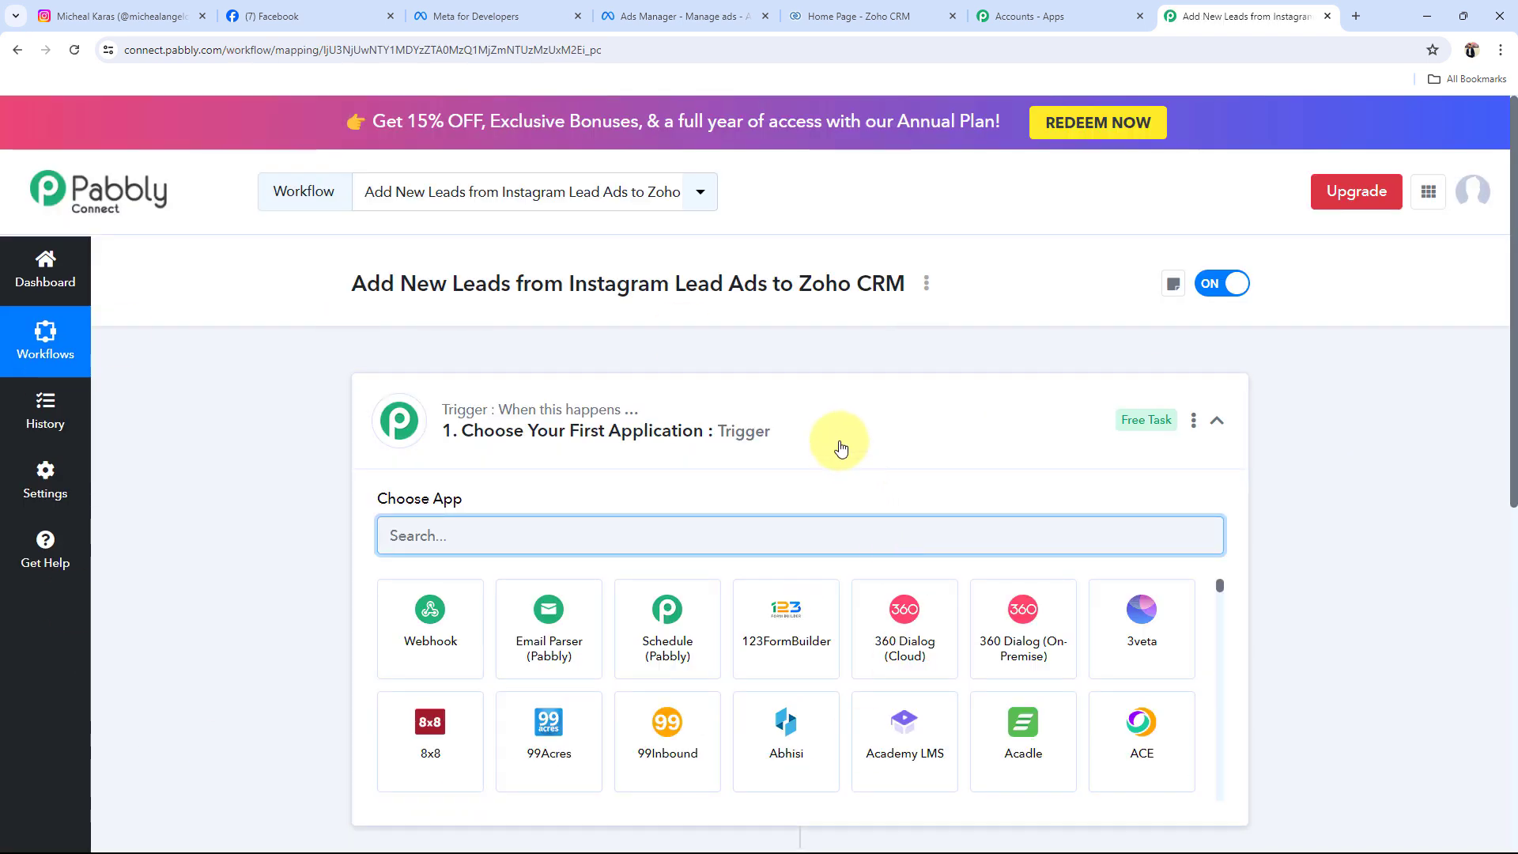
left_click(830, 437)
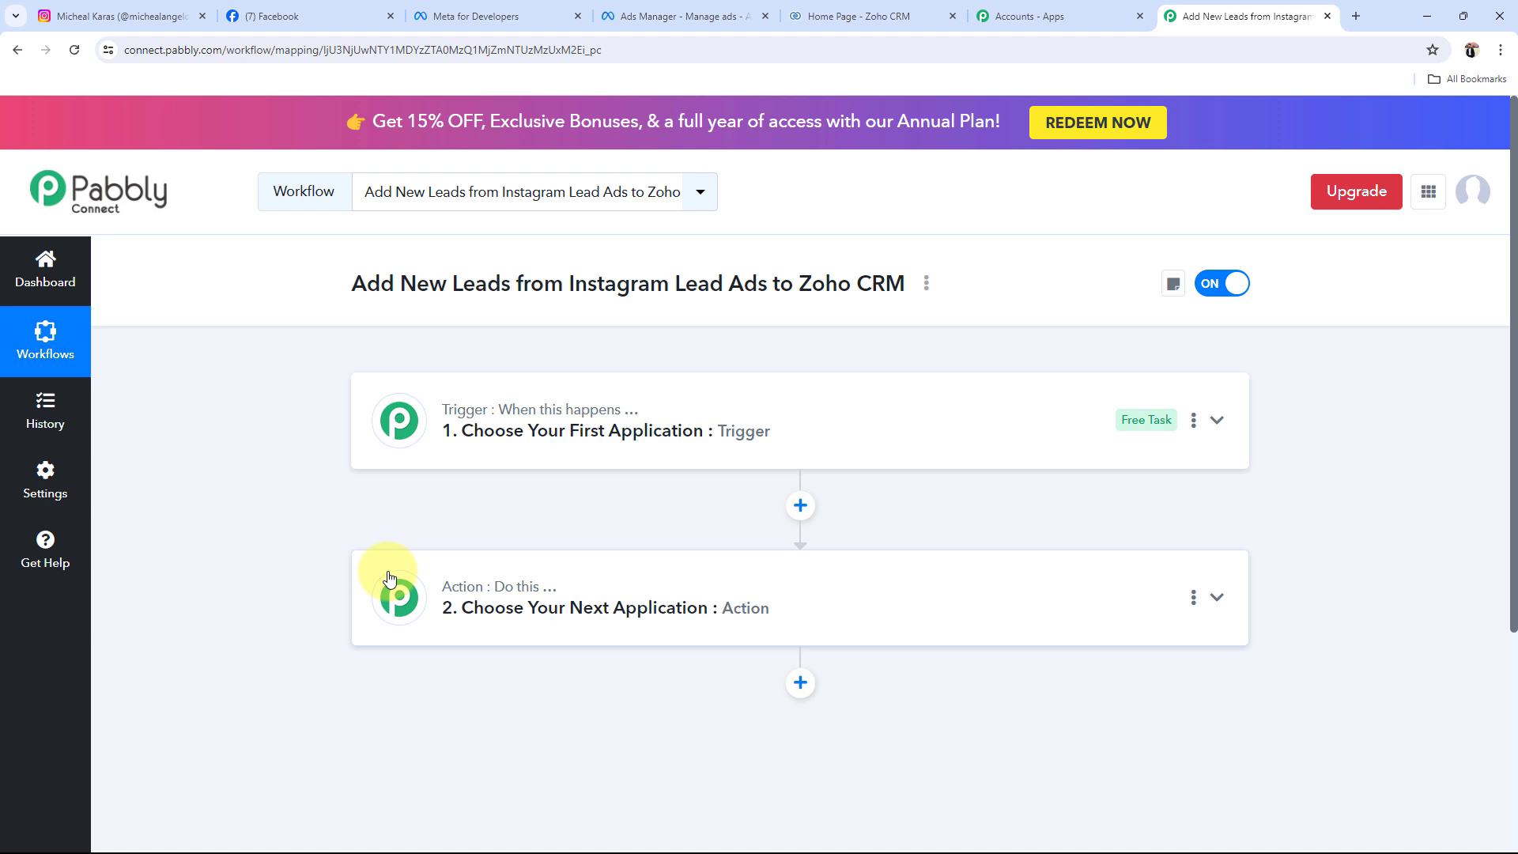
left_click(565, 444)
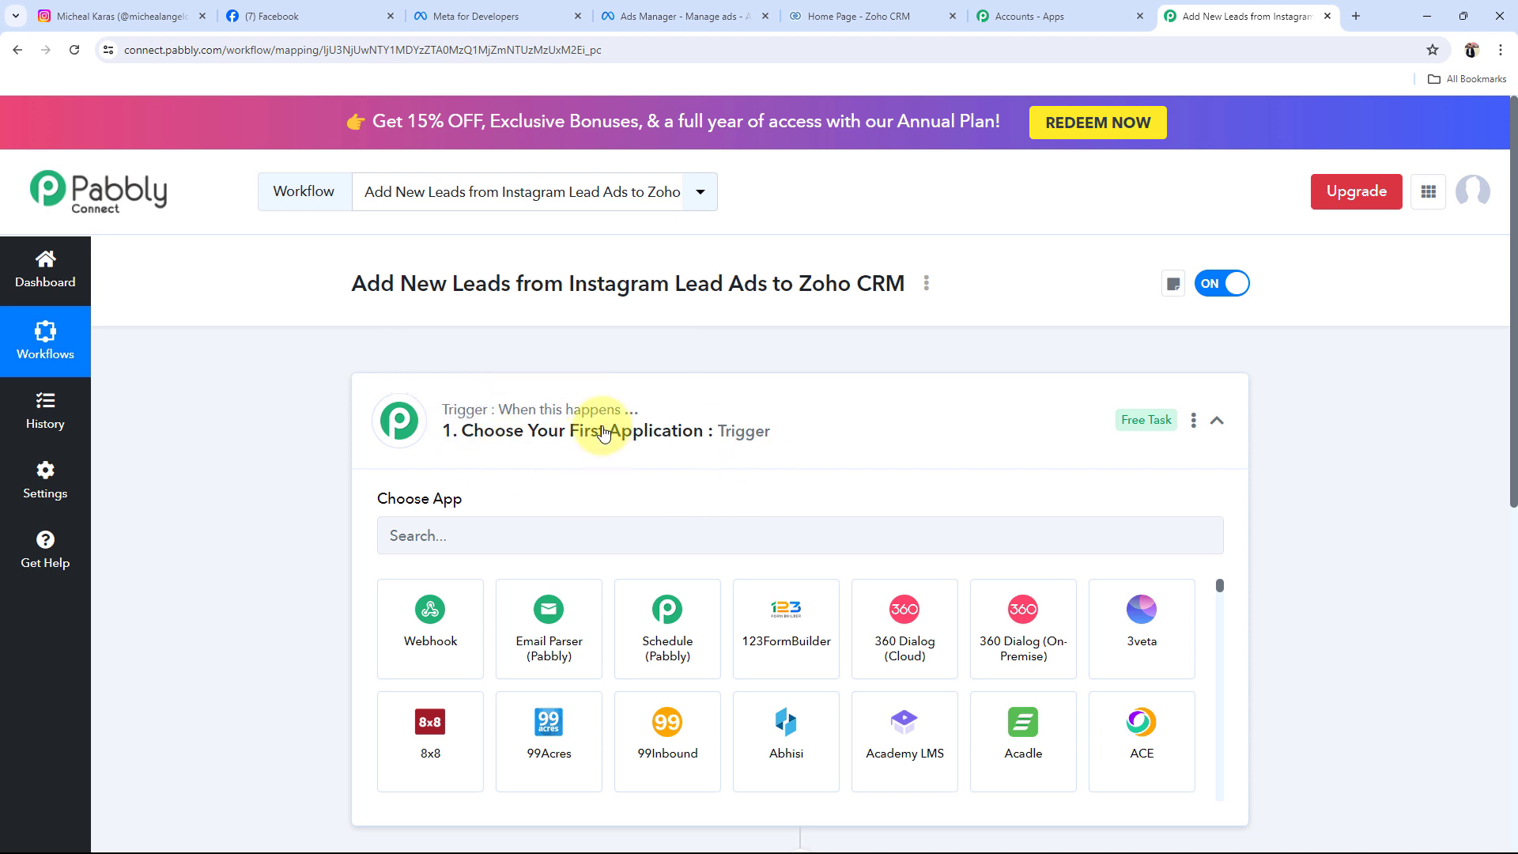
left_click(600, 431)
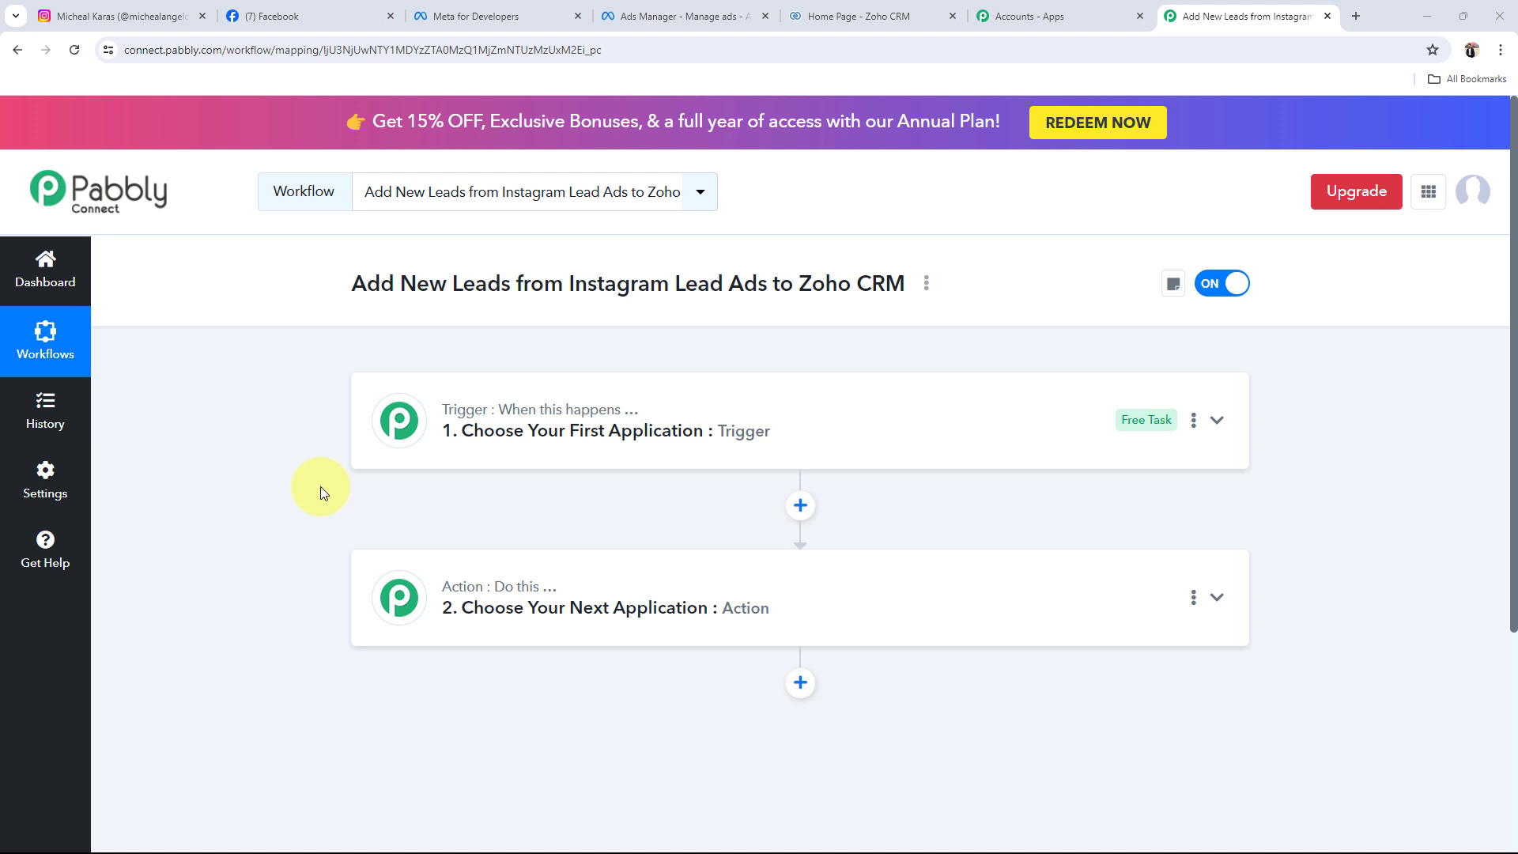
Step: Review the open Instagram profile, the Zoho CRM home page and the Peak Performance Physio Facebook Page
left_click(144, 21)
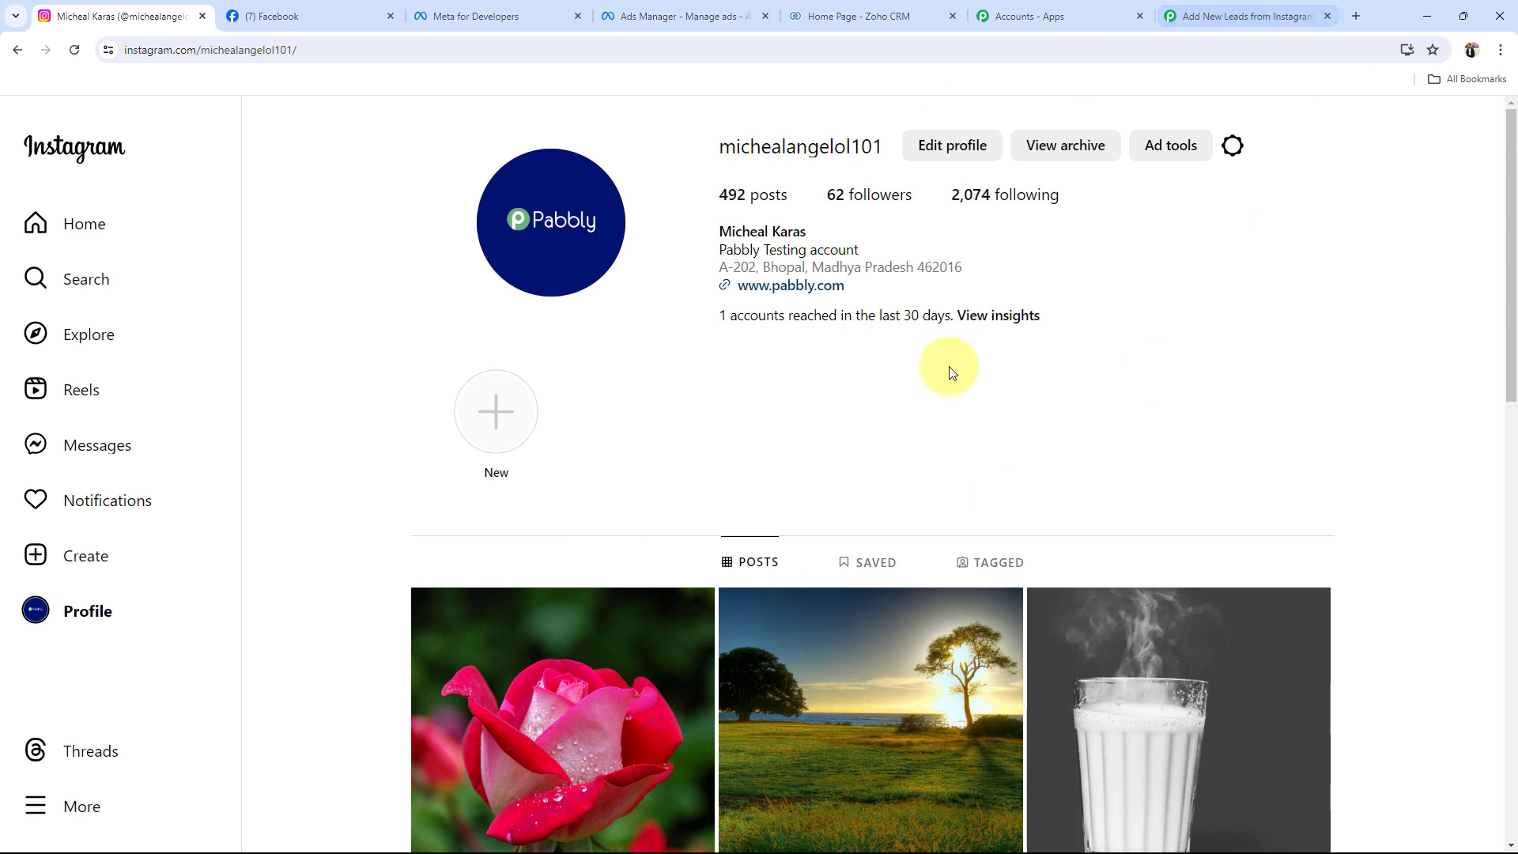
left_click(862, 16)
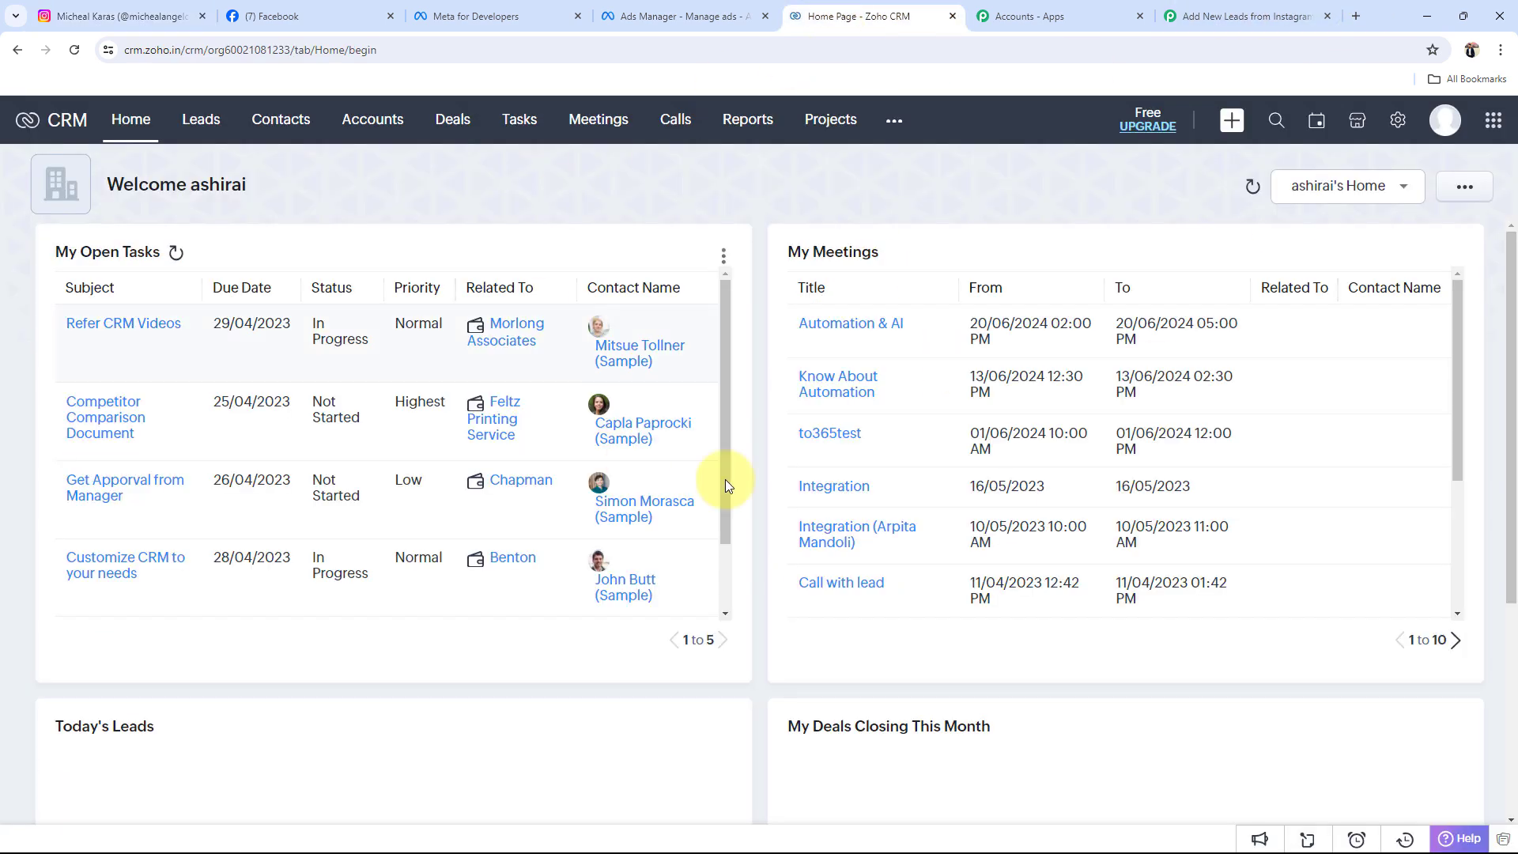
left_click(133, 16)
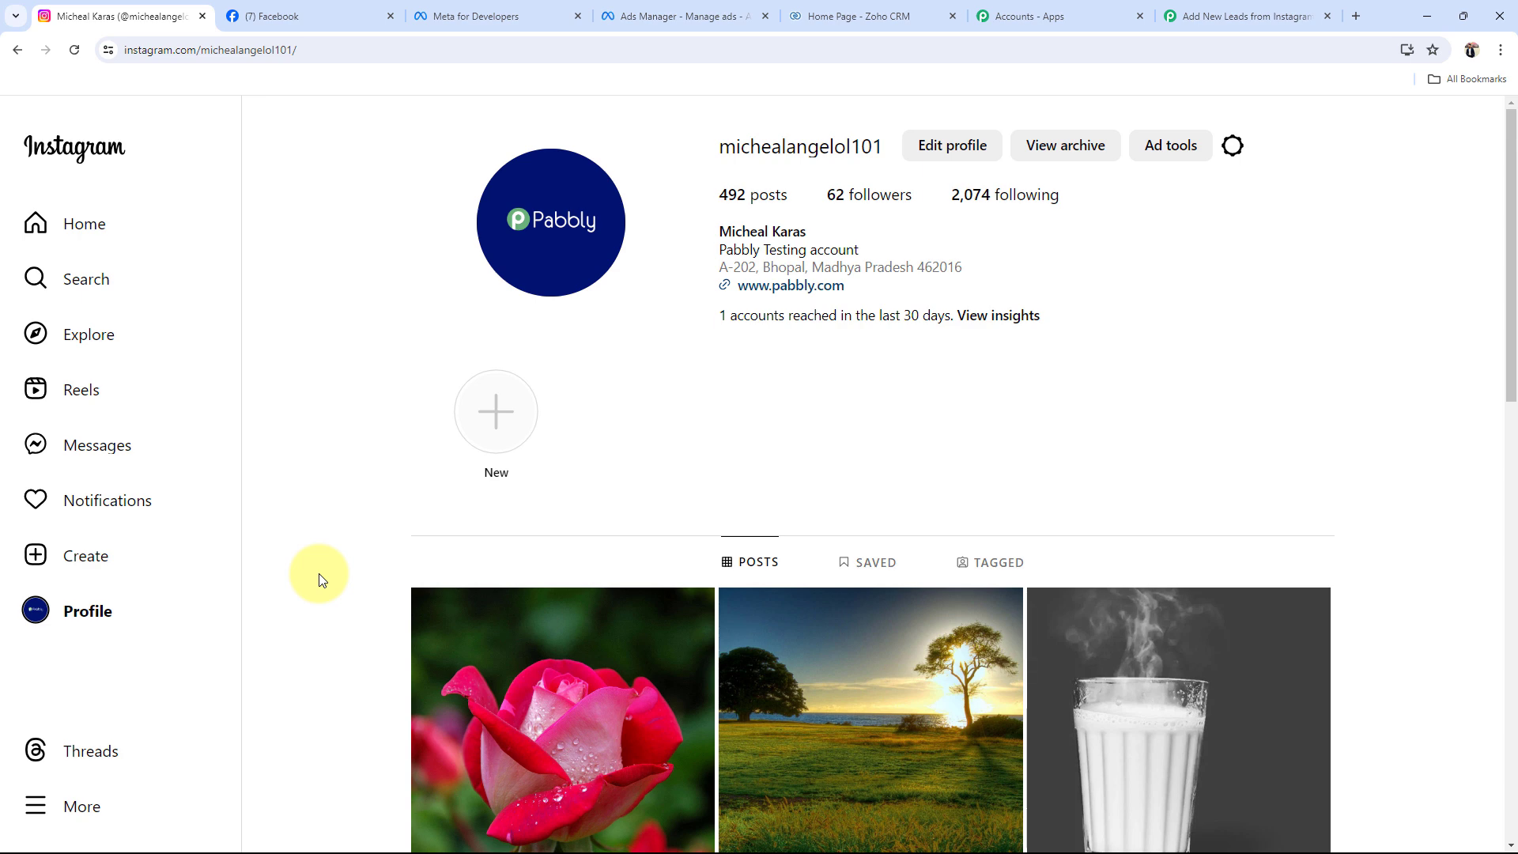
left_click(308, 15)
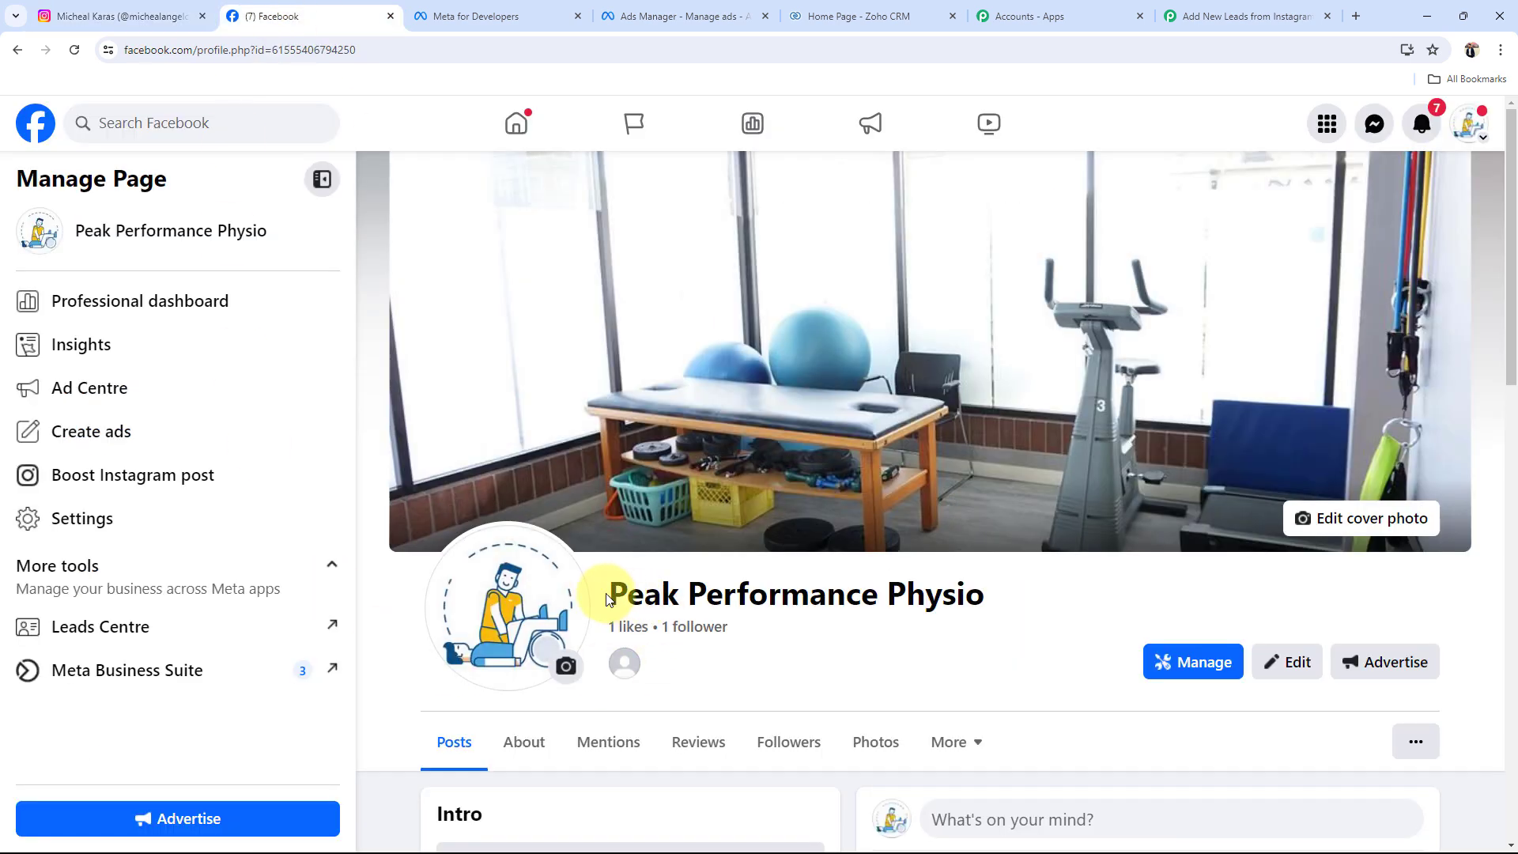
left_click_drag(609, 598, 1006, 593)
left_click(908, 644)
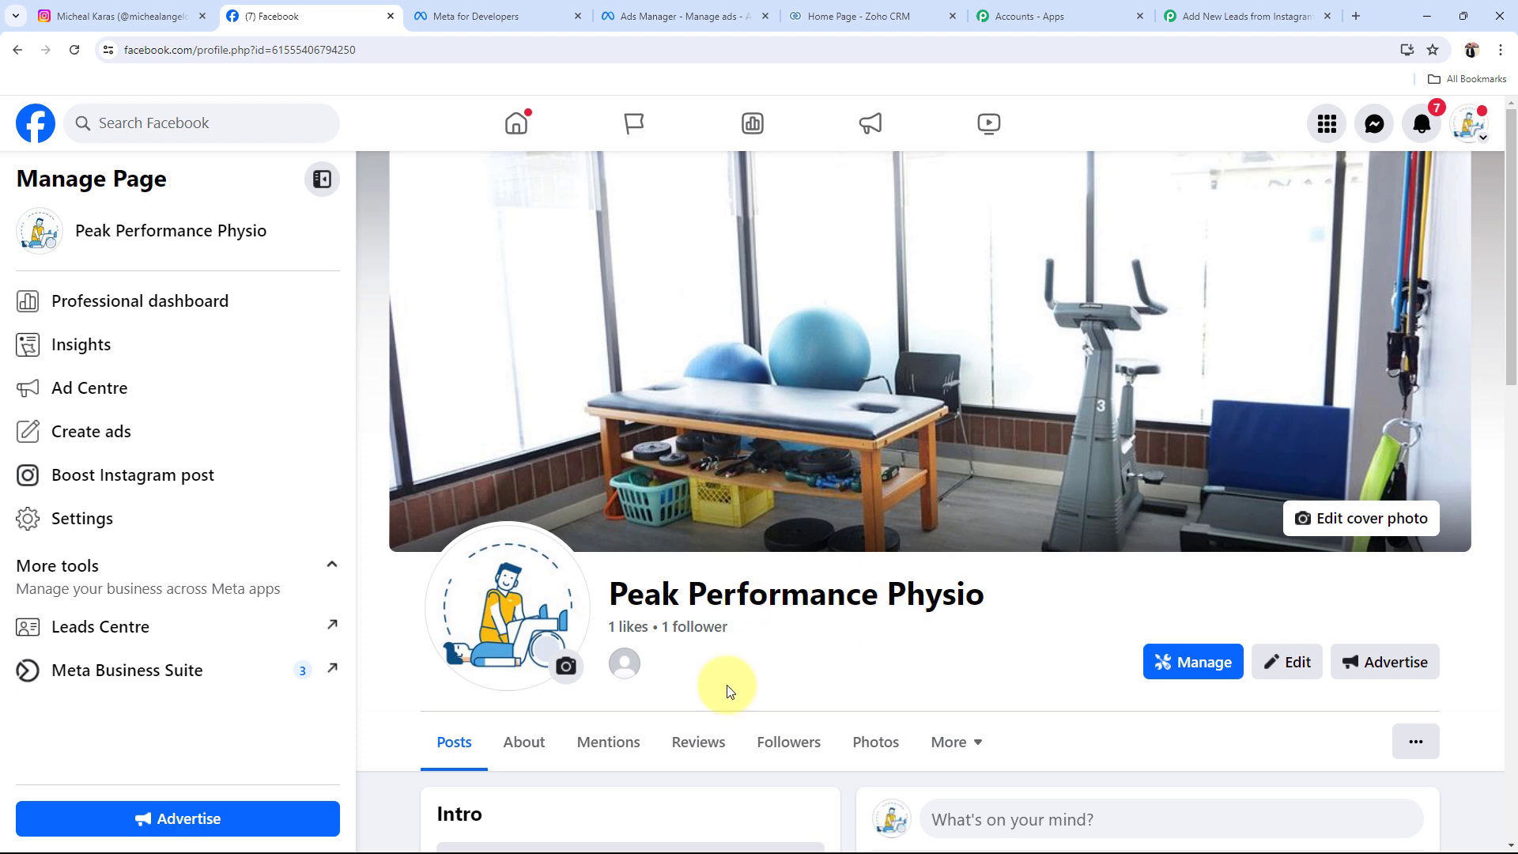
left_click(127, 16)
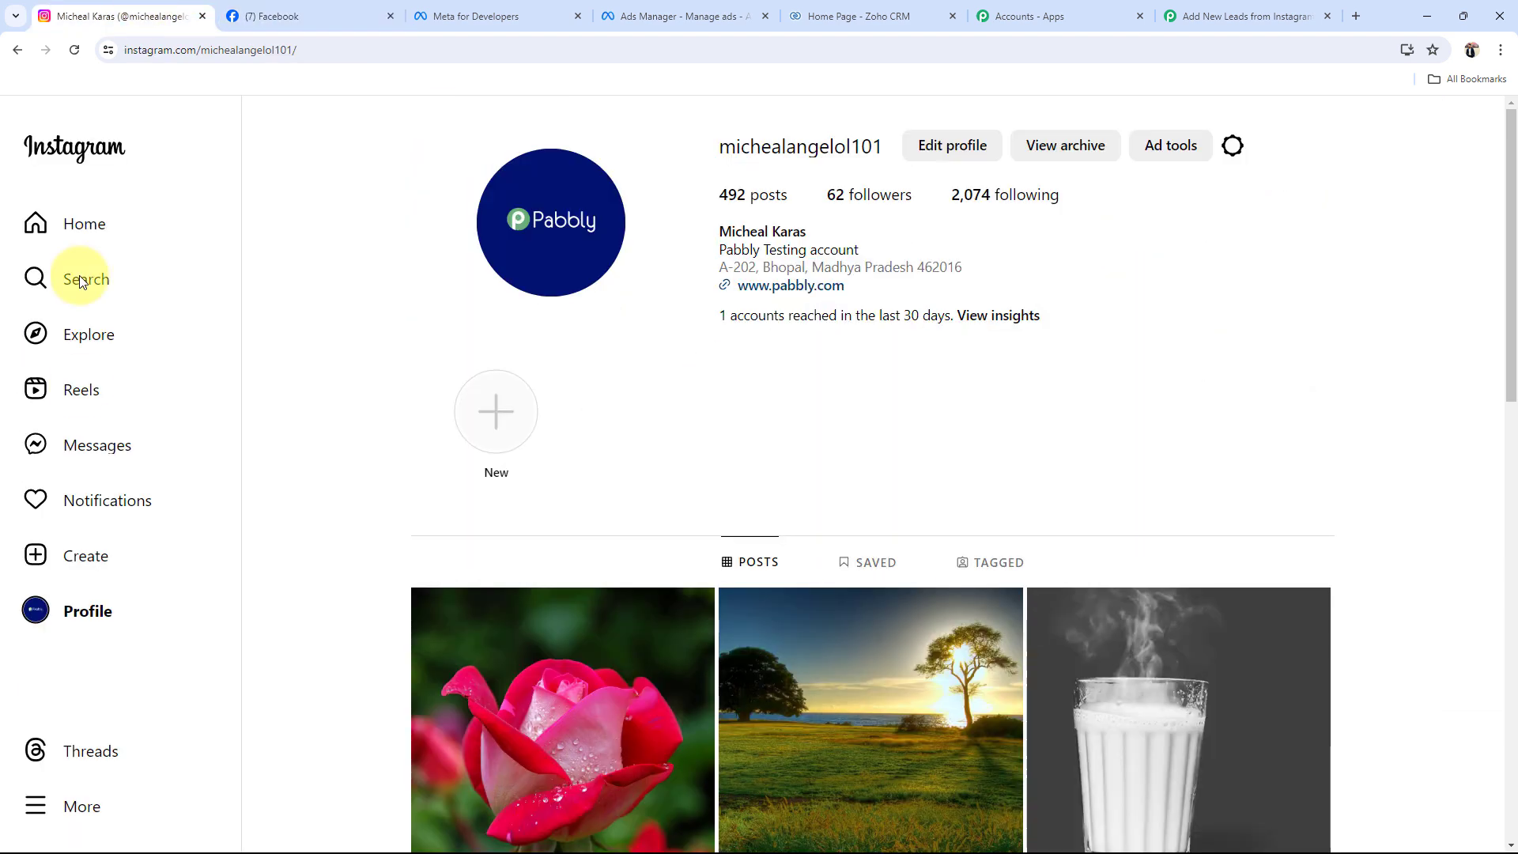
left_click(299, 10)
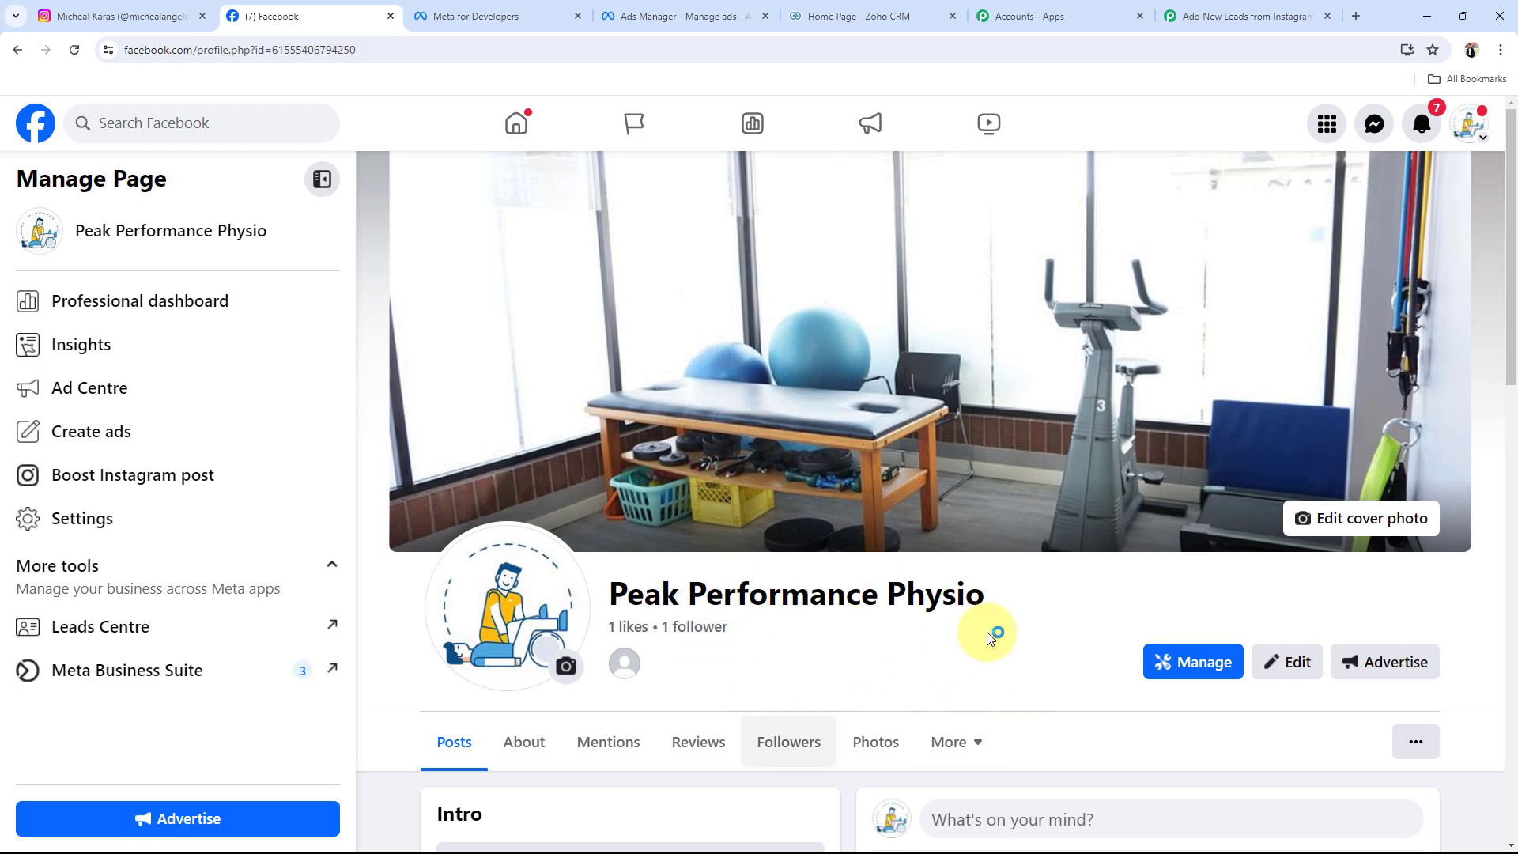
left_click(126, 16)
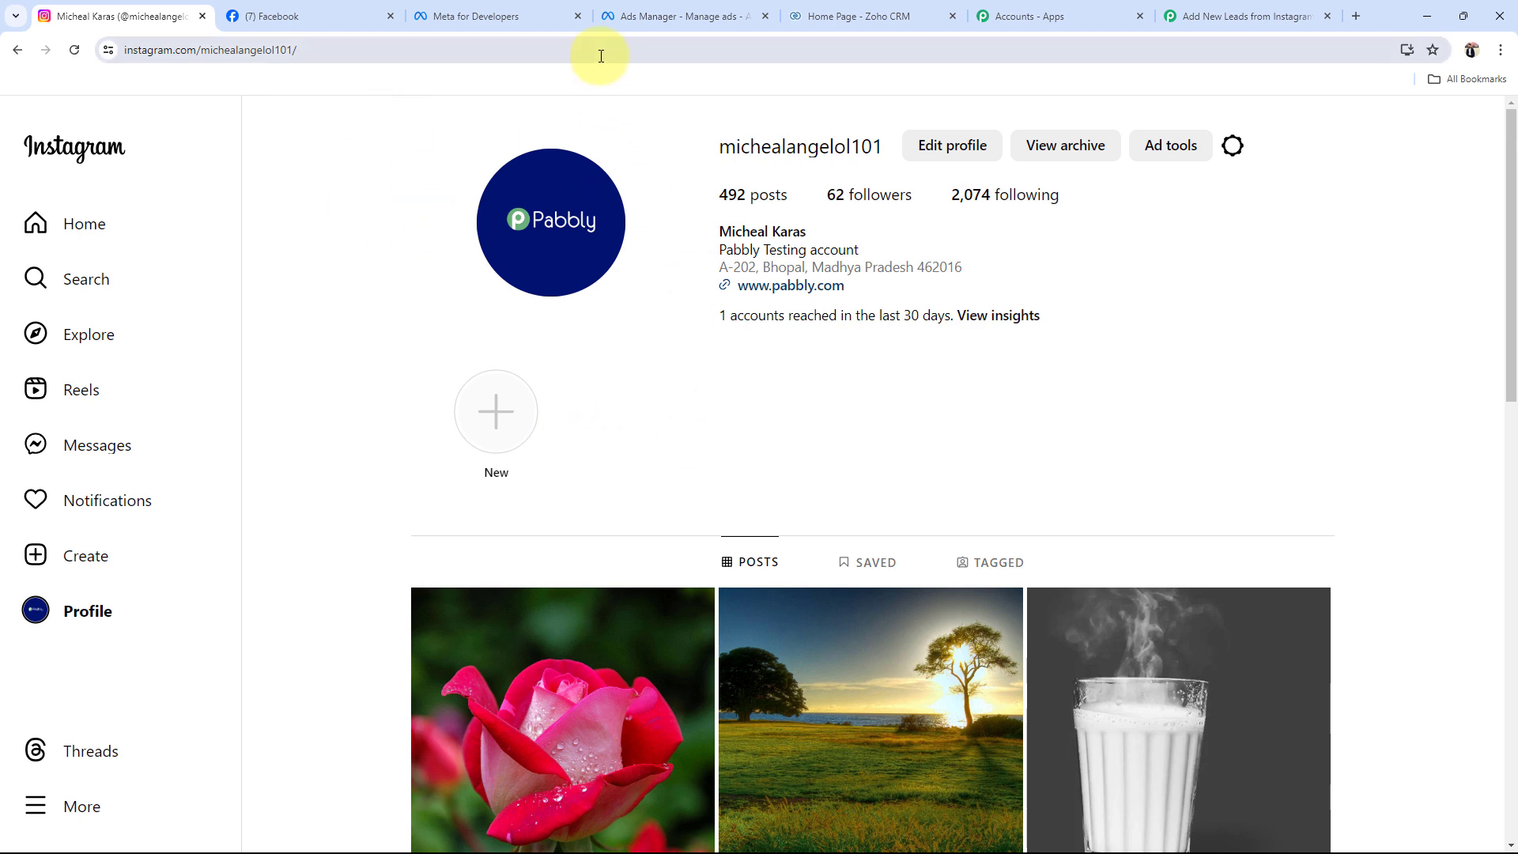
Step: Switch to Meta Ads Manager and examine the New Leads ad's Facebook Page, Instagram account and ad previews
left_click(687, 16)
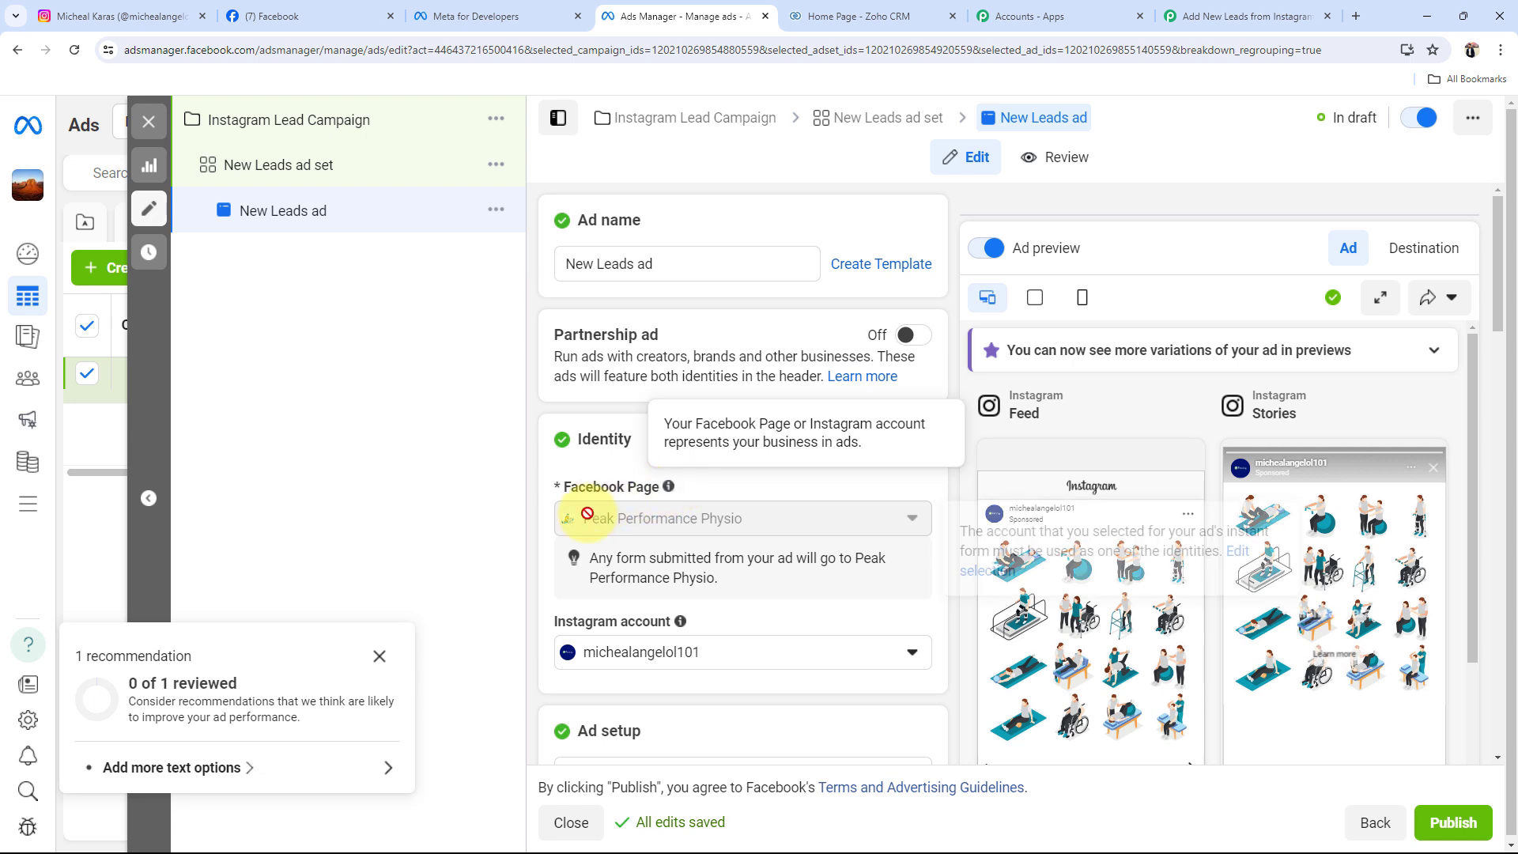
left_click(620, 664)
left_click(620, 664)
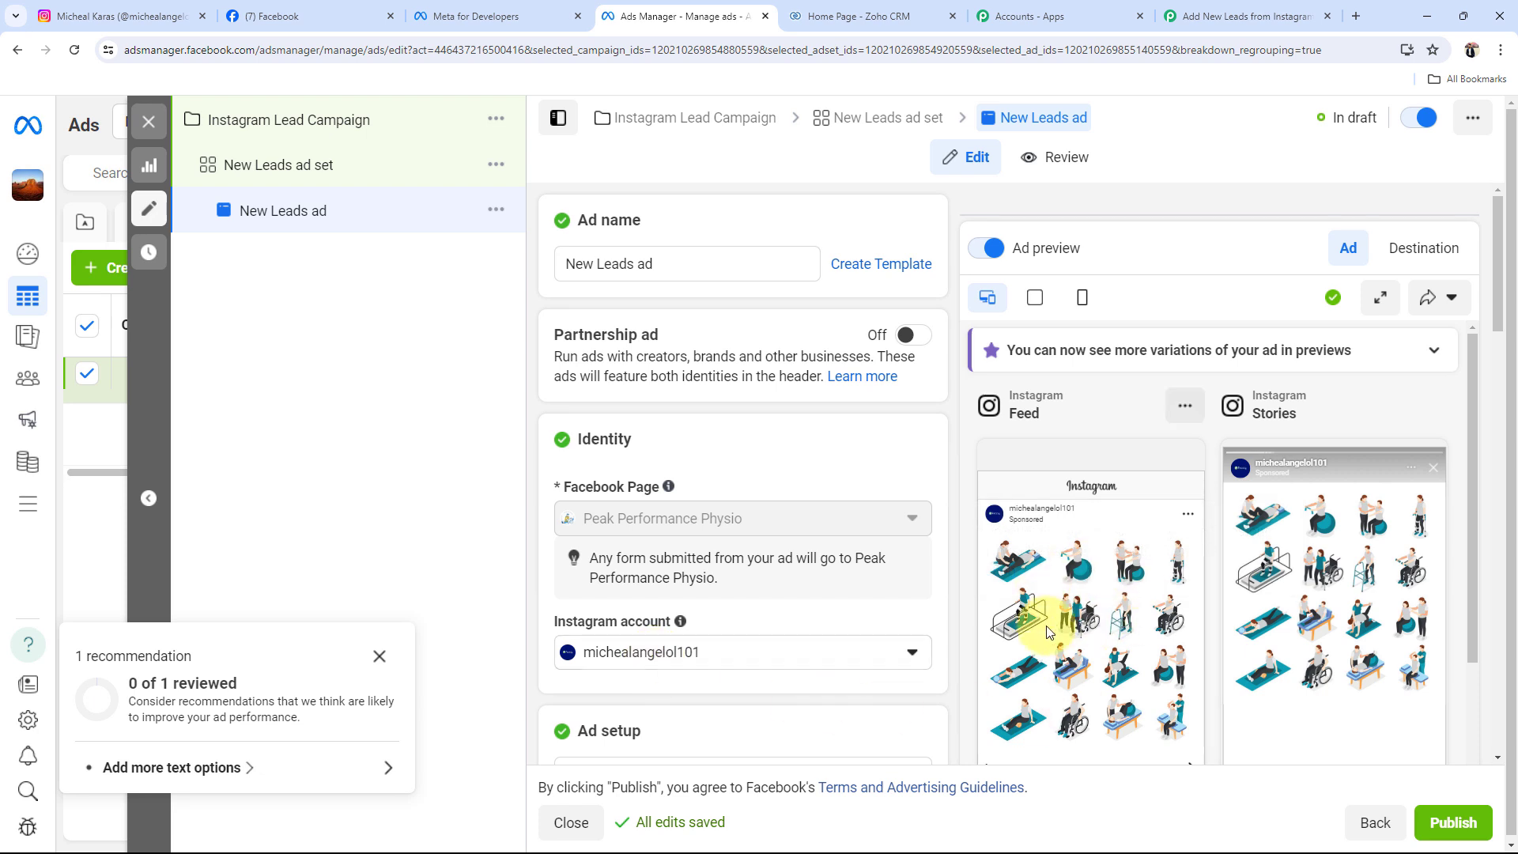
scroll(1054, 624, "down", 1)
scroll(1054, 621, "down", 2)
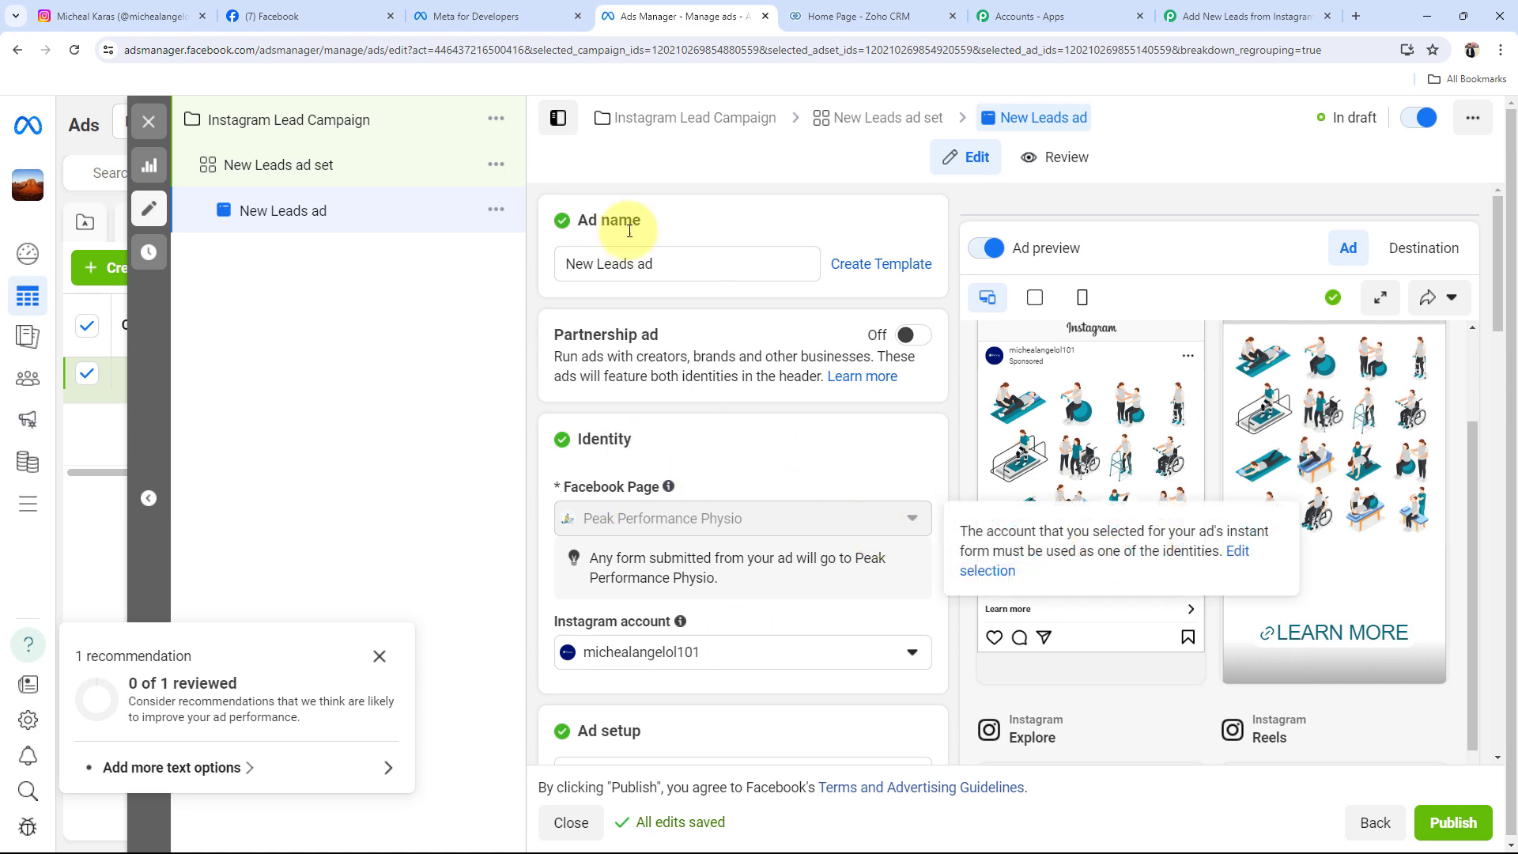
Step: Open the linked accounts settings of the Peak Performance Physio Facebook Page and compare the connected Instagram account with the open Instagram profile
left_click(300, 16)
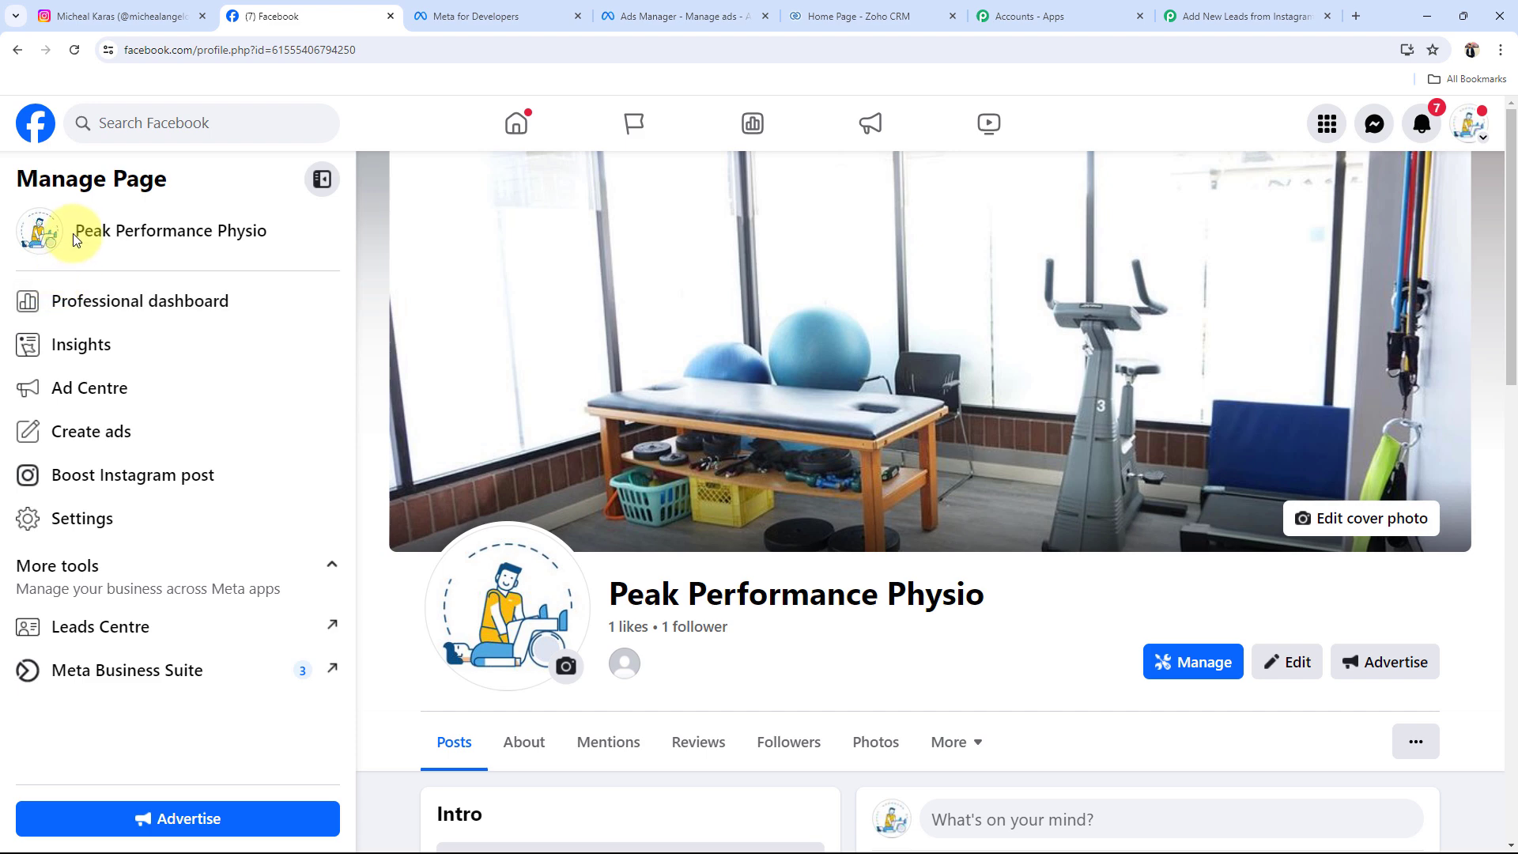
left_click(93, 518)
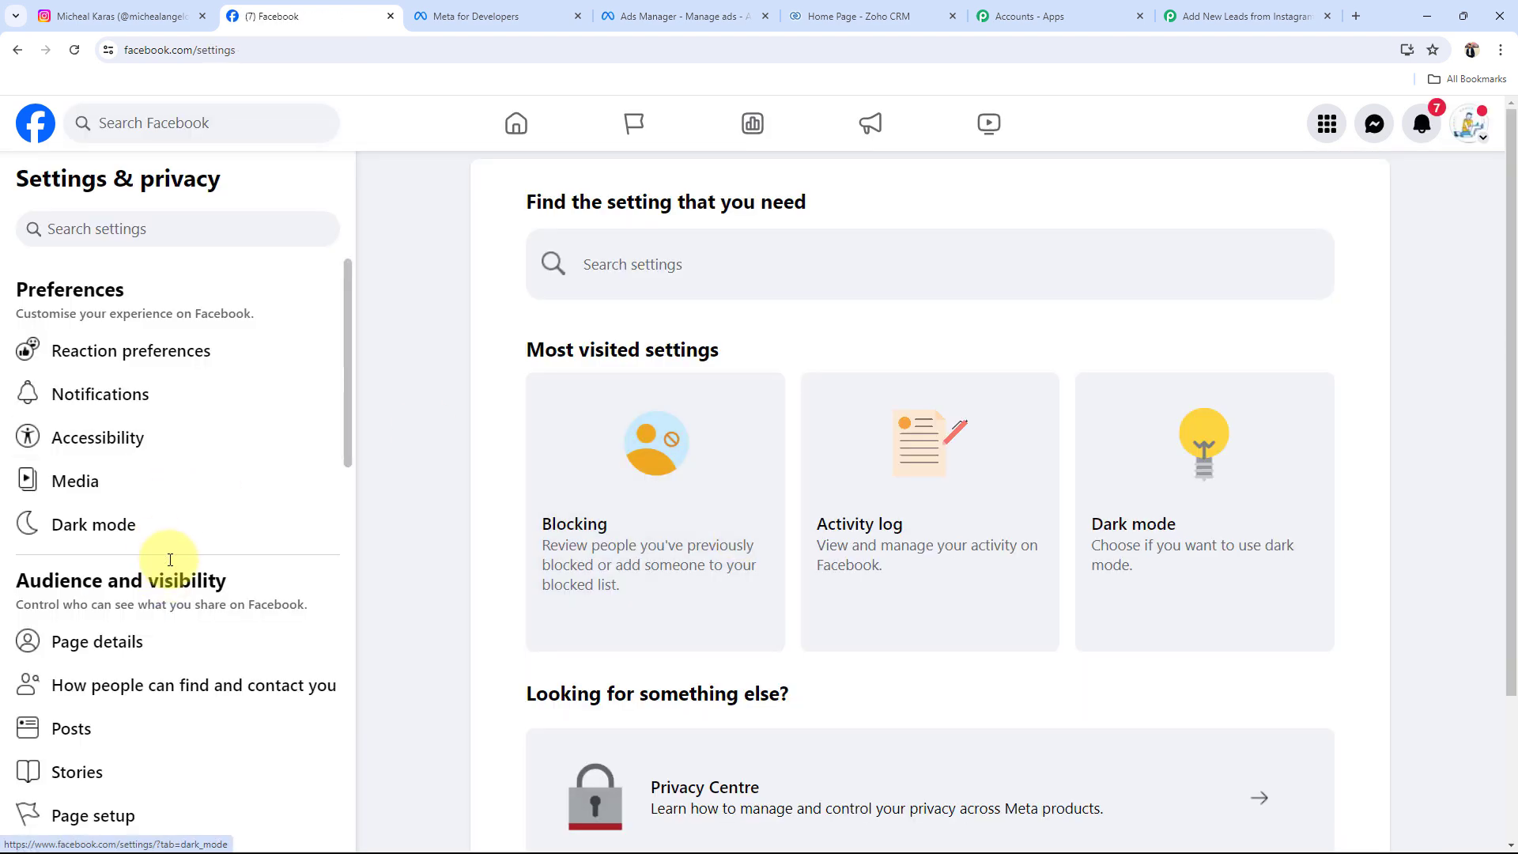
scroll(150, 561, "down", 3)
scroll(75, 668, "down", 5)
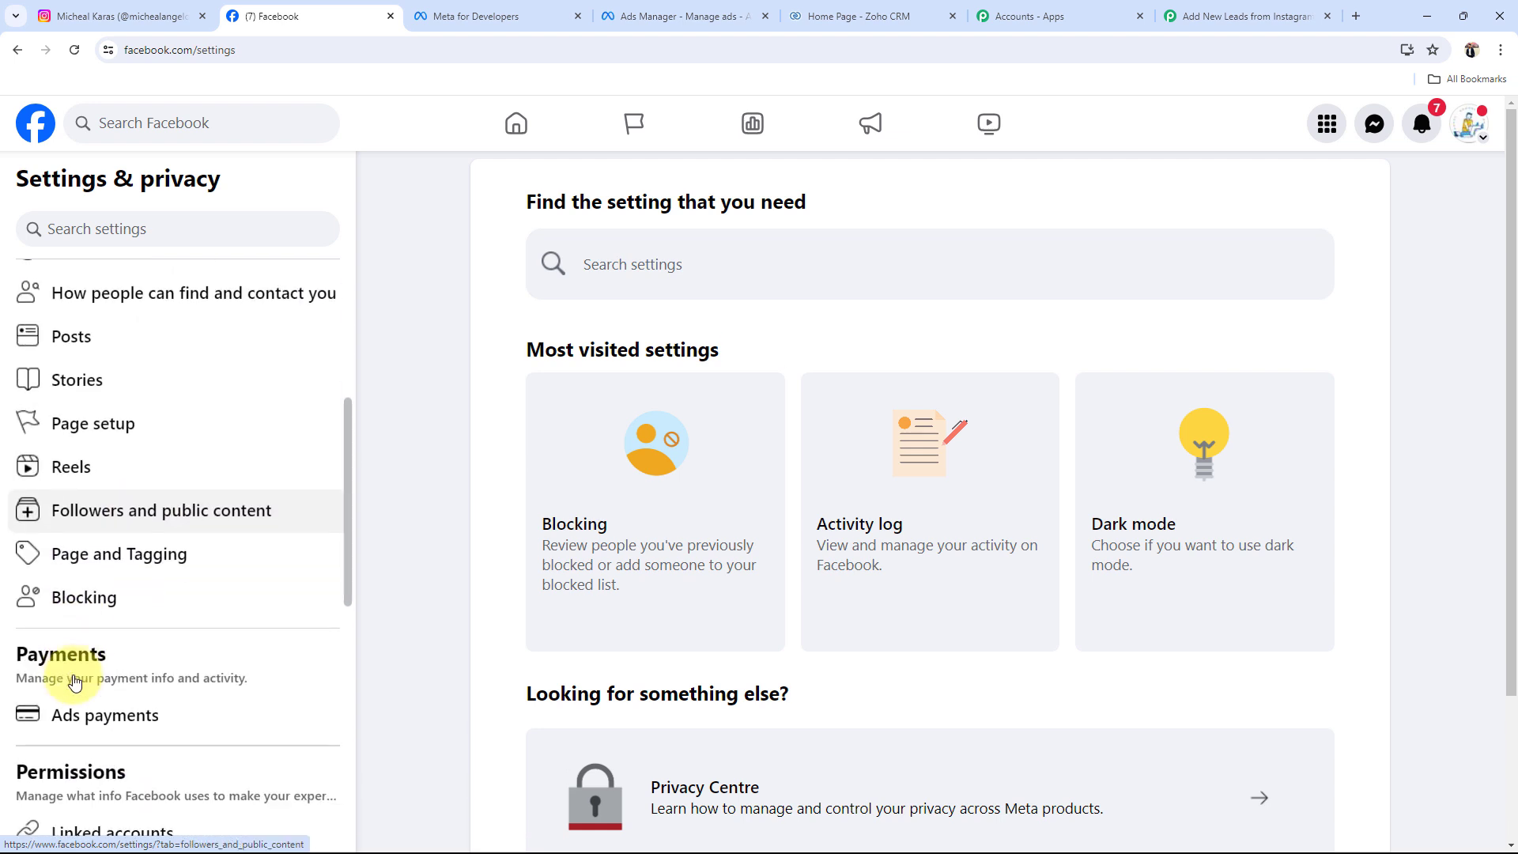
left_click(76, 592)
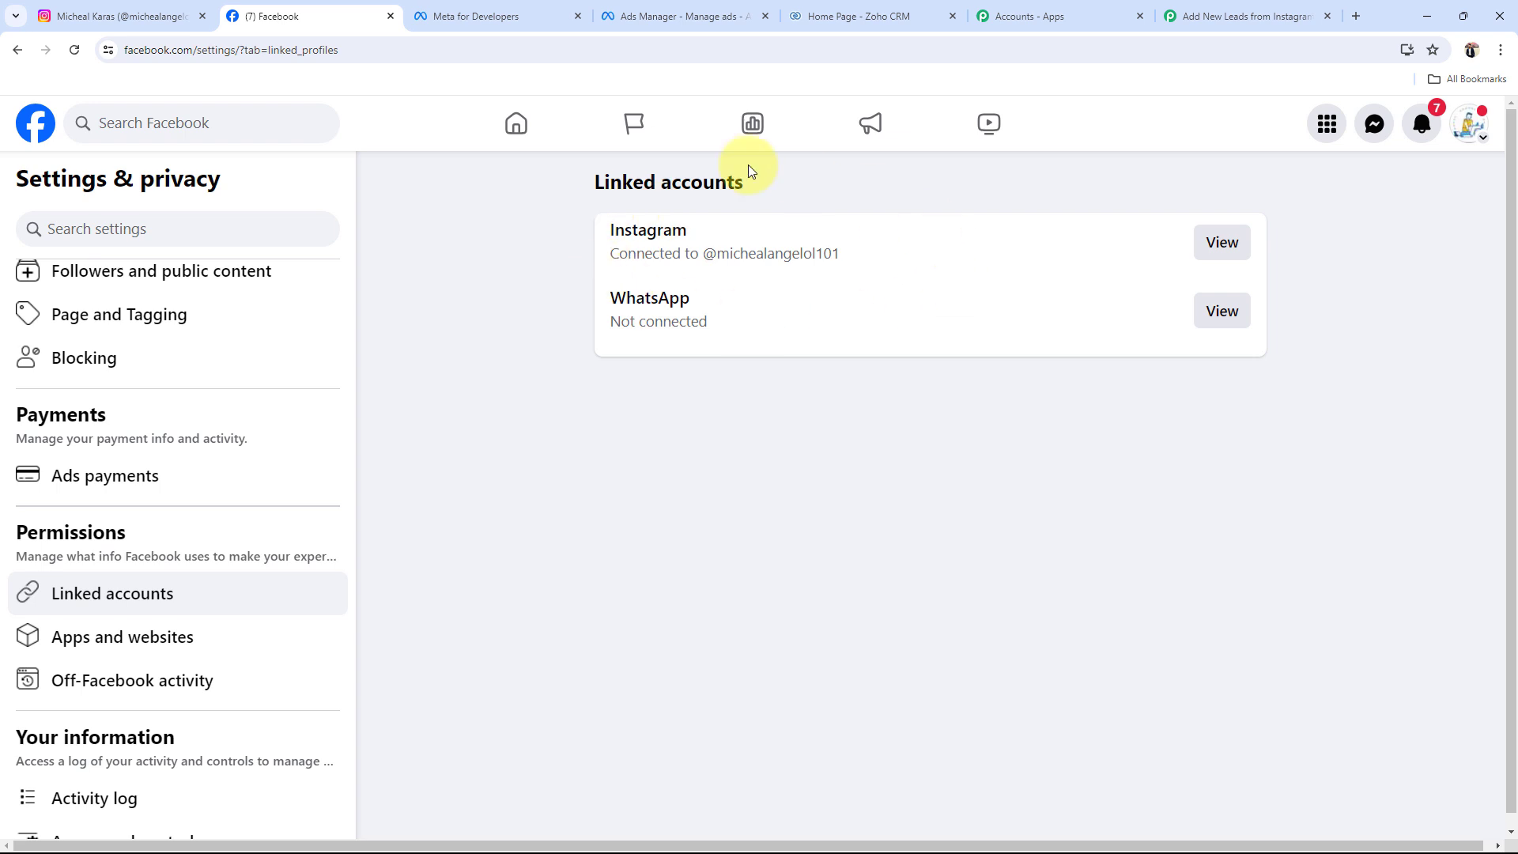
left_click_drag(615, 230, 839, 254)
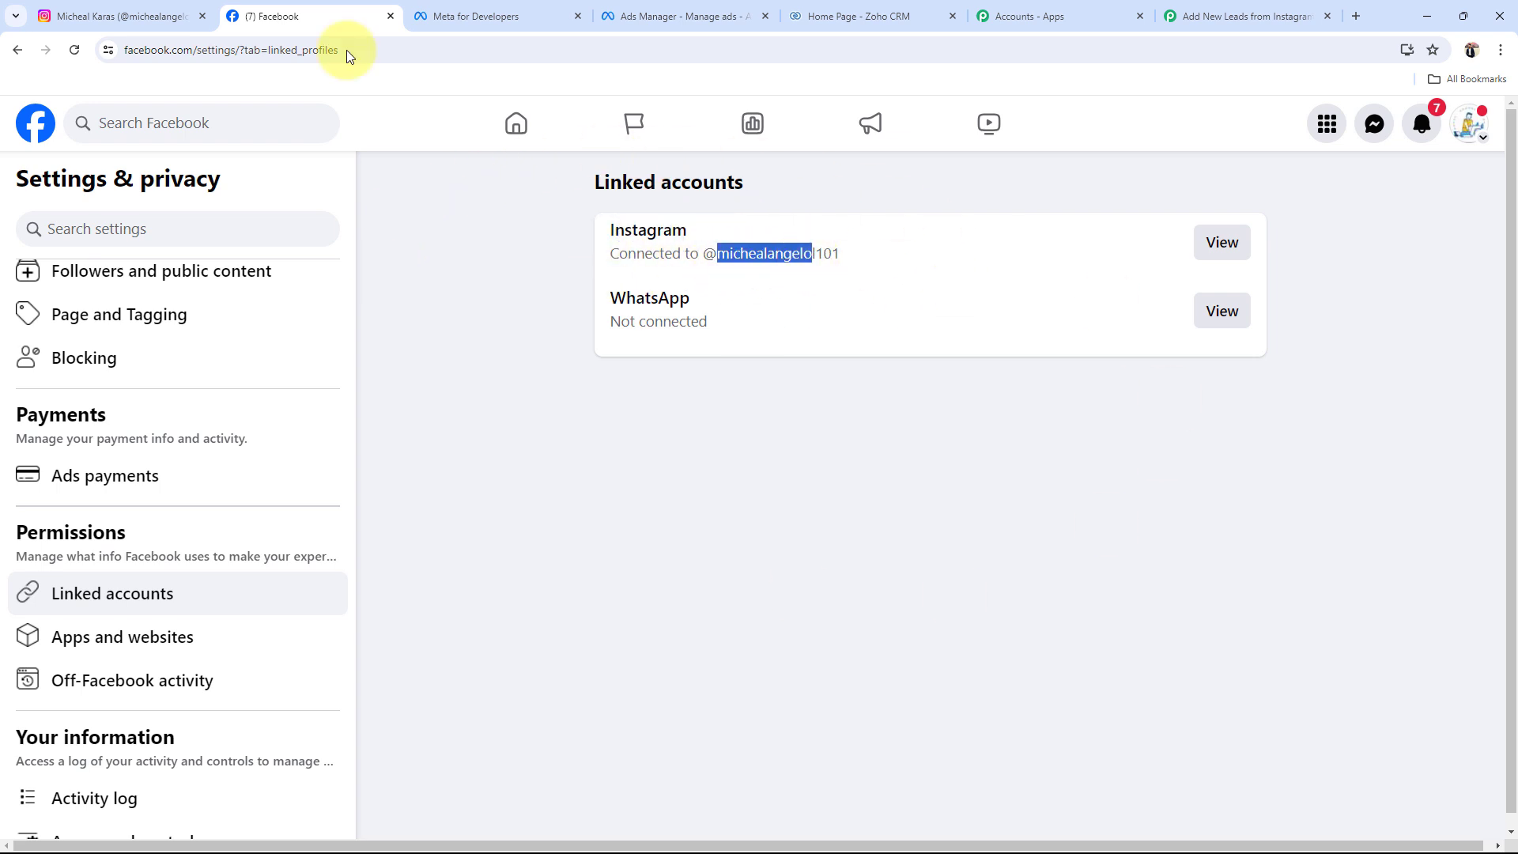
left_click(123, 16)
left_click(314, 16)
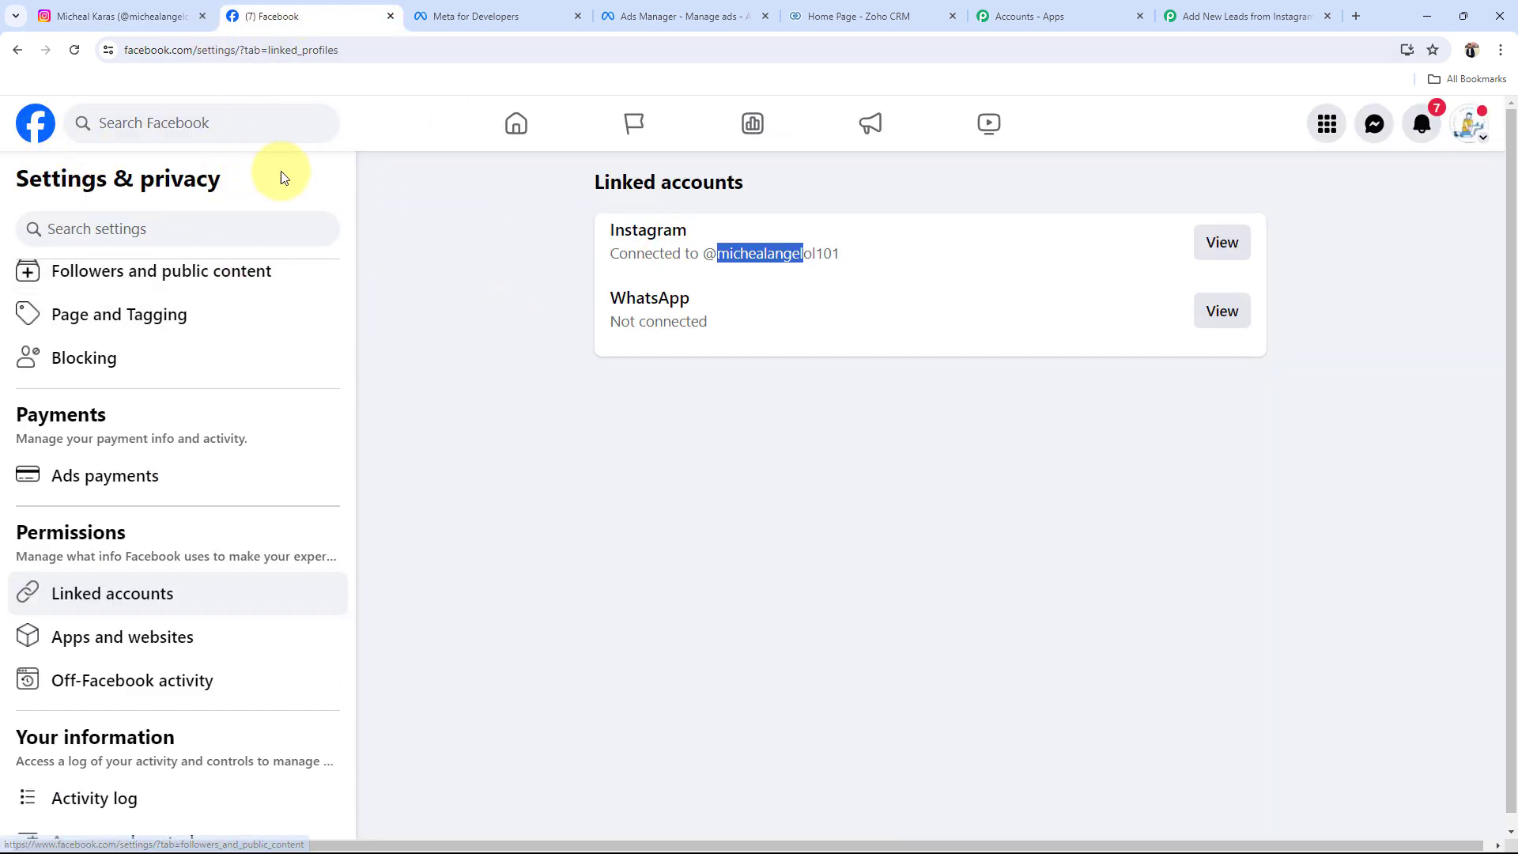
left_click(662, 482)
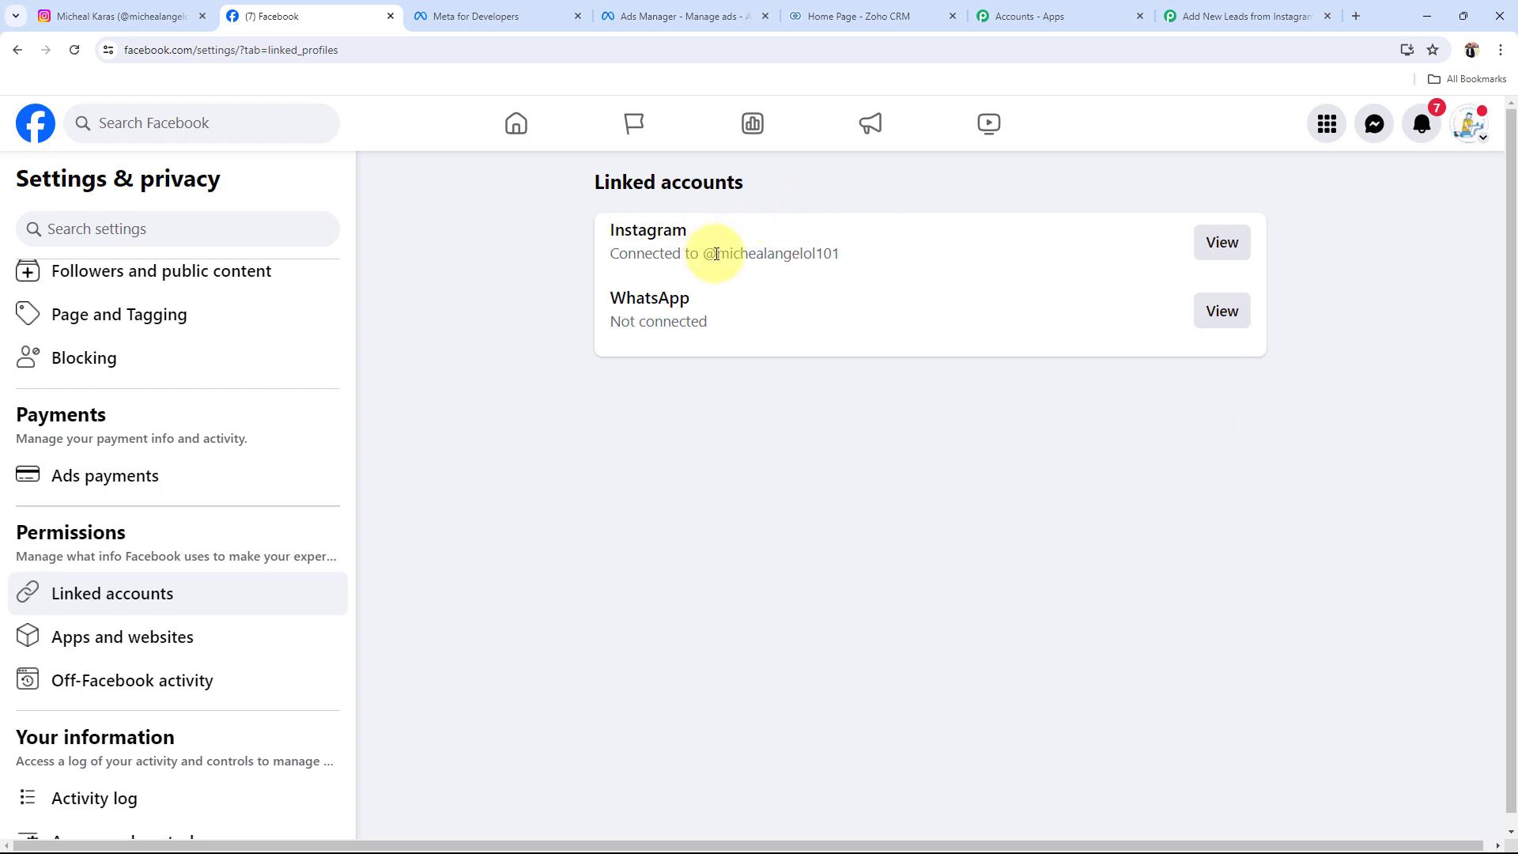
left_click_drag(717, 253, 864, 258)
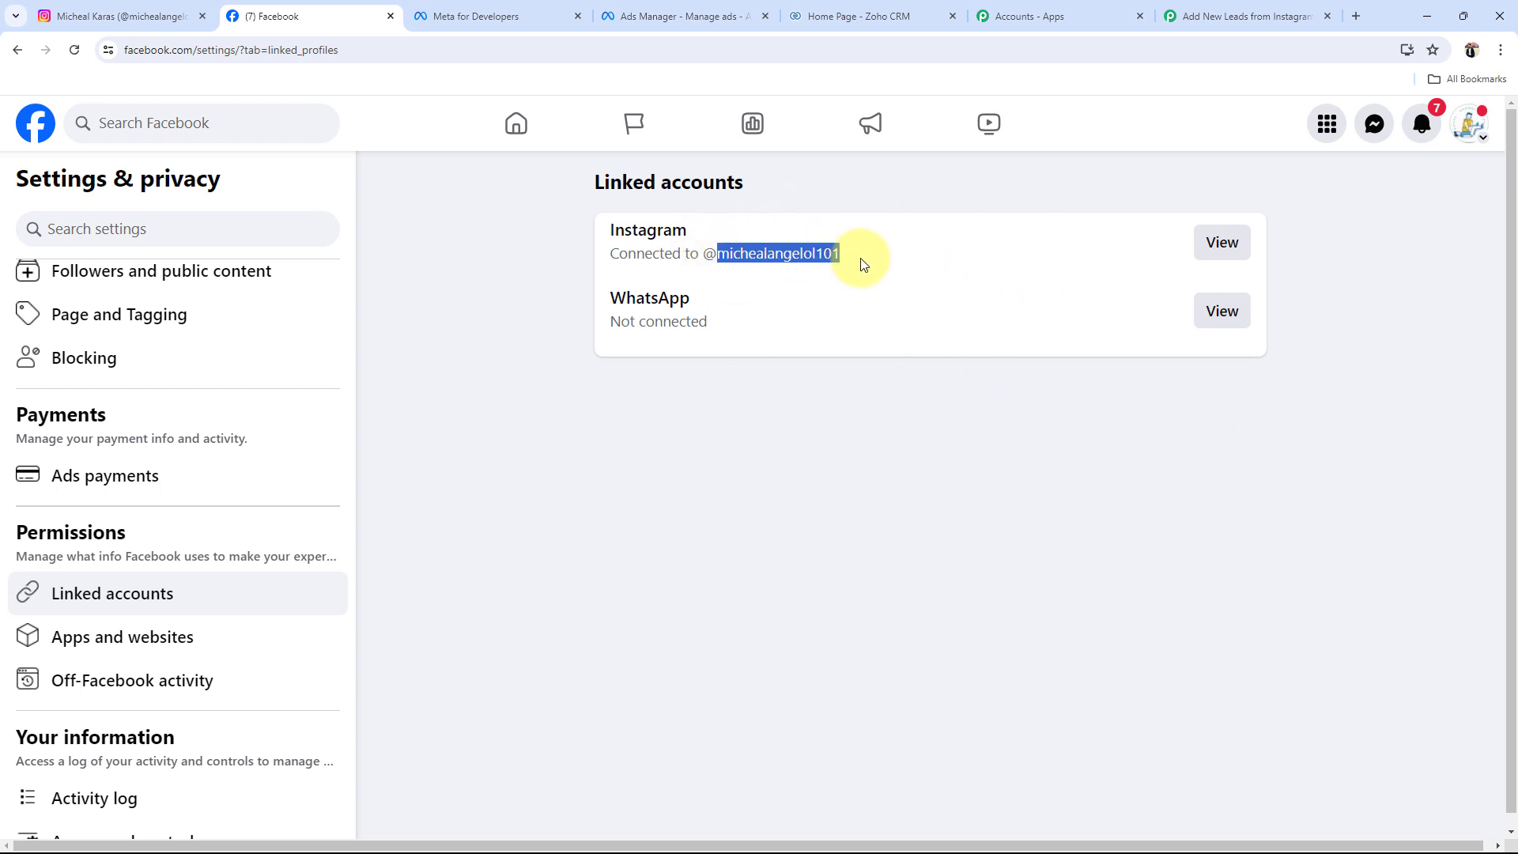
left_click(710, 438)
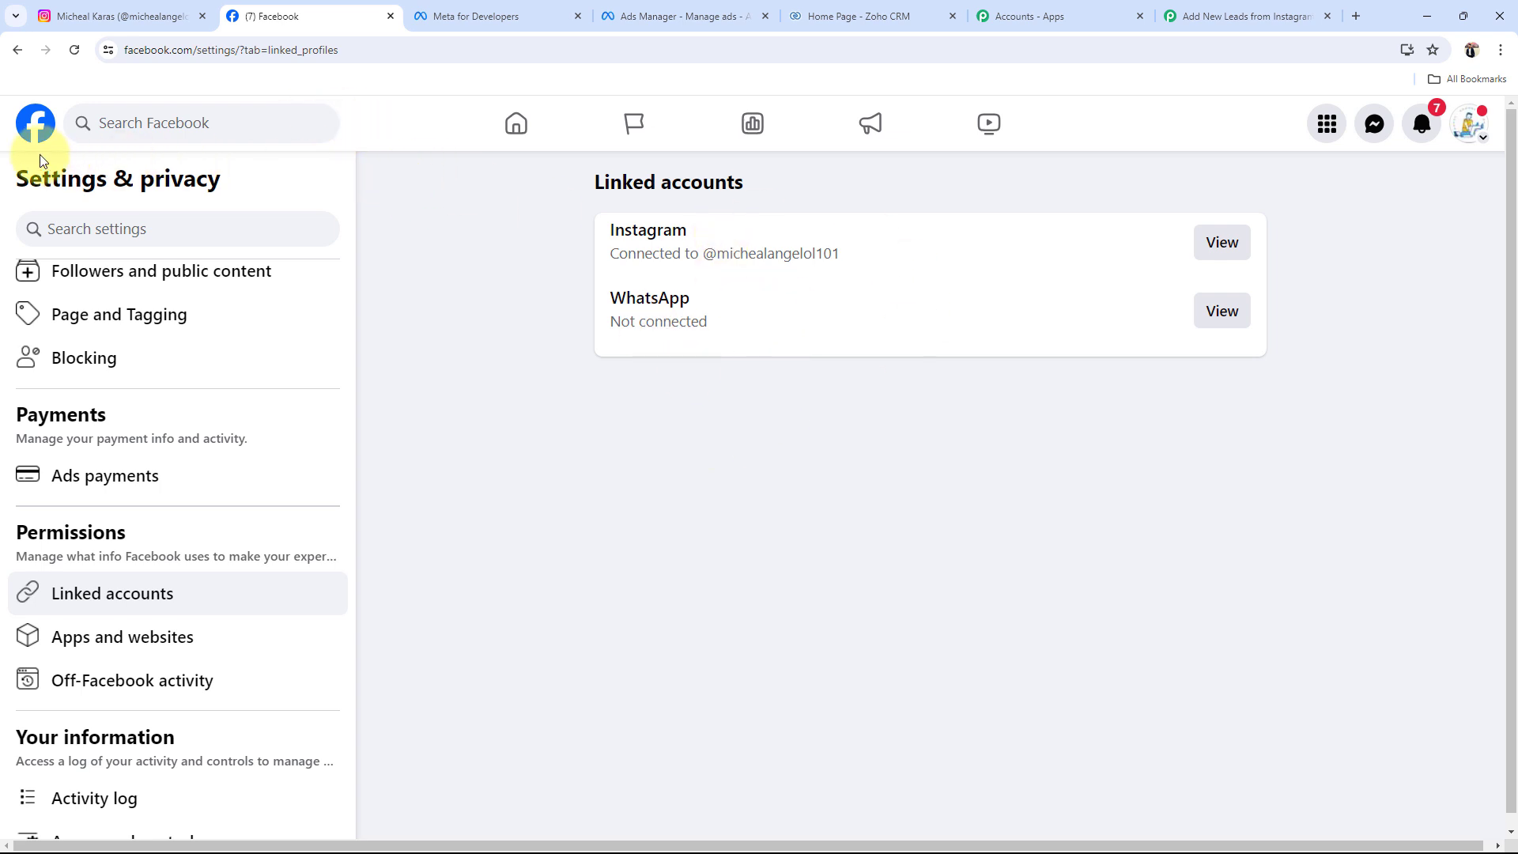
Step: Go from the linked accounts settings to the Peak Performance Physio Facebook Page and check the Page name
left_click(35, 124)
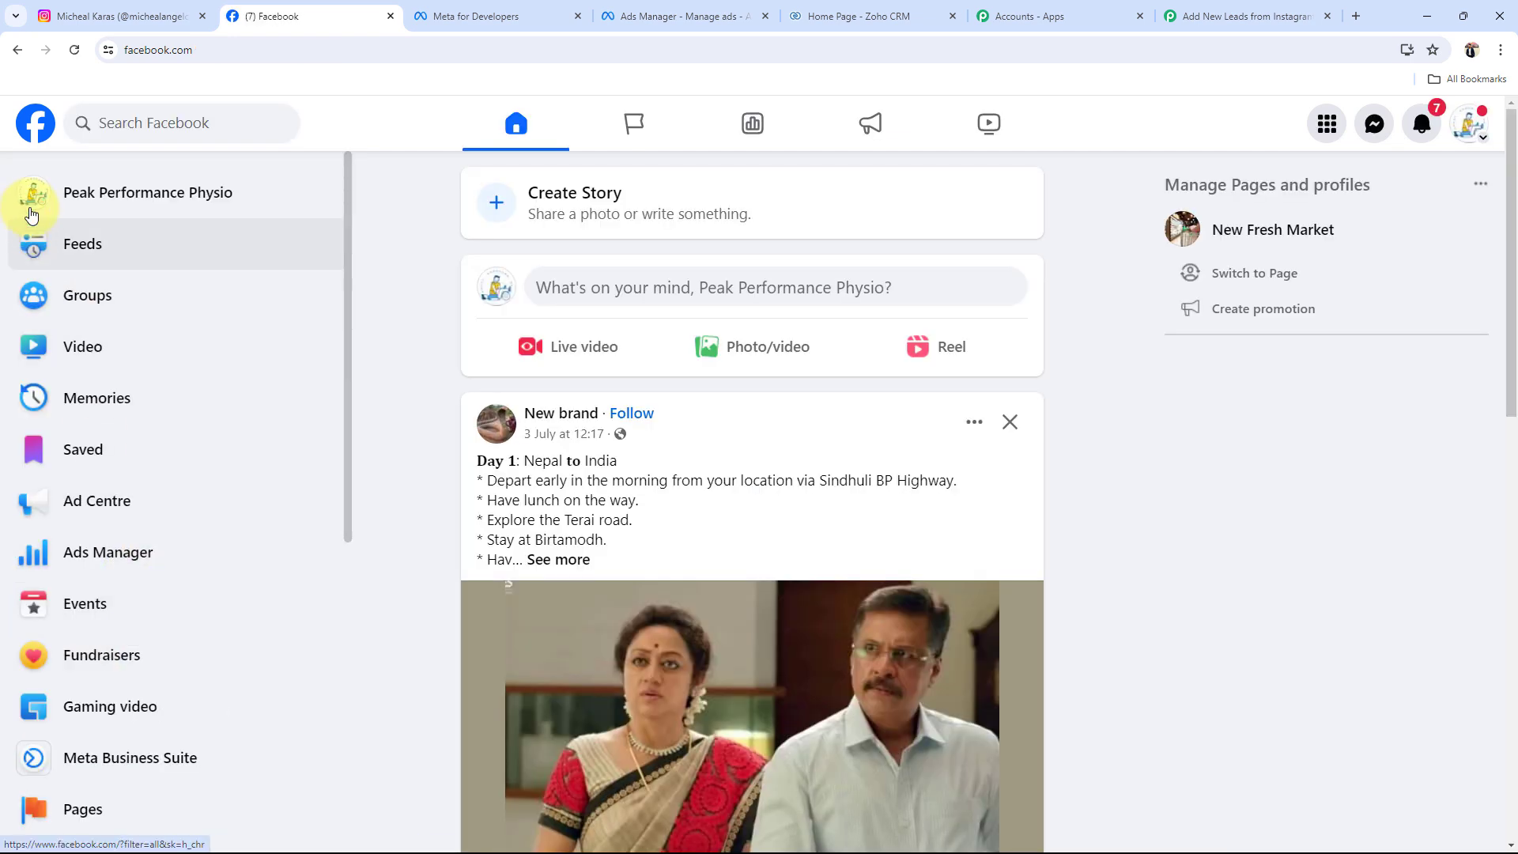
left_click(31, 207)
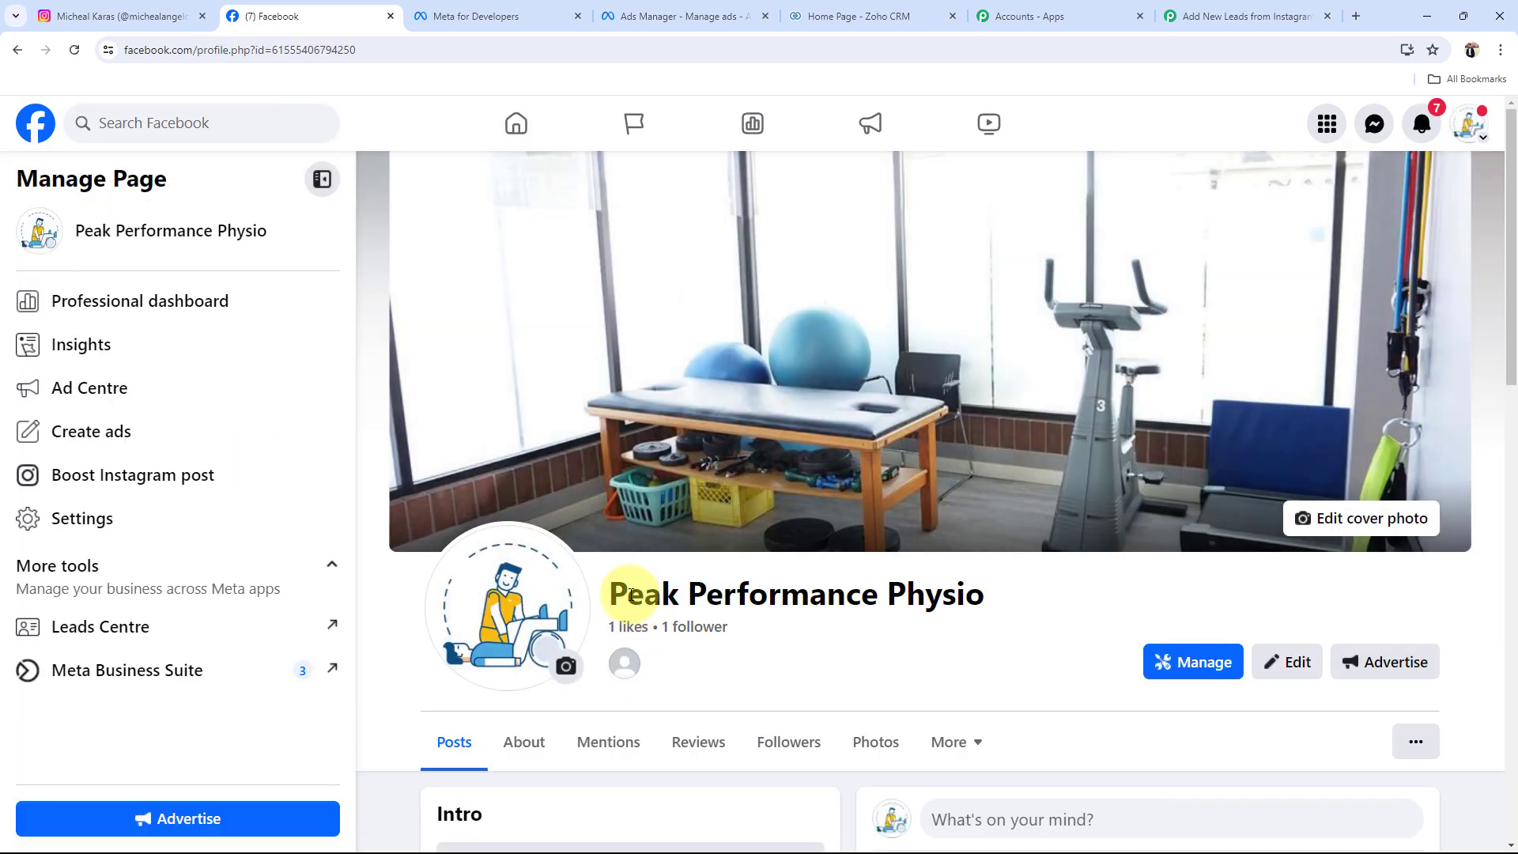
left_click_drag(629, 593, 984, 594)
left_click(787, 671)
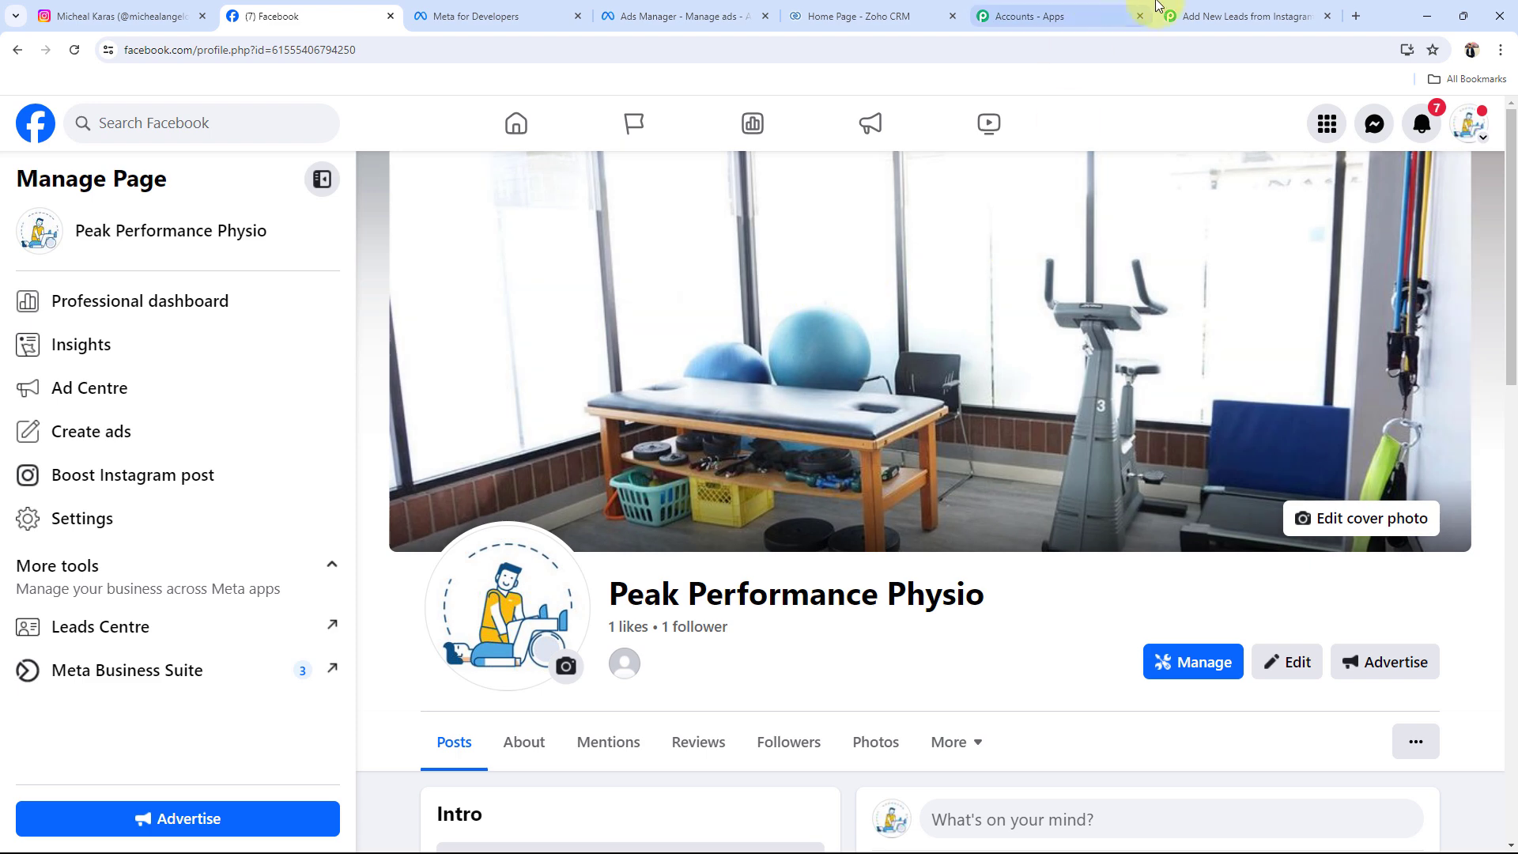
Step: Switch to the Pabbly Connect workflow and set its trigger to Instagram Lead Ads with the New Lead (Instant) event
left_click(1281, 21)
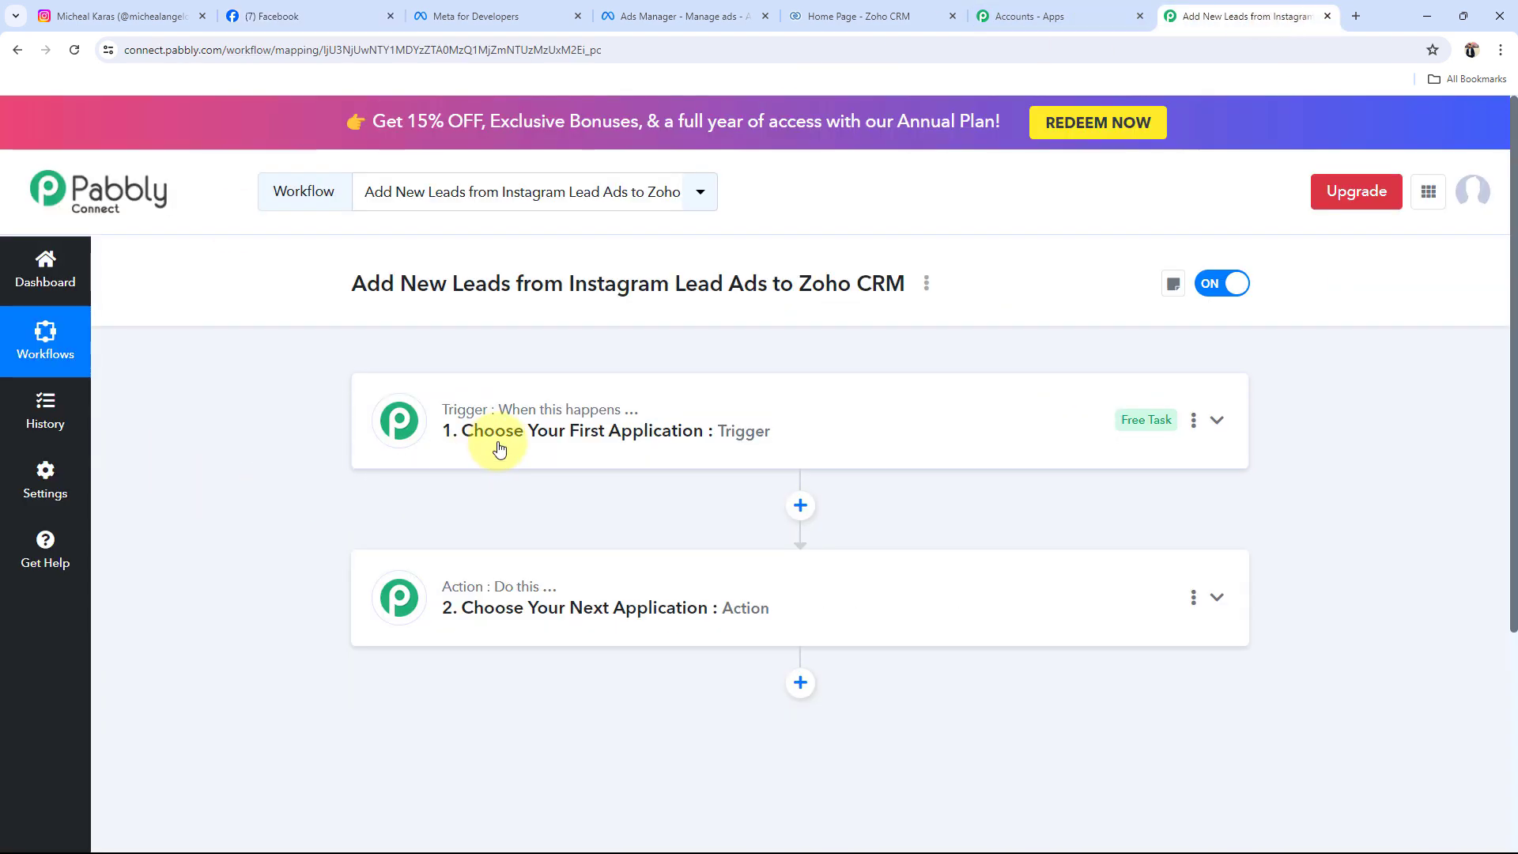
left_click(593, 443)
left_click(461, 518)
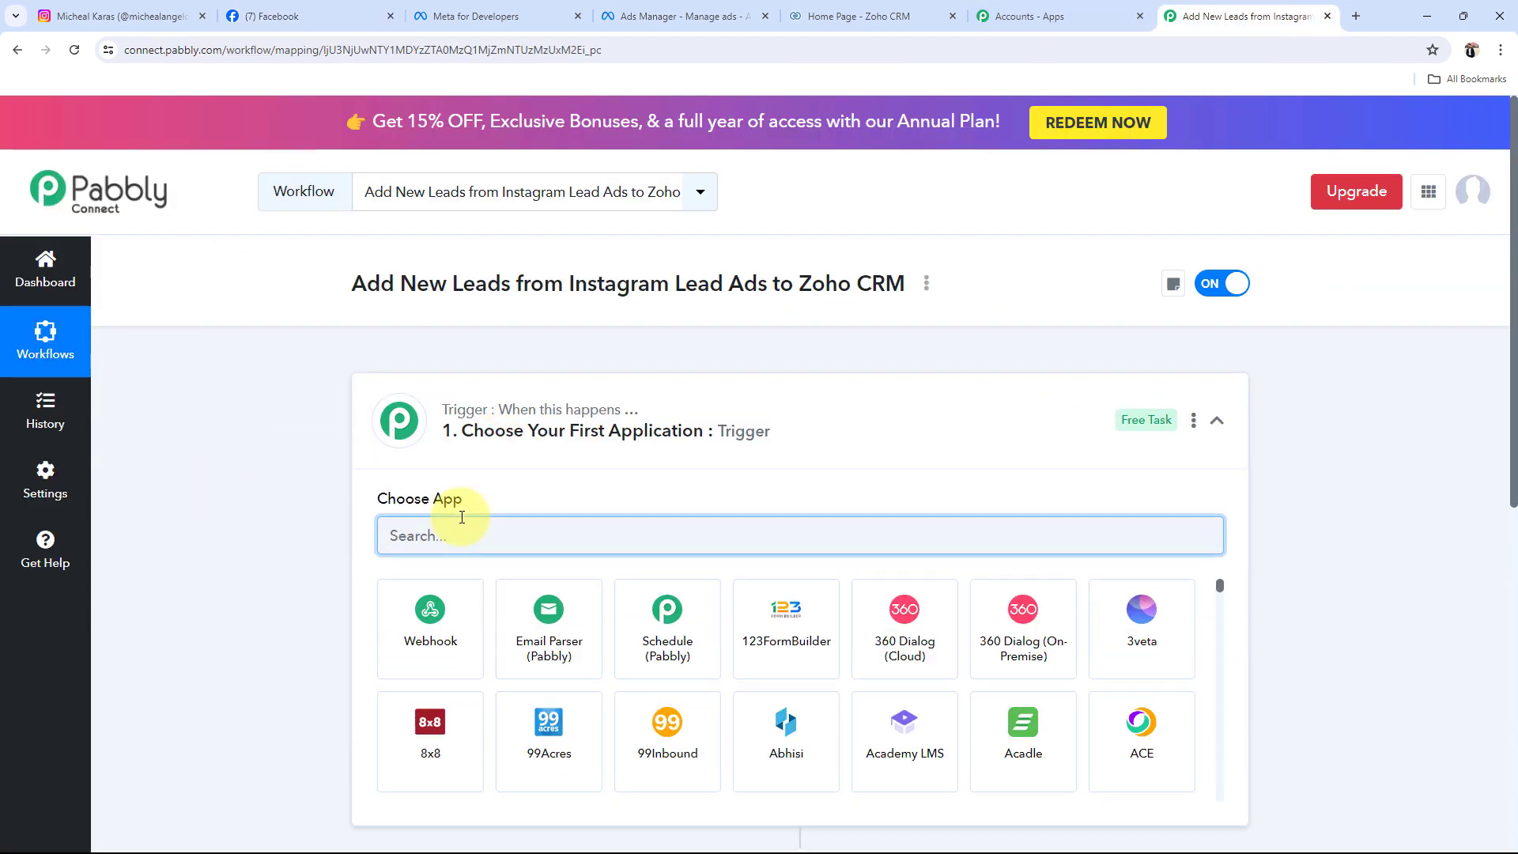
type("I")
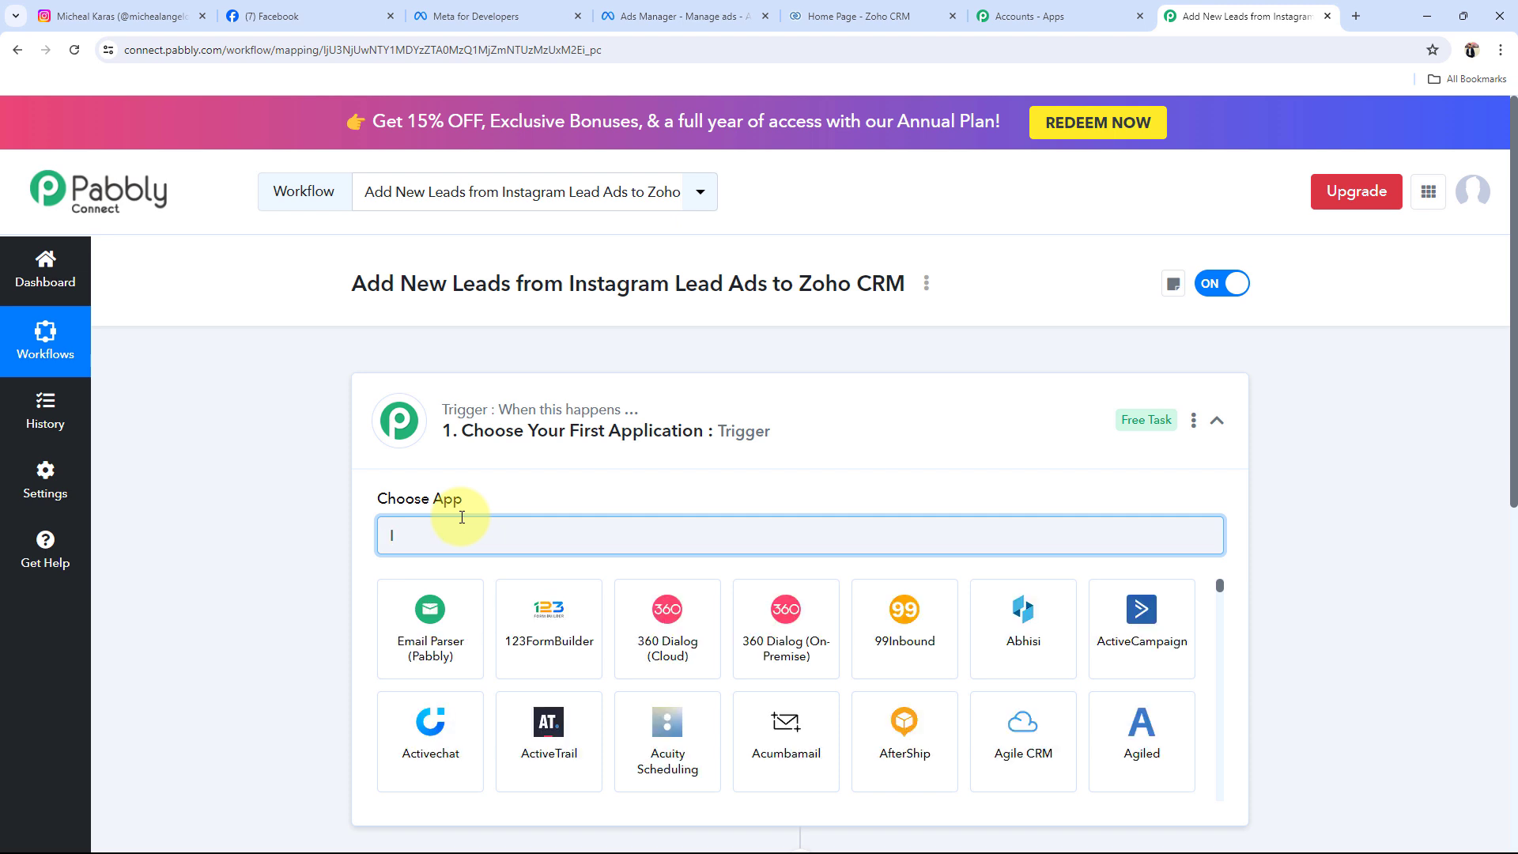
type("nsta")
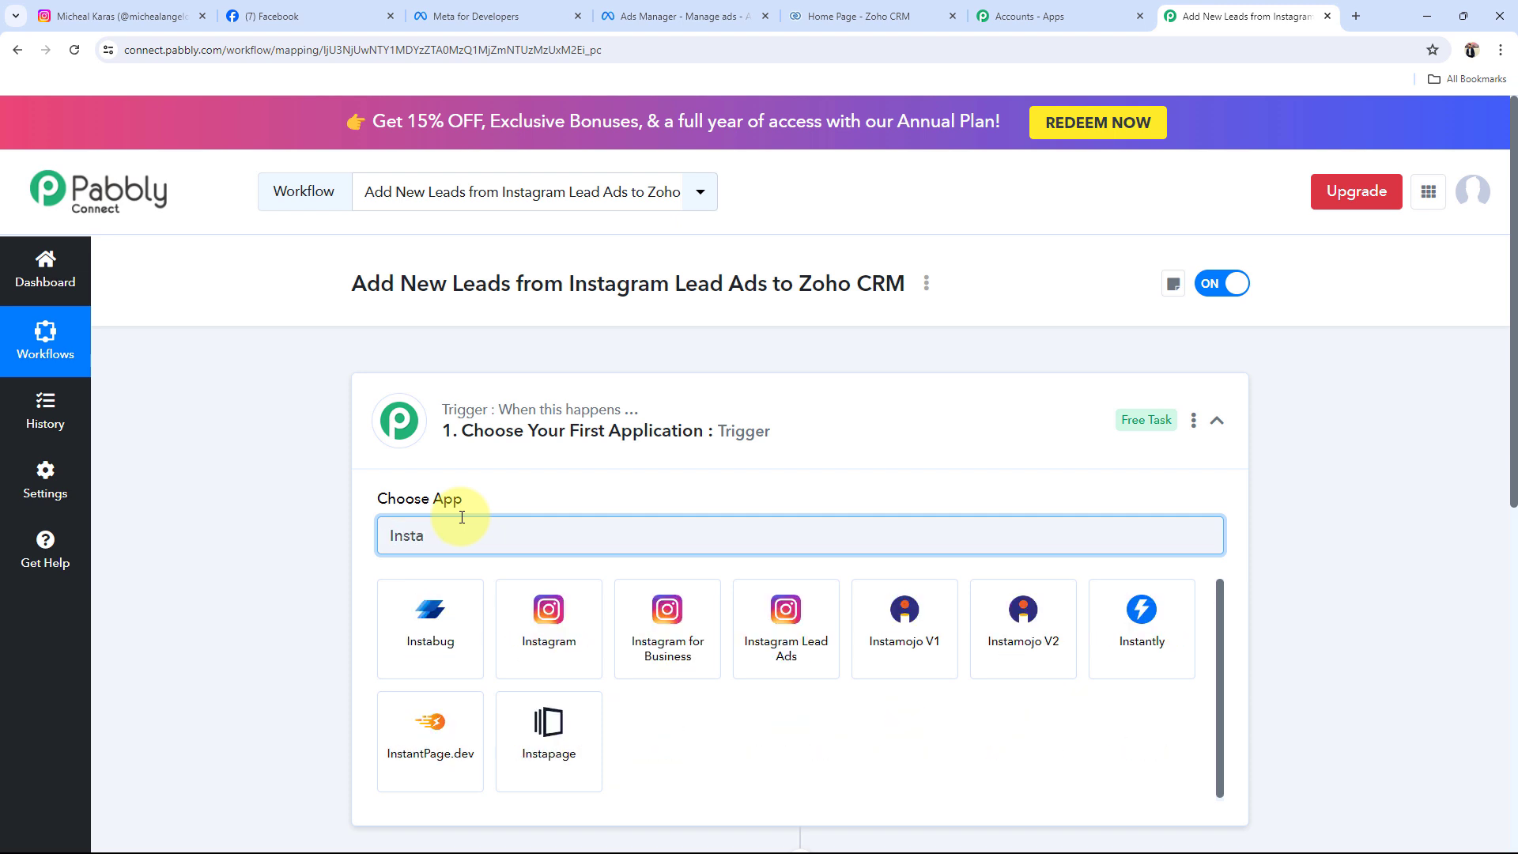
left_click(743, 623)
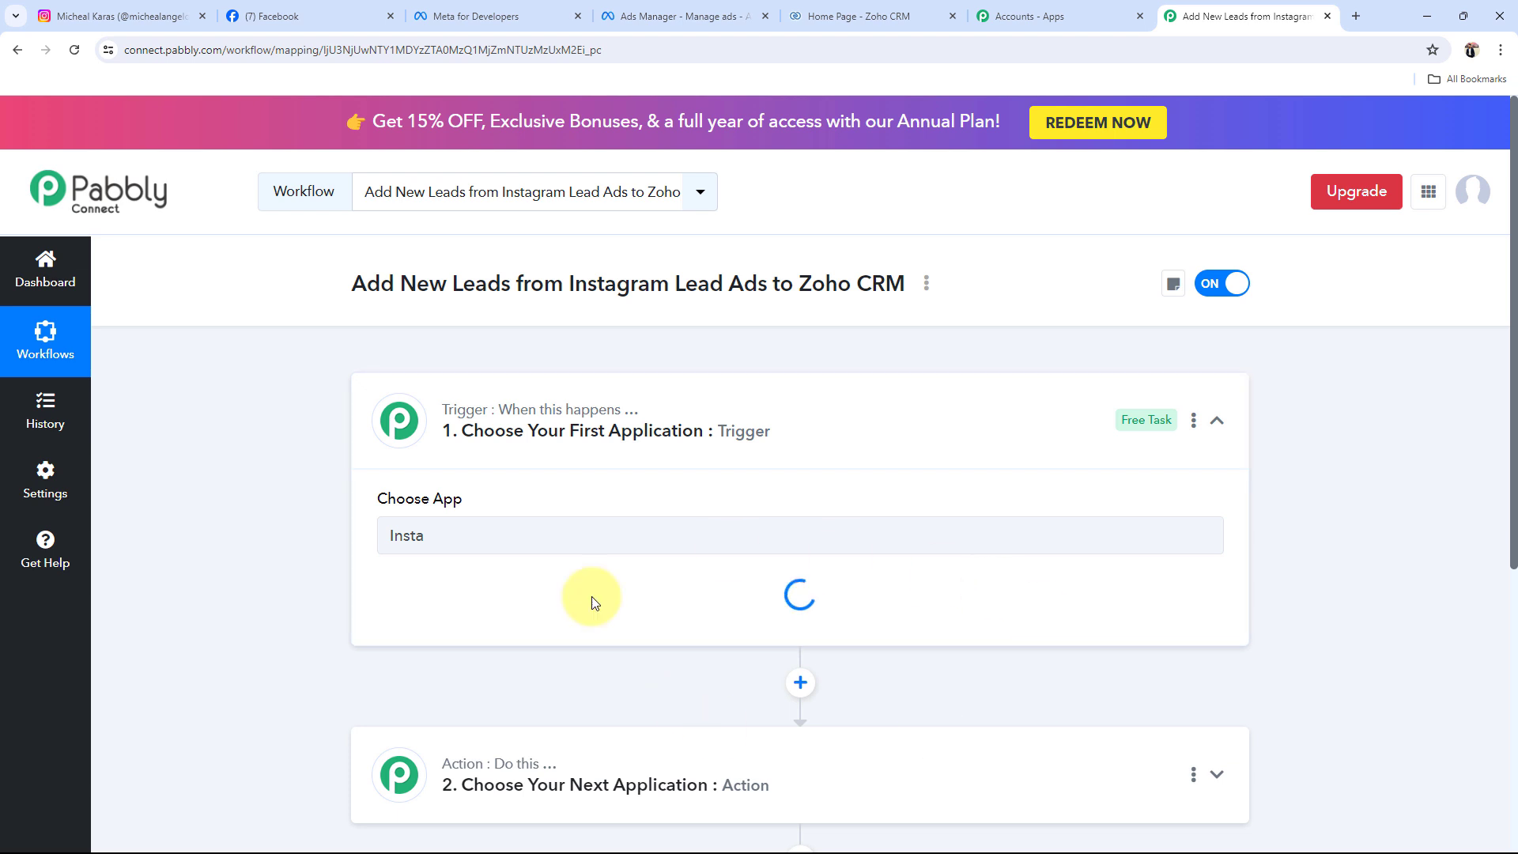
left_click(409, 617)
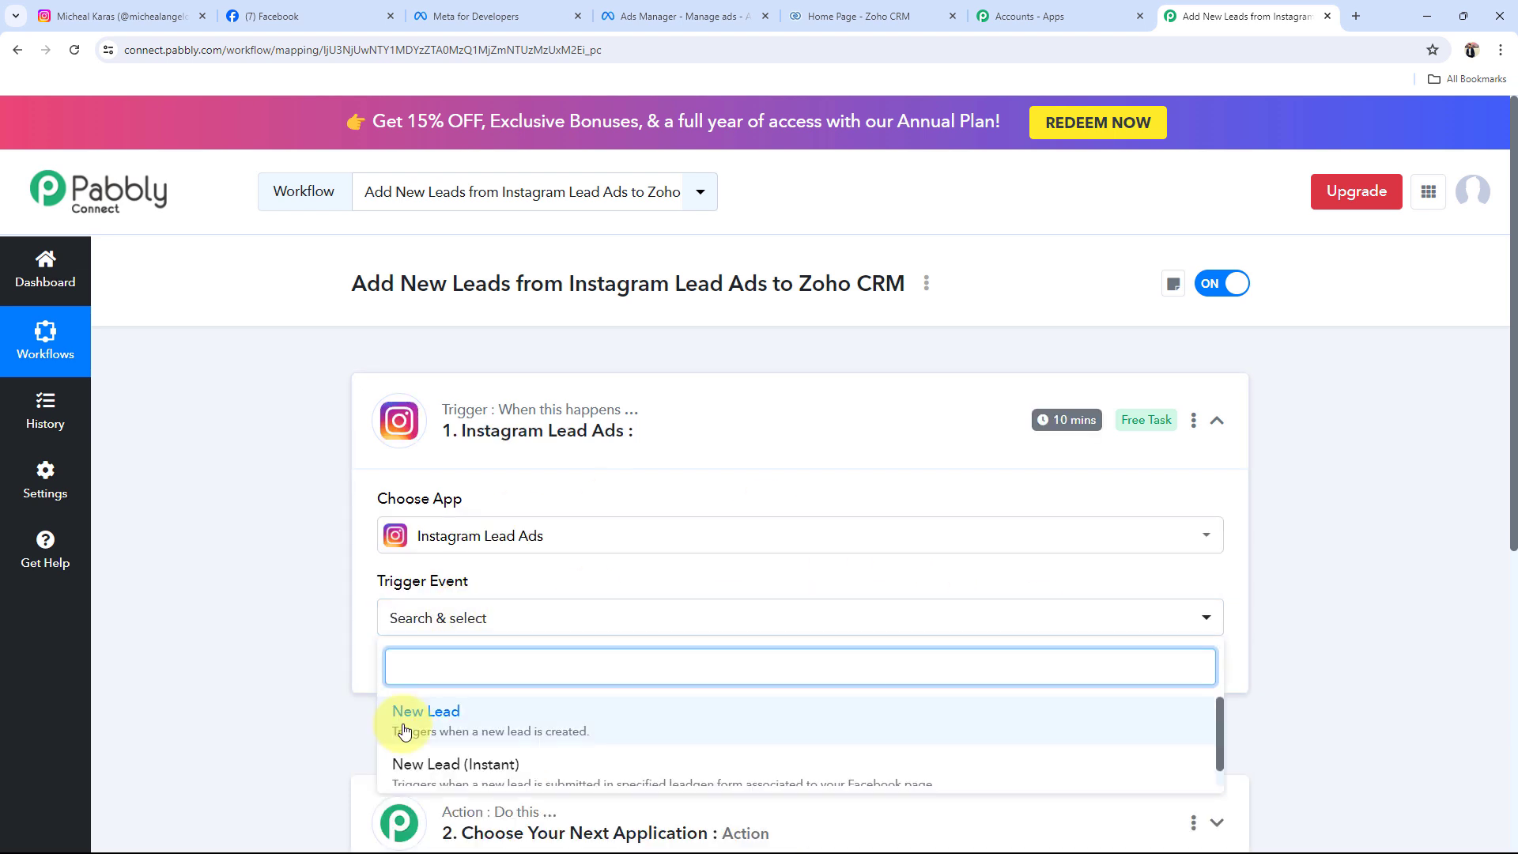
left_click(408, 762)
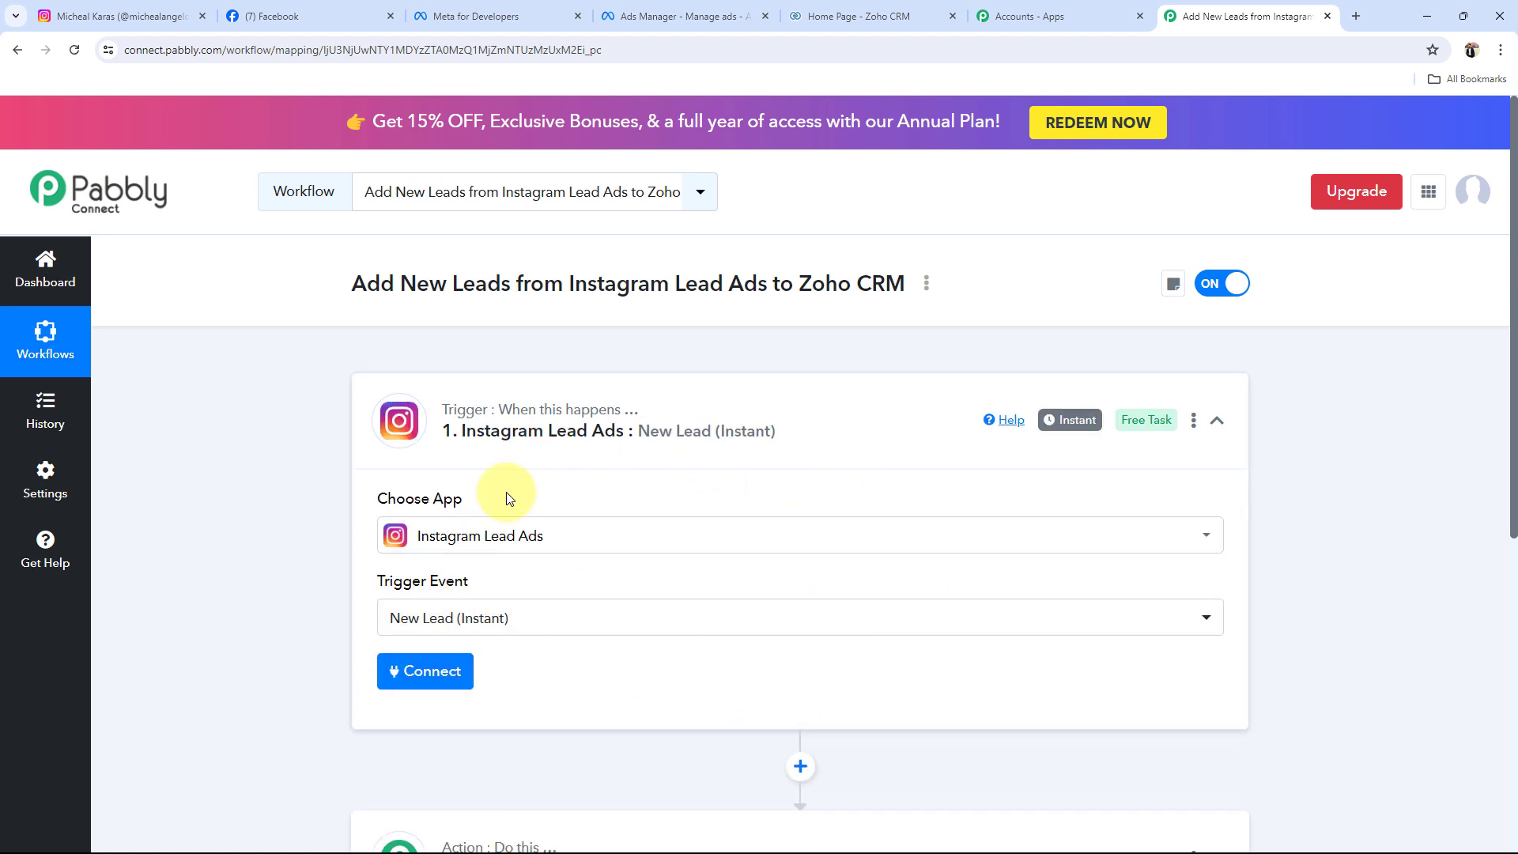
left_click(572, 435)
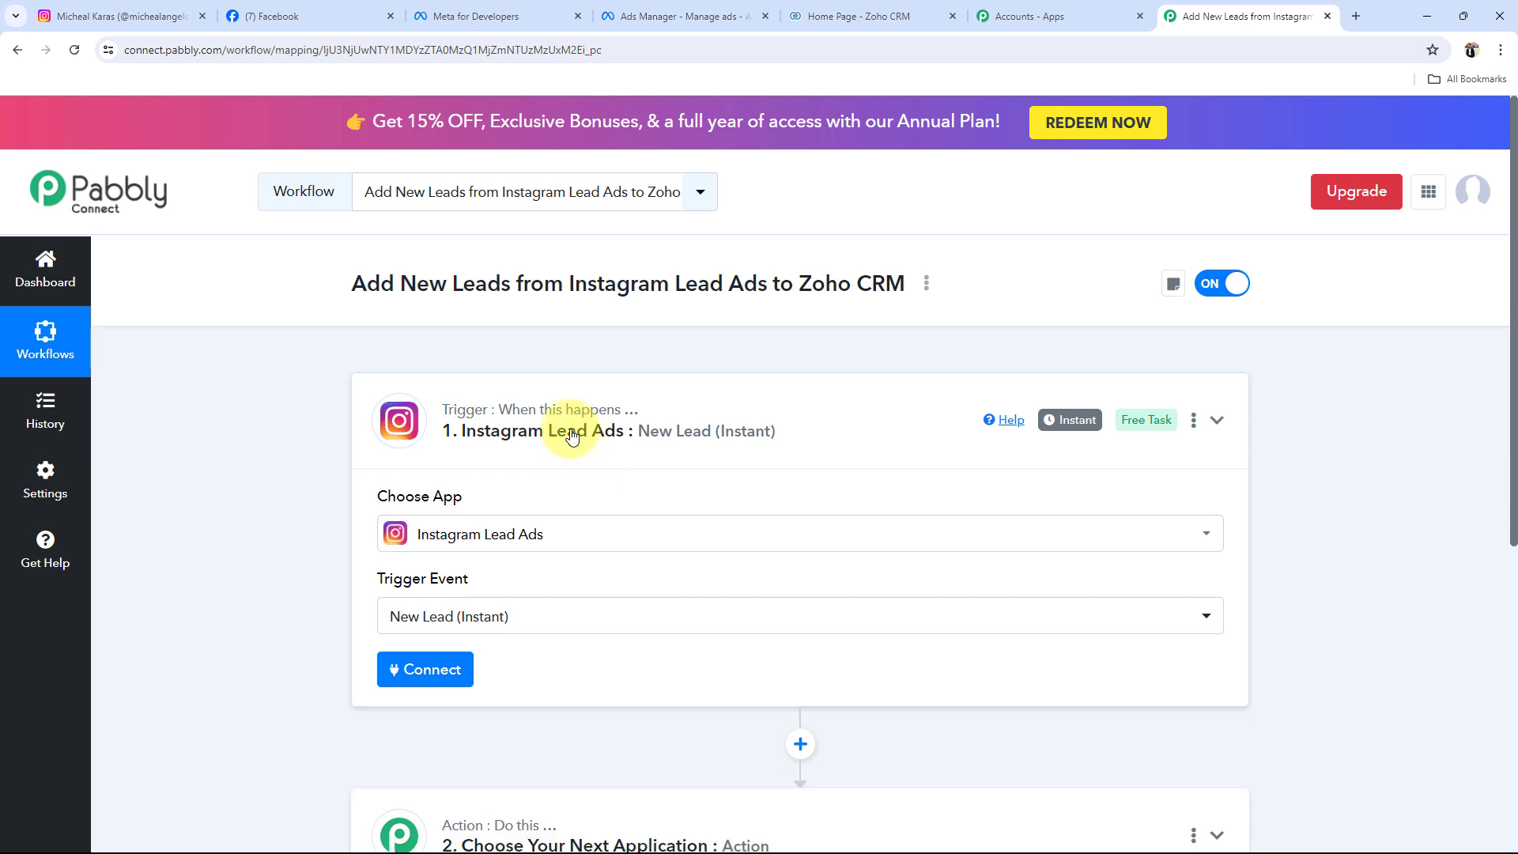
Step: Set the workflow's action app to Zoho CRM with the Insert/Update Record event
left_click(492, 610)
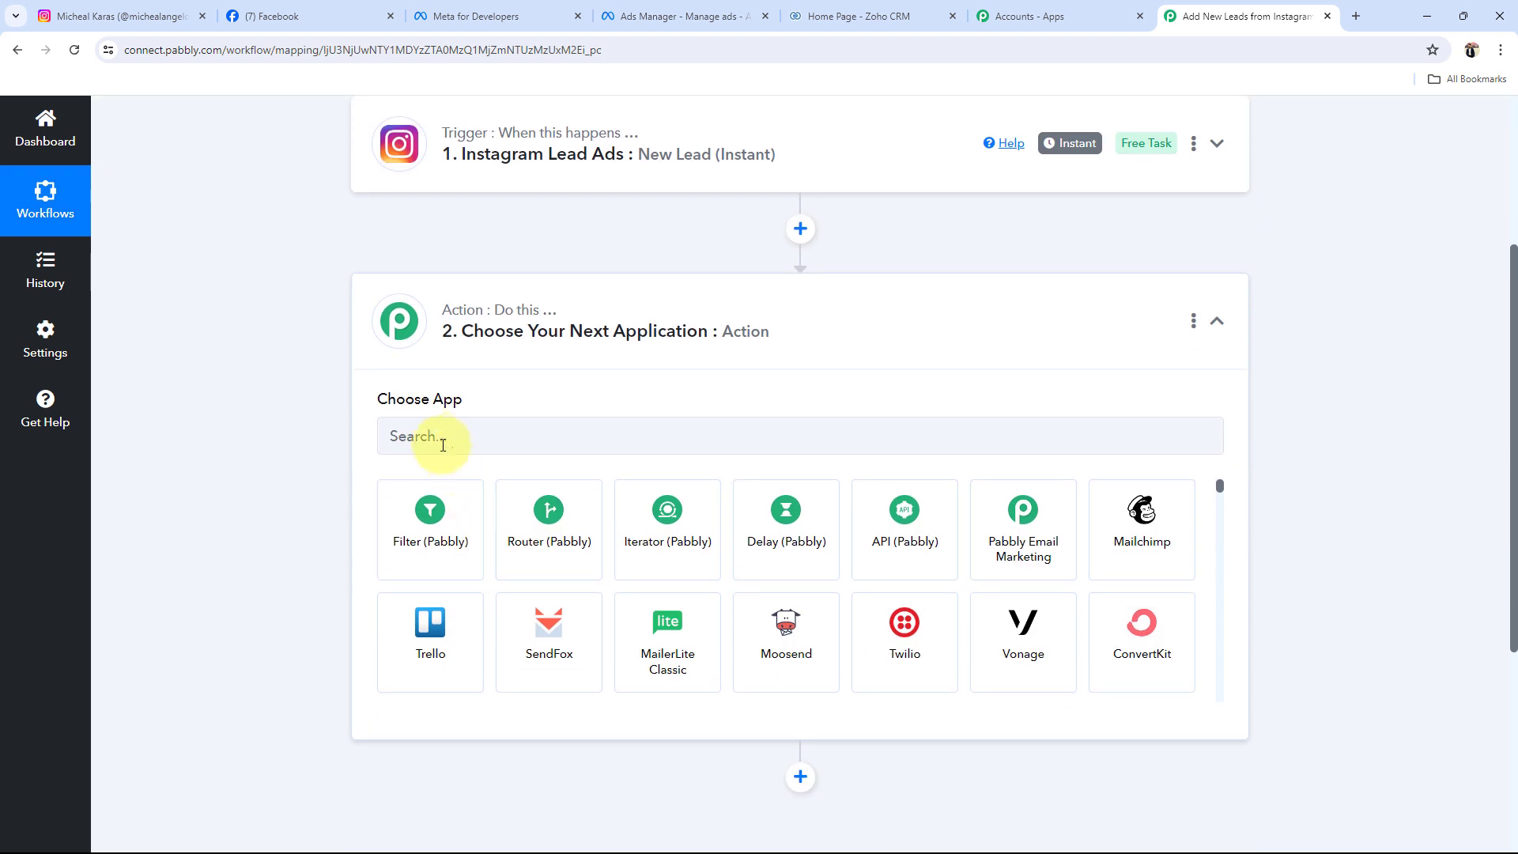
left_click(432, 436)
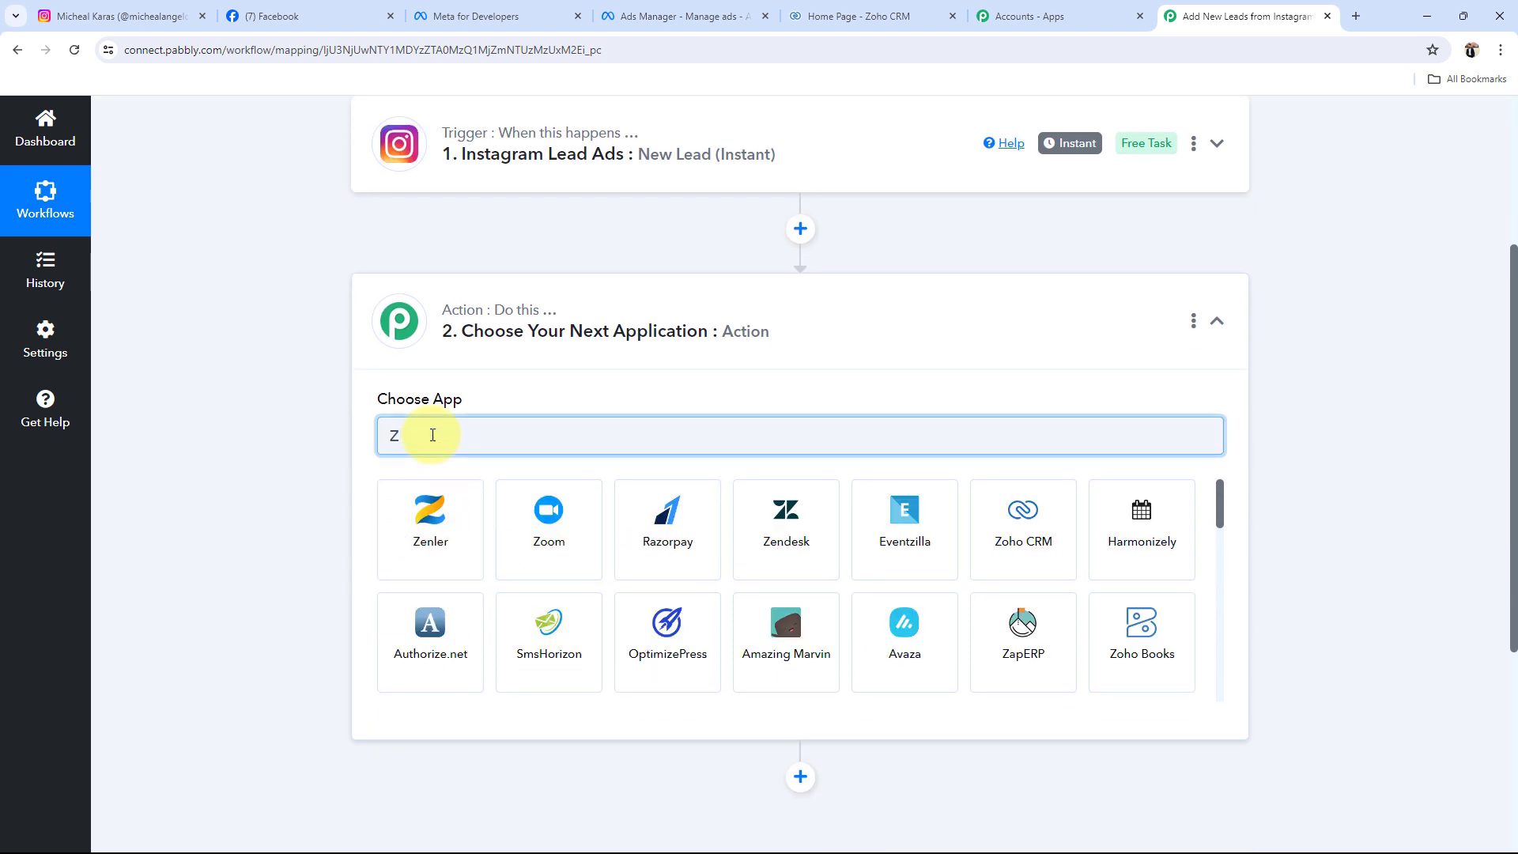
type("Zoho")
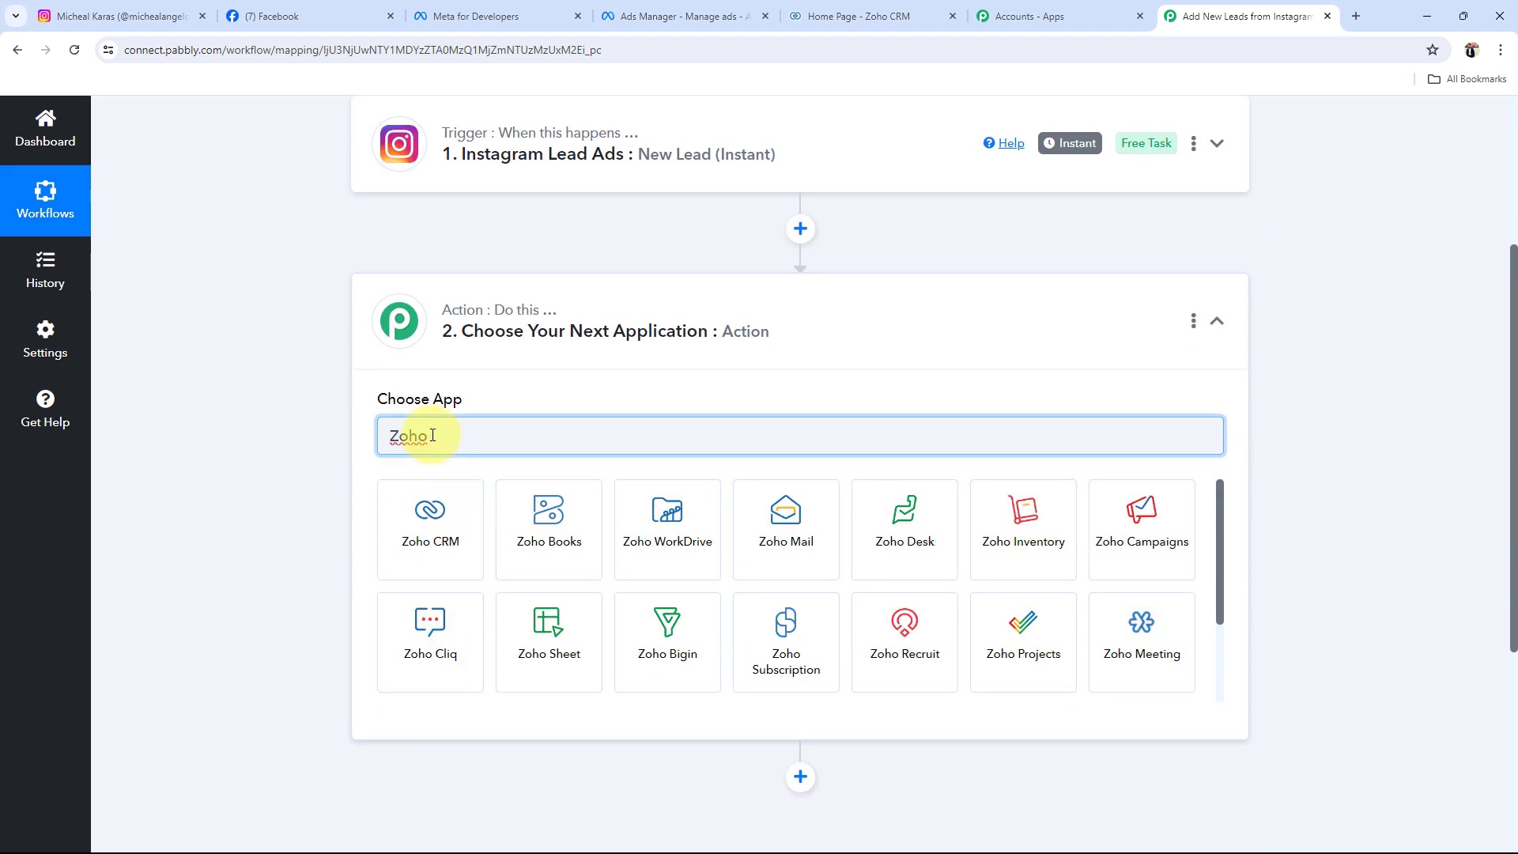
type(" CR")
left_click(449, 544)
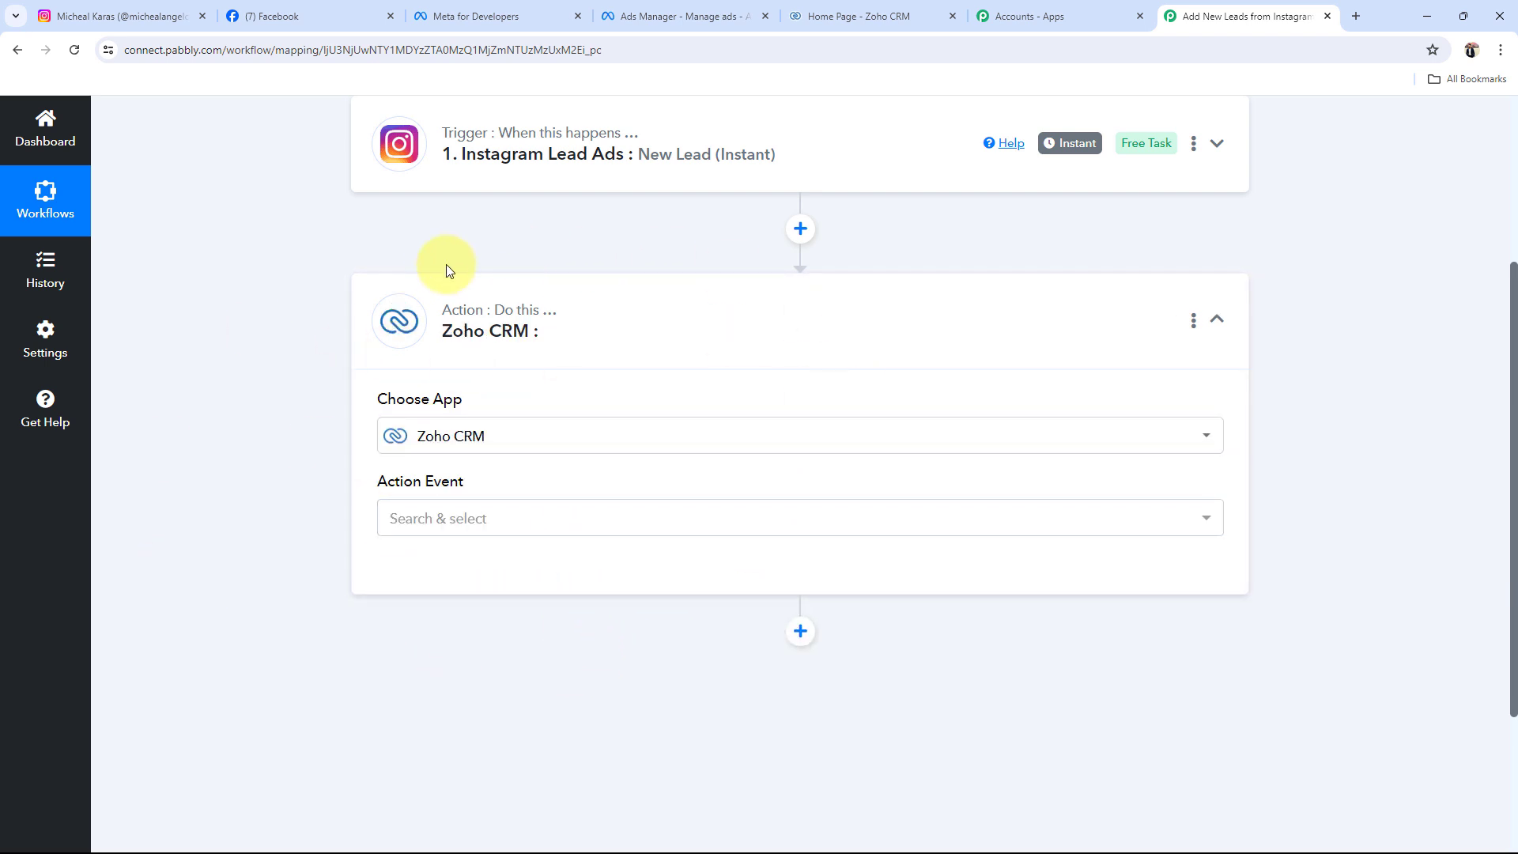
left_click(396, 508)
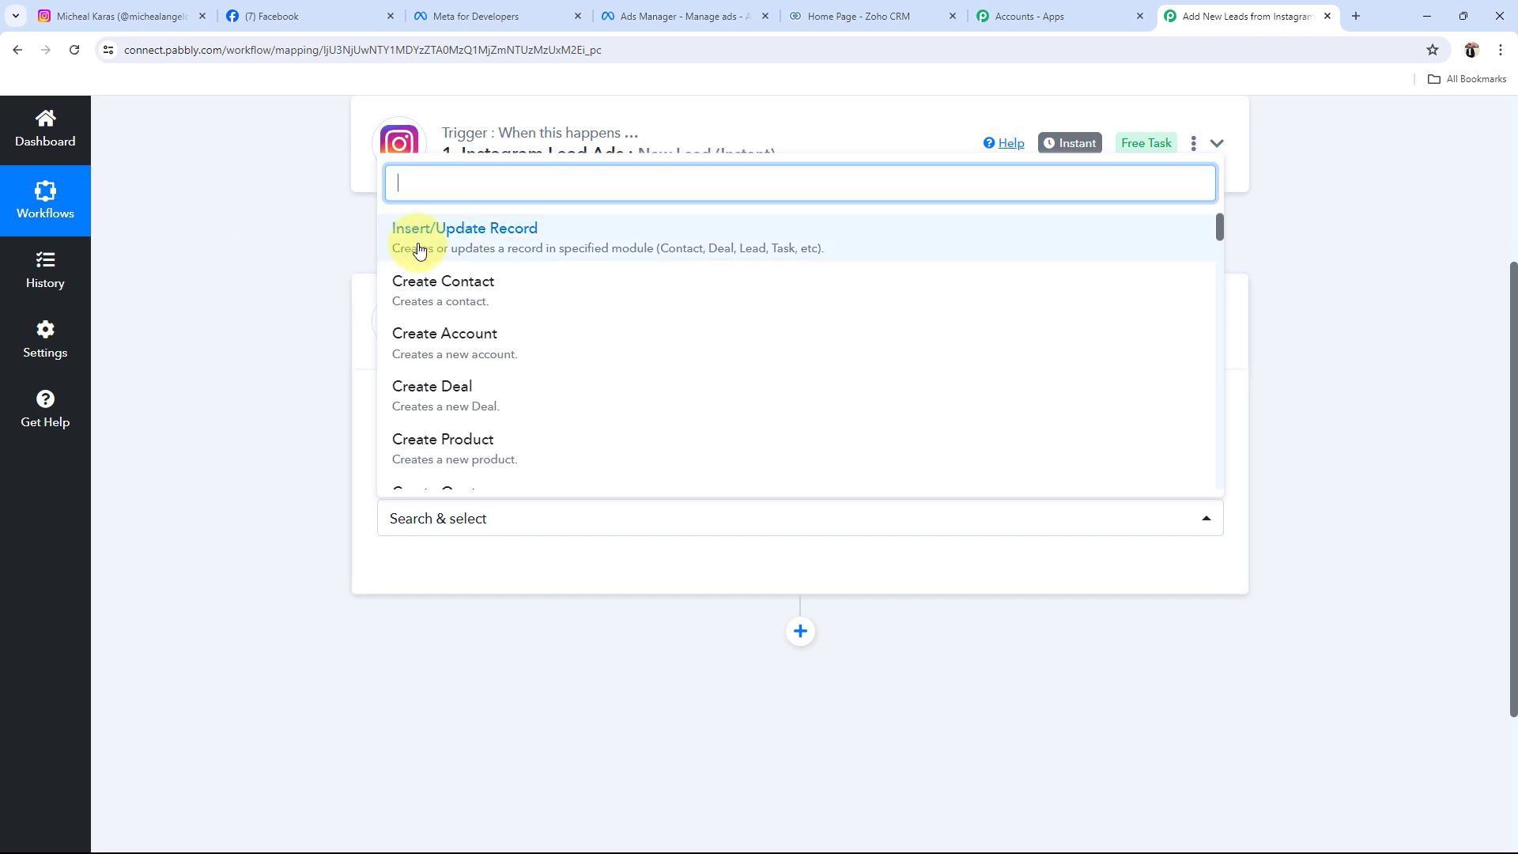
left_click(465, 230)
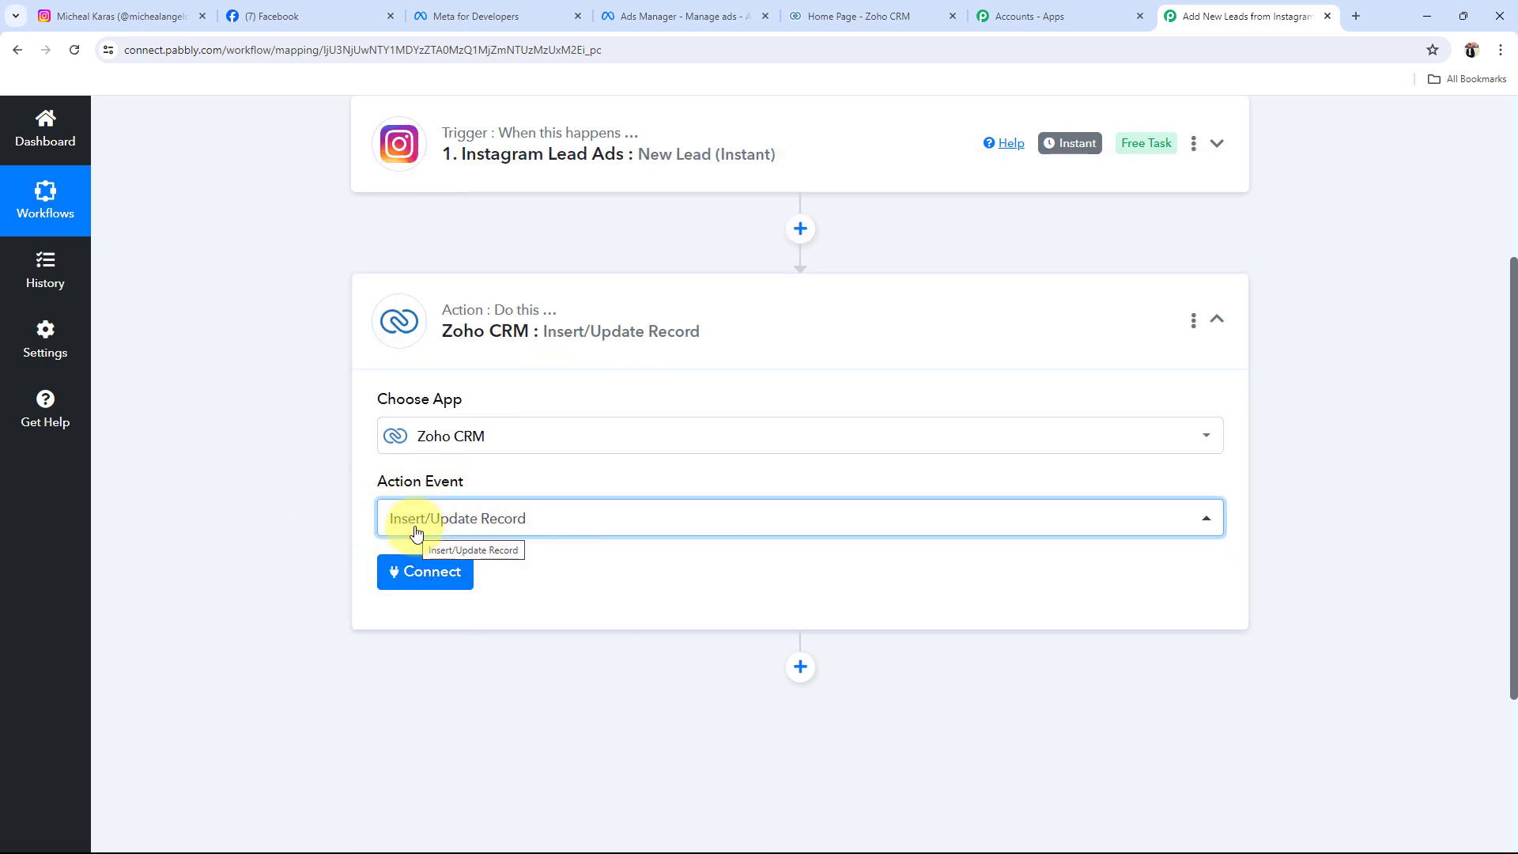
left_click(484, 347)
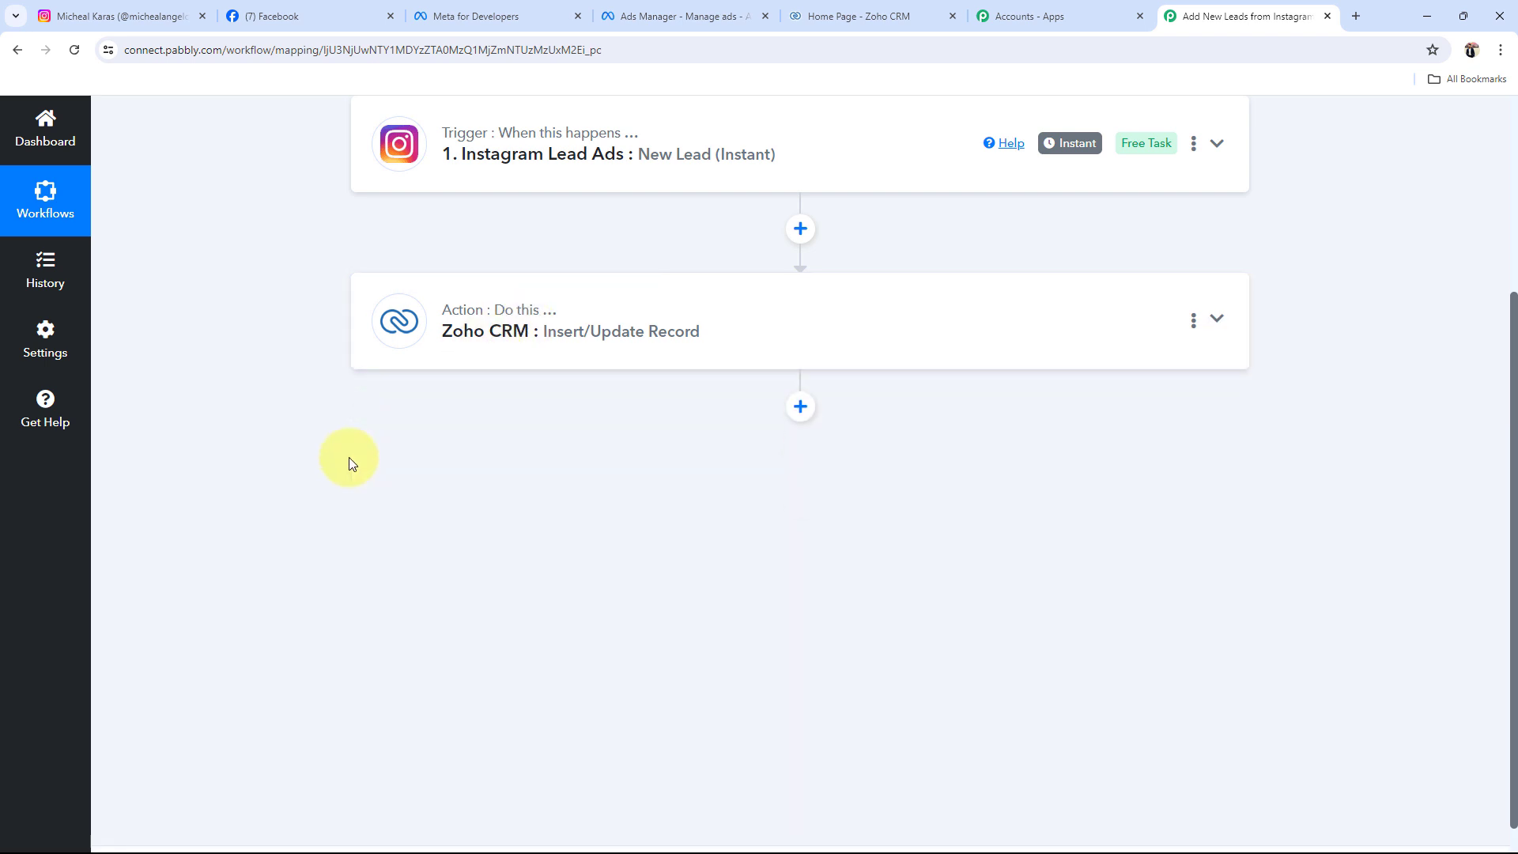
Step: Connect the Instagram Lead Ads trigger through a new connection, continuing with the required Facebook account to authorize it
scroll(352, 462, "up", 4)
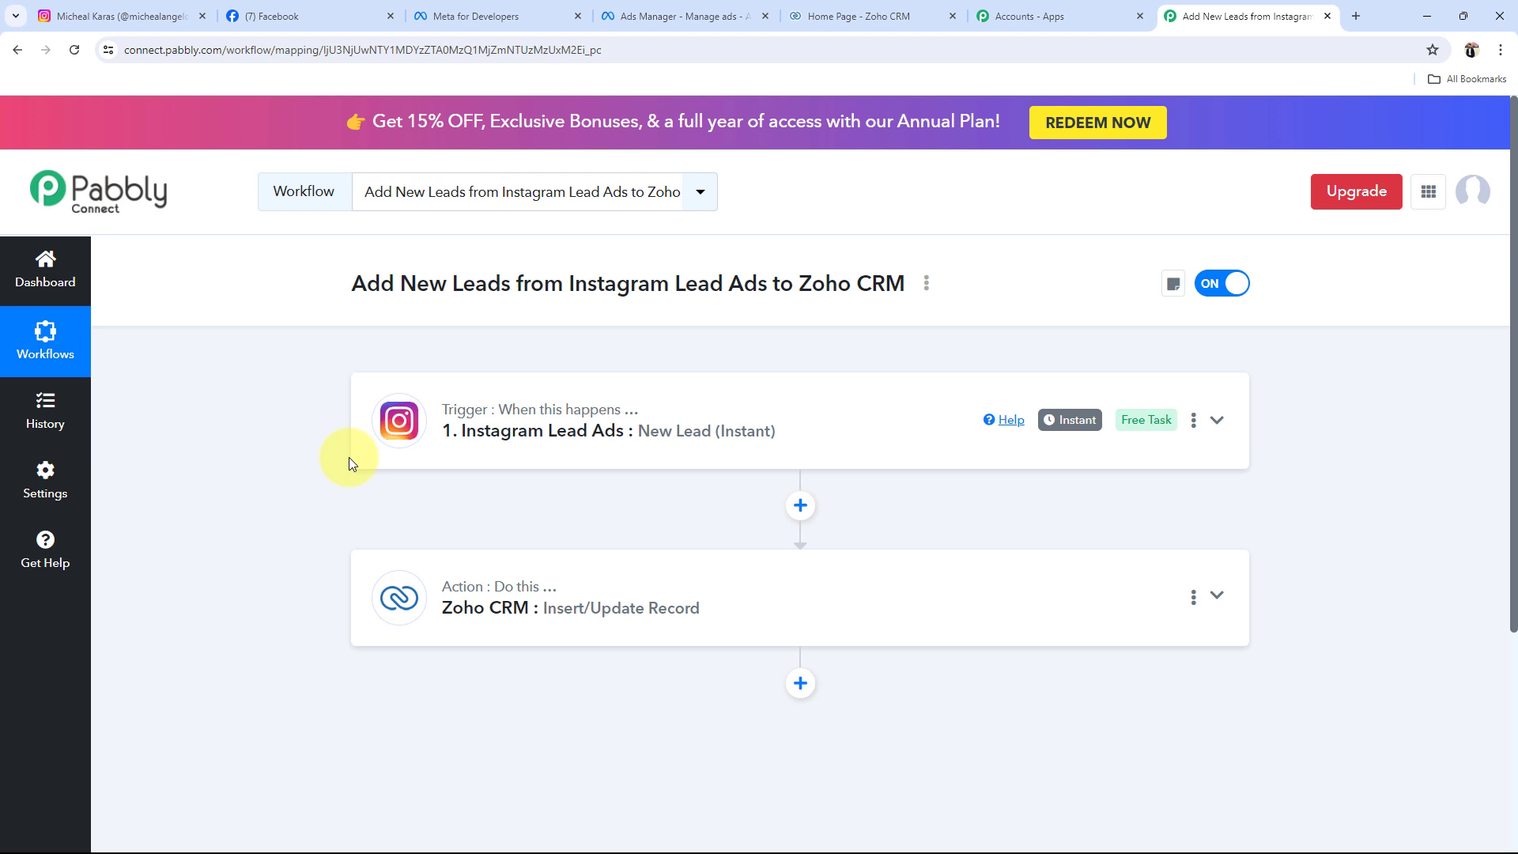
left_click(534, 425)
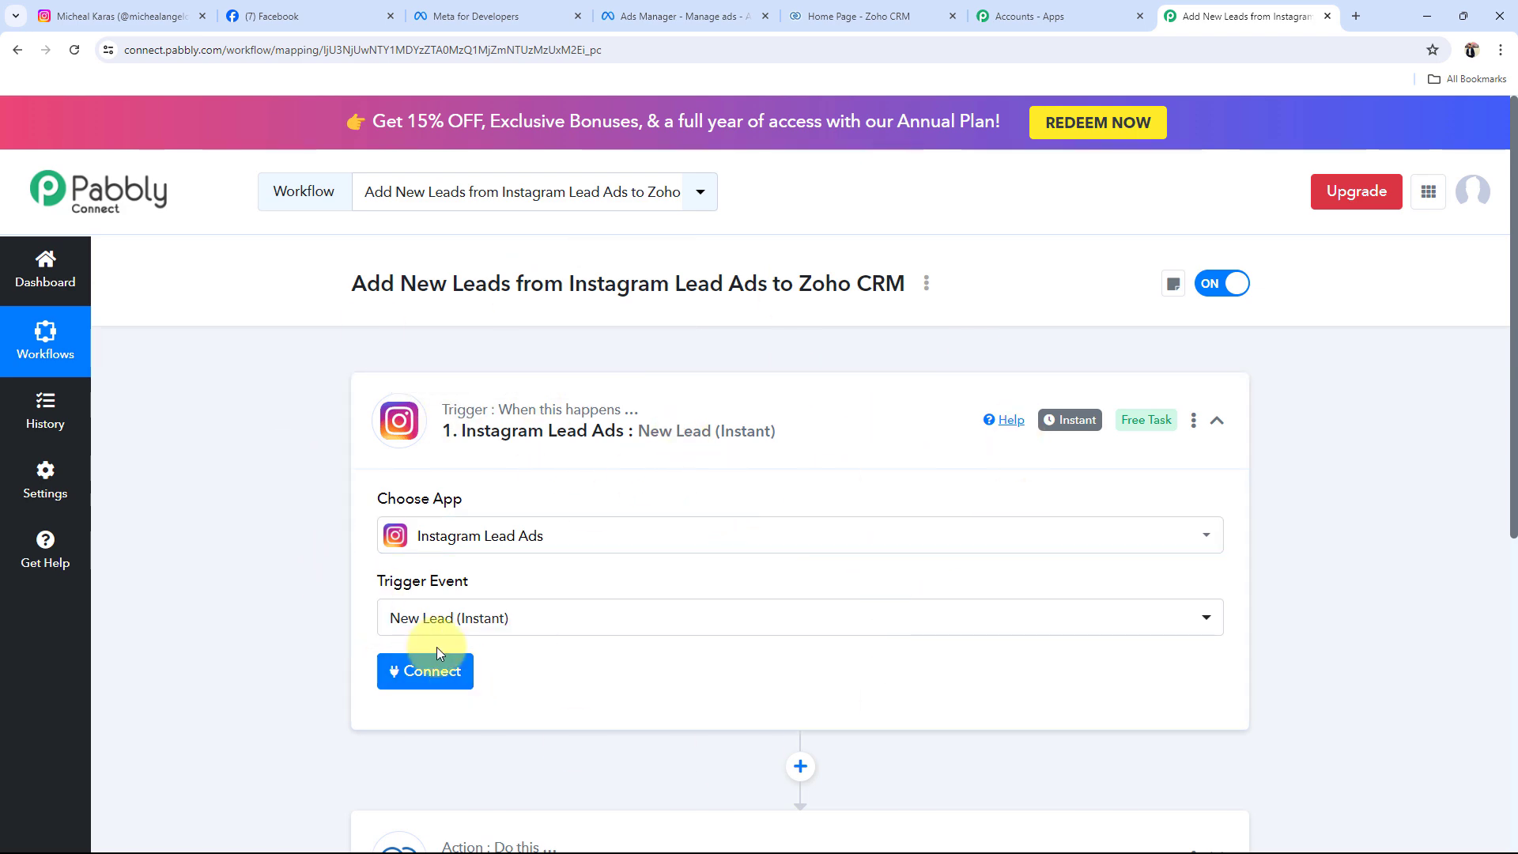
left_click(433, 670)
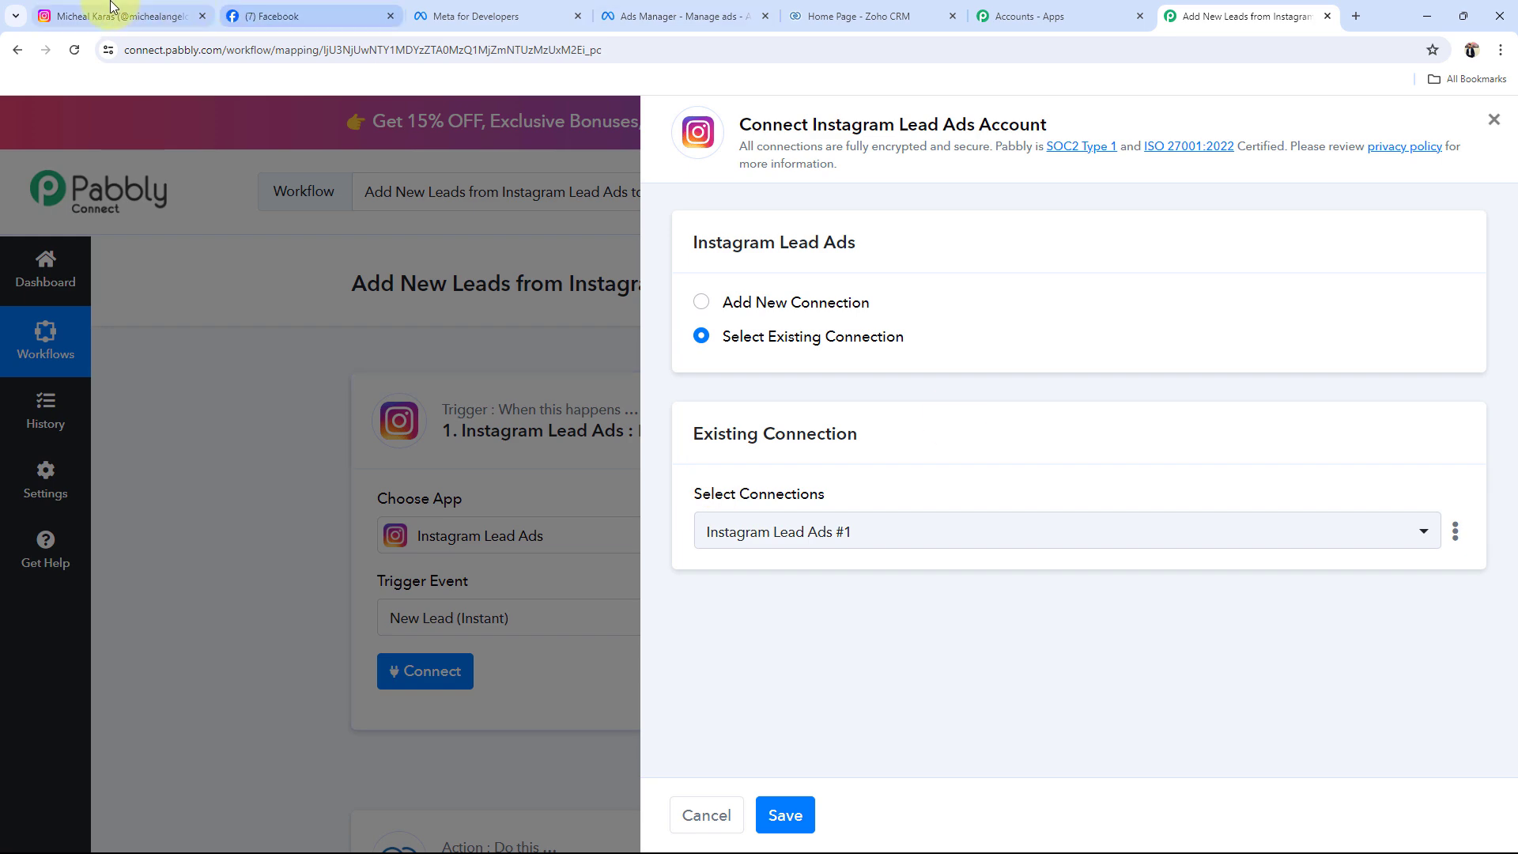
left_click(689, 305)
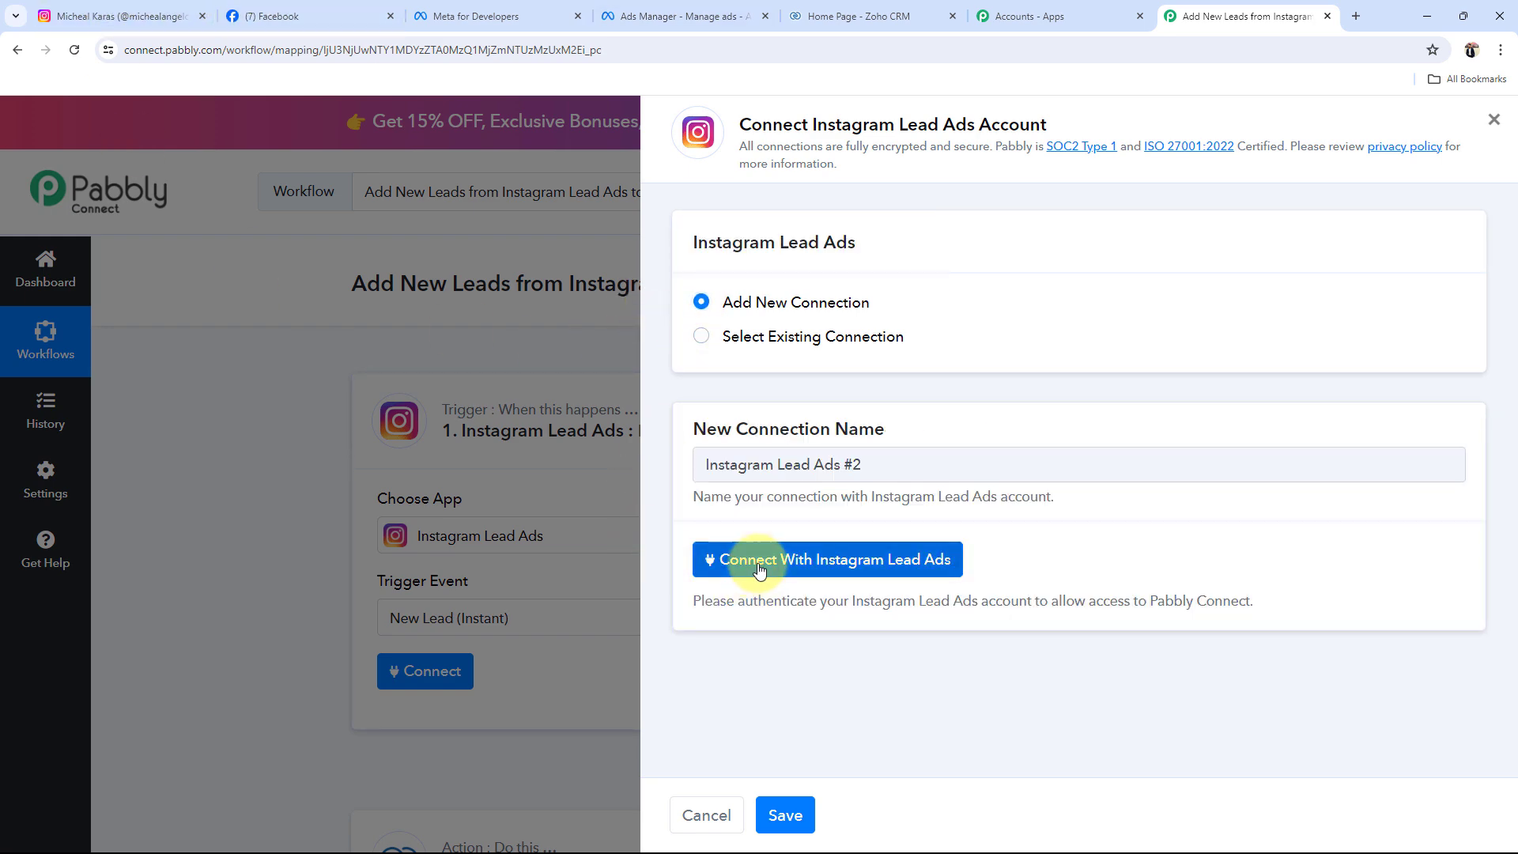
left_click(751, 571)
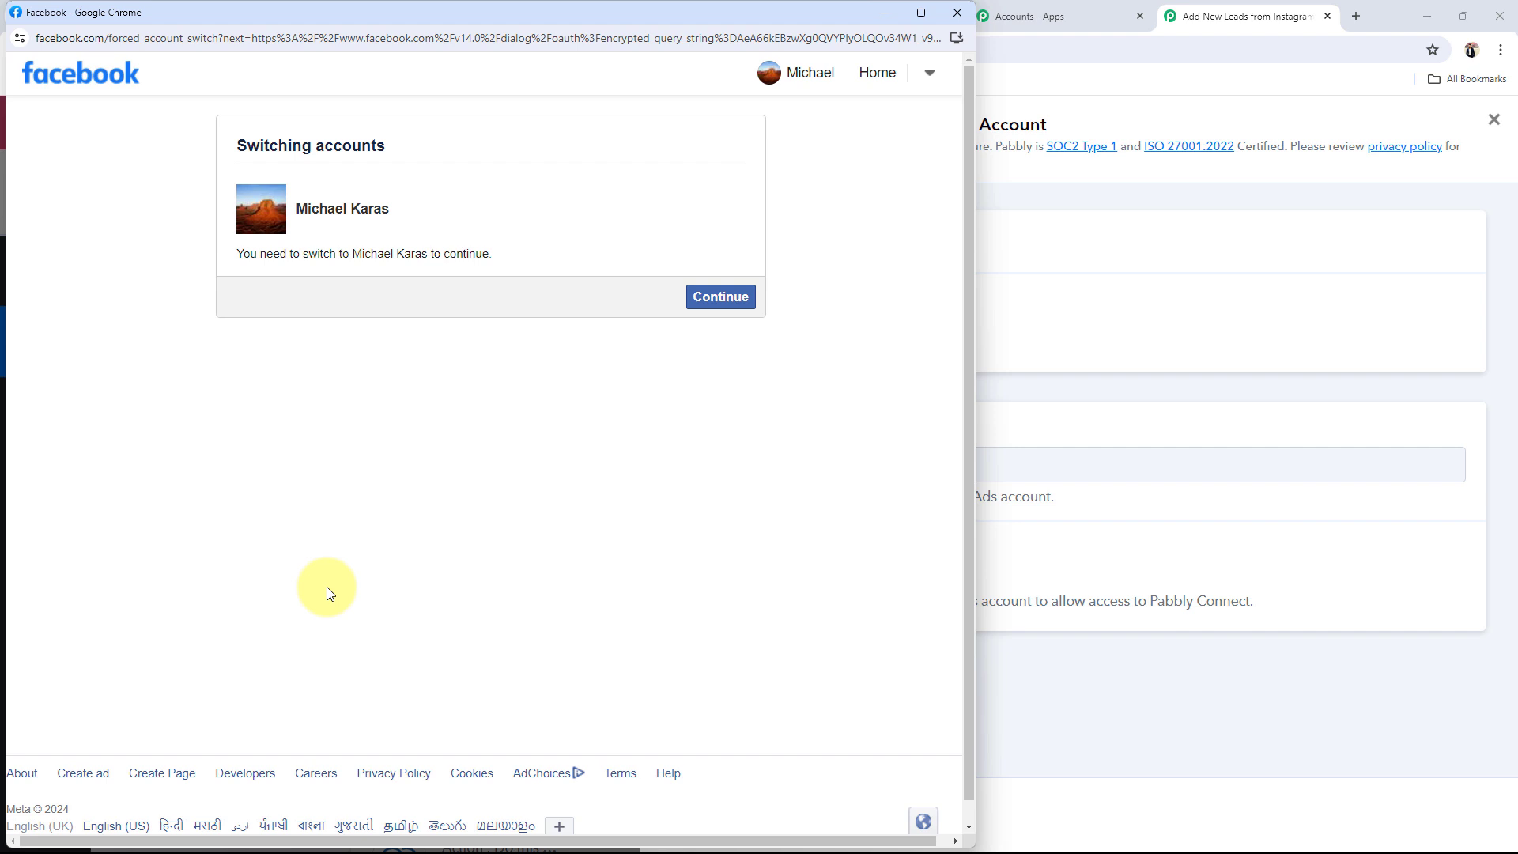
left_click(720, 297)
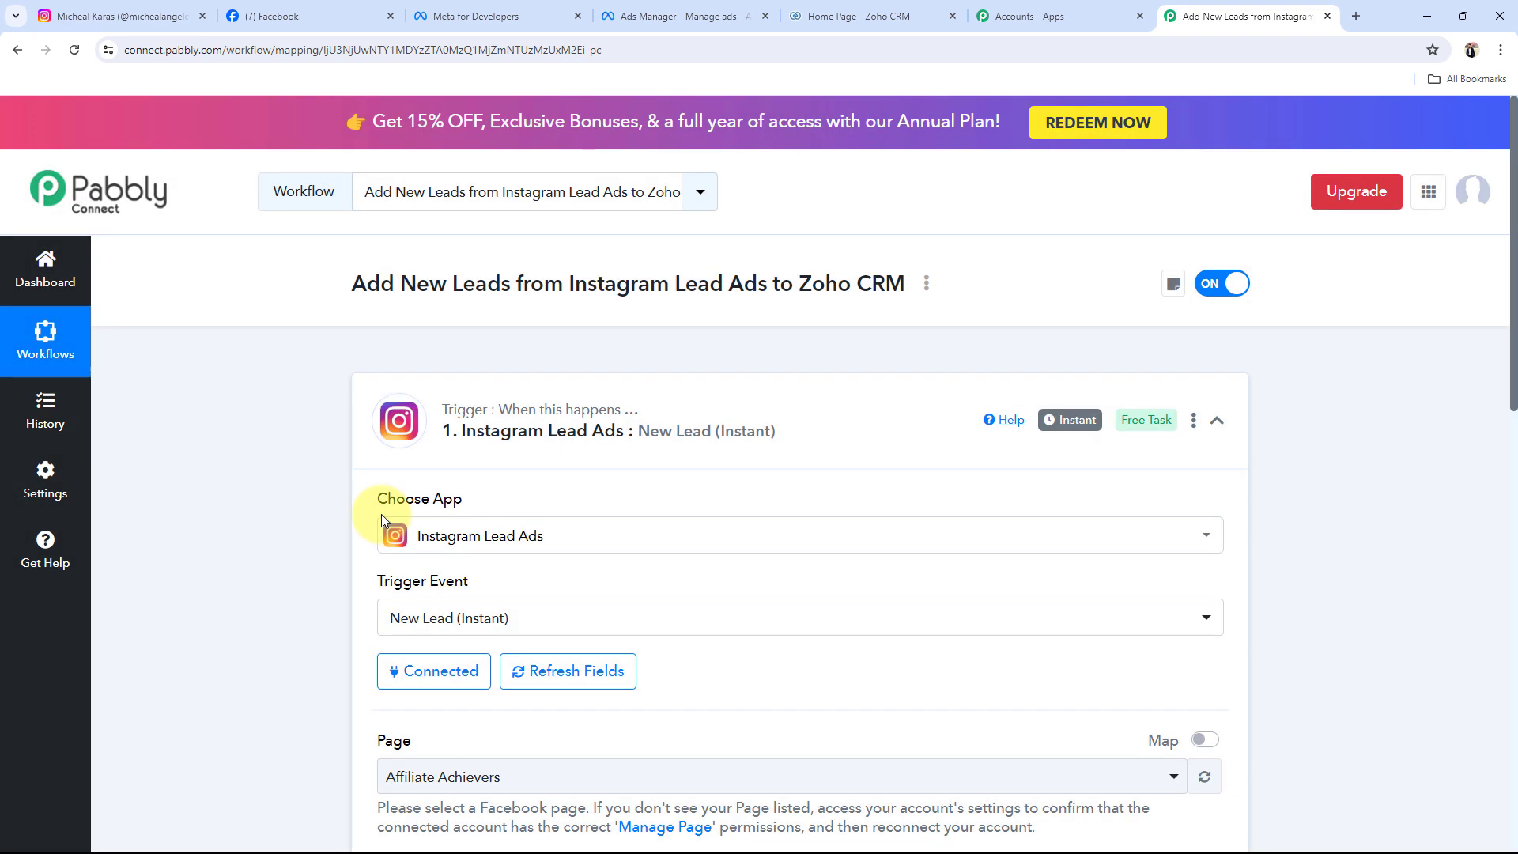
Step: Open the Page choices of the Instagram Lead Ads trigger and look through the available Facebook Pages
scroll(381, 514, "down", 2)
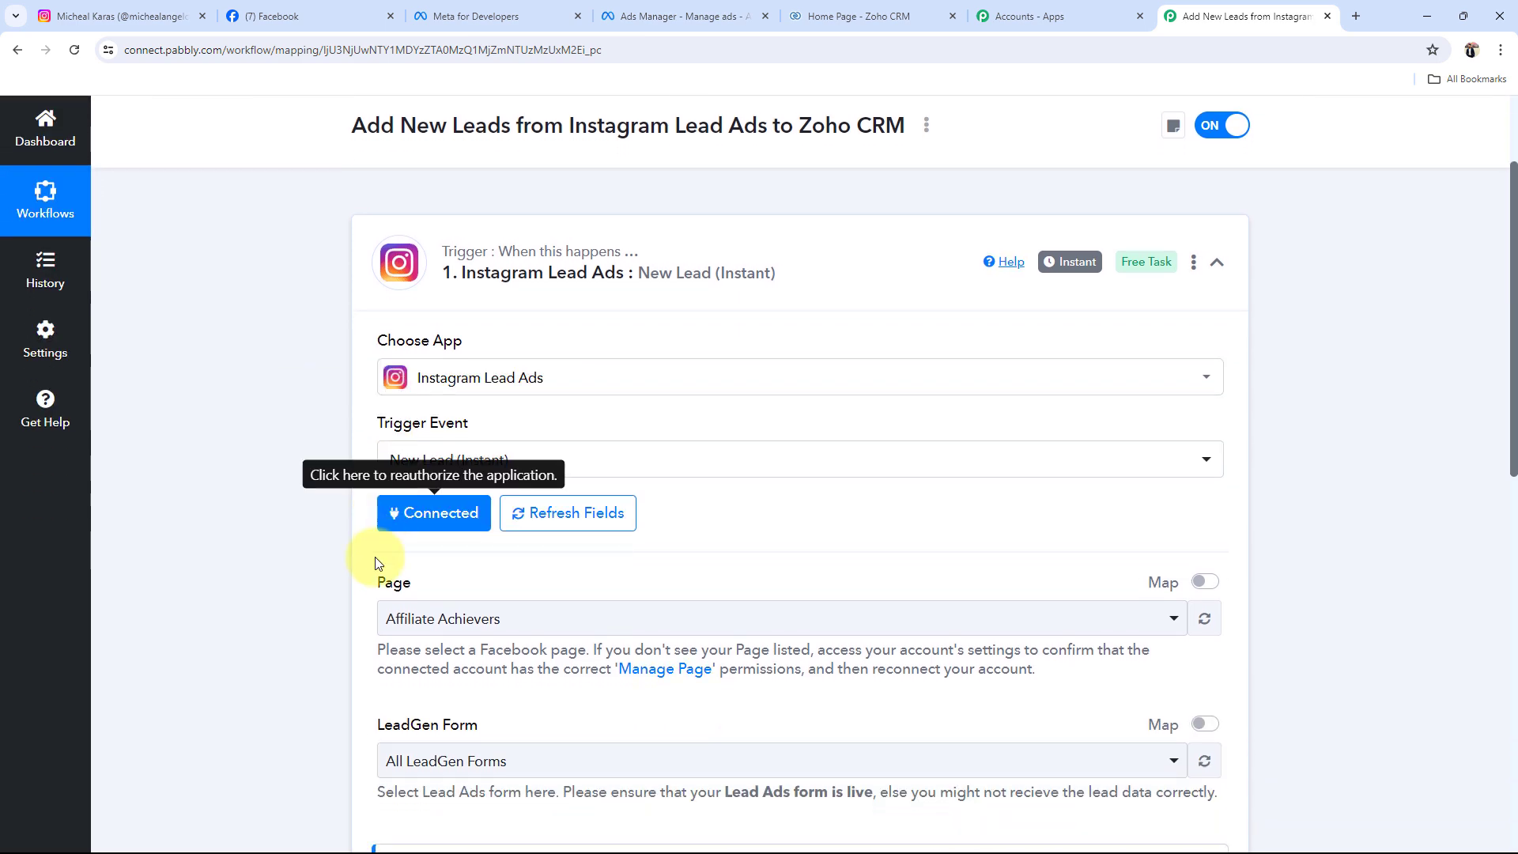
left_click(310, 6)
left_click(1236, 7)
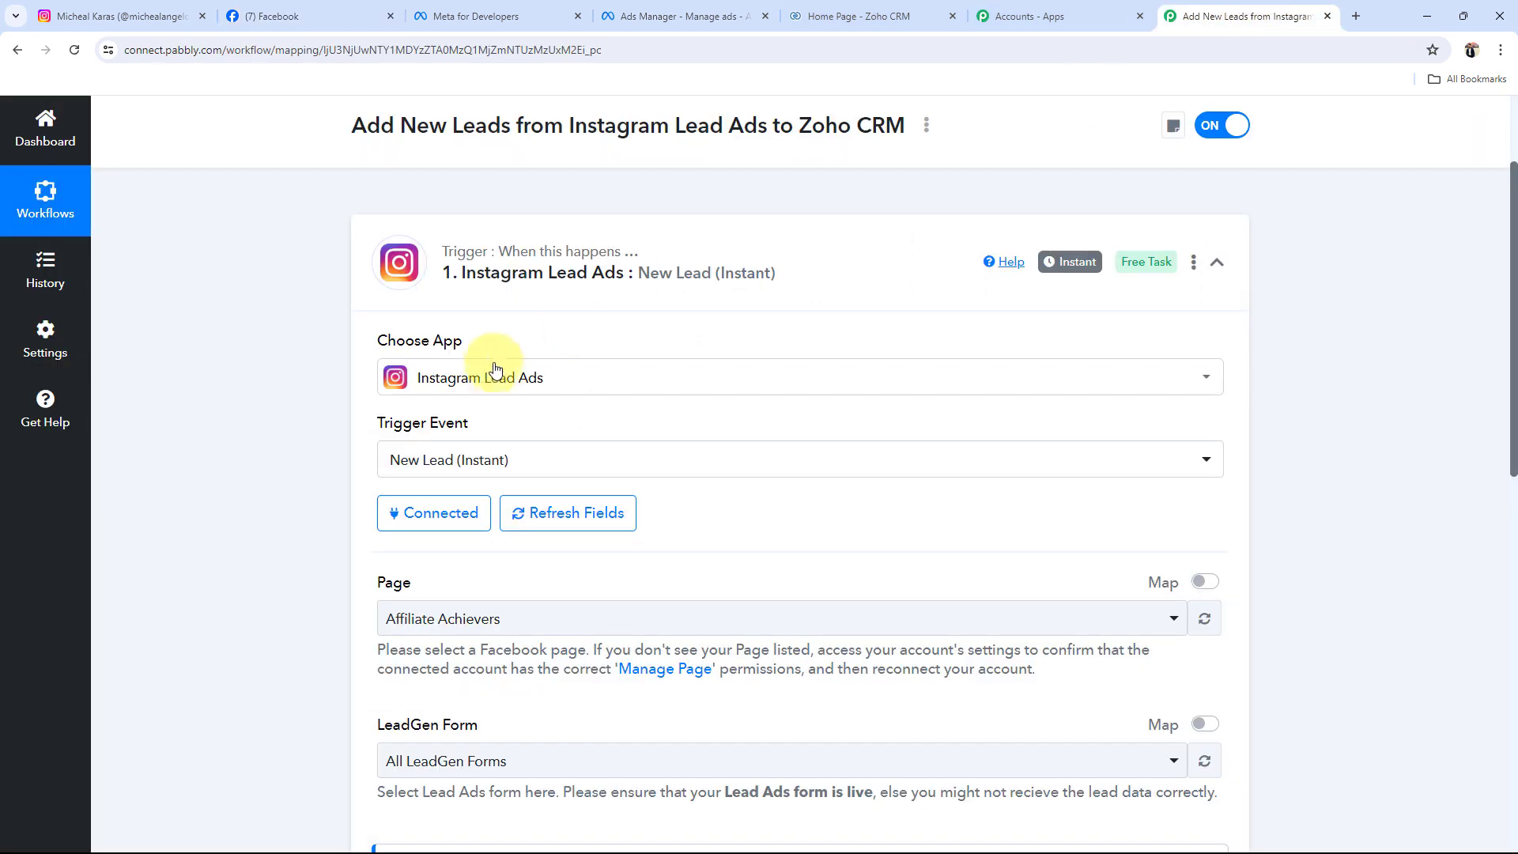
scroll(398, 502, "down", 3)
left_click(396, 386)
scroll(507, 530, "down", 15)
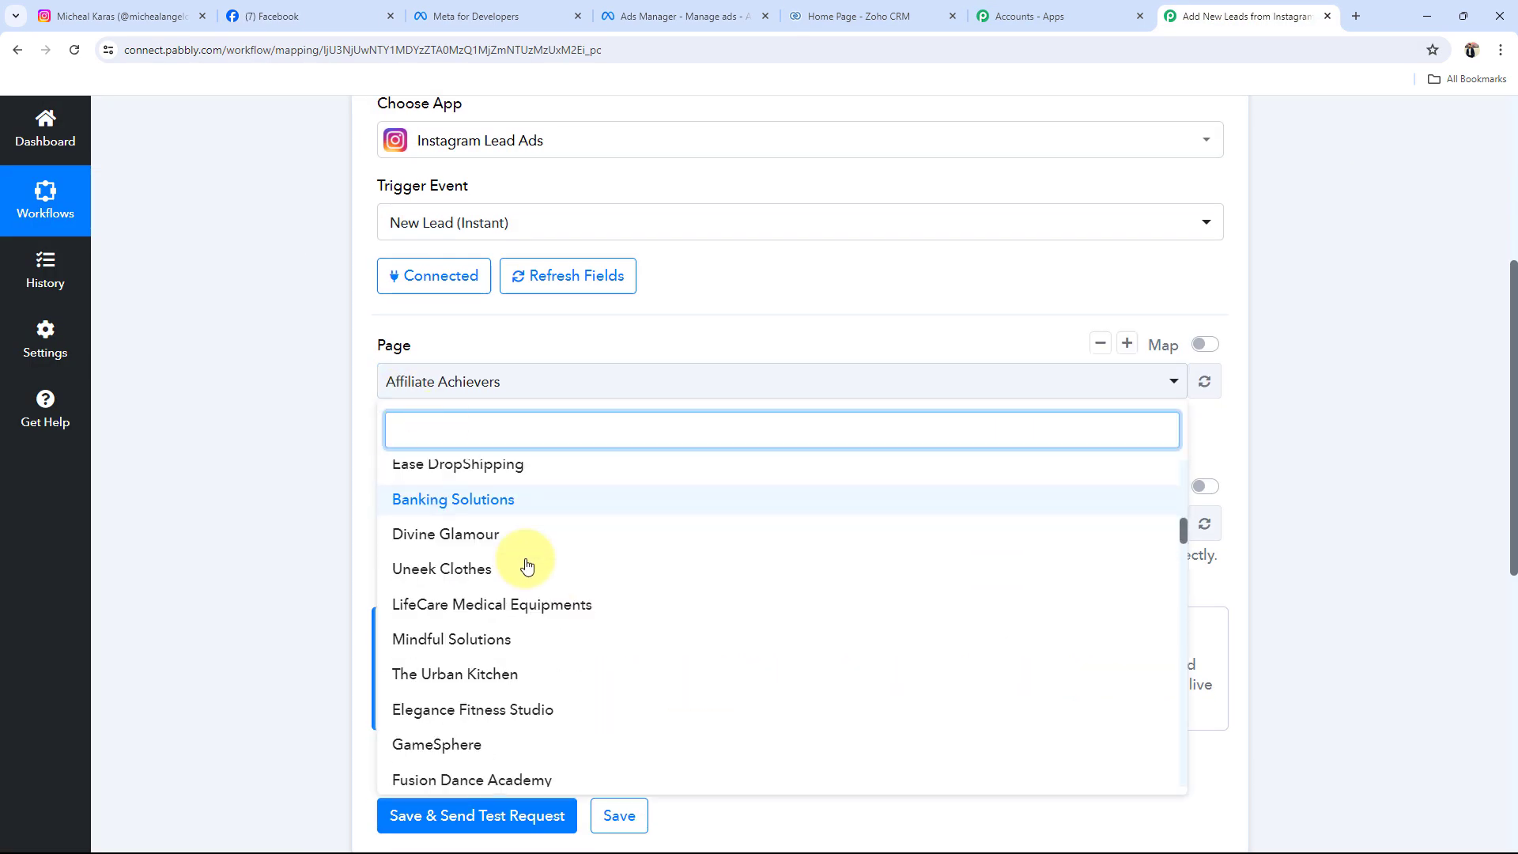
scroll(527, 566, "up", 15)
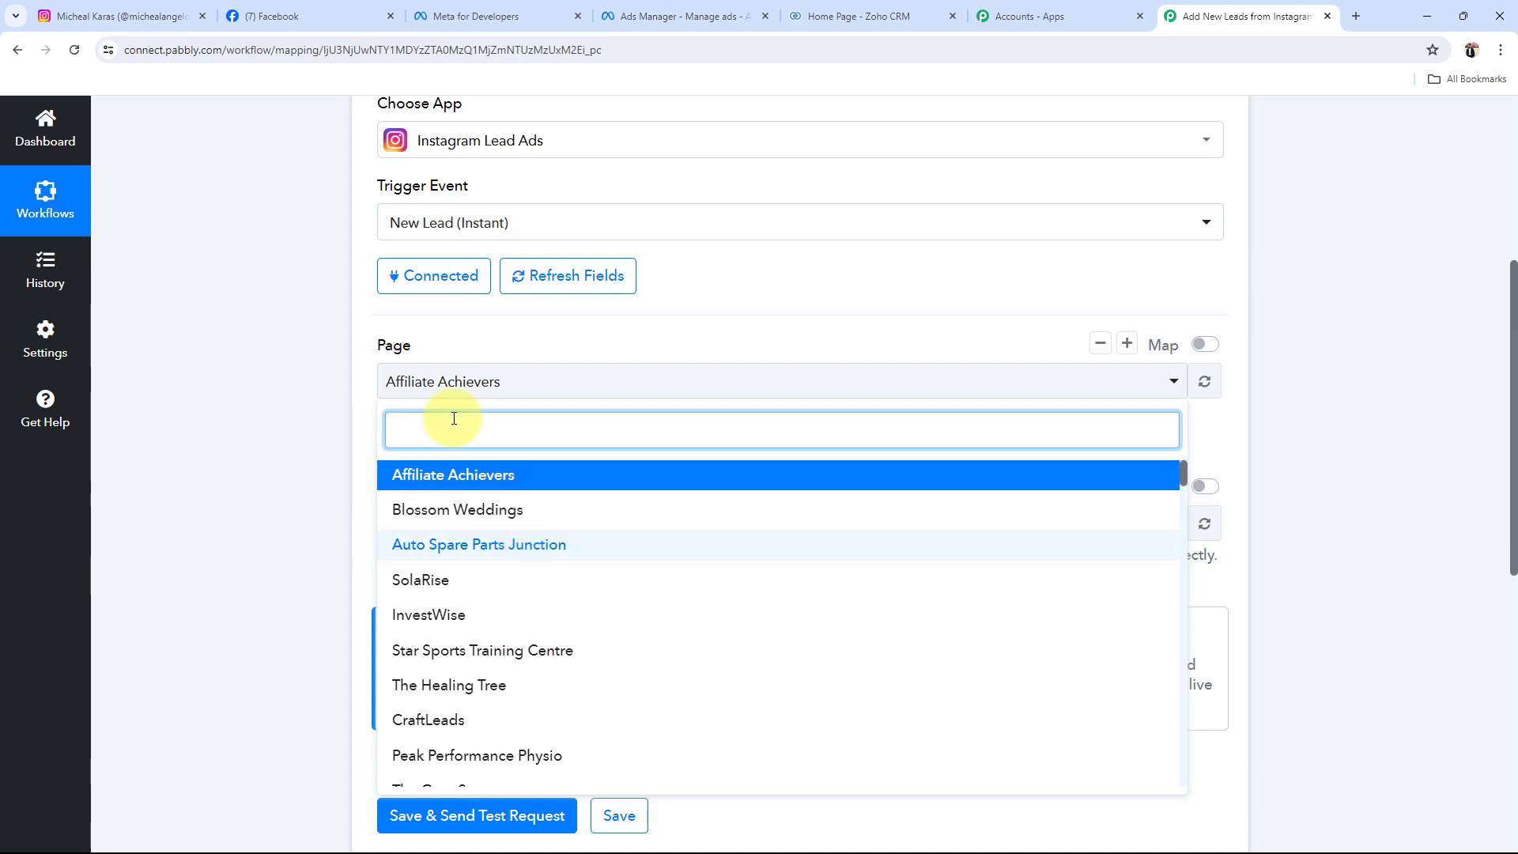
Step: Compare the Peak Performance Physio Facebook Page, the Instagram profile and the New Leads ad in Ads Manager, and return to the Pabbly Connect workflow
left_click(300, 16)
left_click_drag(612, 594, 965, 606)
left_click(909, 641)
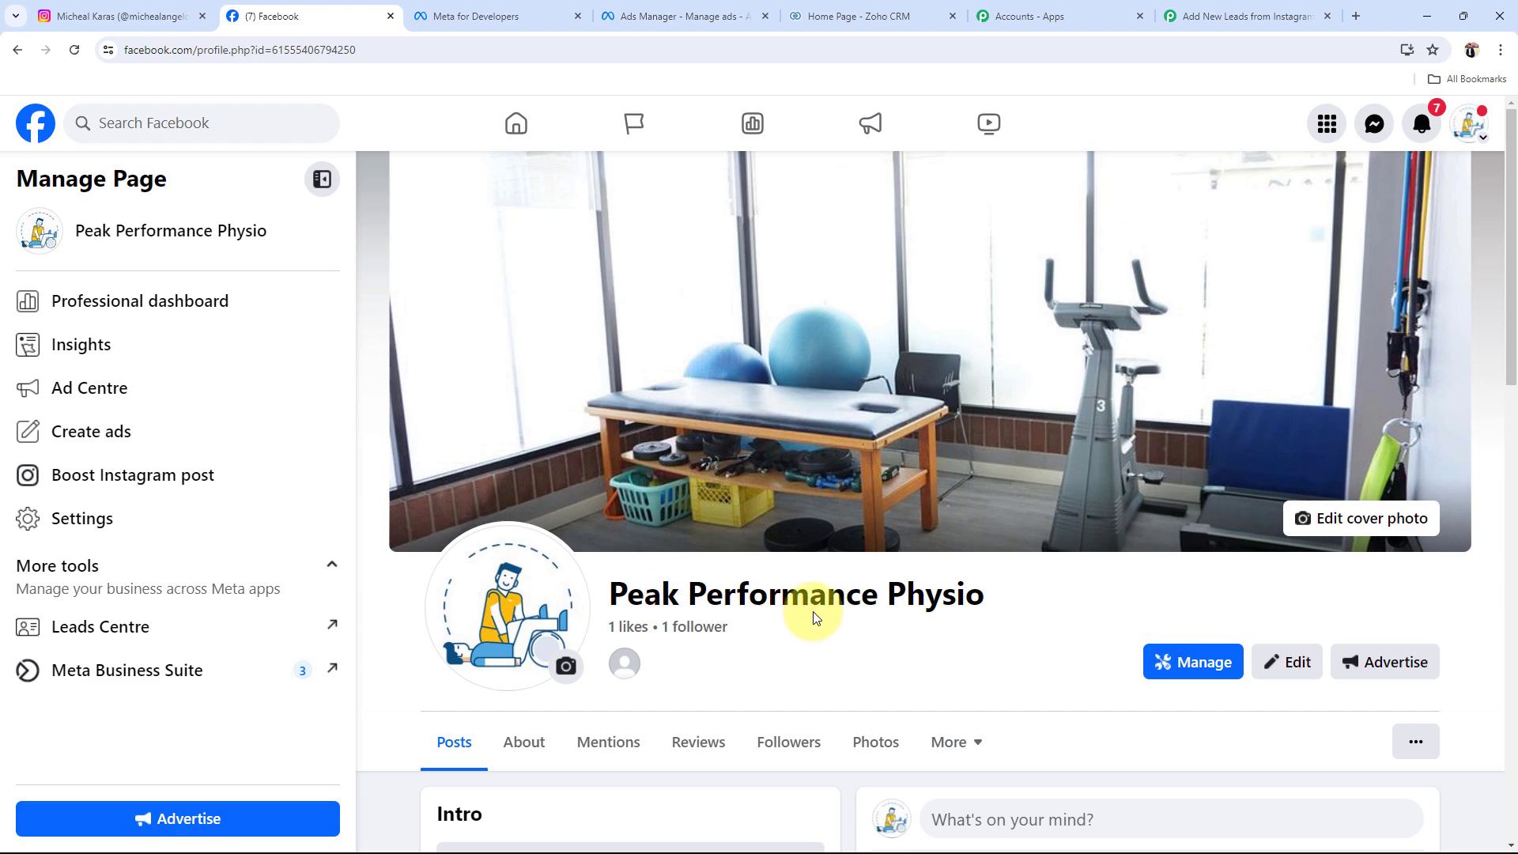
left_click(87, 16)
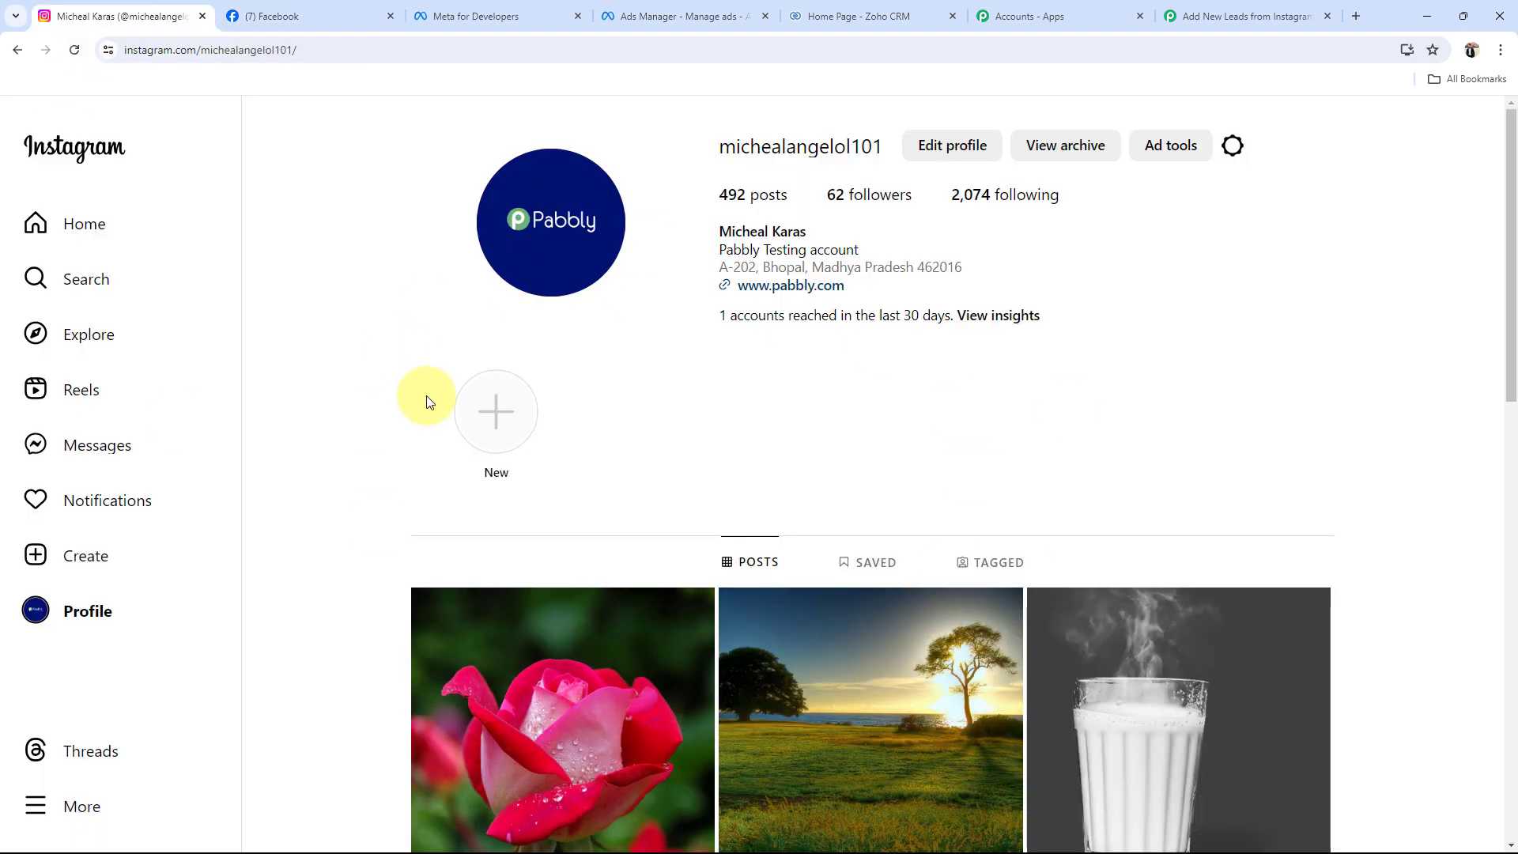
left_click(348, 6)
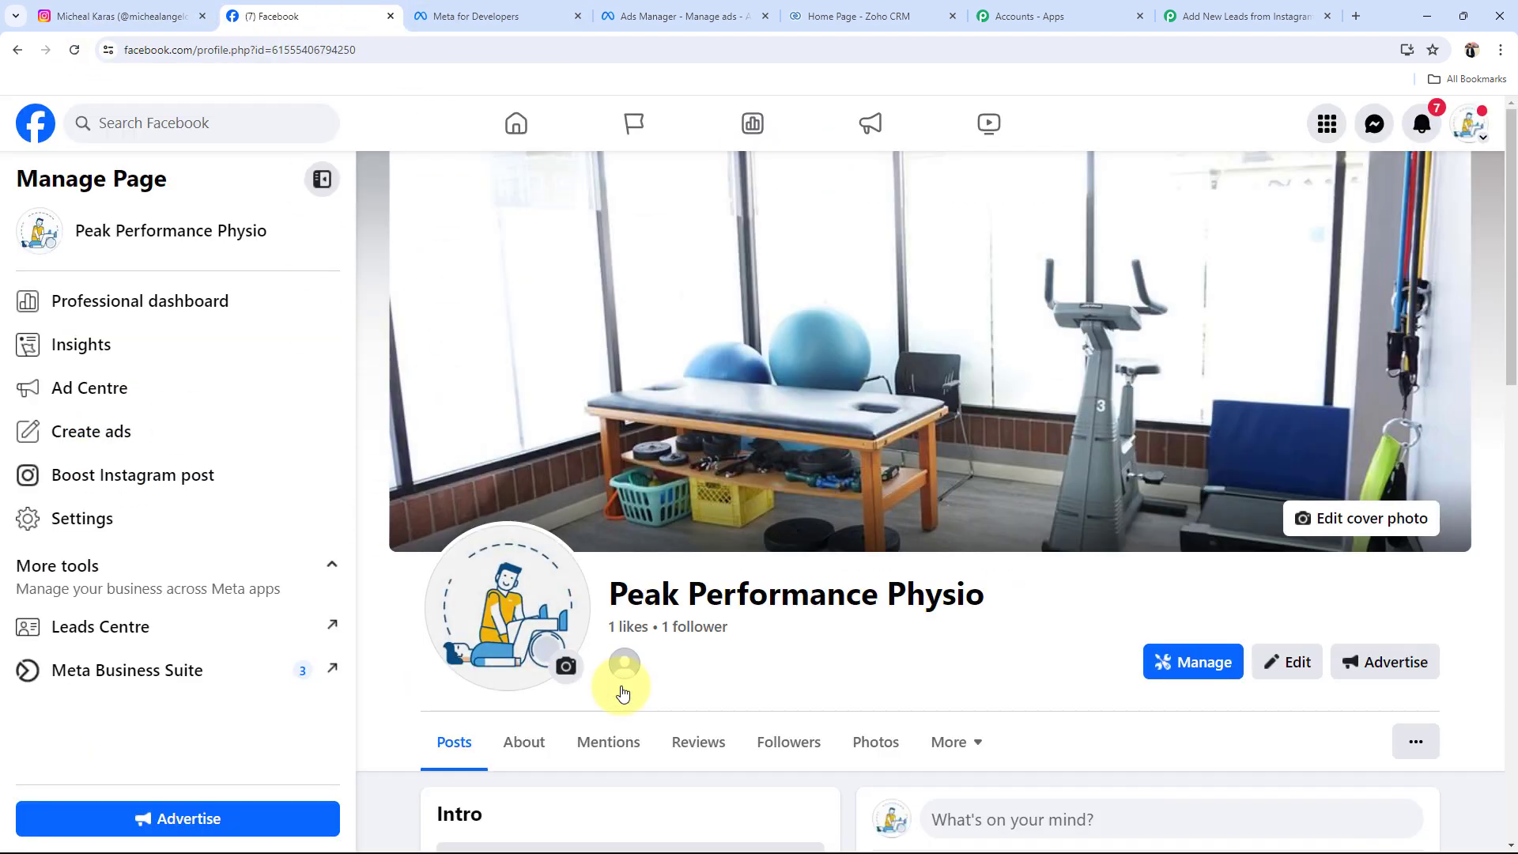
left_click_drag(625, 592, 929, 626)
left_click(930, 626)
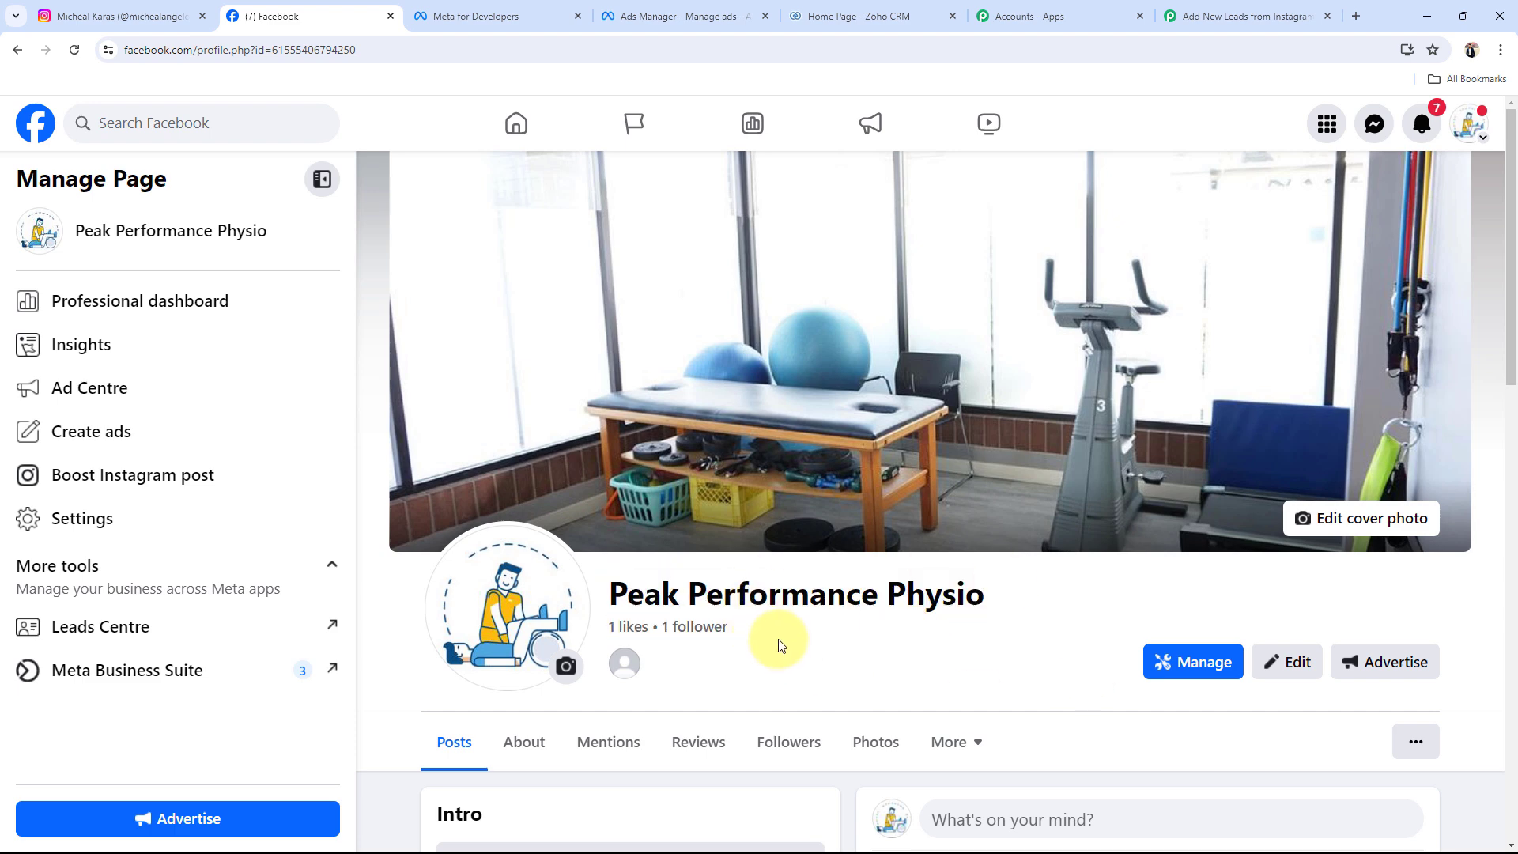
left_click(119, 14)
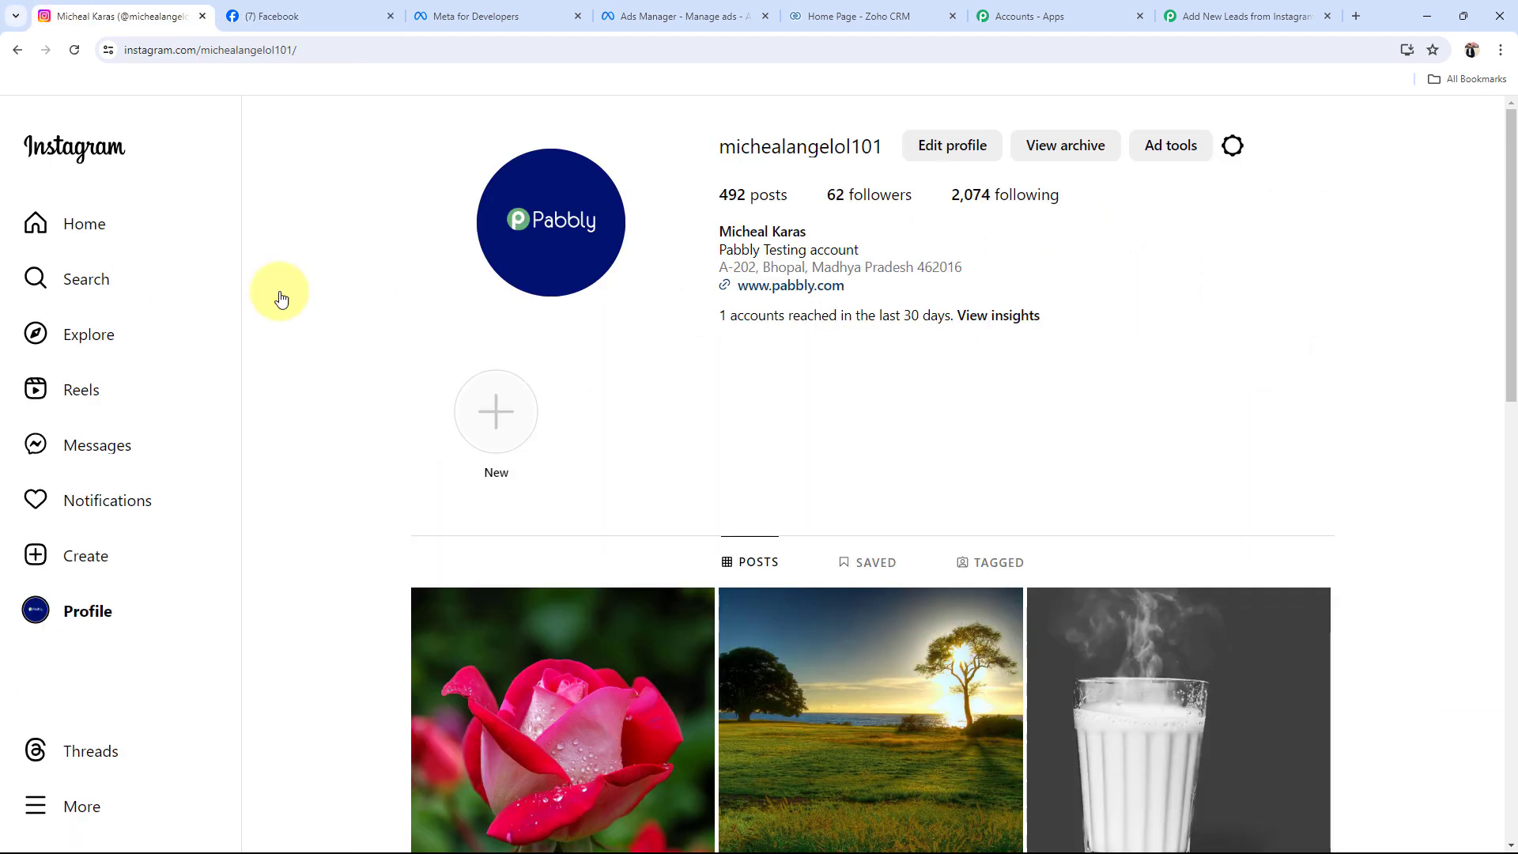
left_click(699, 9)
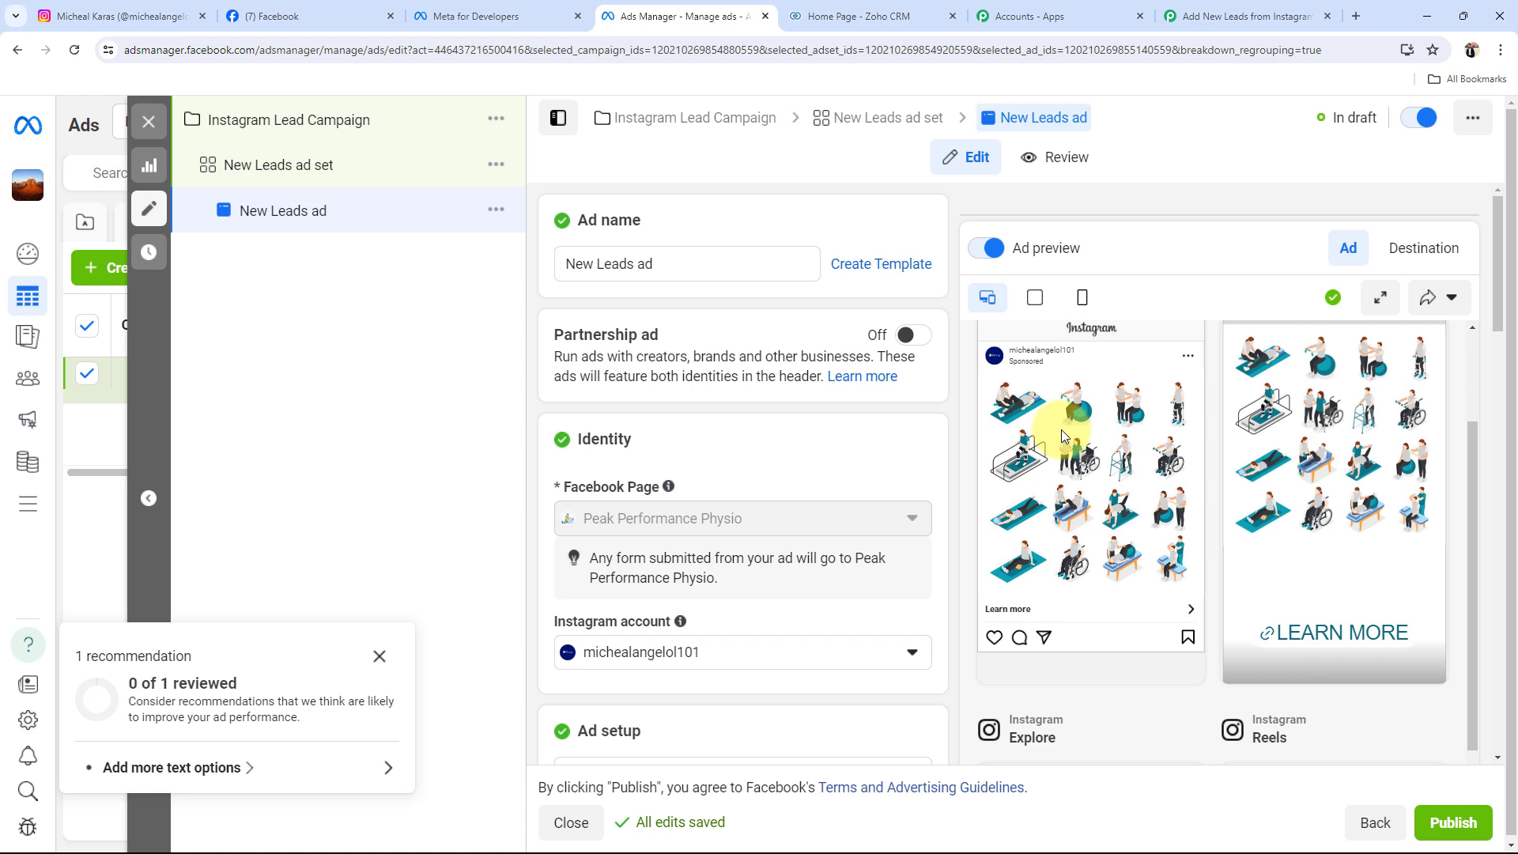
left_click(1249, 16)
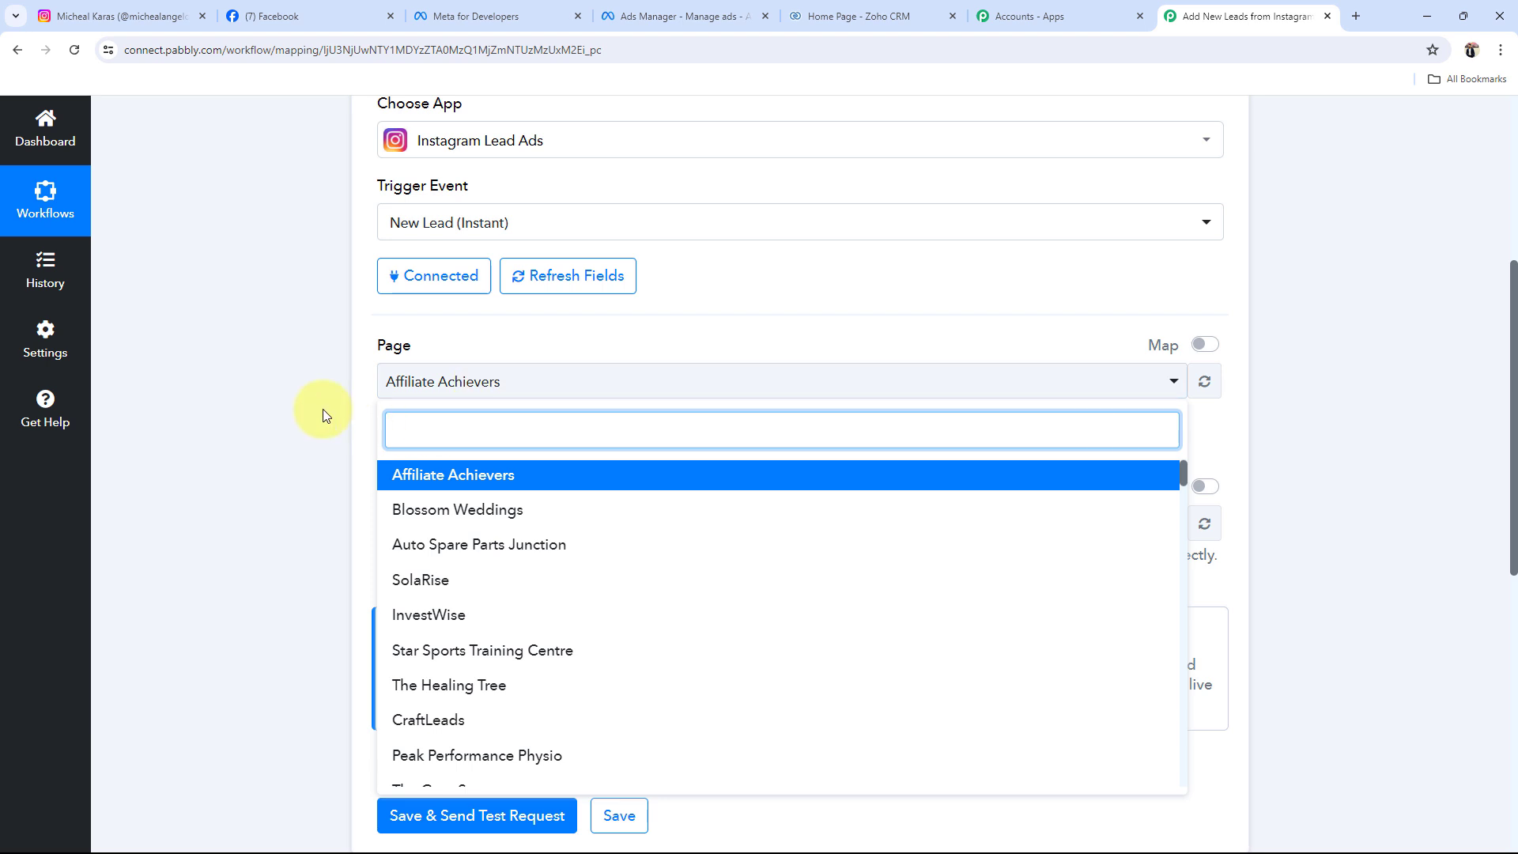
Step: Set the trigger's Page to Peak Performance Physio and its LeadGen Form to New Instagram Leads
type("PEA")
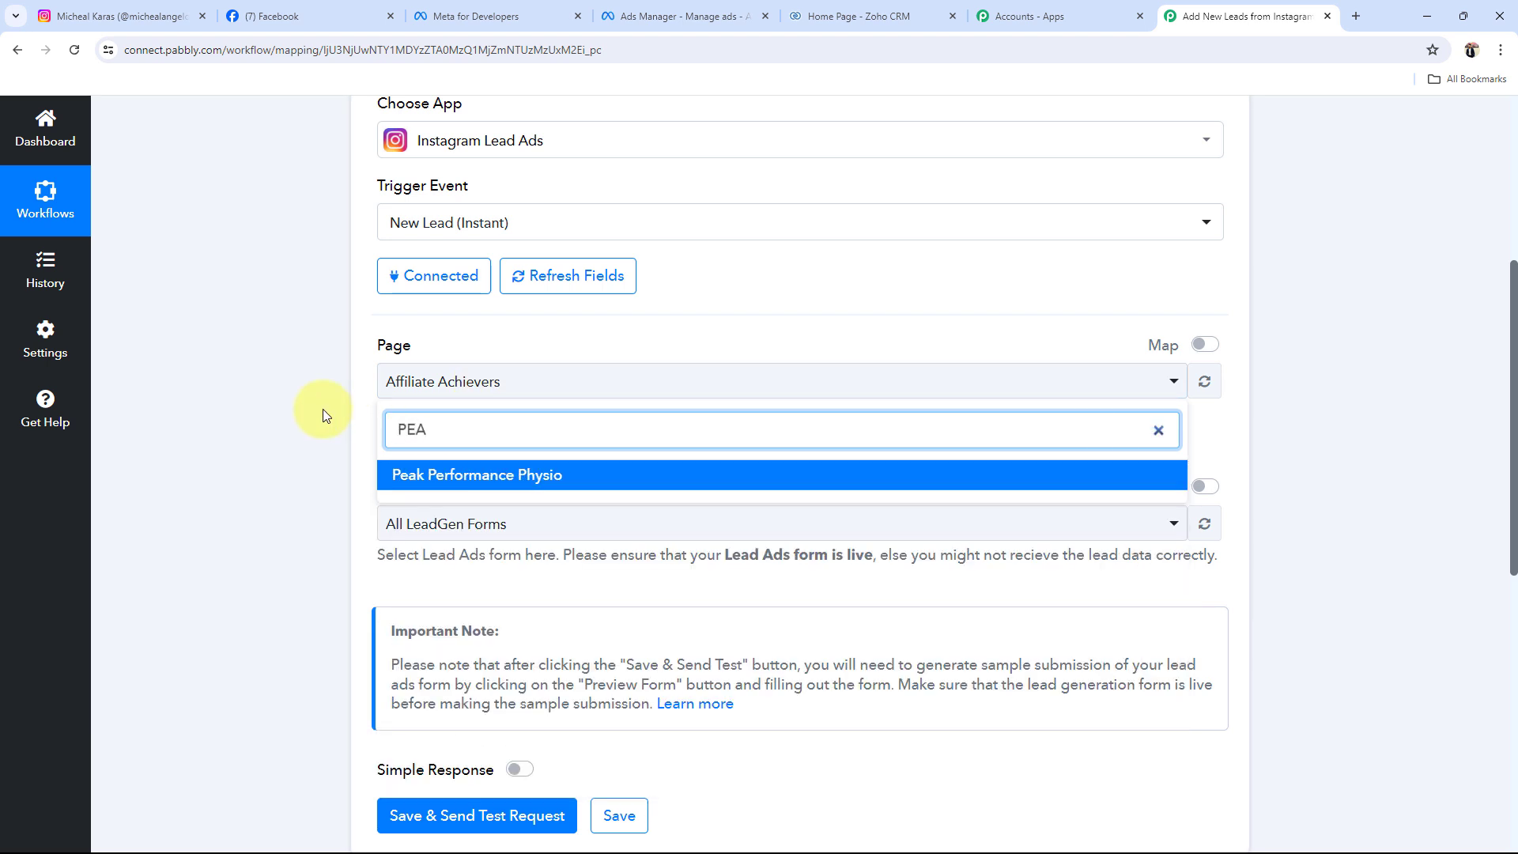
left_click(440, 474)
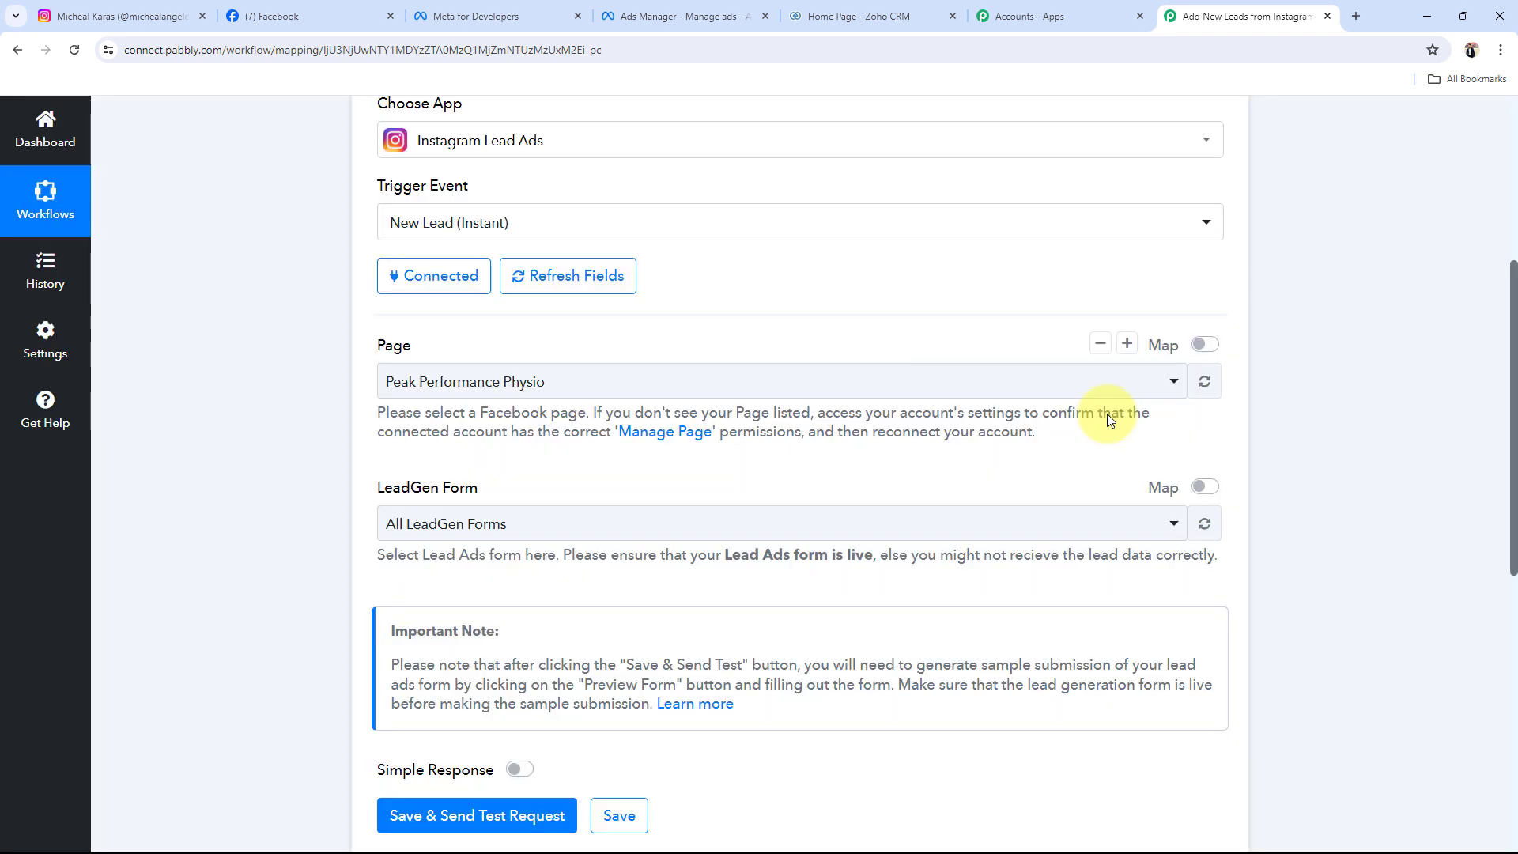
left_click(603, 518)
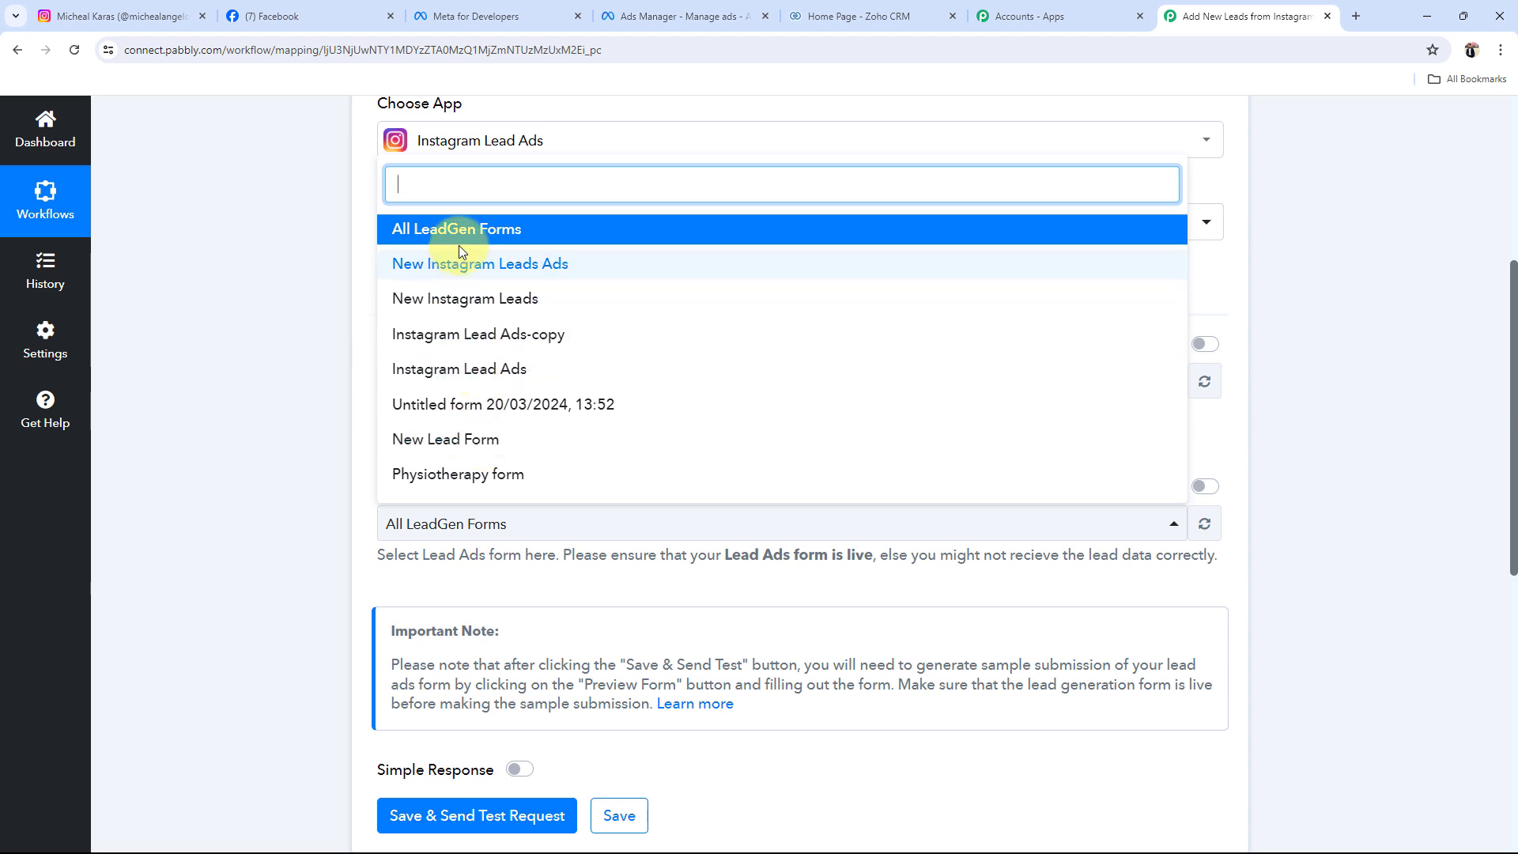
left_click(441, 297)
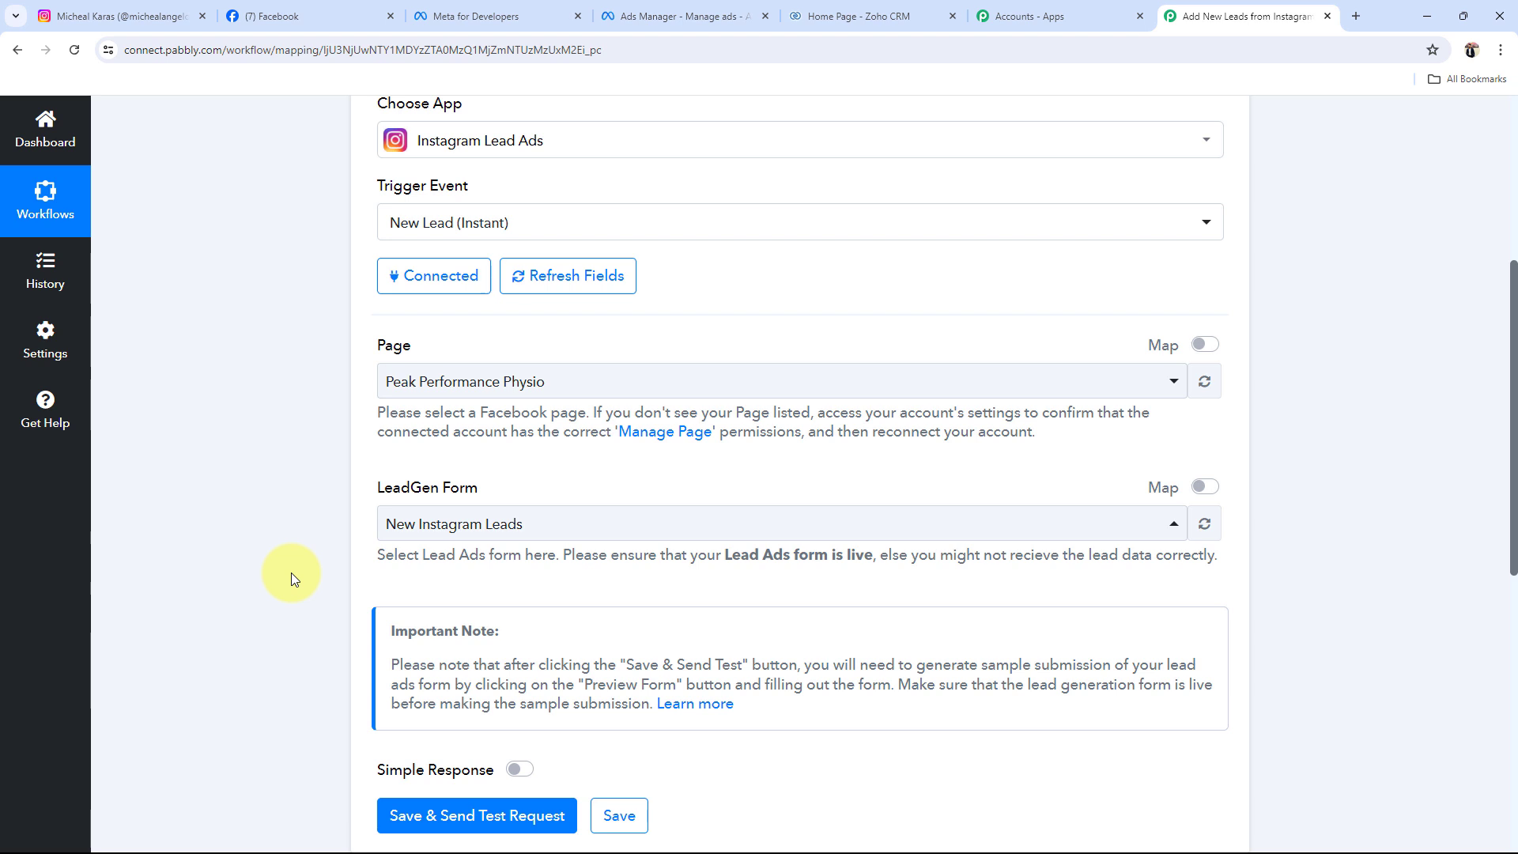
Step: Save the Instagram Lead Ads trigger with a test request, and read the note about making a test submission
scroll(291, 572, "down", 1)
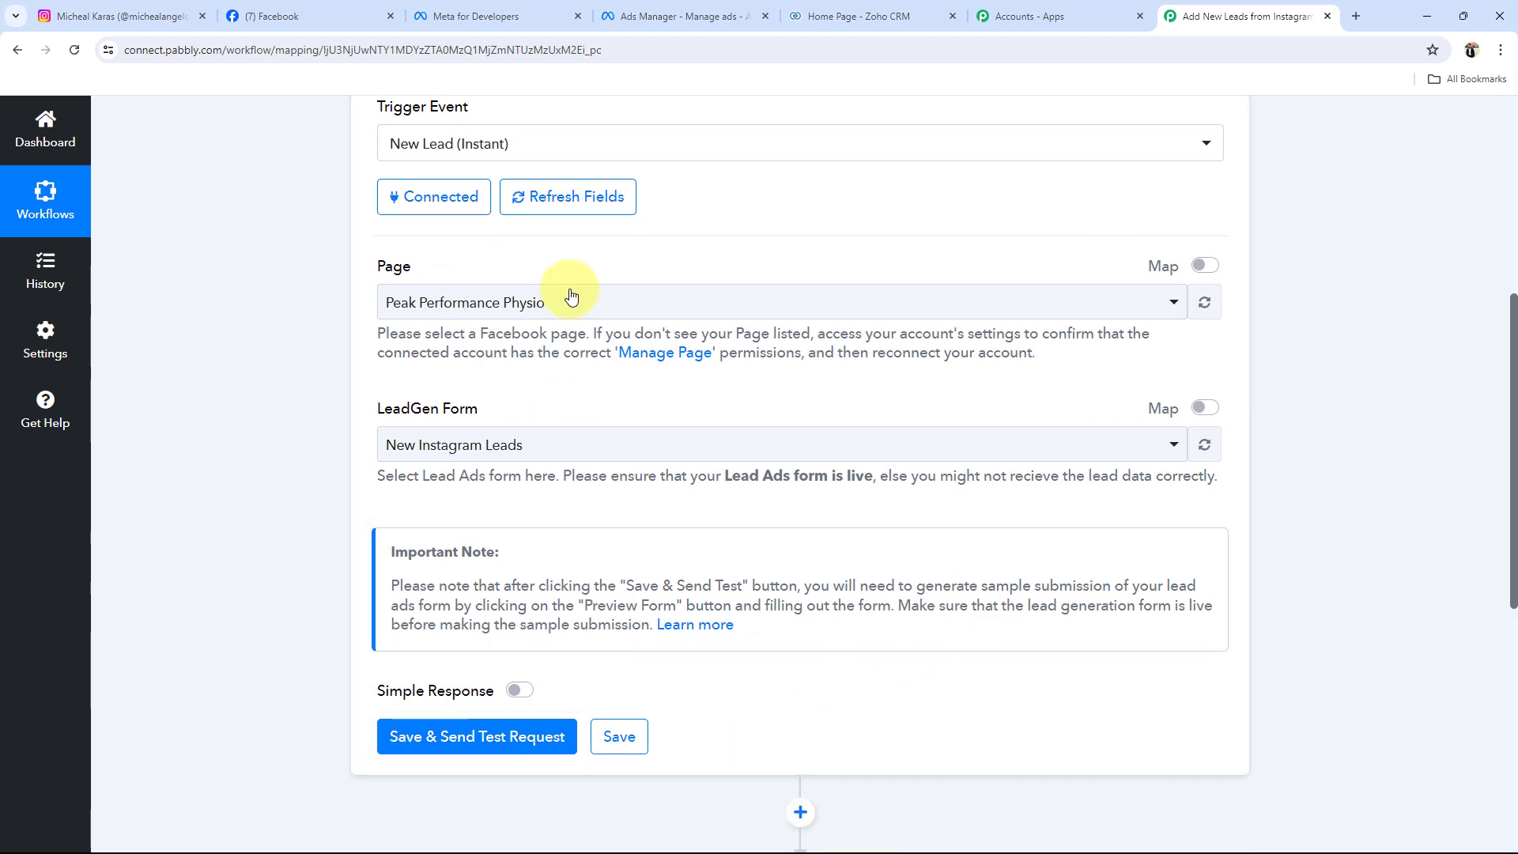
left_click(387, 735)
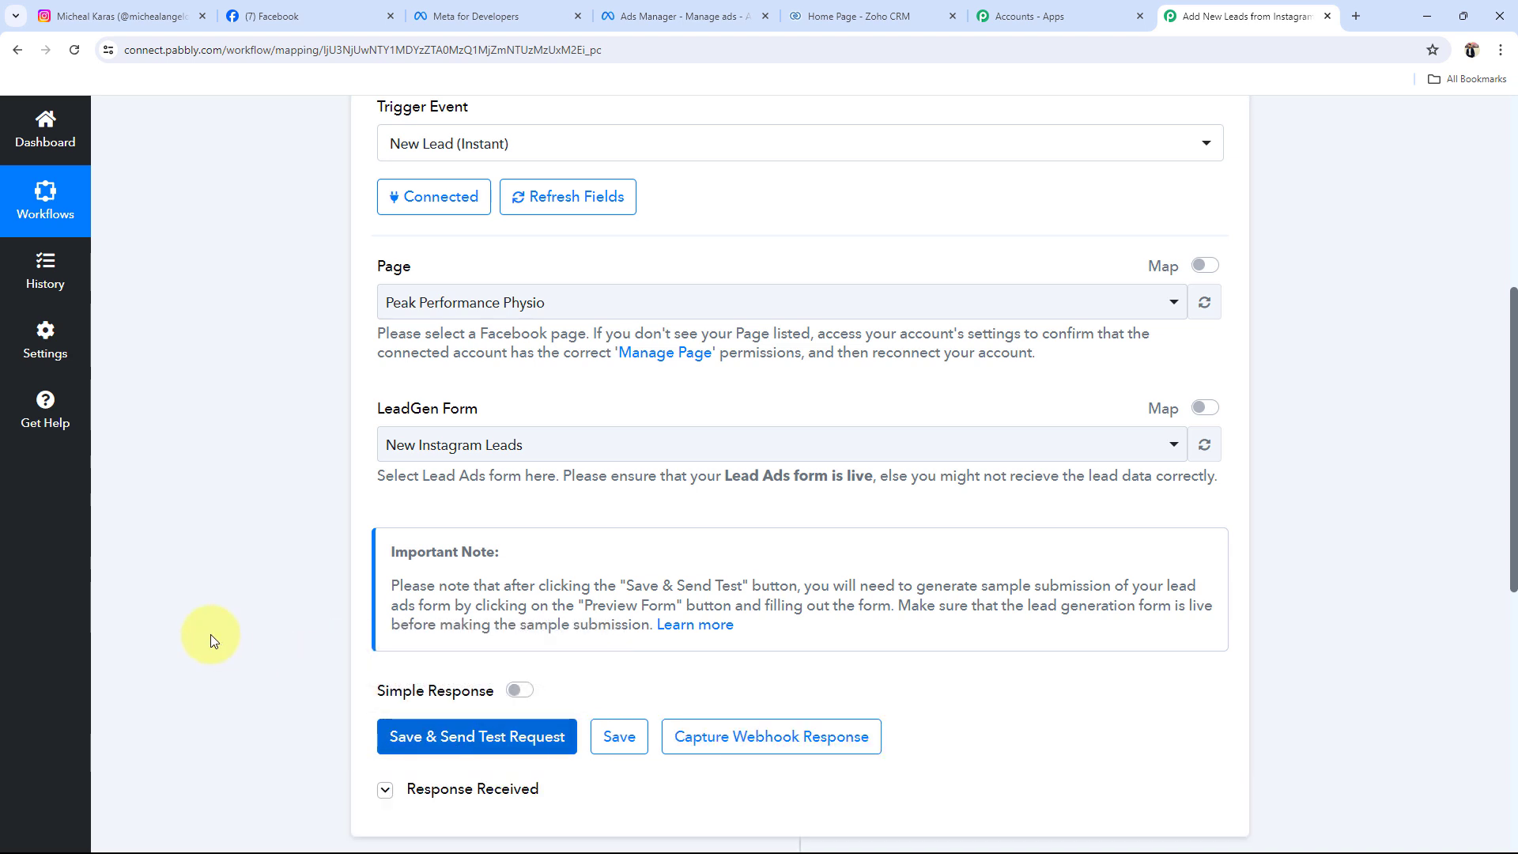
scroll(210, 634, "down", 2)
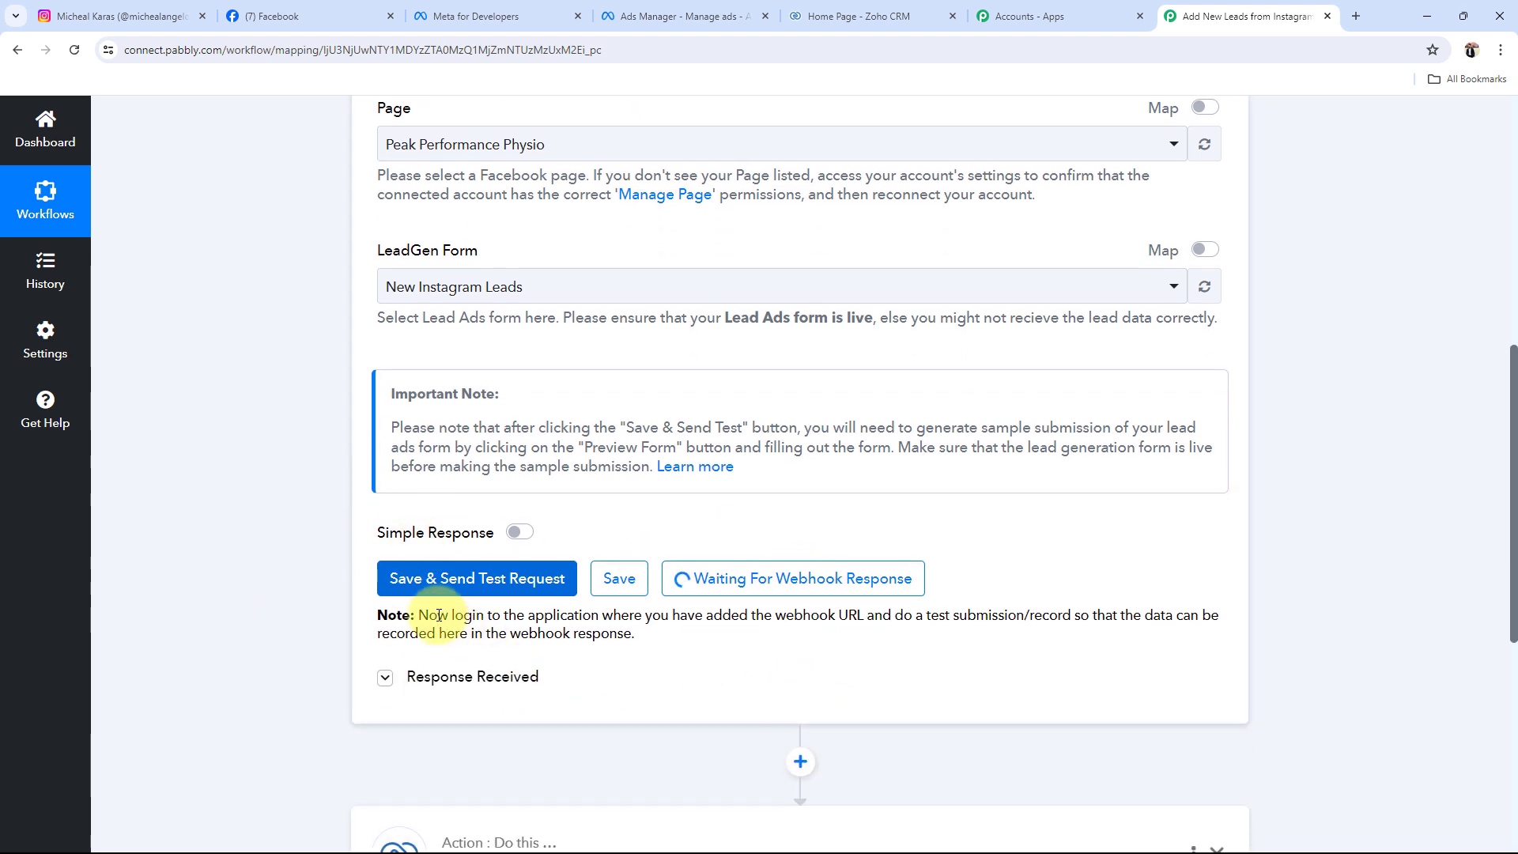
left_click_drag(437, 615, 655, 616)
left_click(685, 645)
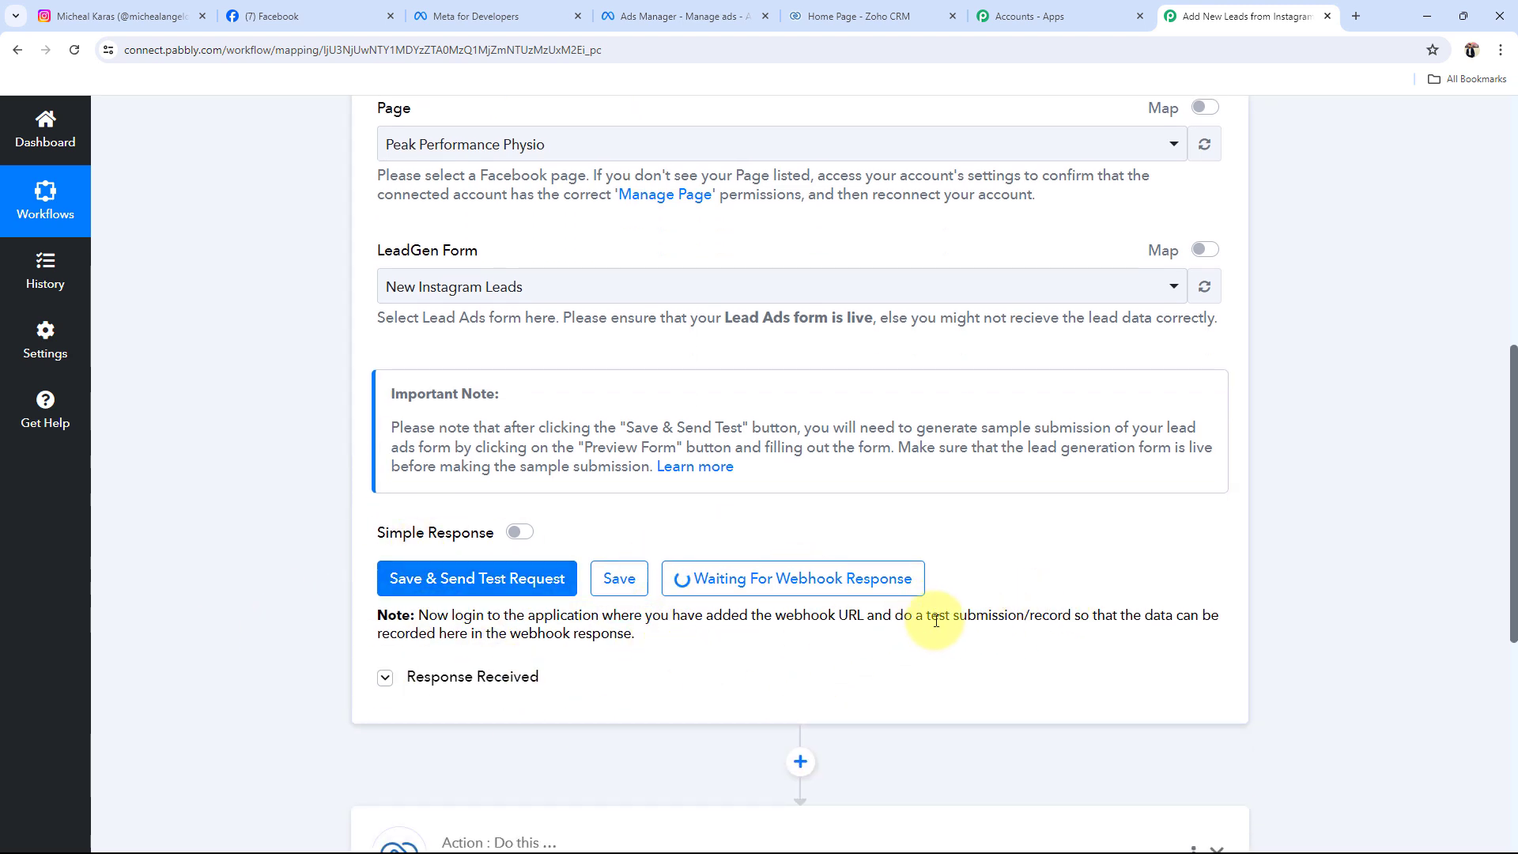
left_click_drag(983, 607, 1121, 604)
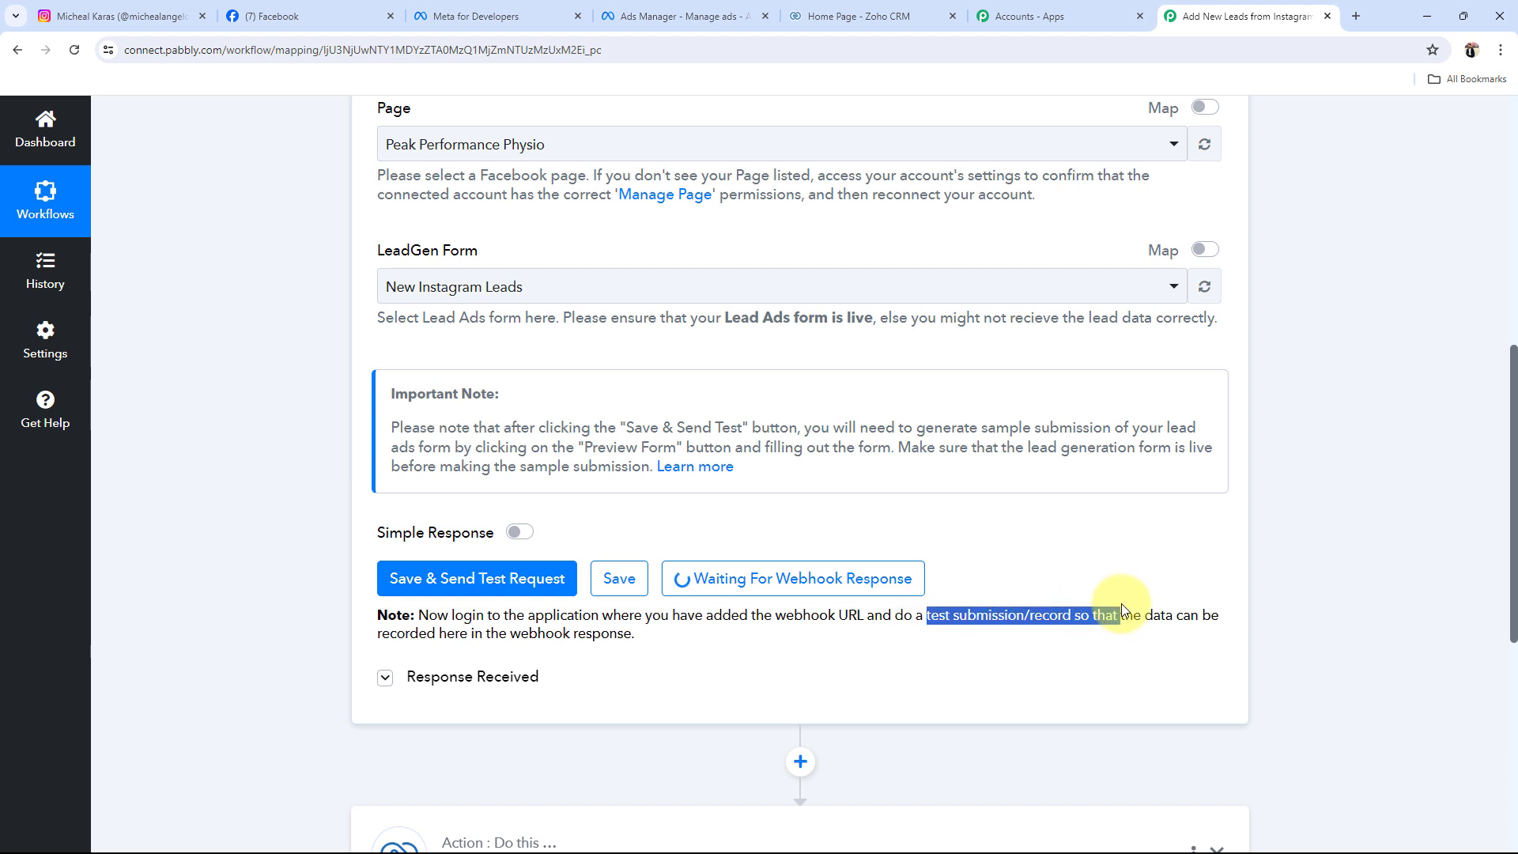
left_click(1026, 558)
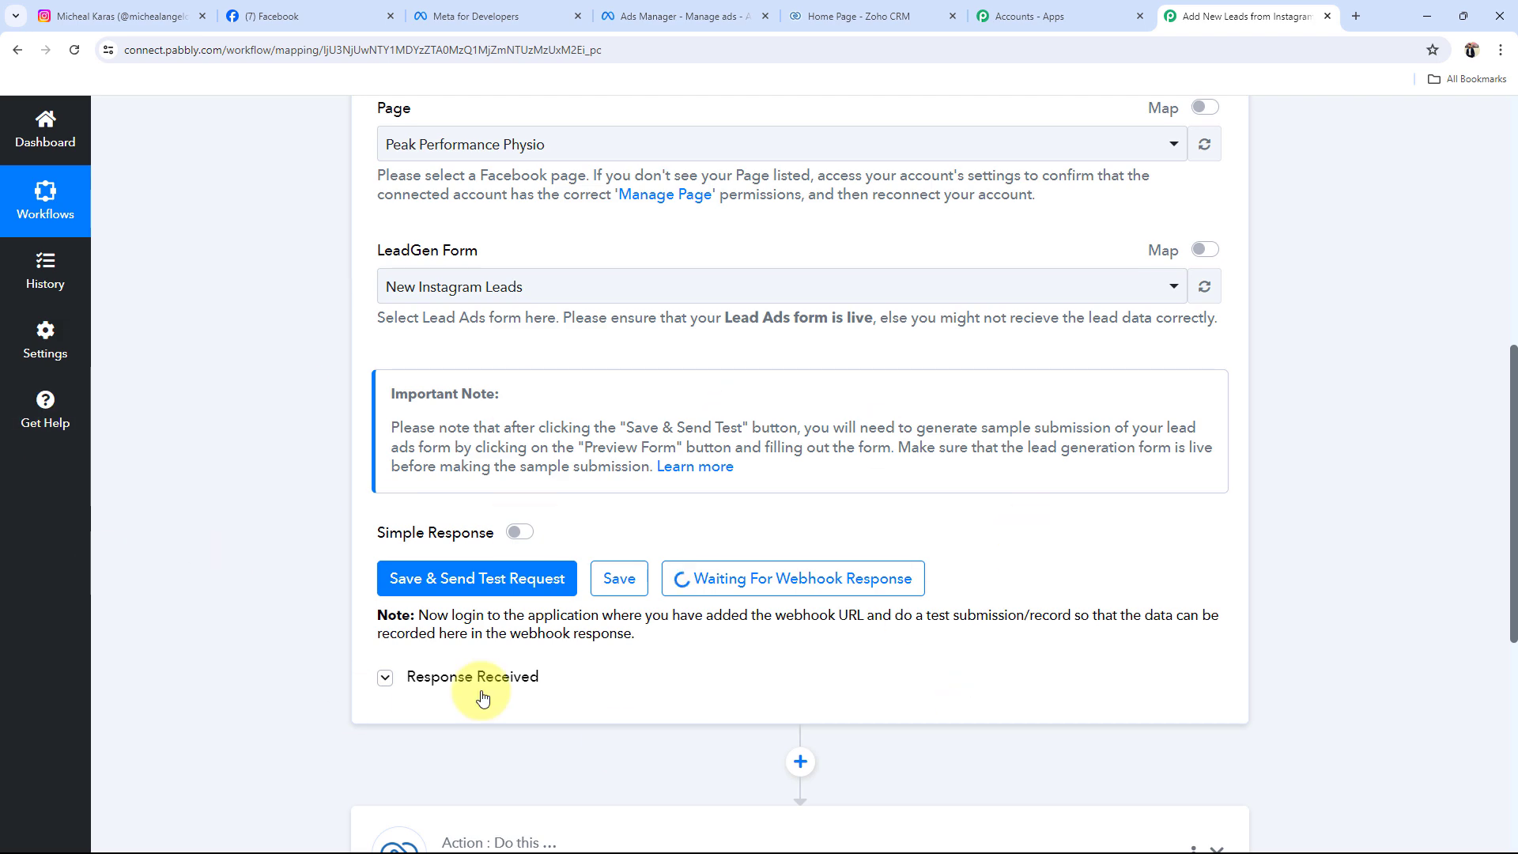
scroll(687, 583, "up", 5)
scroll(400, 458, "up", 3)
scroll(392, 566, "down", 7)
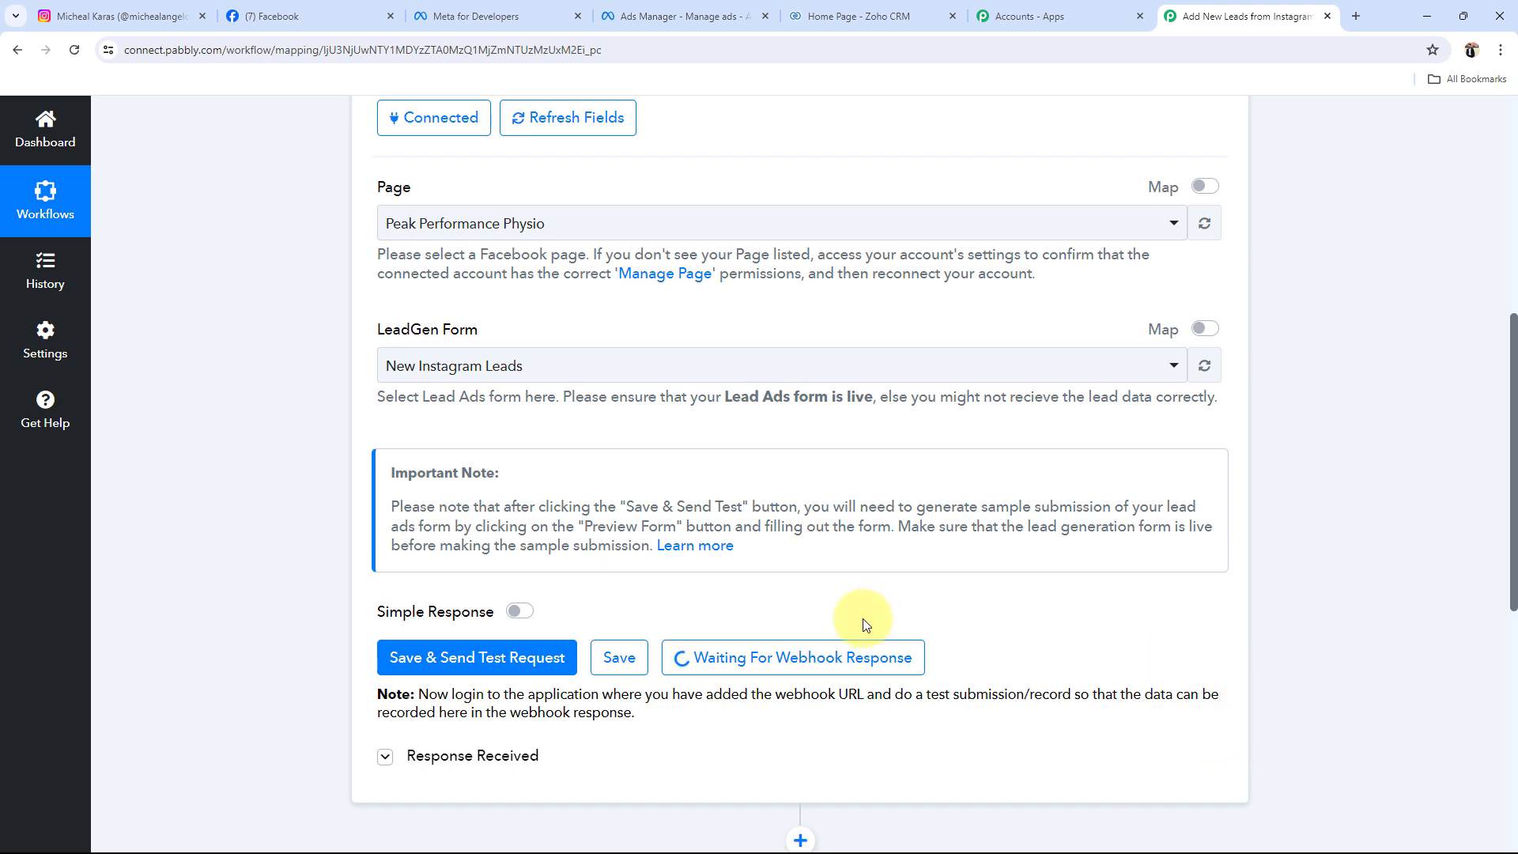
Step: Switch to Meta for Developers and open the Lead Ads testing tool from its developer tools
left_click(485, 9)
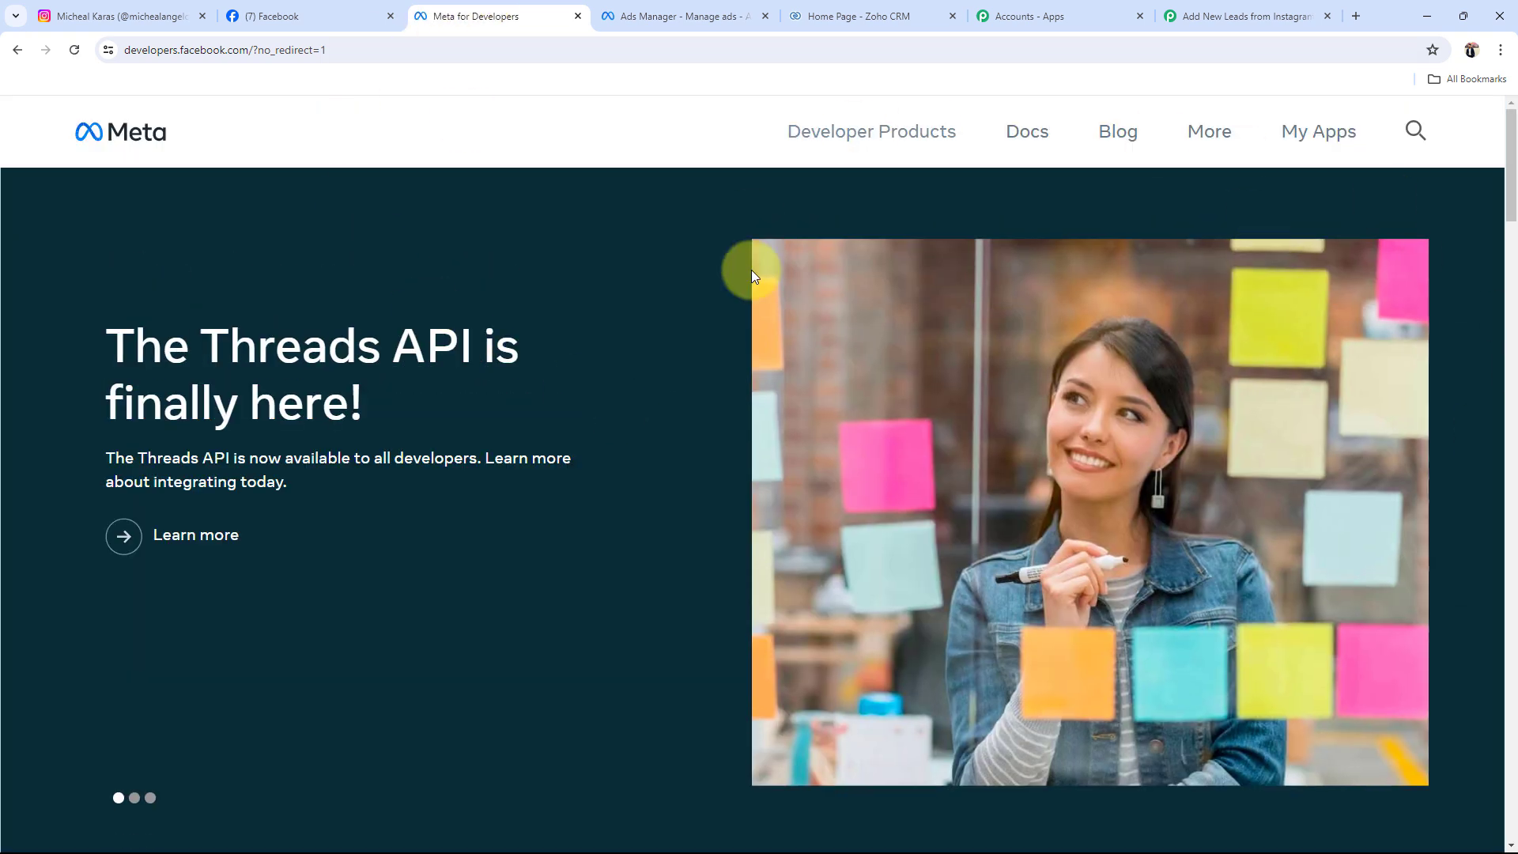
left_click(1317, 144)
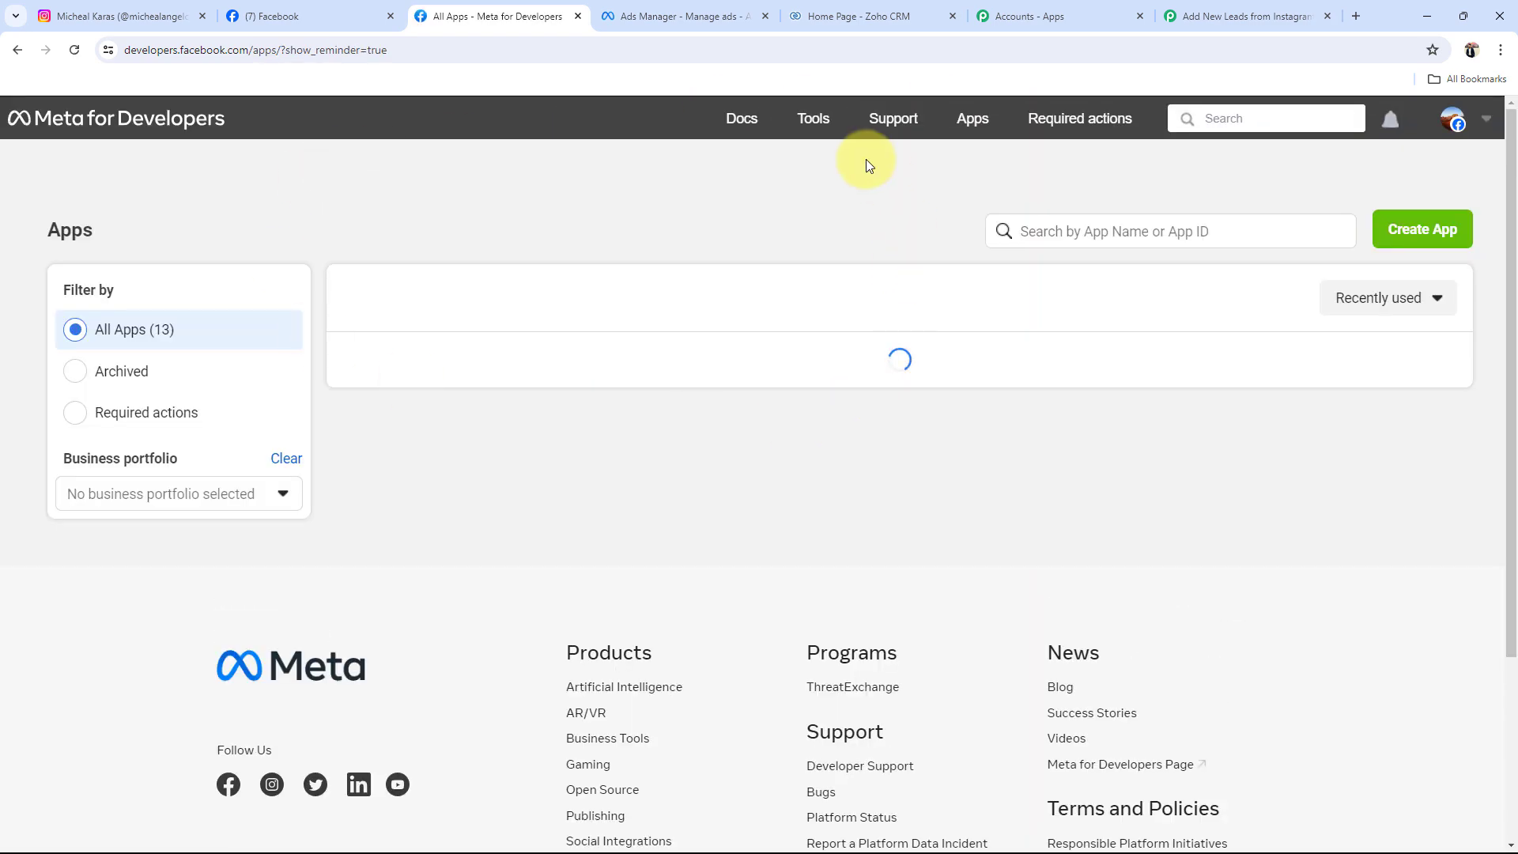
left_click(814, 121)
scroll(227, 604, "down", 3)
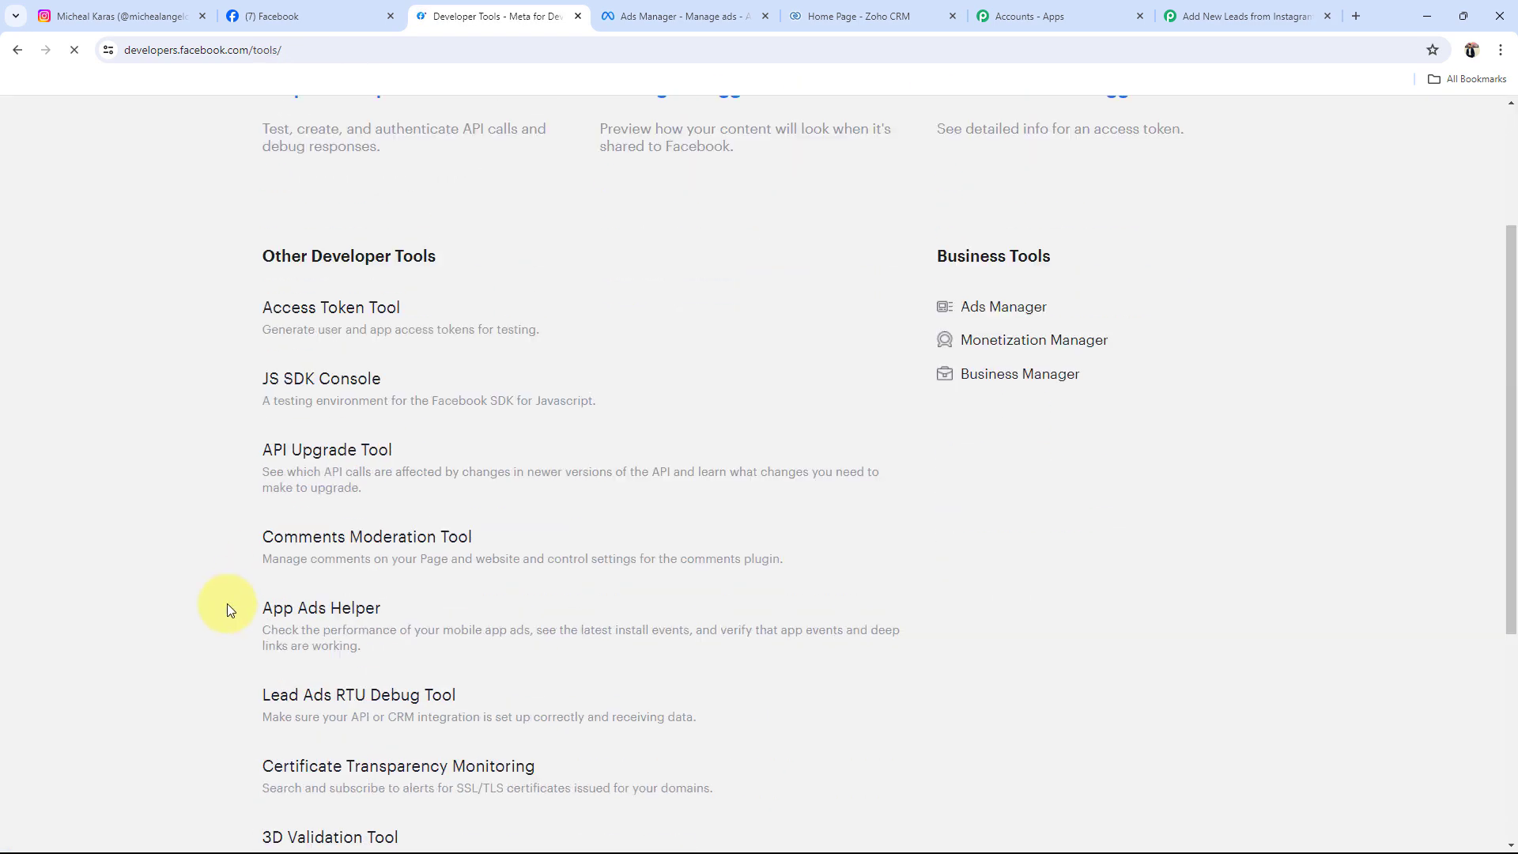
left_click(307, 686)
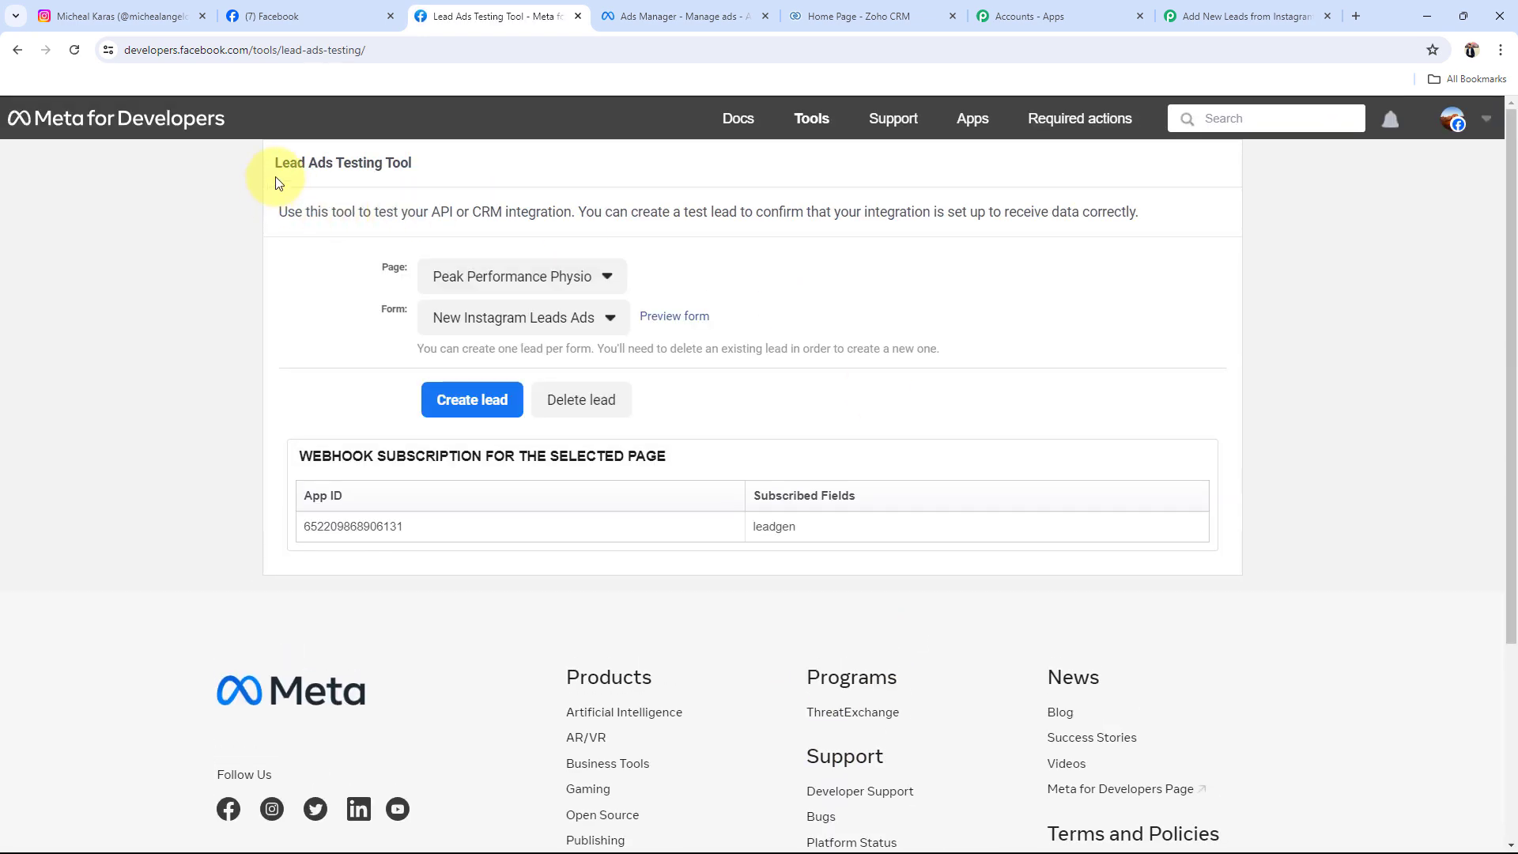
left_click_drag(277, 162, 440, 152)
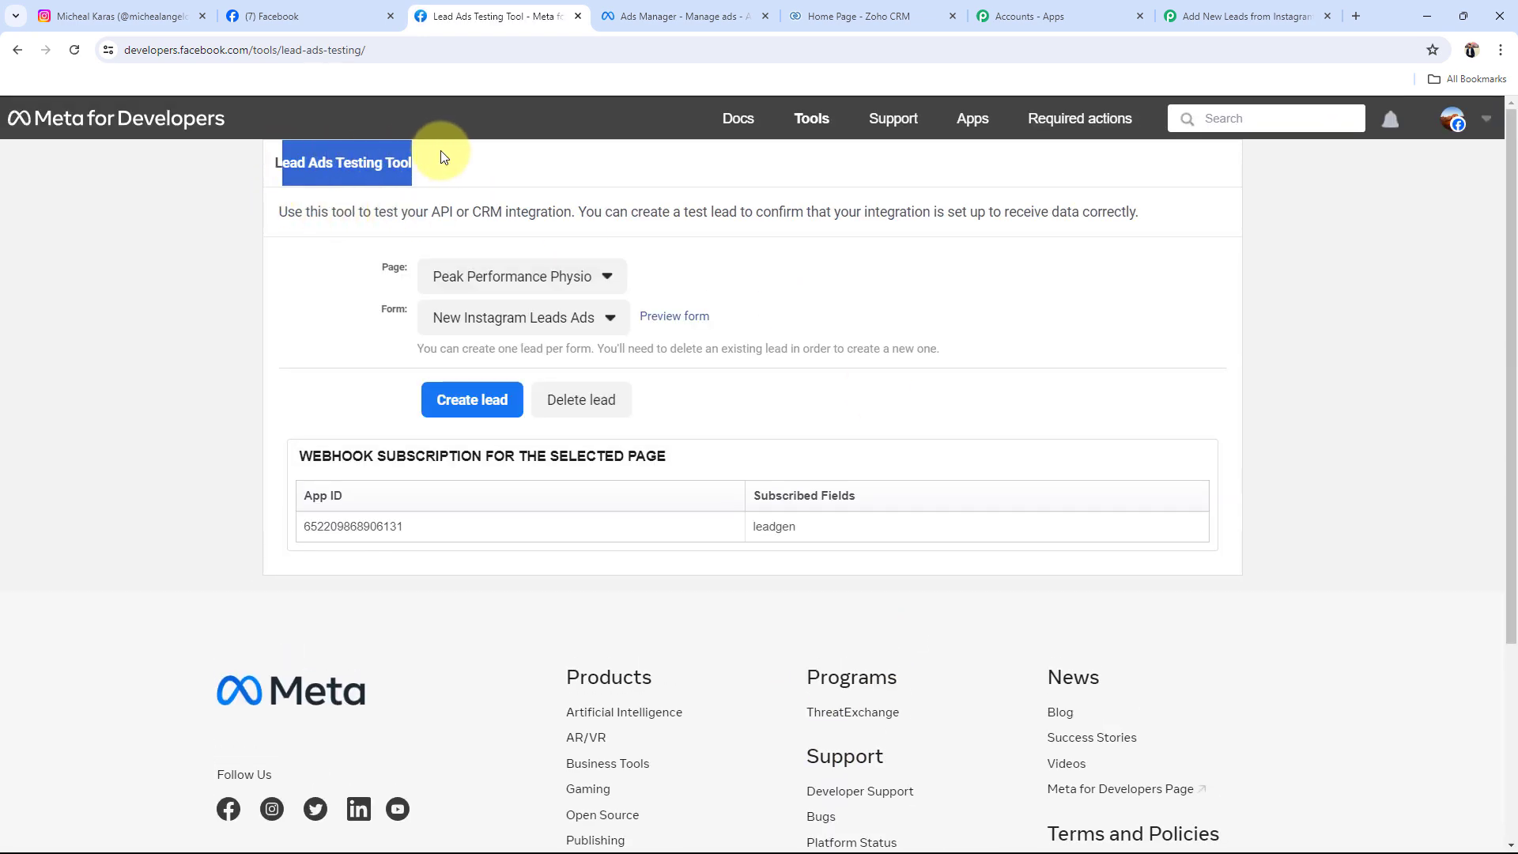
left_click(140, 345)
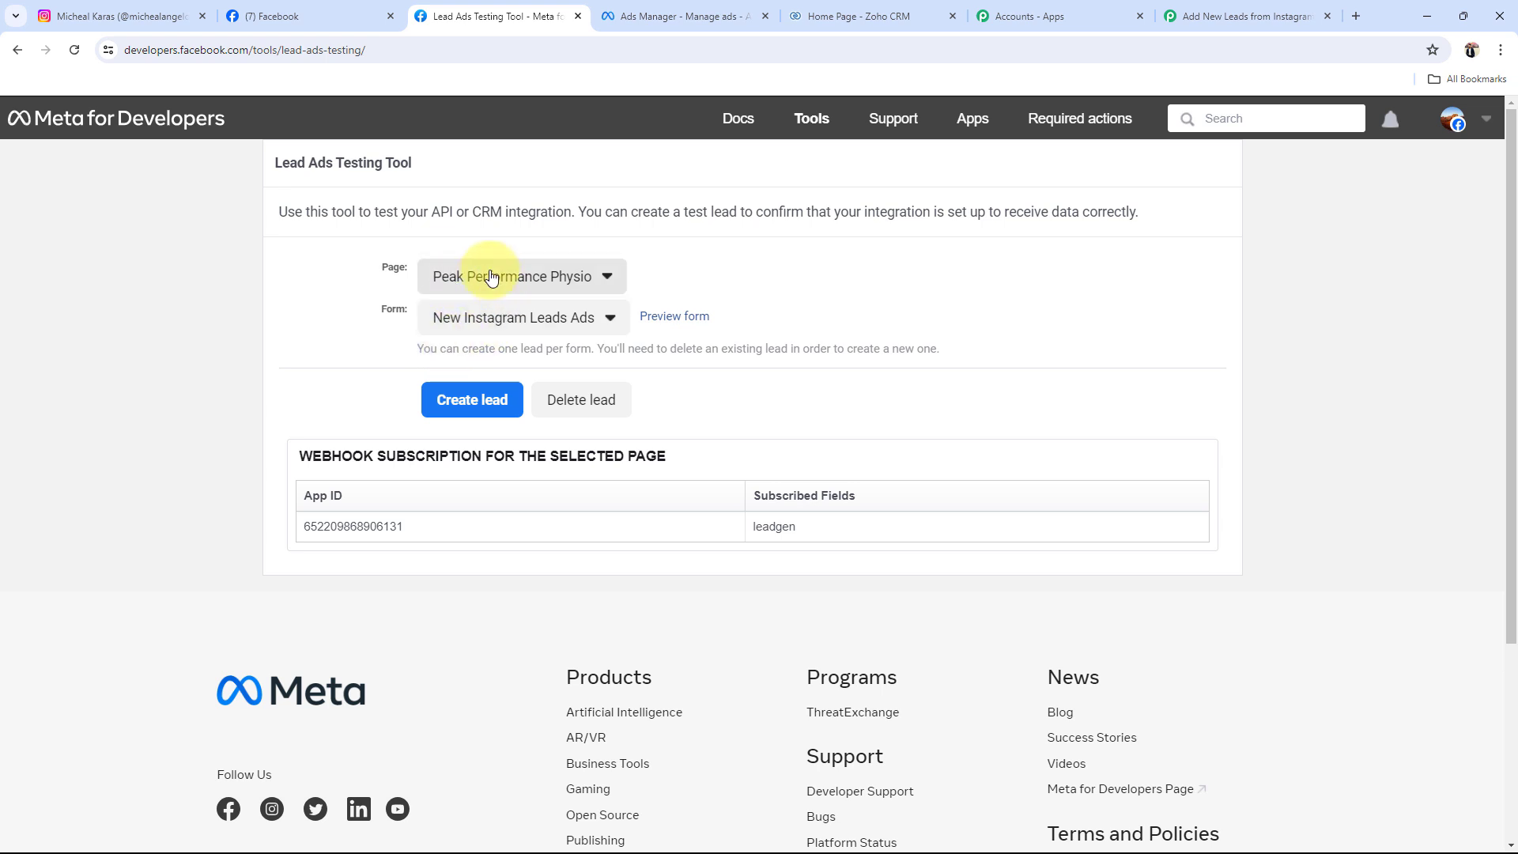
Step: Select the New Instagram Leads form in the Lead Ads Testing Tool and open its preview
left_click(474, 317)
left_click(473, 376)
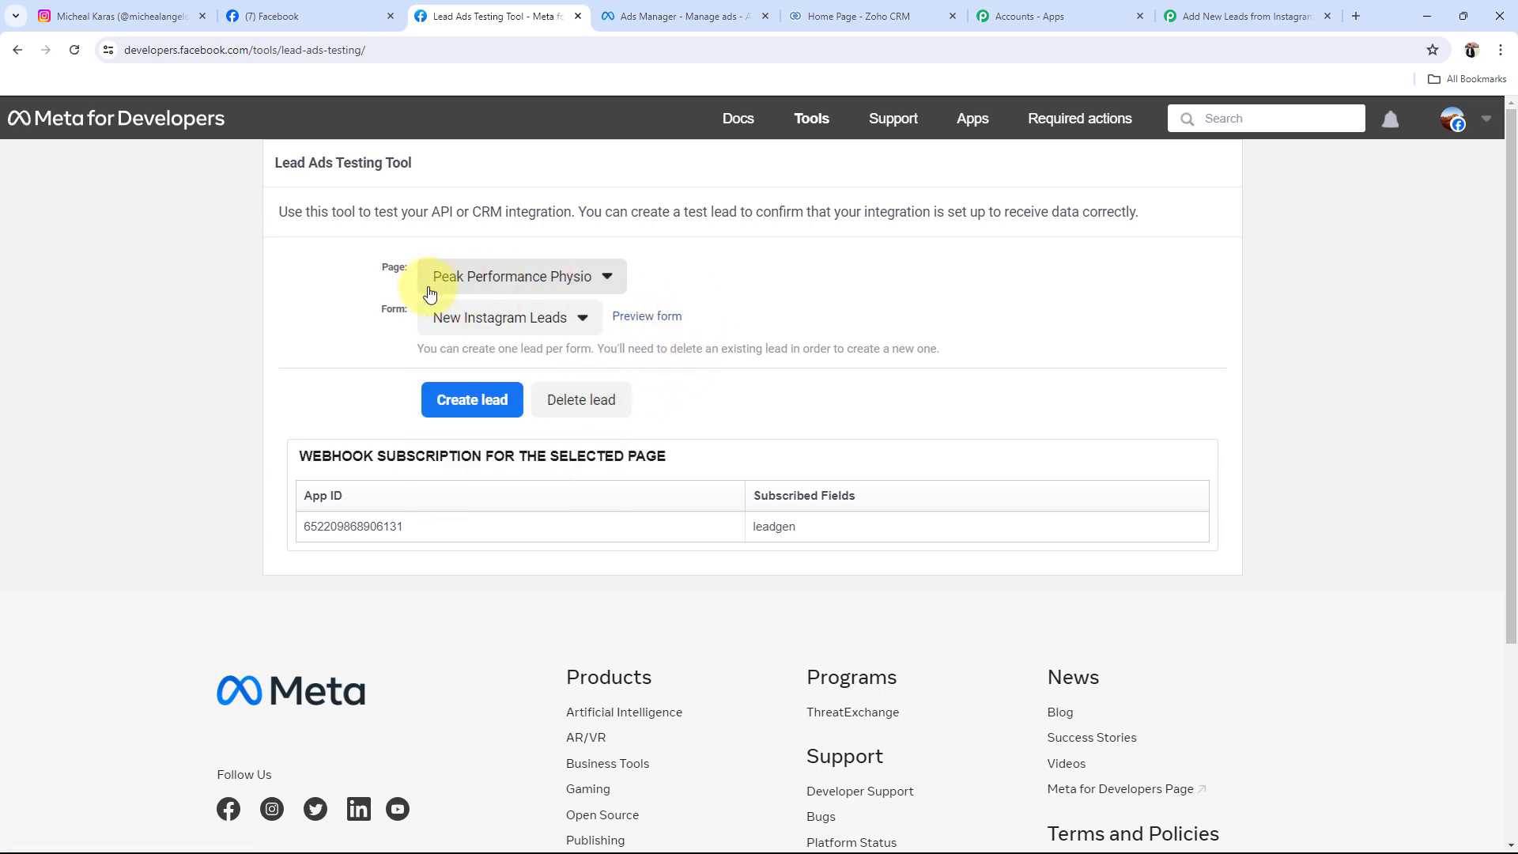
left_click(633, 317)
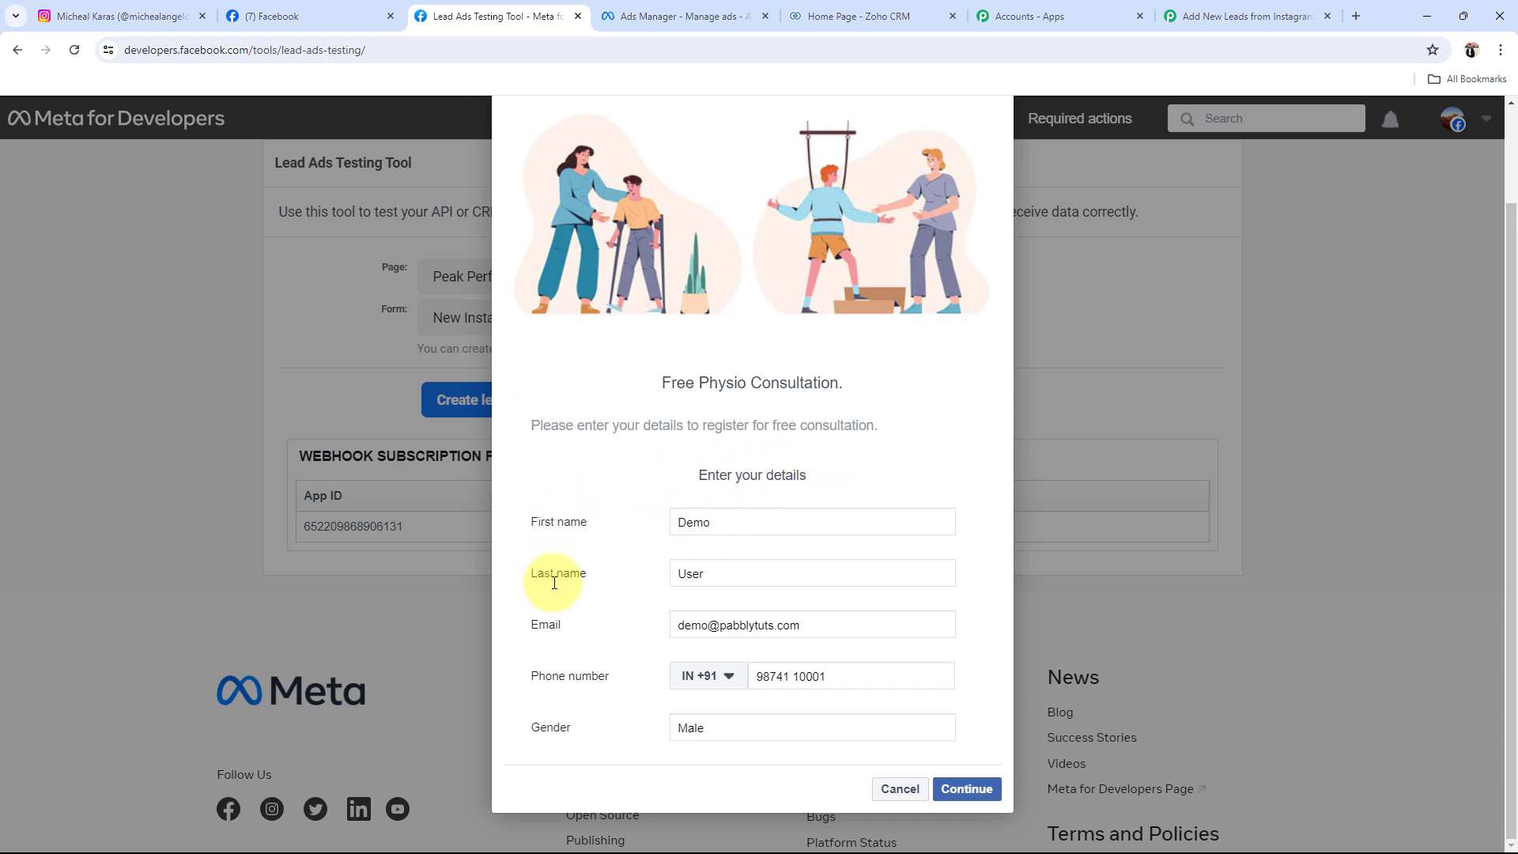
Step: Check the filled-in Free Physio Consultation form and submit it as a test lead through its terms and conditions page
double_click(716, 730)
left_click(587, 705)
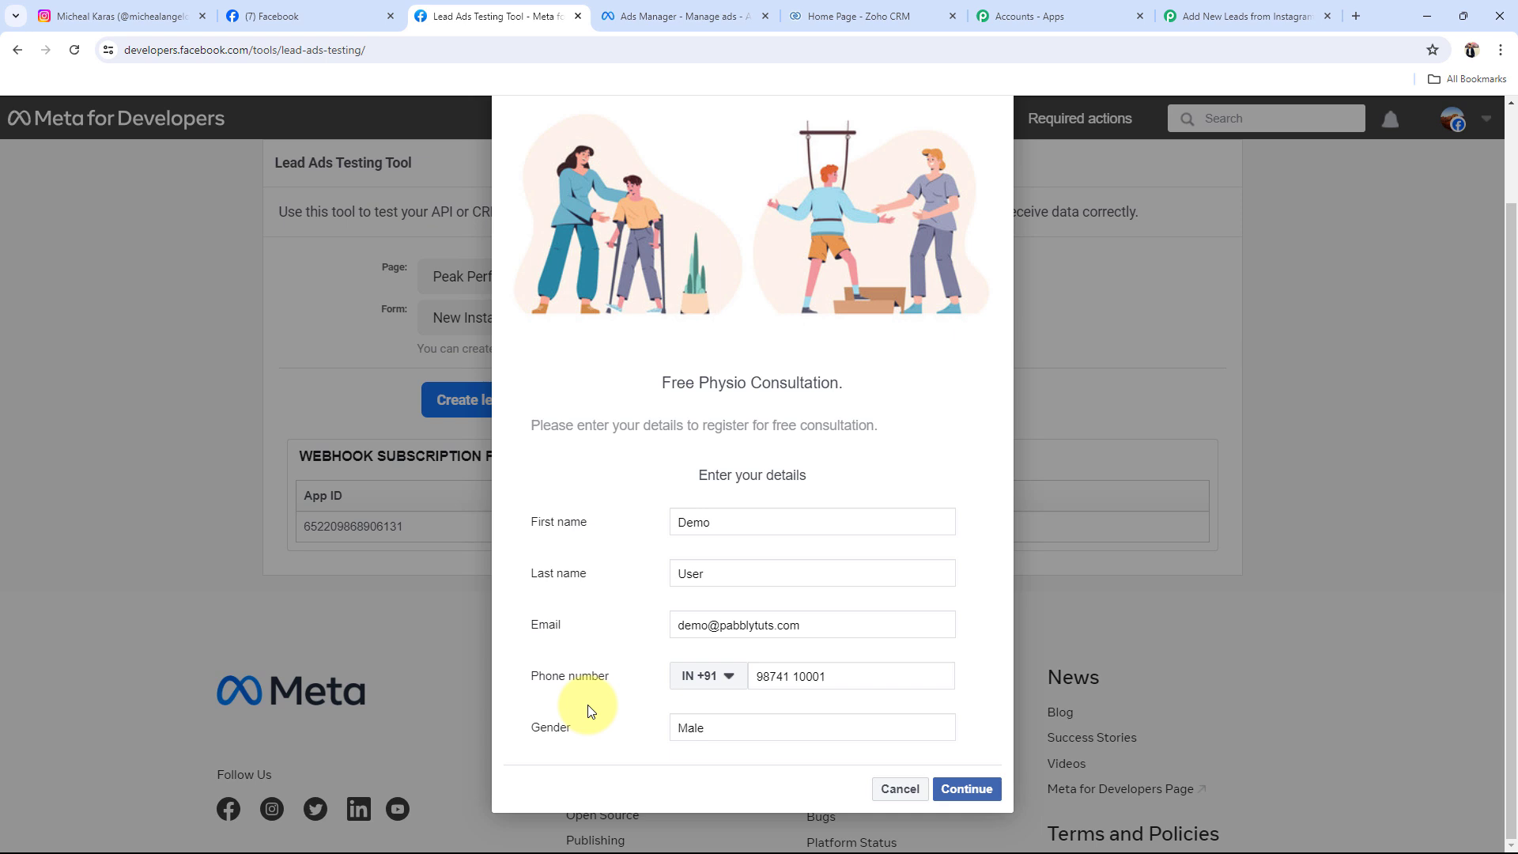
left_click(966, 789)
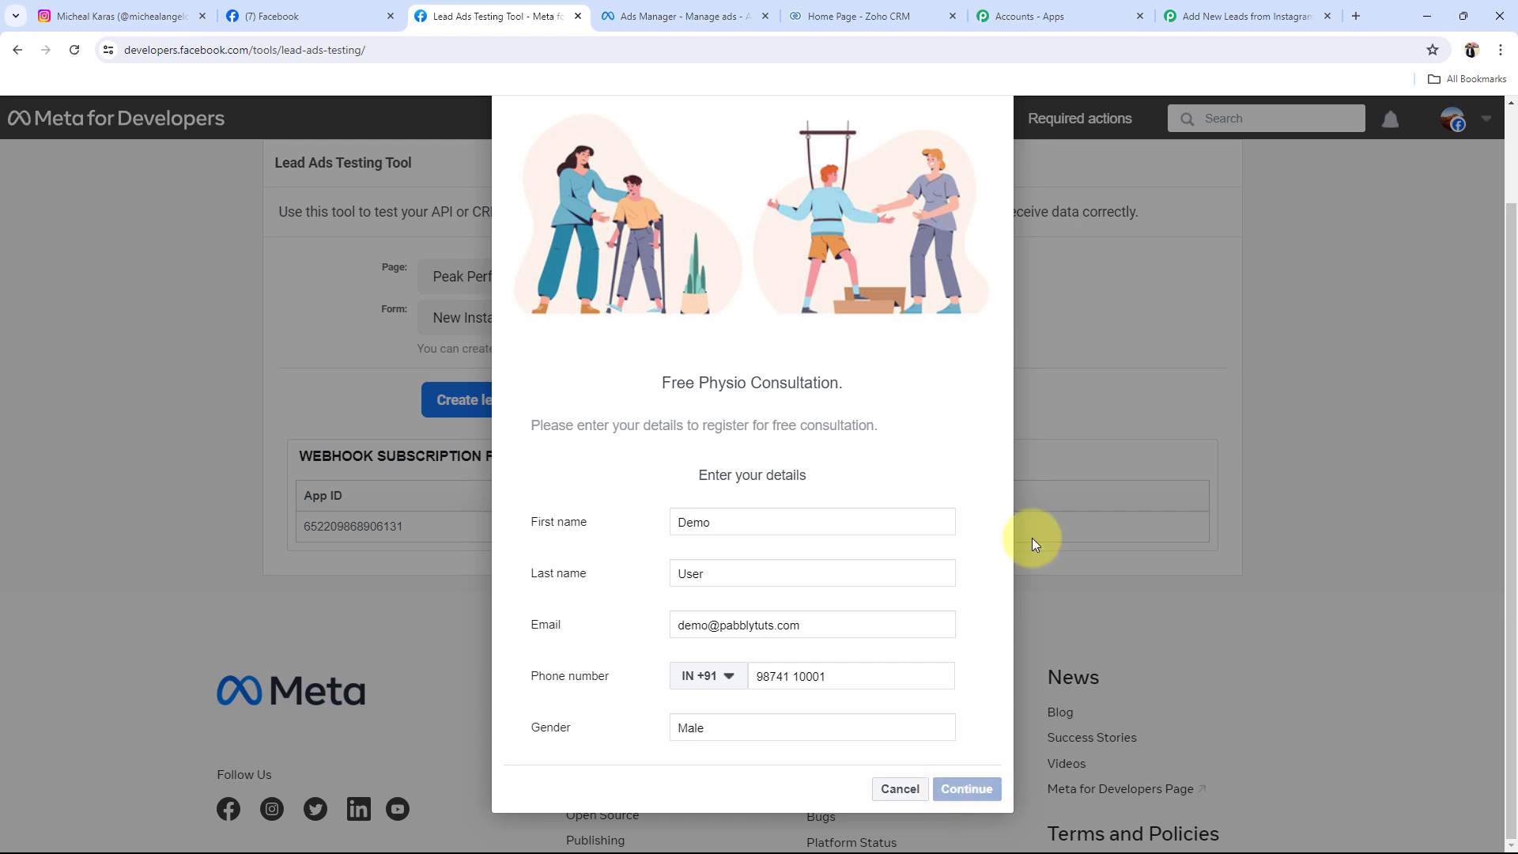
left_click(971, 630)
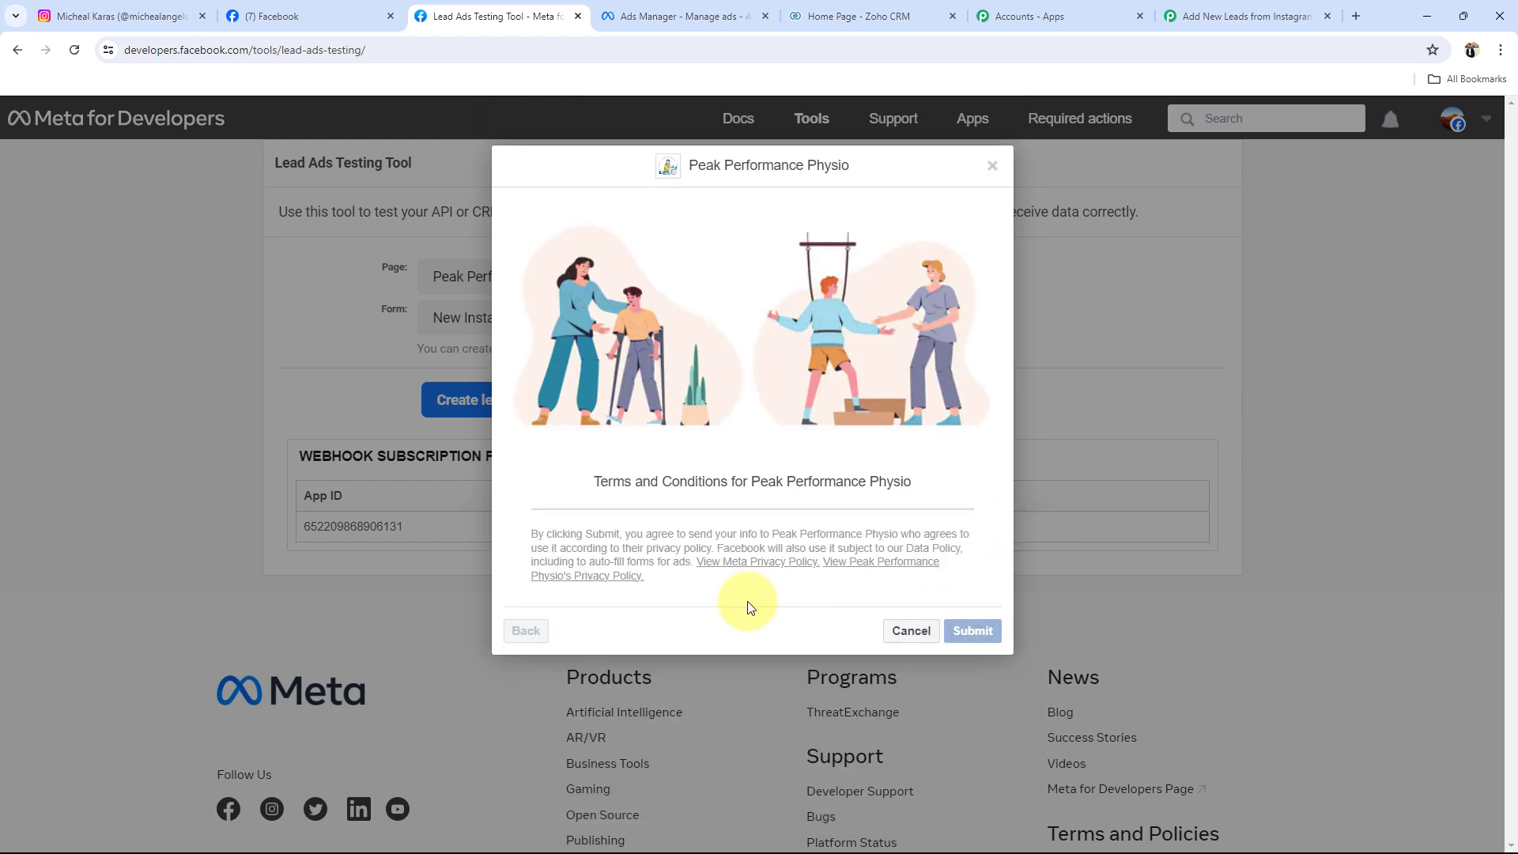
left_click(891, 650)
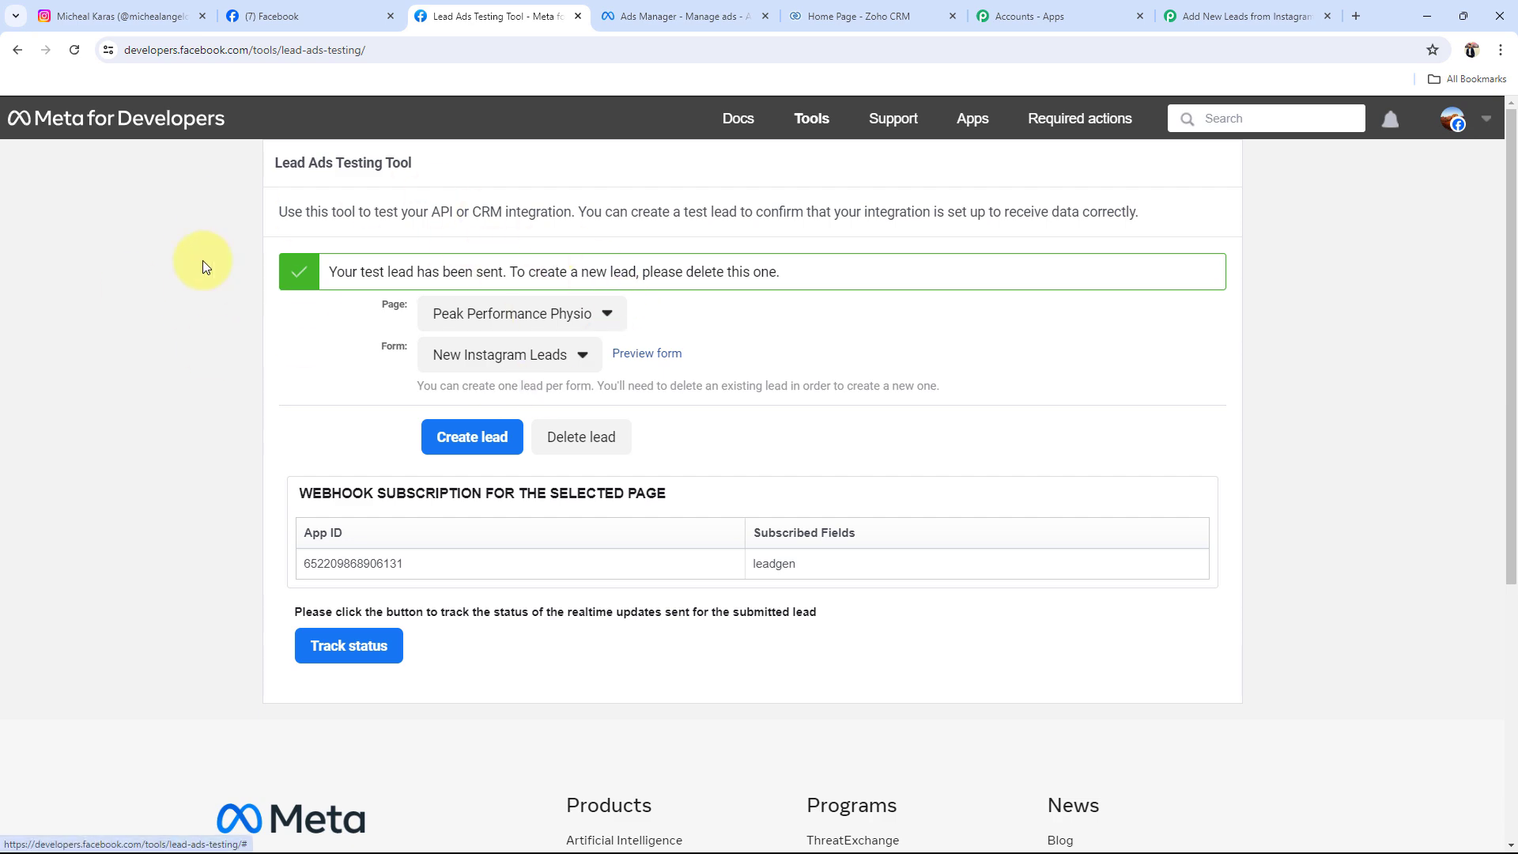
Step: Return to the Pabbly Connect workflow and examine the captured response, comparing the name, email, phone, gender and created time with the test lead
left_click(1253, 17)
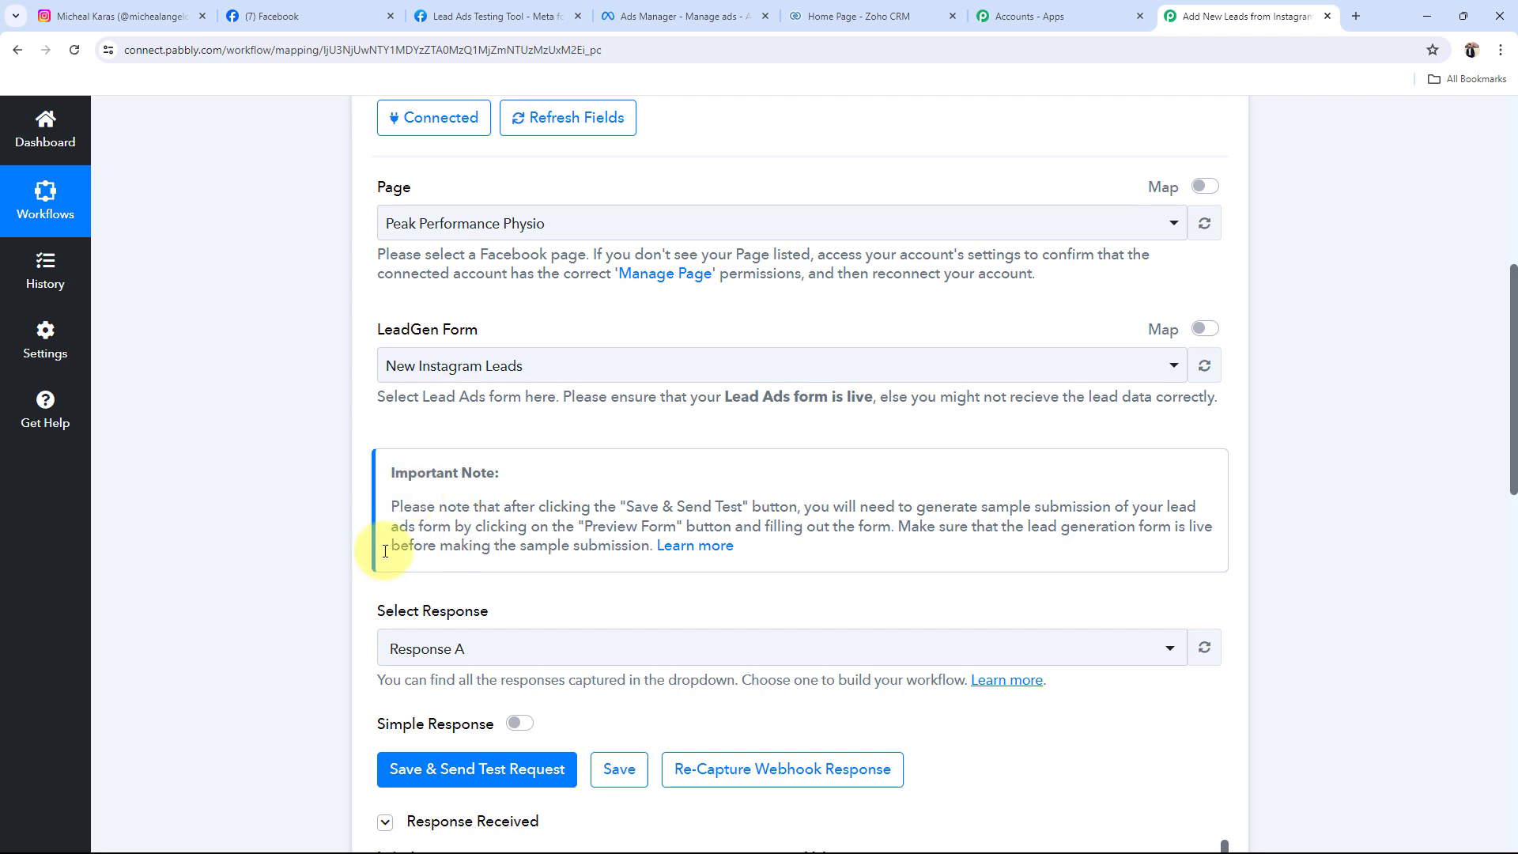
scroll(267, 586, "down", 8)
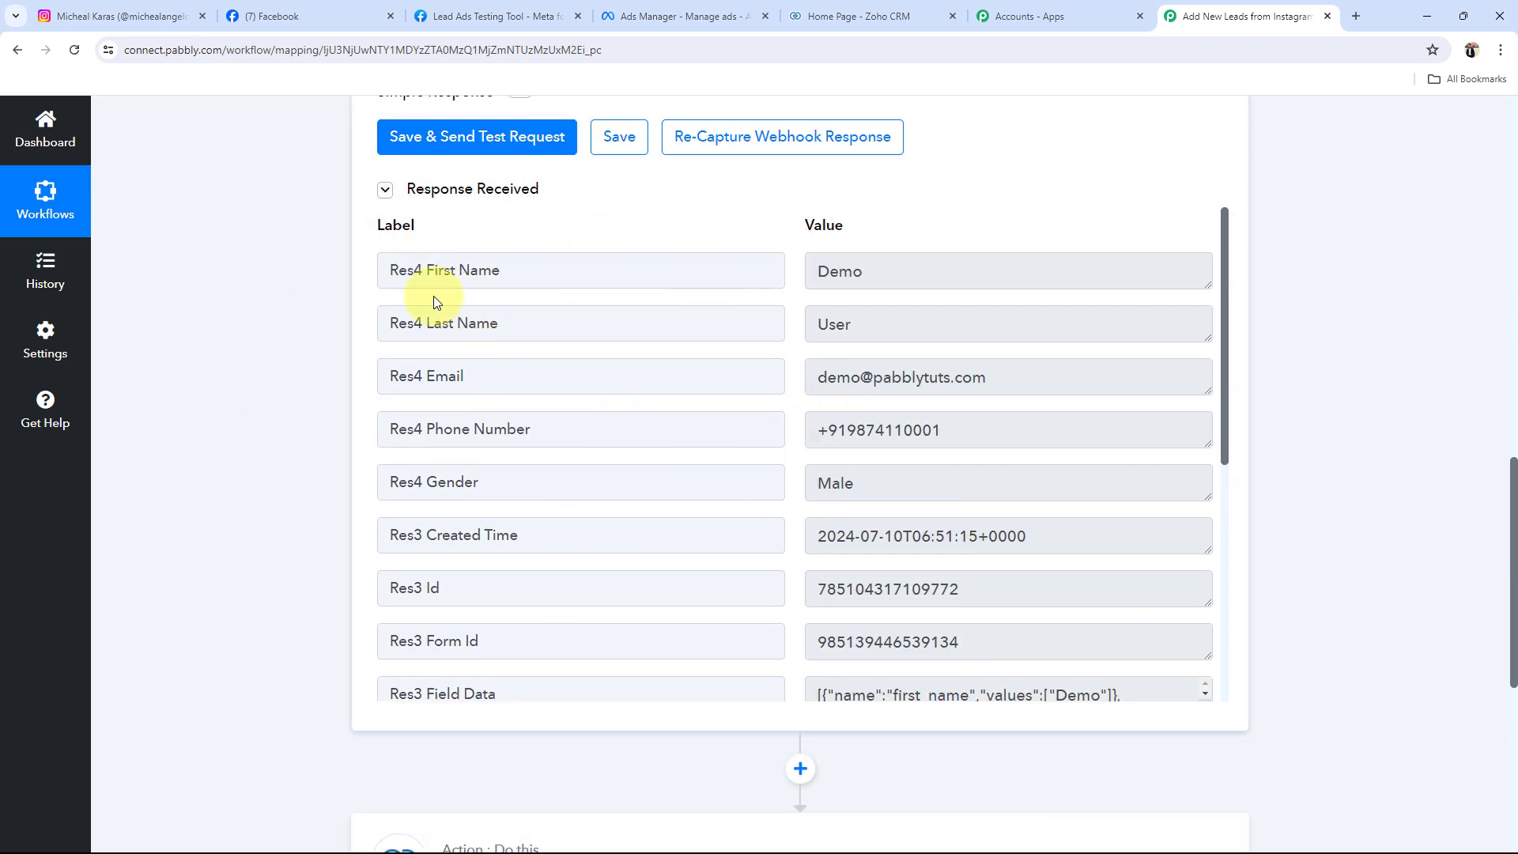
left_click_drag(915, 280, 520, 272)
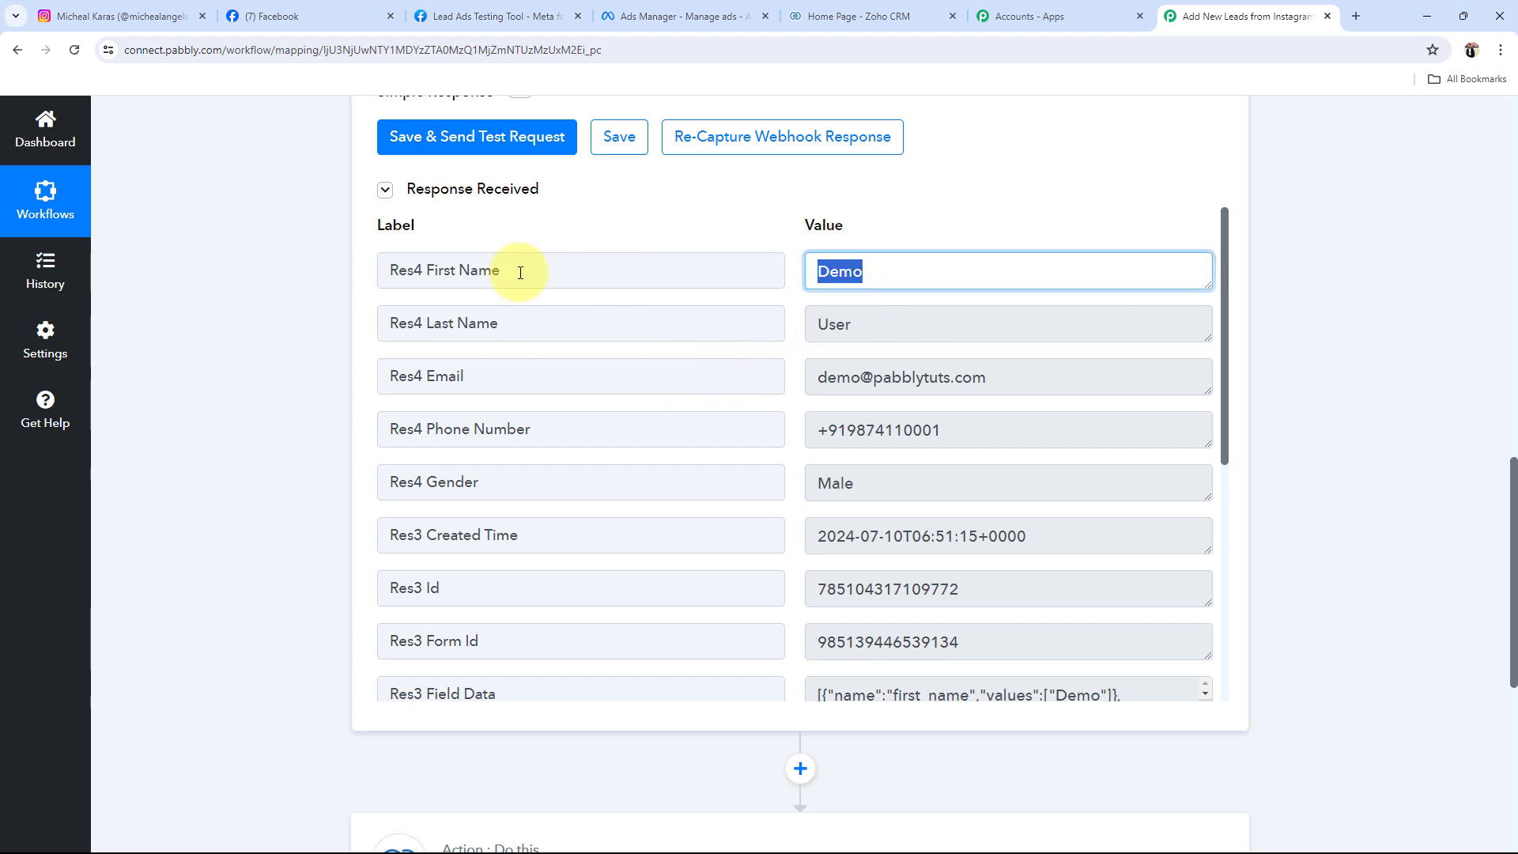
left_click_drag(891, 316, 1173, 361)
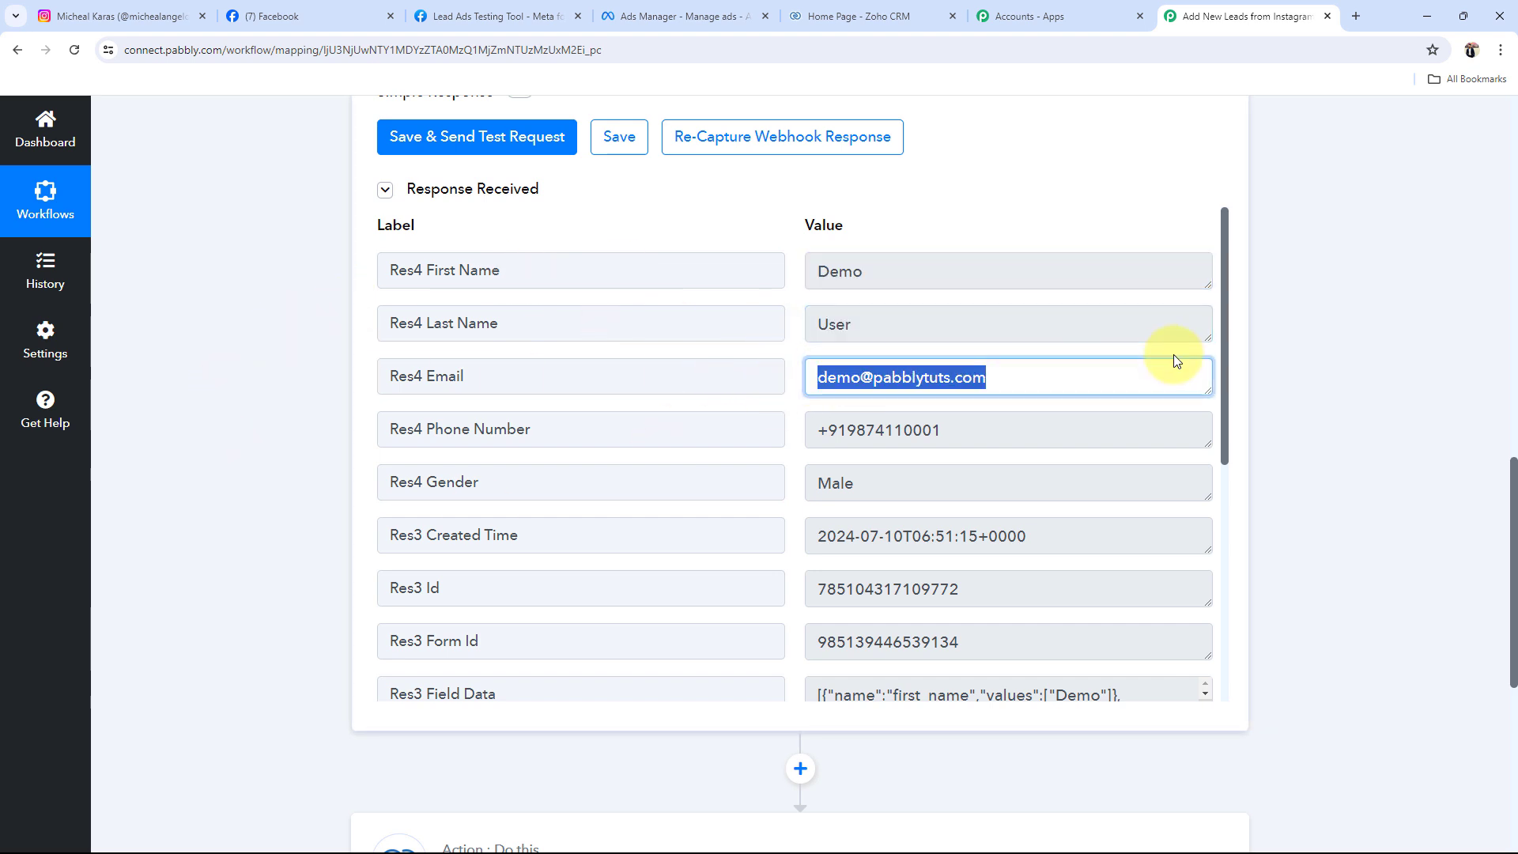
left_click(455, 431)
left_click_drag(1012, 430, 604, 394)
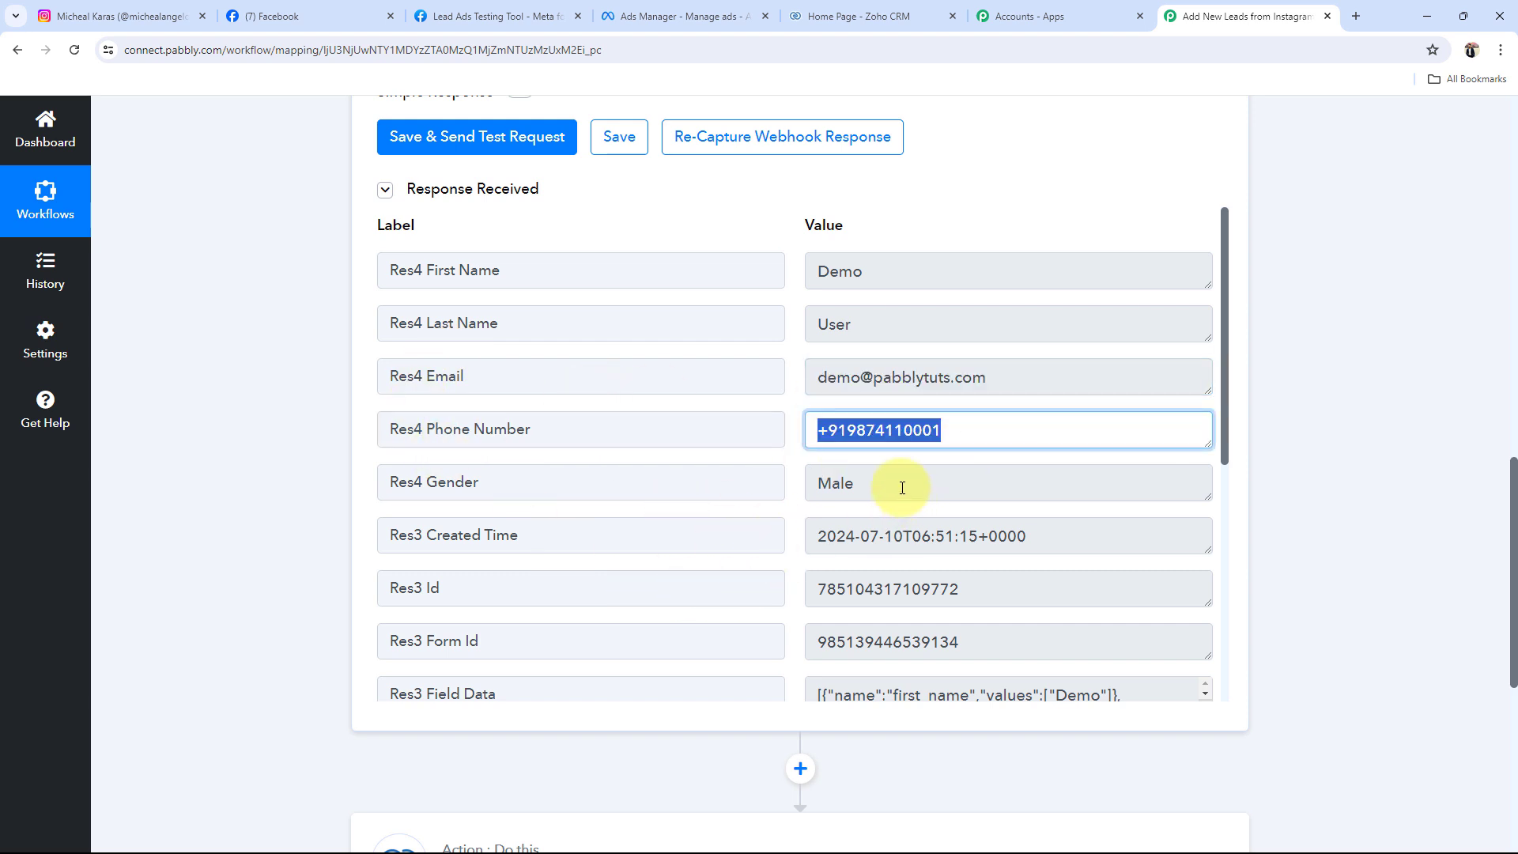
left_click_drag(898, 484, 704, 582)
left_click_drag(1040, 542, 790, 553)
scroll(786, 557, "down", 5)
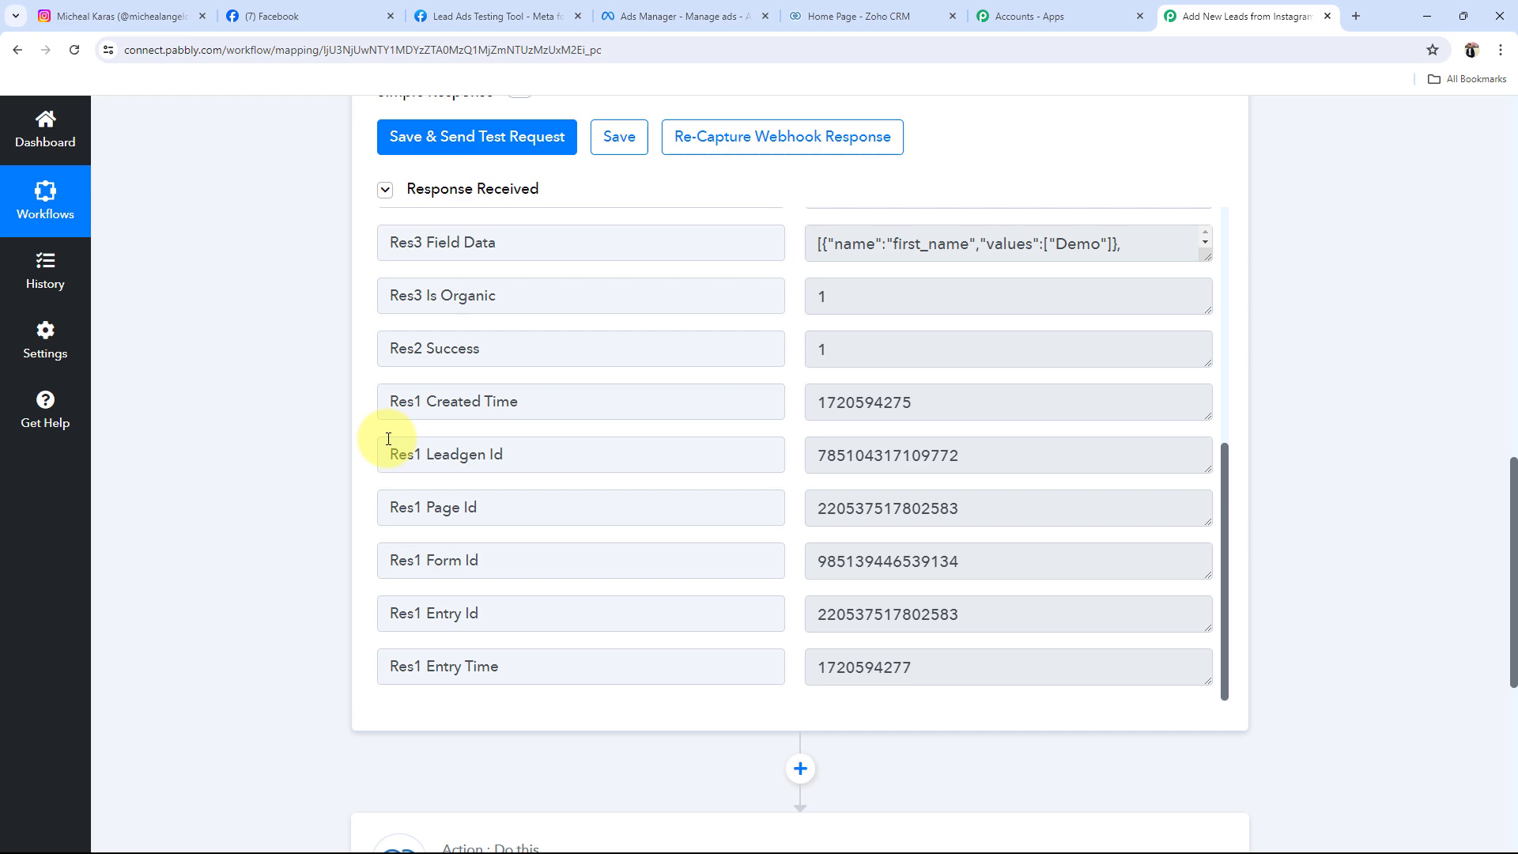
Step: Collapse the Instagram Lead Ads trigger, expand the Zoho CRM action and start a new connection for it
scroll(258, 467, "up", 15)
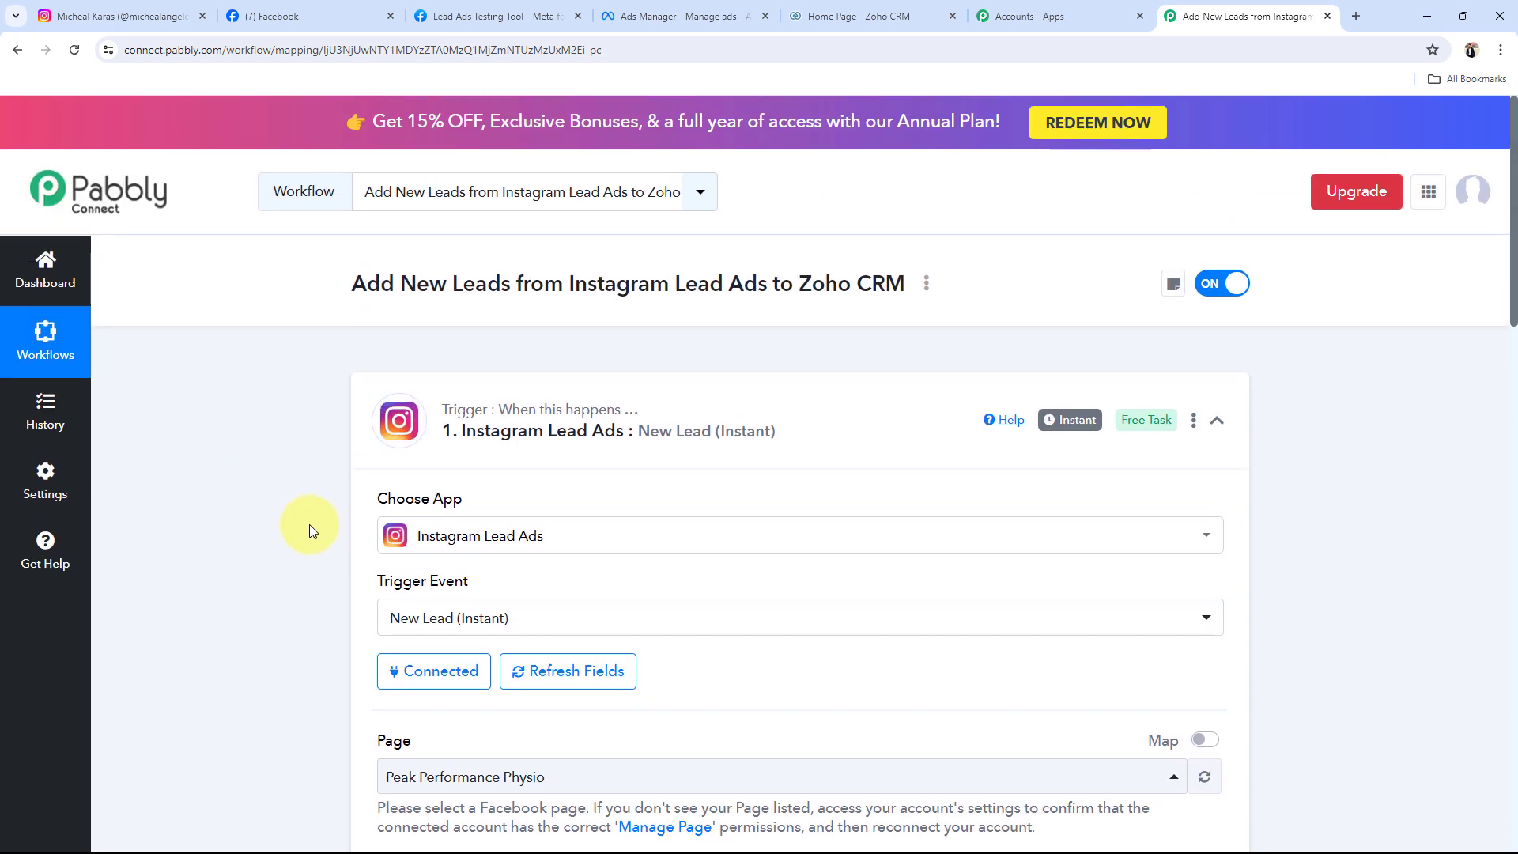
left_click(765, 430)
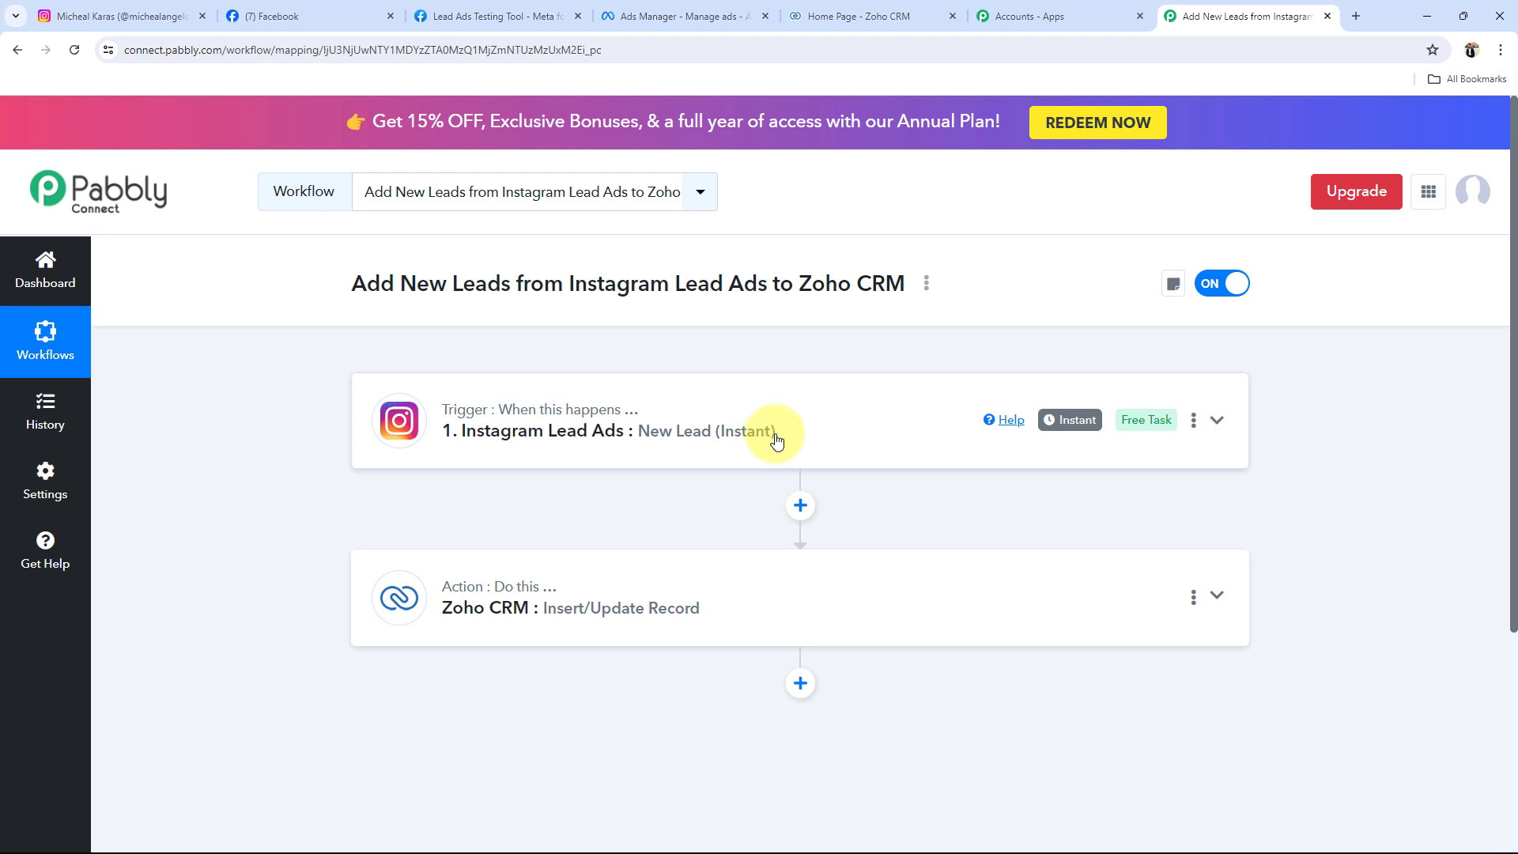
left_click(423, 610)
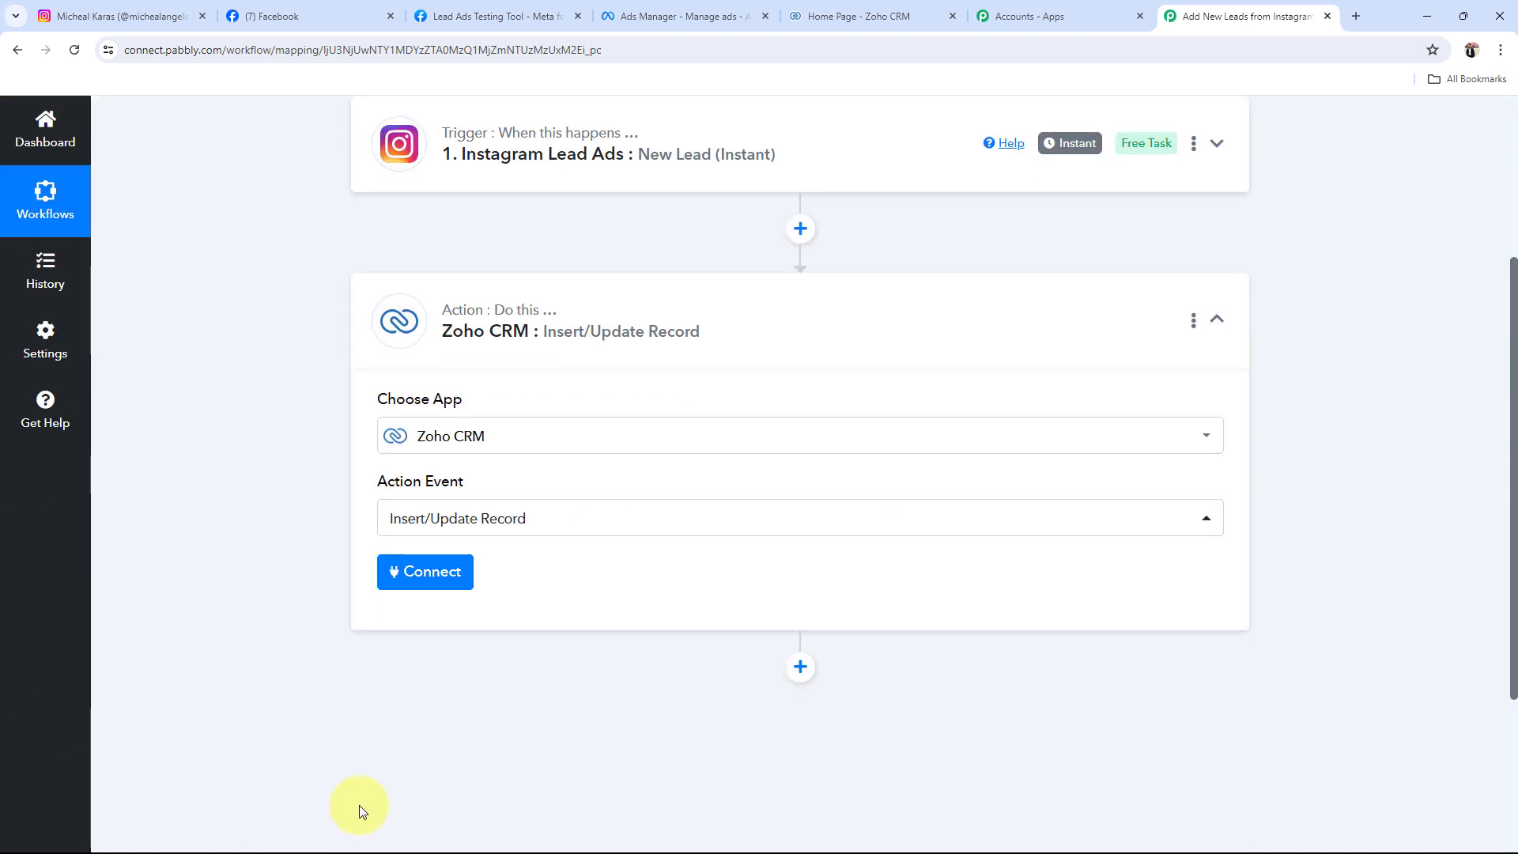
left_click(444, 578)
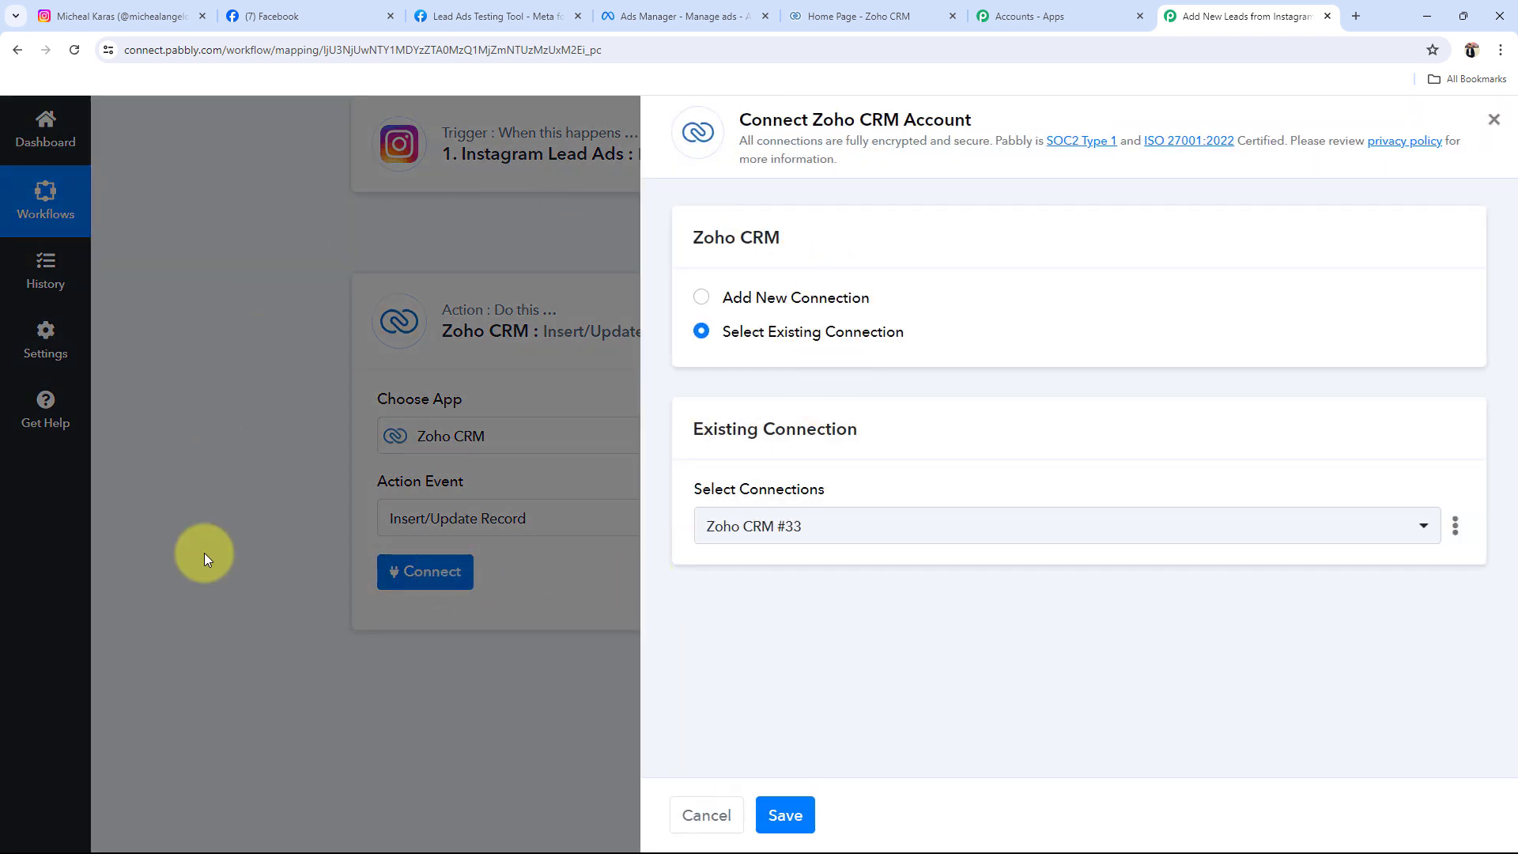
left_click(703, 296)
left_click(759, 556)
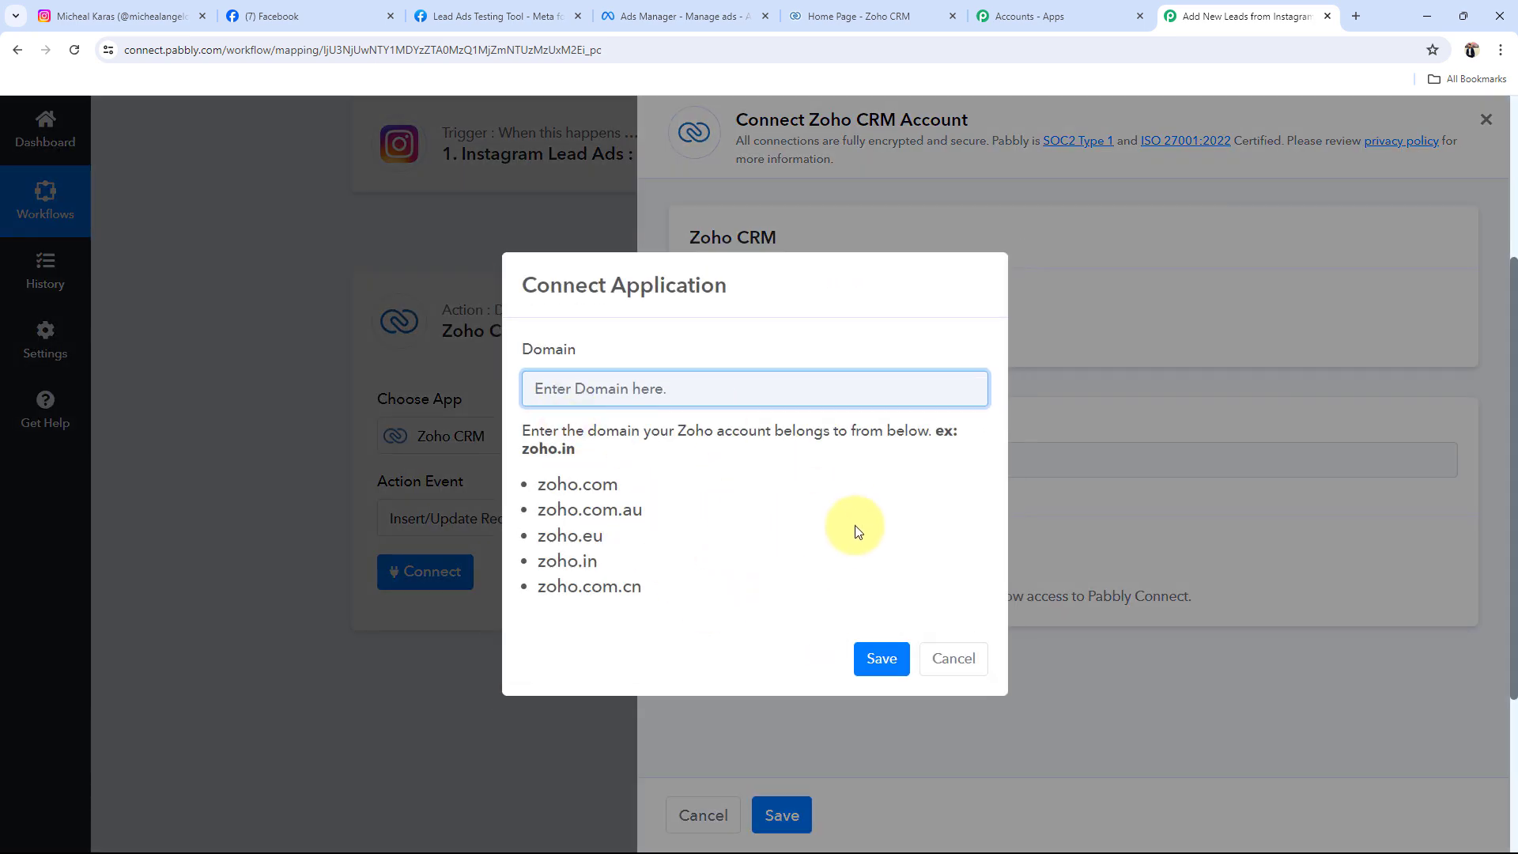
Step: Check the domain of the Zoho account in the Zoho CRM page address and return to the Pabbly Connect connection dialog
left_click_drag(516, 348, 687, 356)
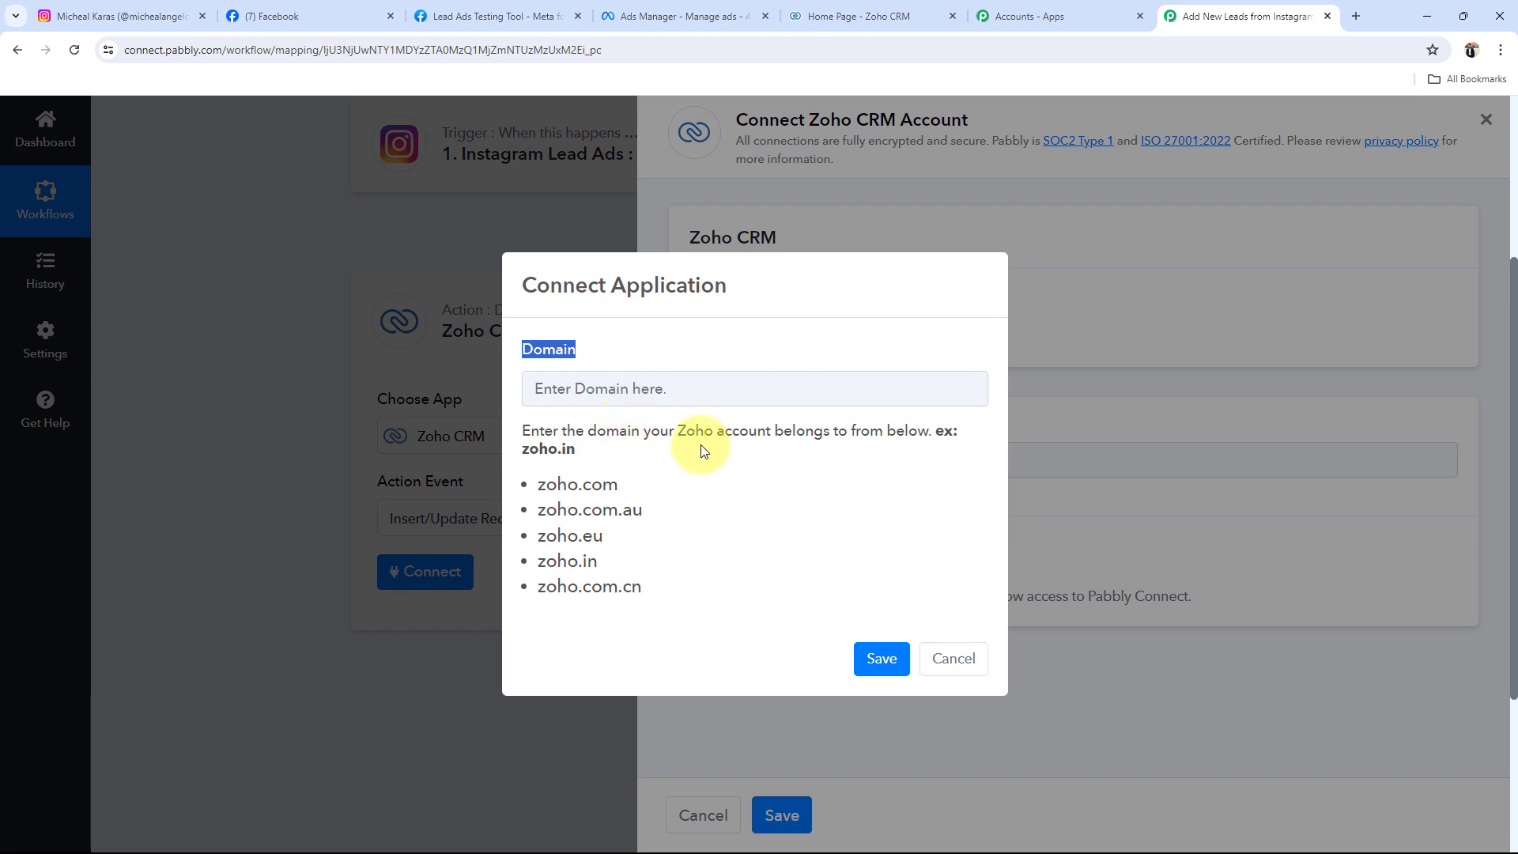
left_click(891, 10)
left_click(348, 50)
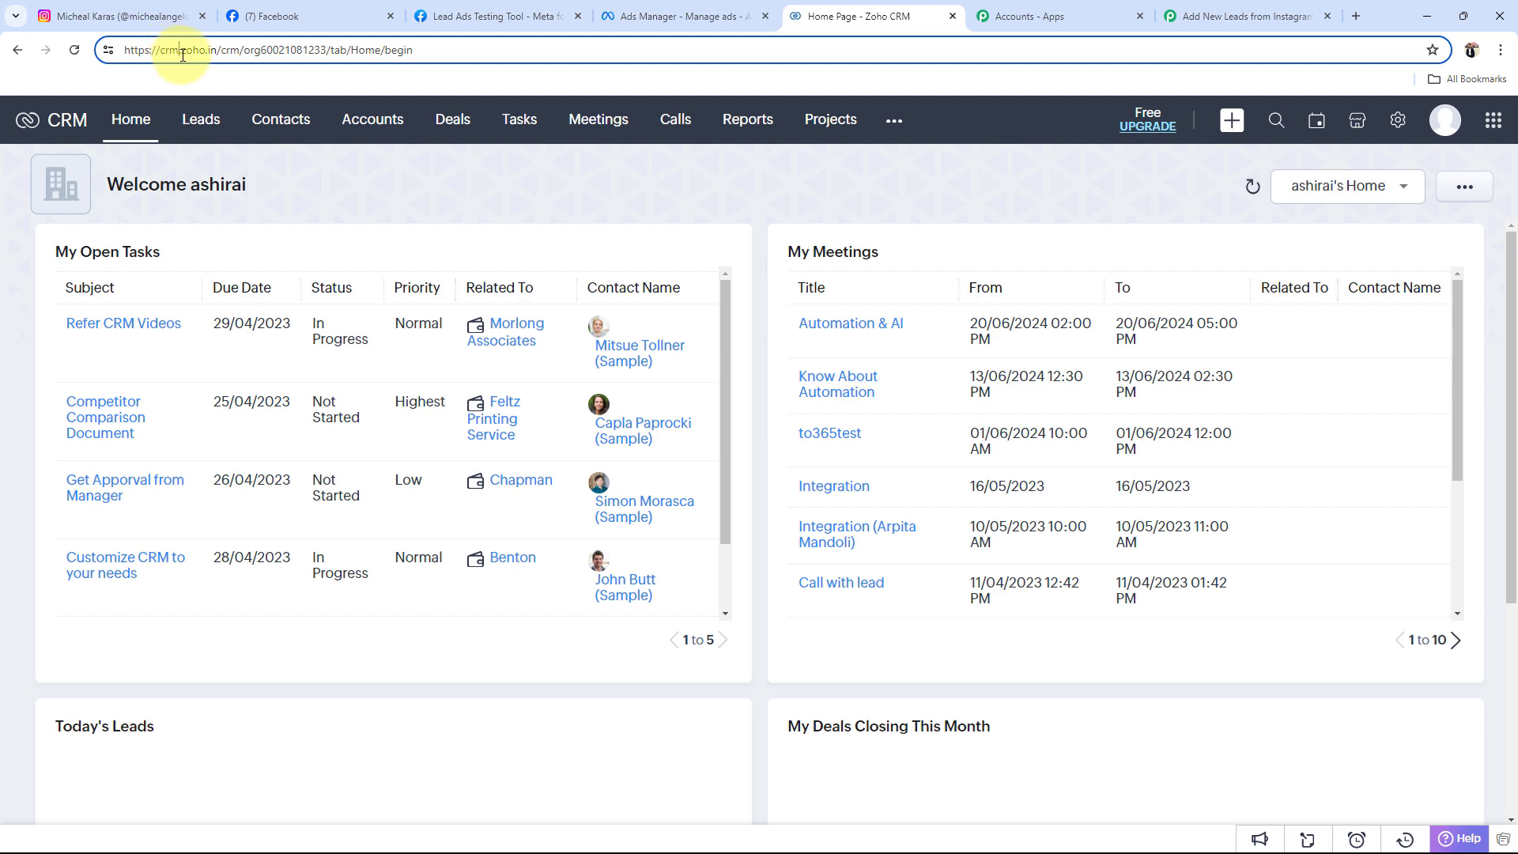
left_click_drag(181, 53, 221, 65)
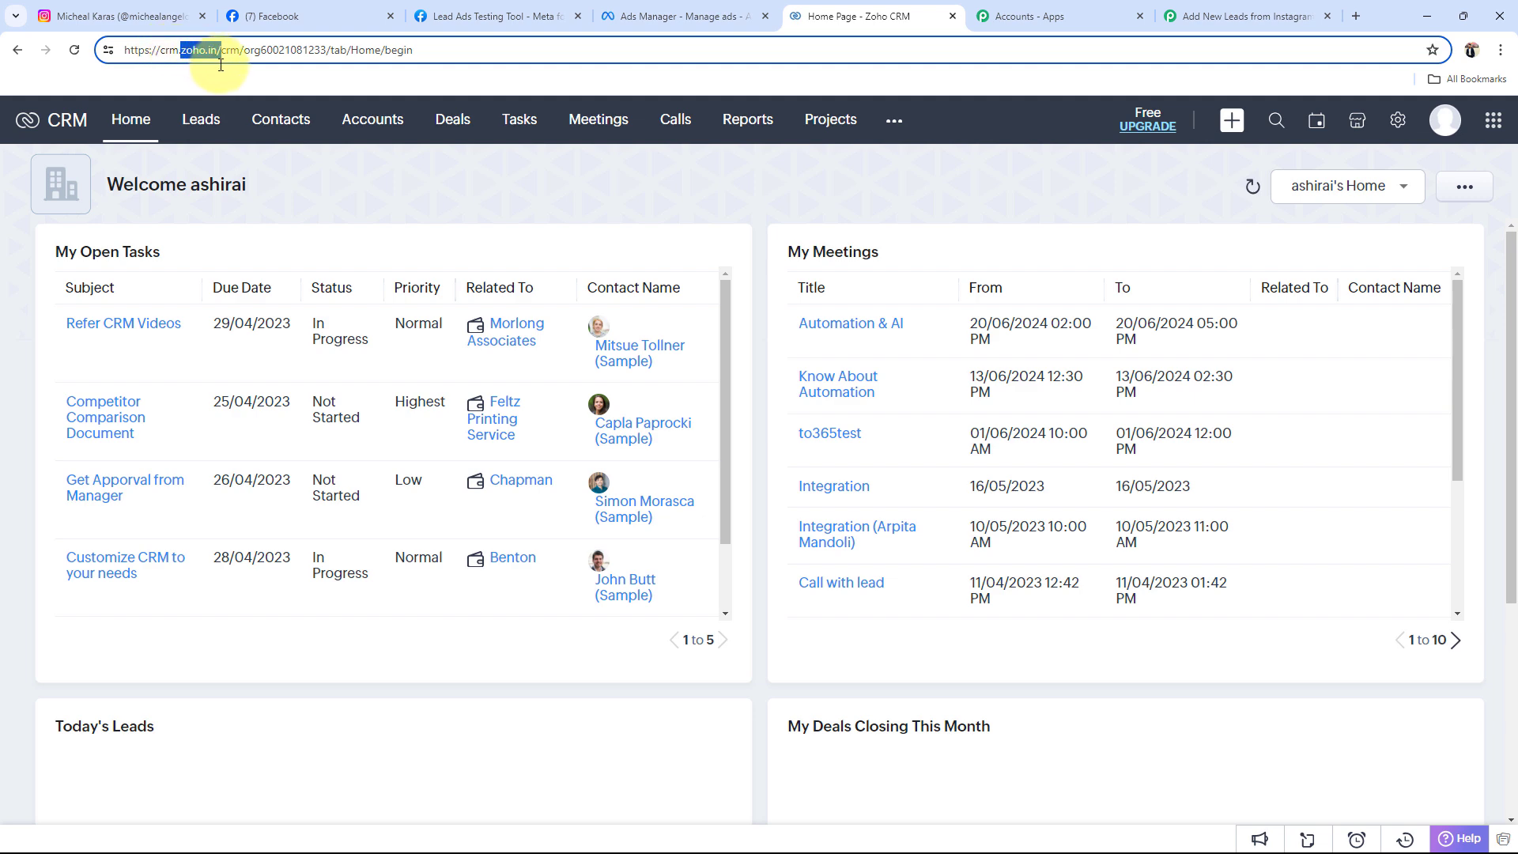
left_click(1265, 16)
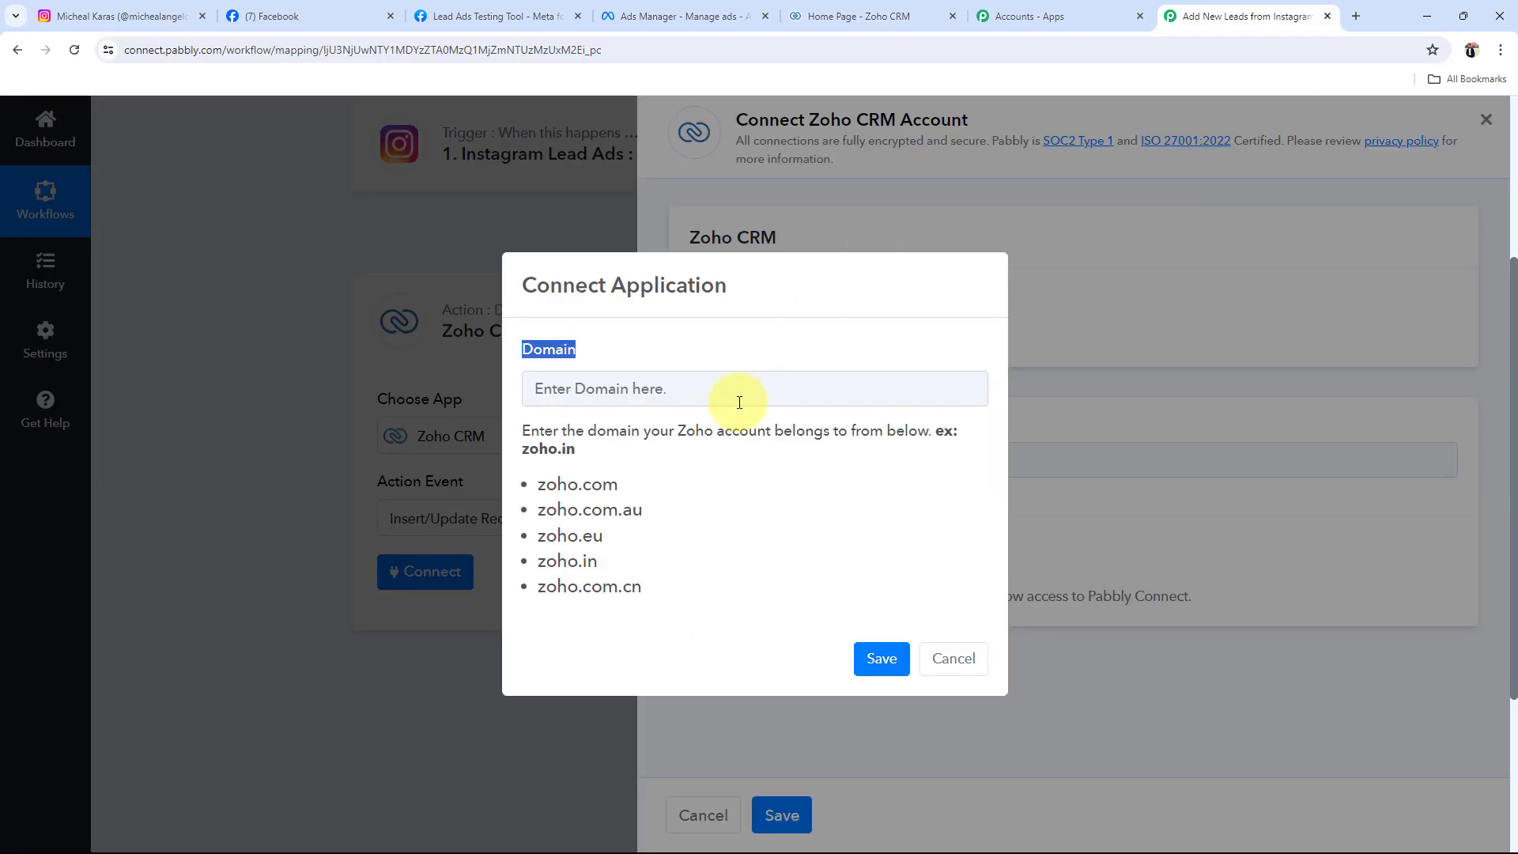
Step: Set the connection domain to zoho.in, save it and grant Pabbly Connect access to the Zoho CRM account
left_click_drag(535, 569, 614, 571)
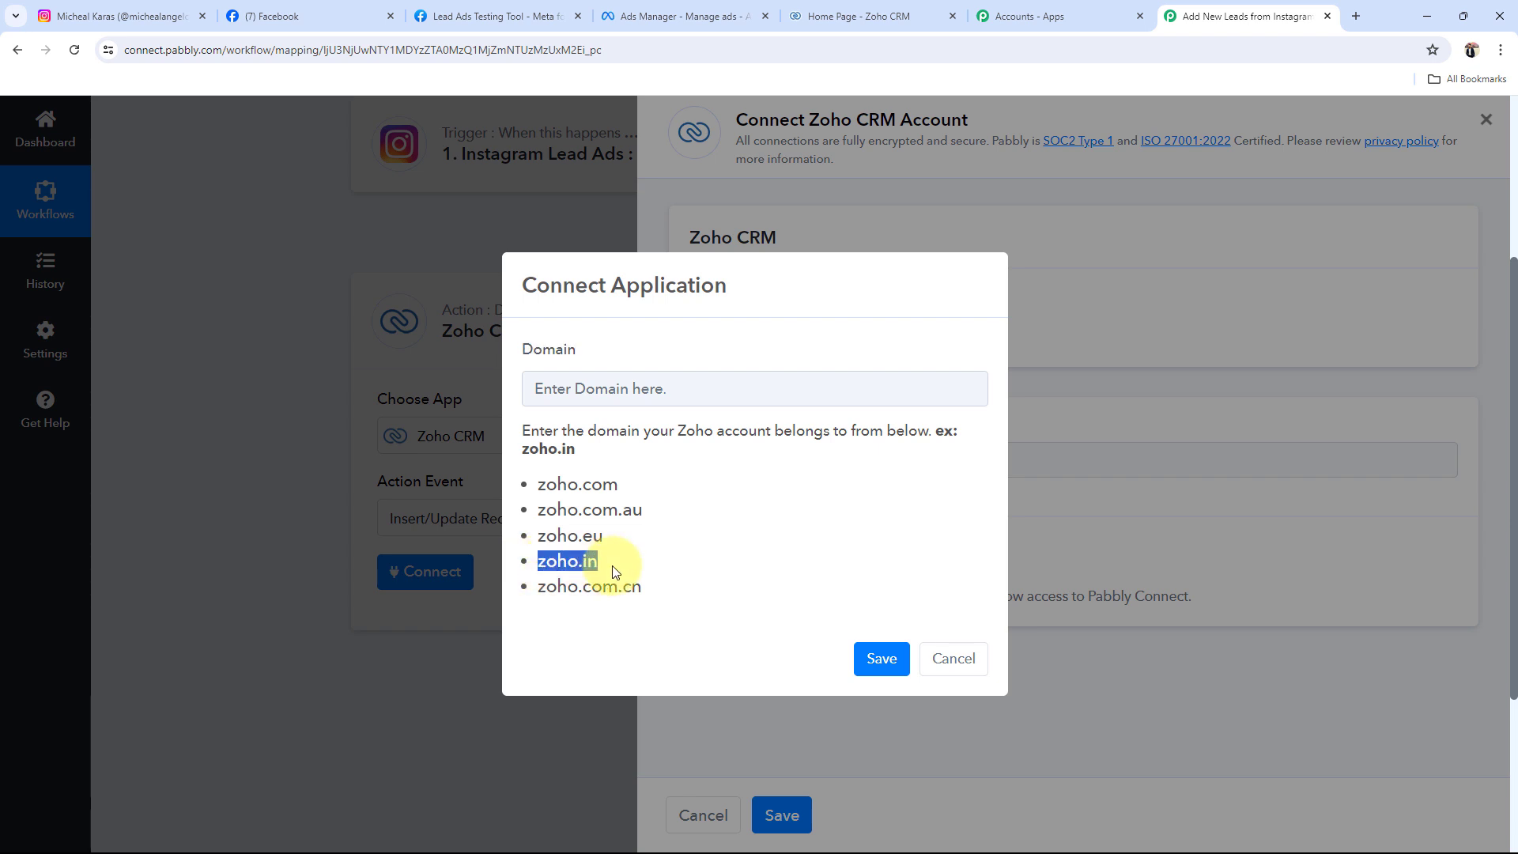
left_click(617, 381)
type("zoho.in")
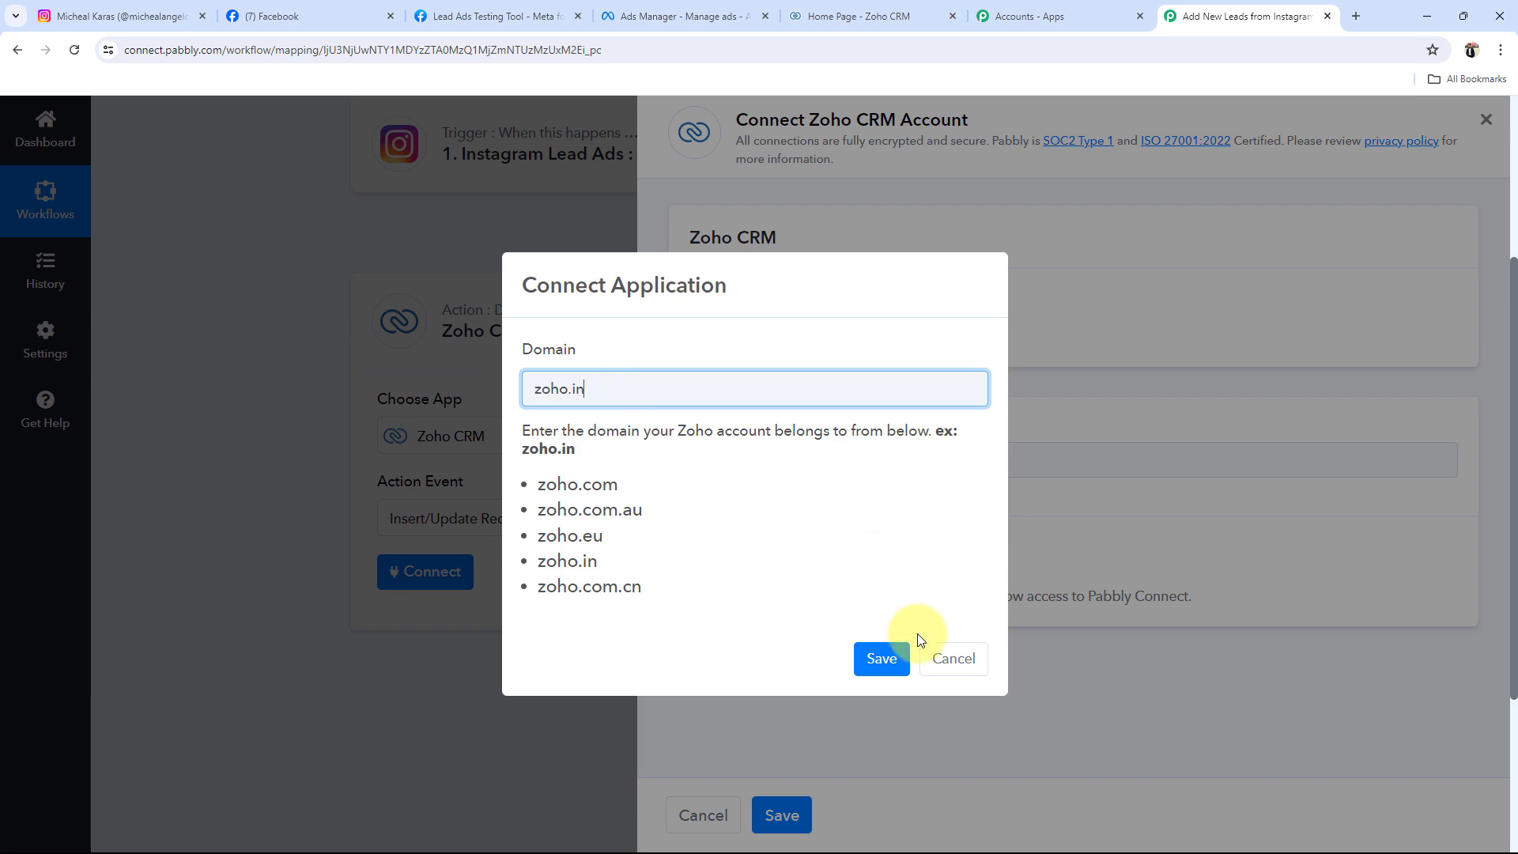
left_click(861, 655)
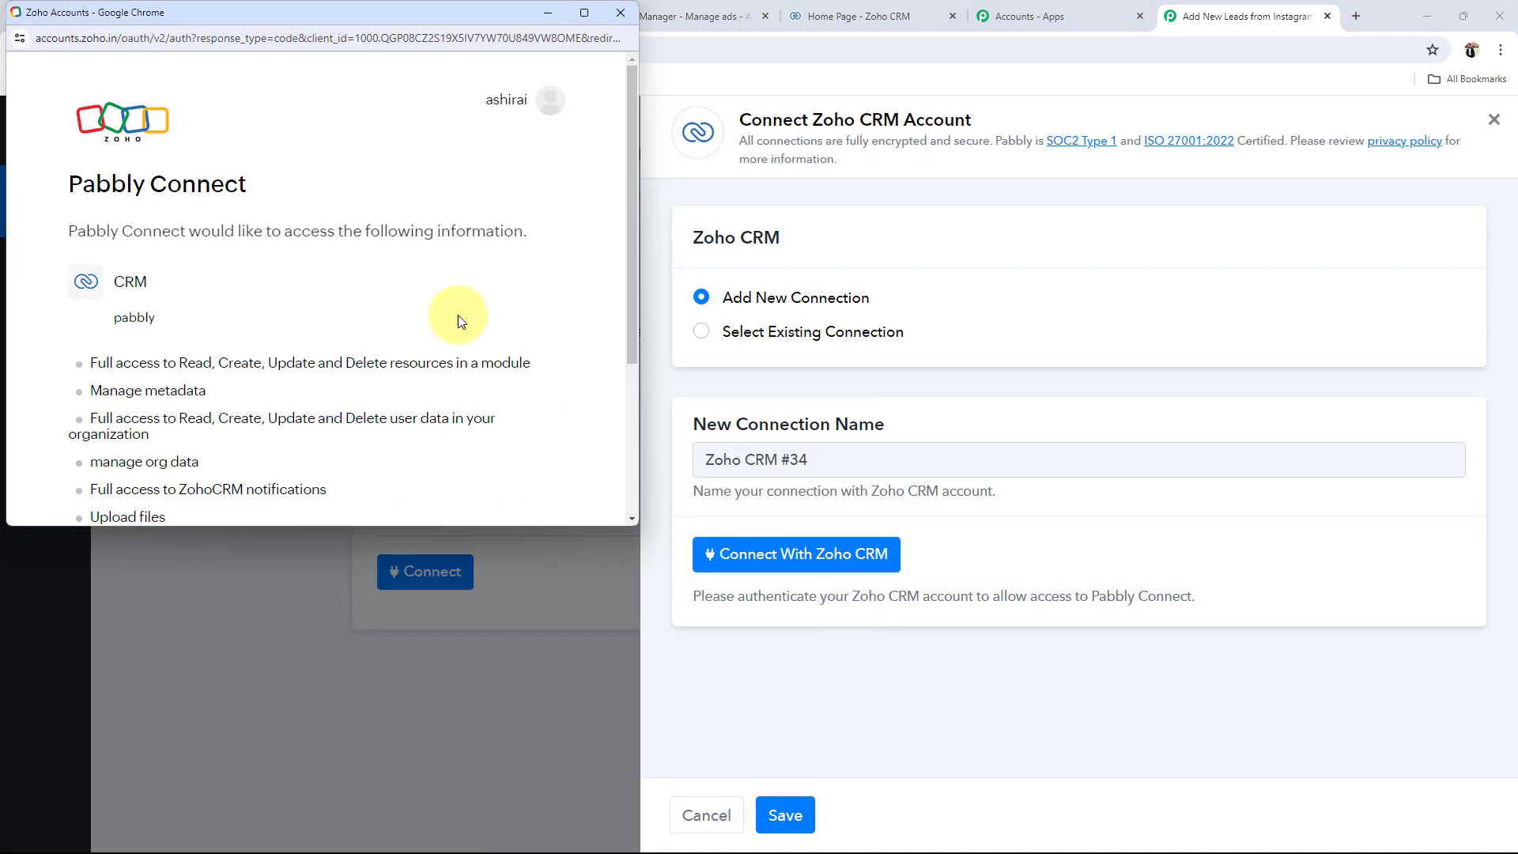
scroll(446, 309, "down", 3)
left_click(102, 421)
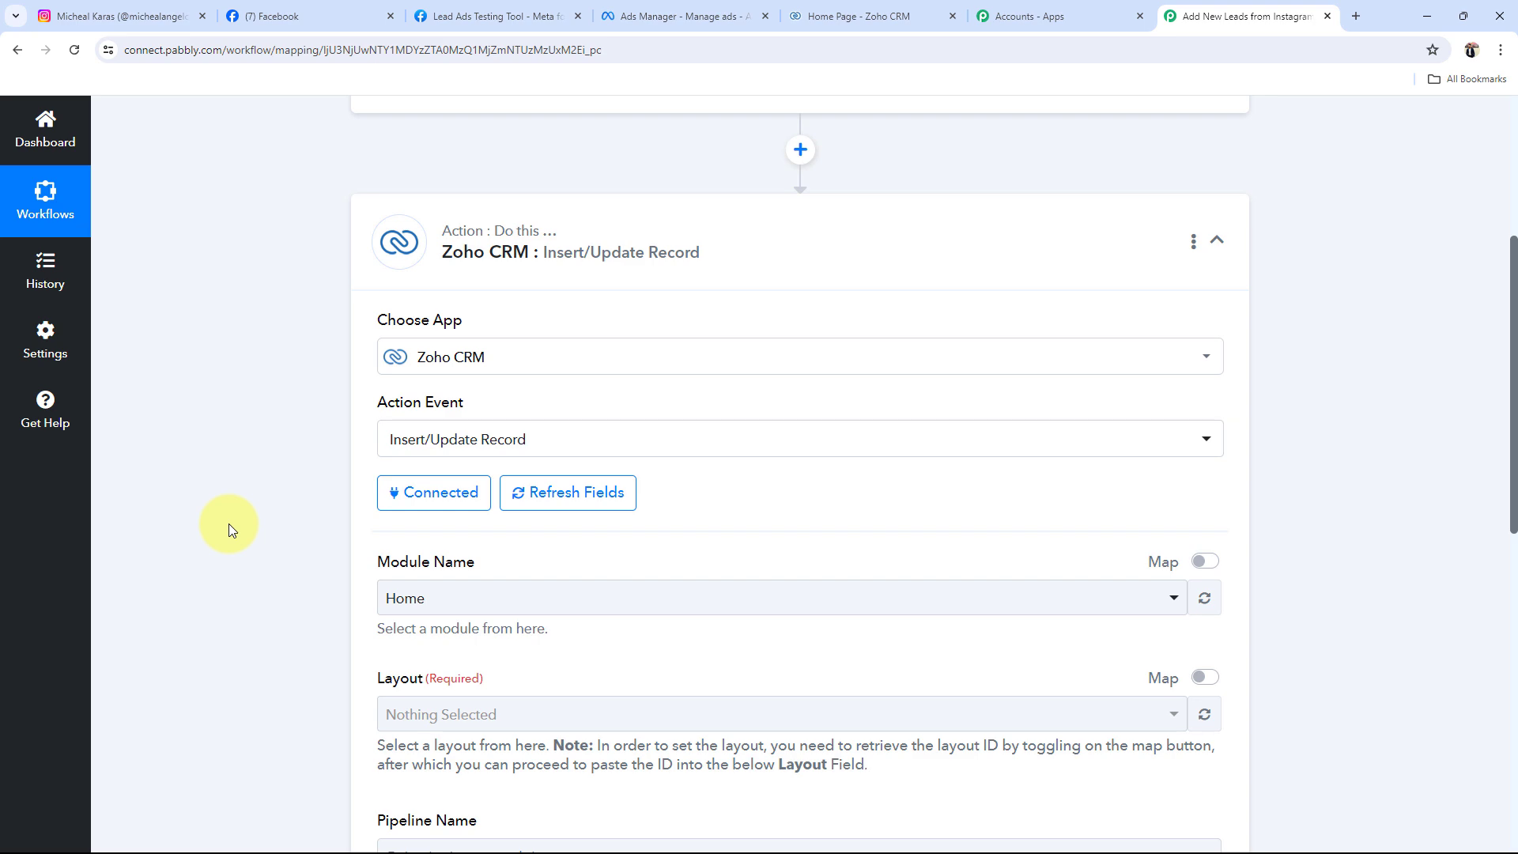
Step: Choose Leads as the module name for the Zoho CRM record, with the Standard layout
scroll(229, 523, "down", 2)
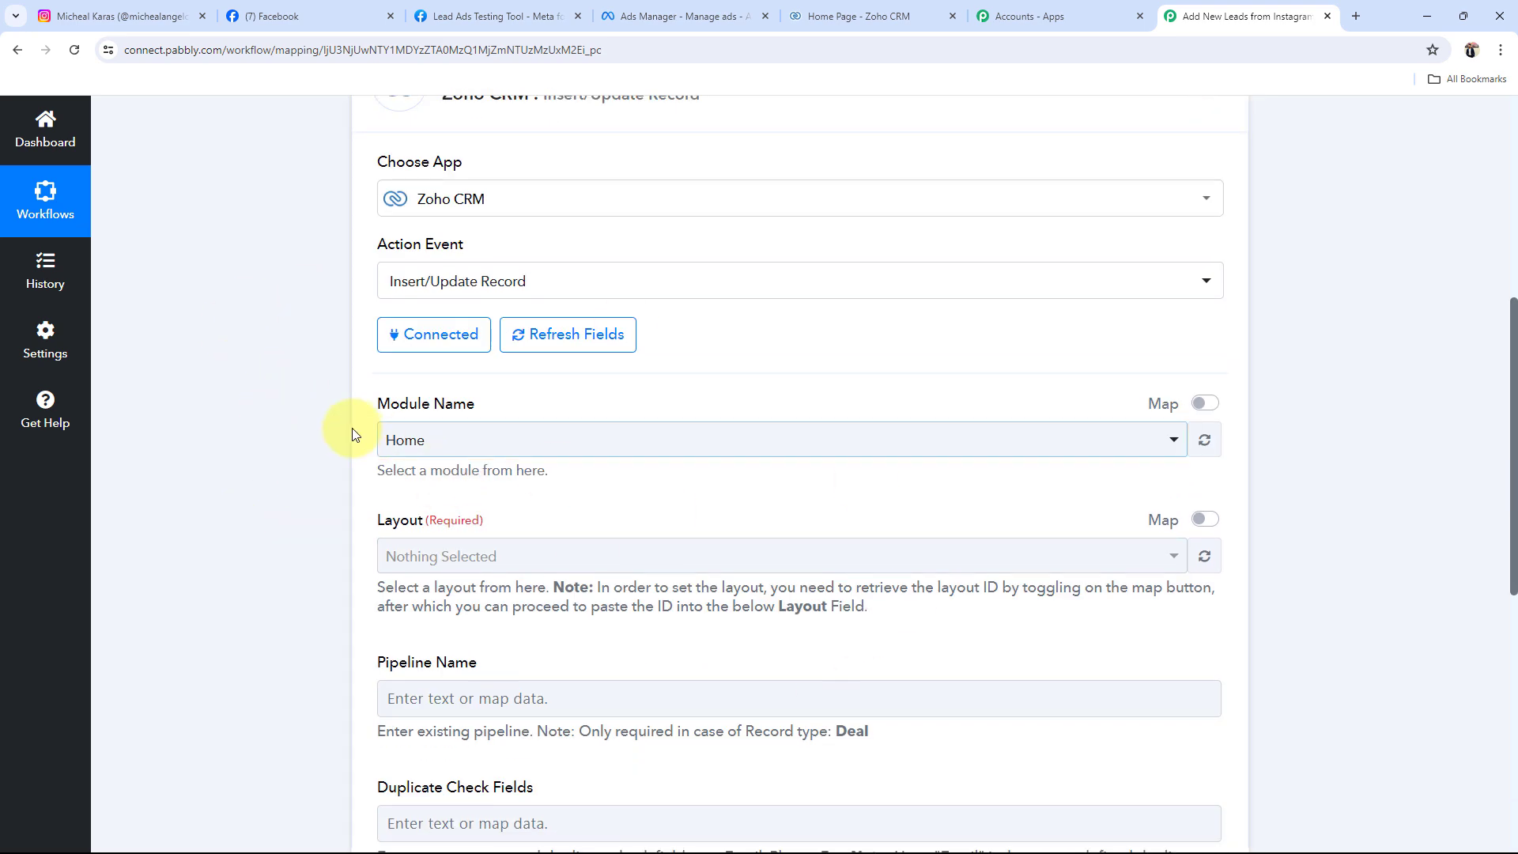
left_click(410, 448)
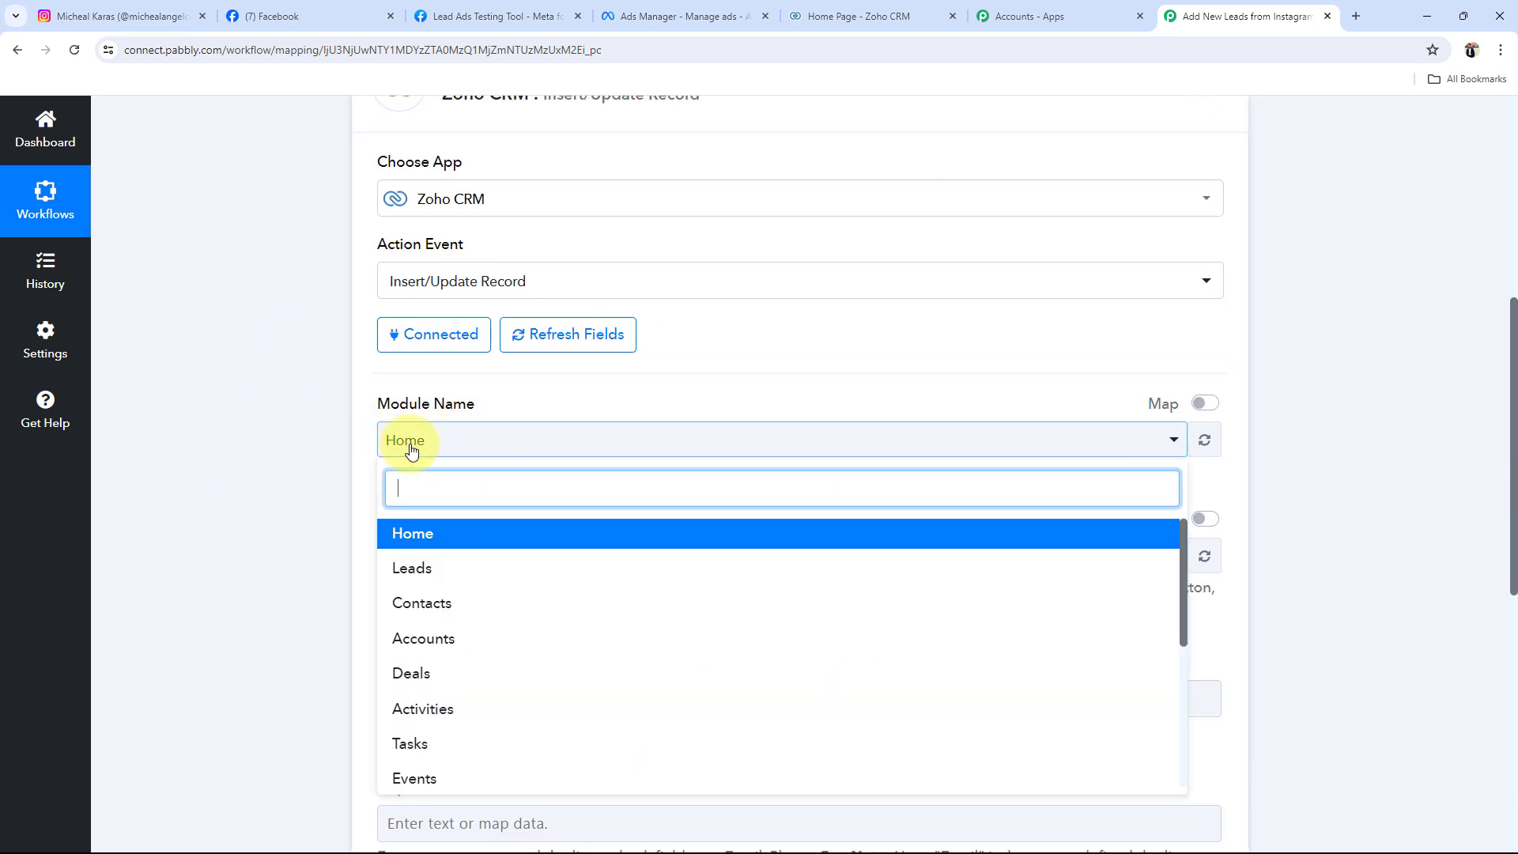
left_click(413, 569)
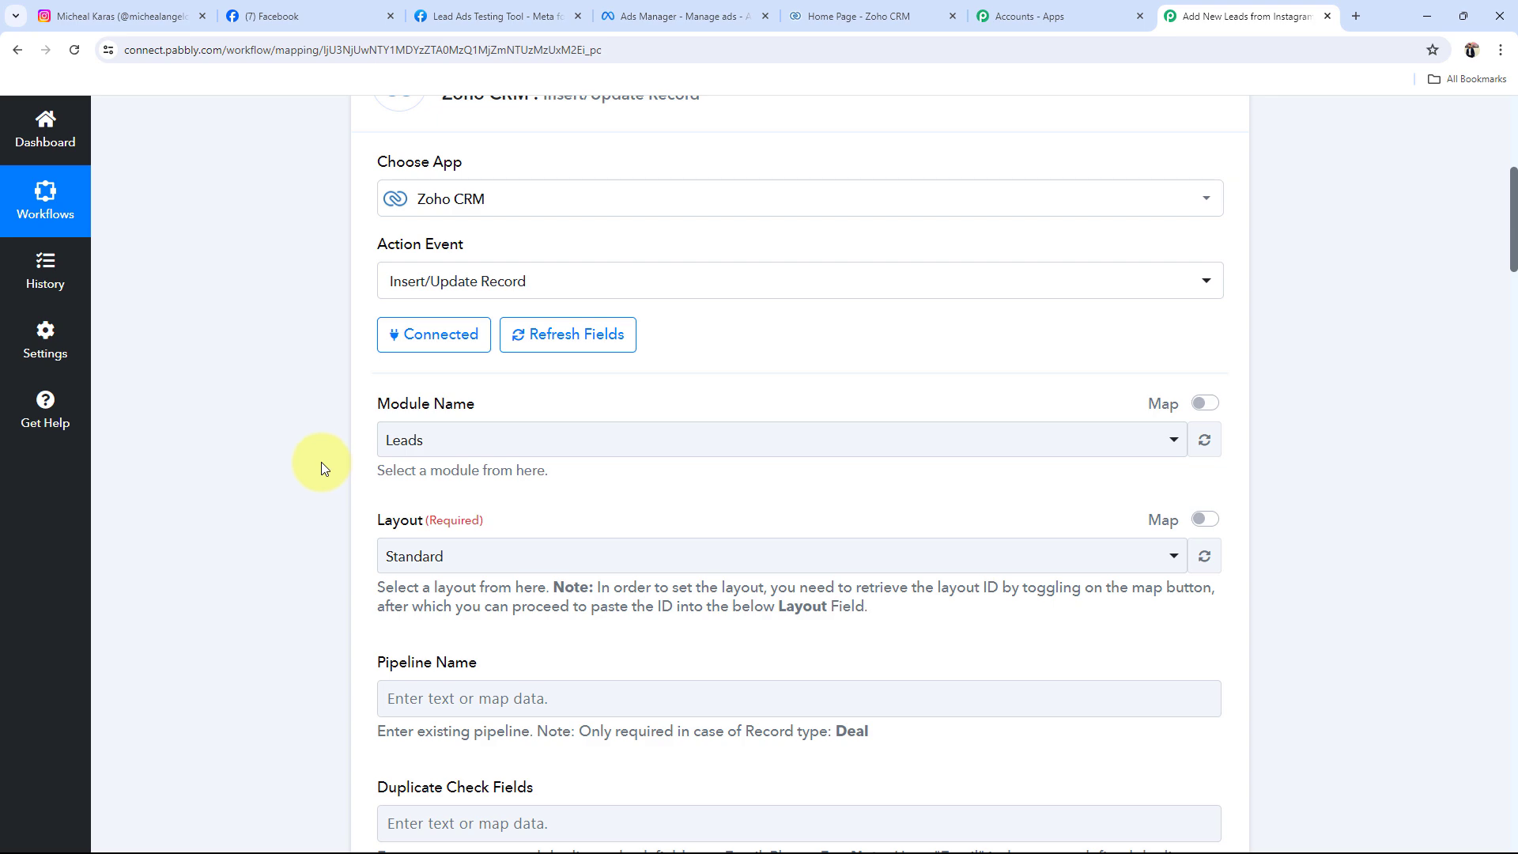
scroll(321, 462, "down", 5)
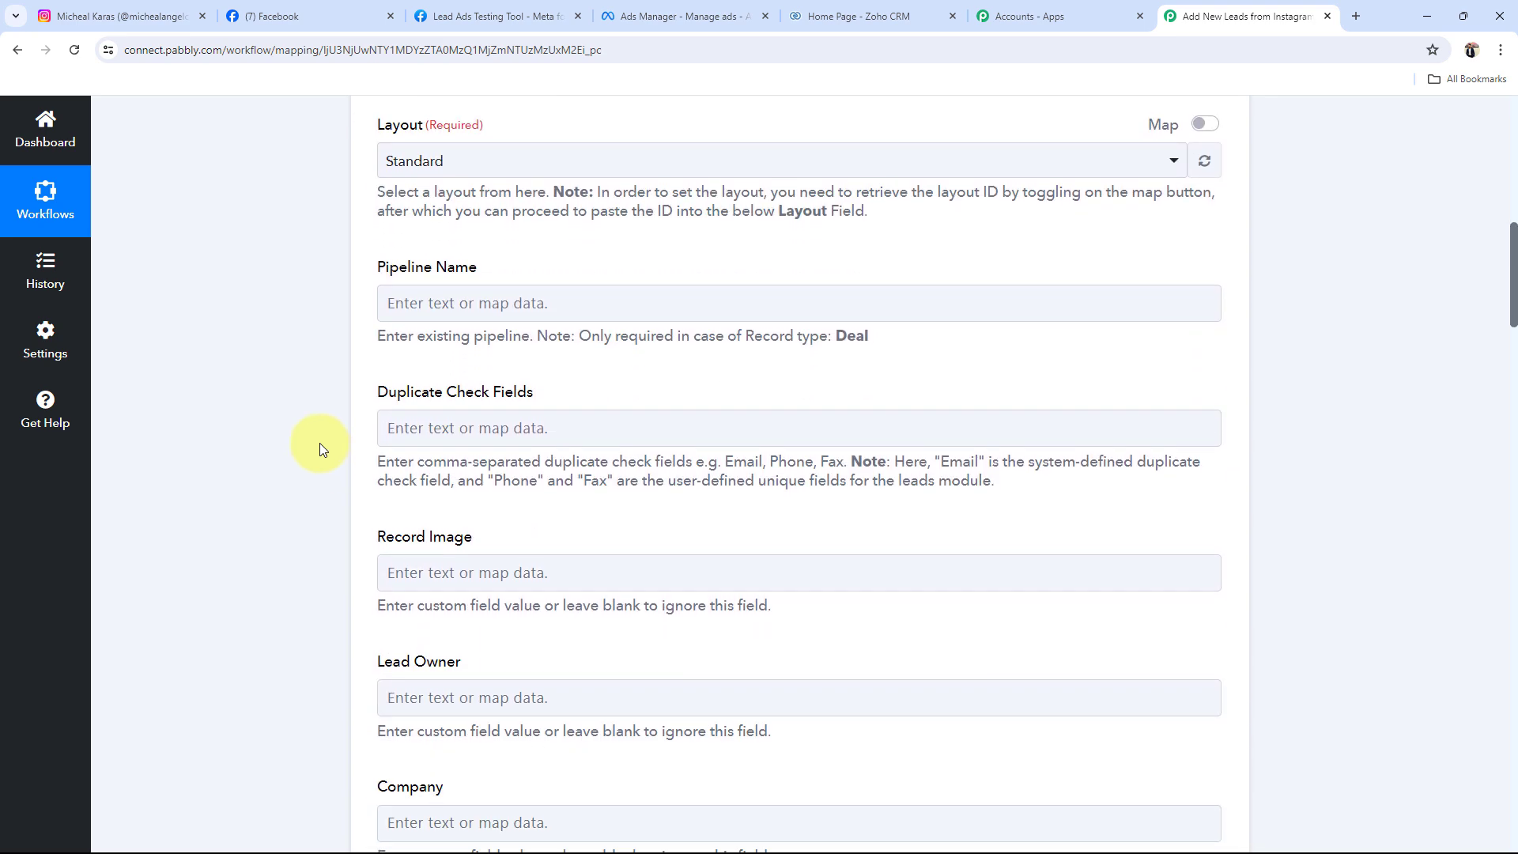
scroll(319, 442, "down", 1)
scroll(315, 438, "up", 3)
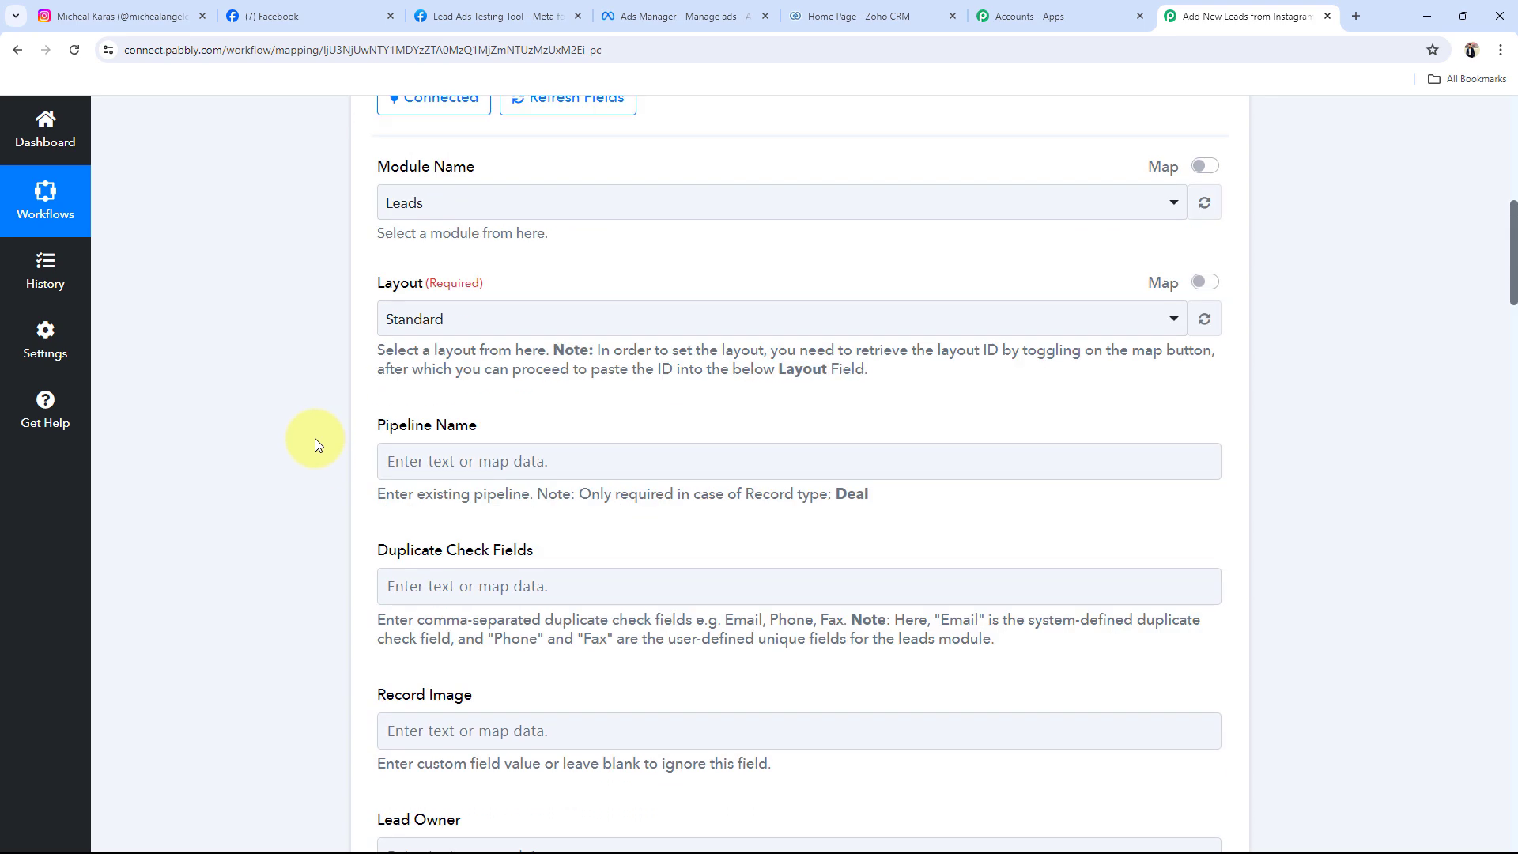
left_click(415, 319)
left_click(385, 405)
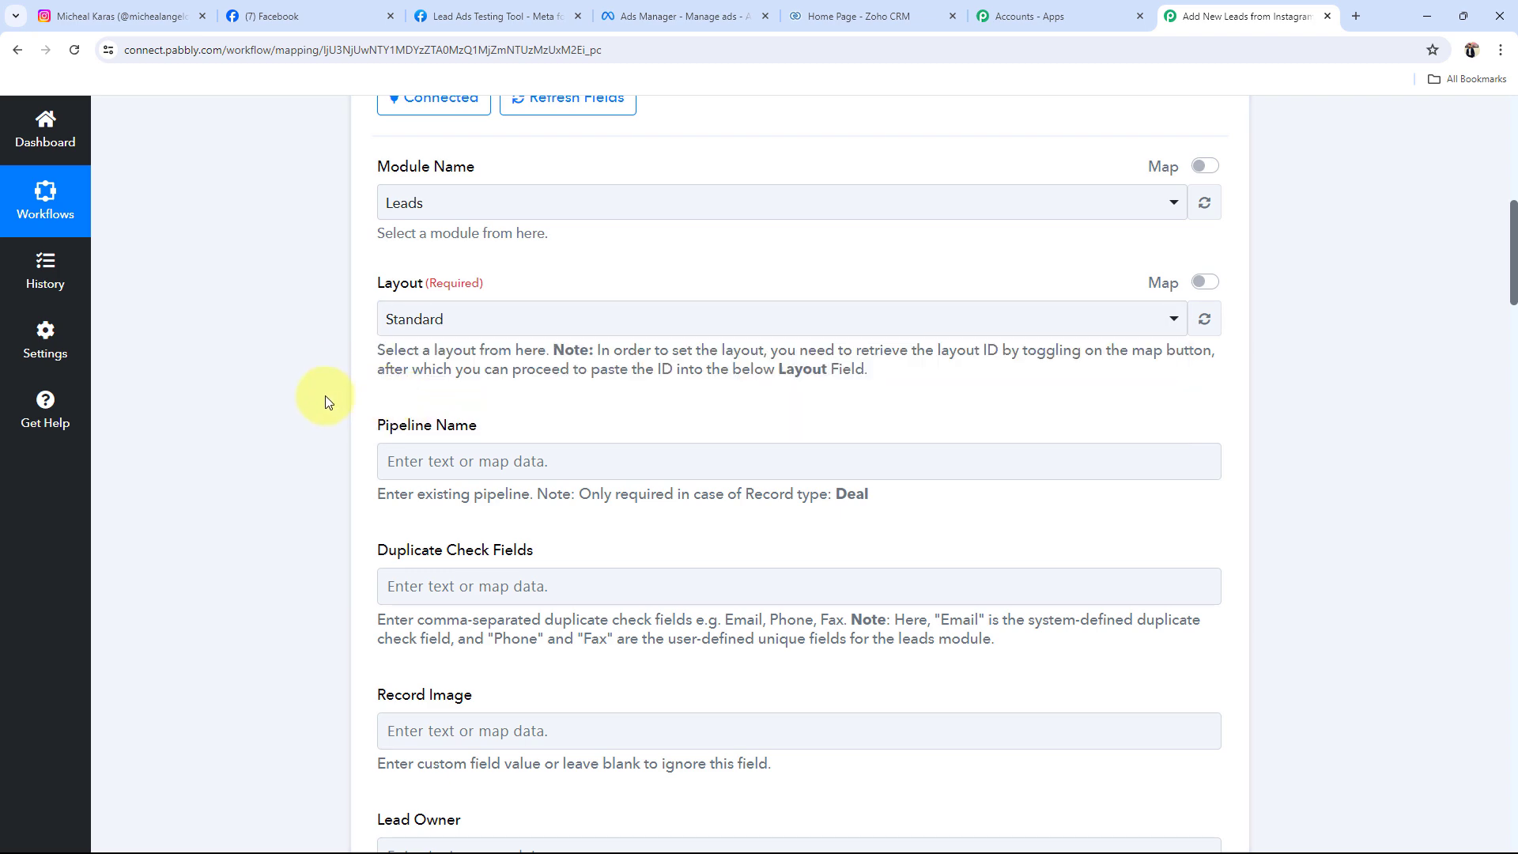
Step: Examine the Zoho CRM lead fields, review the response data captured by the Instagram Lead Ads trigger, and reopen the Zoho CRM action
scroll(272, 455, "down", 2)
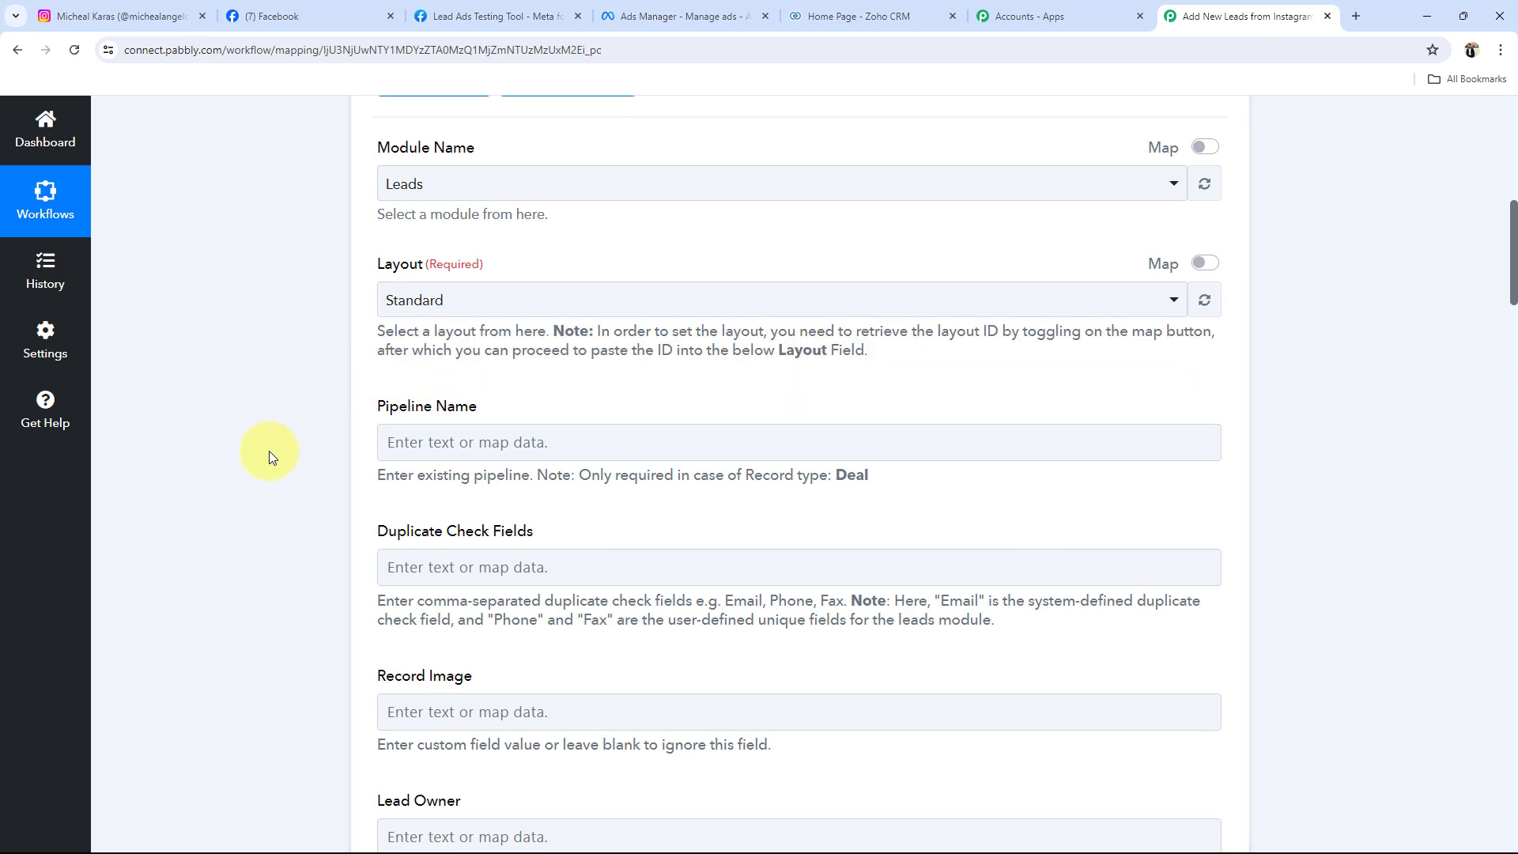
scroll(269, 457, "down", 3)
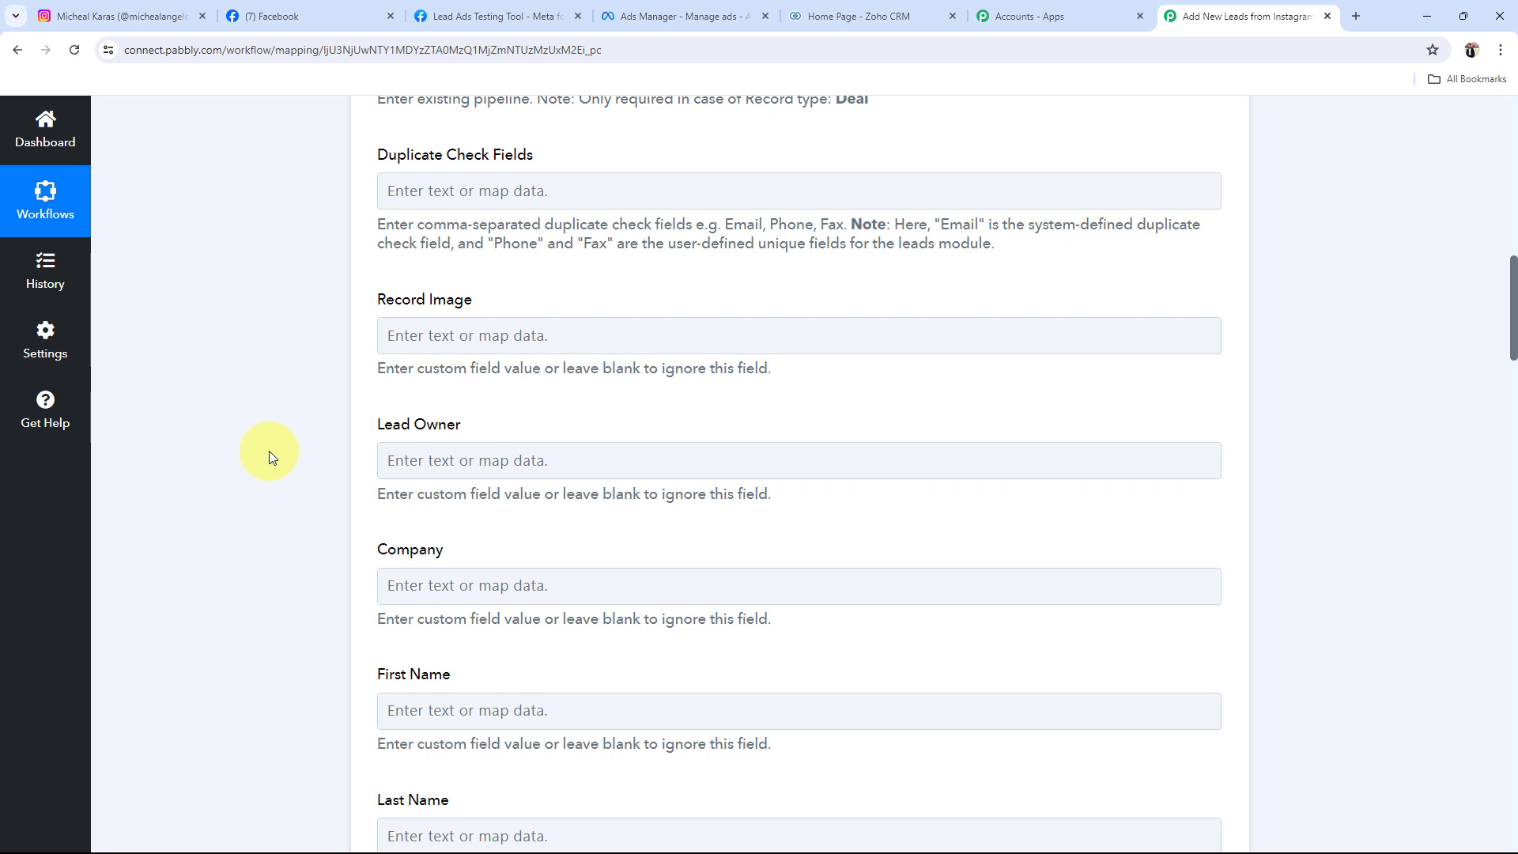
scroll(268, 457, "down", 2)
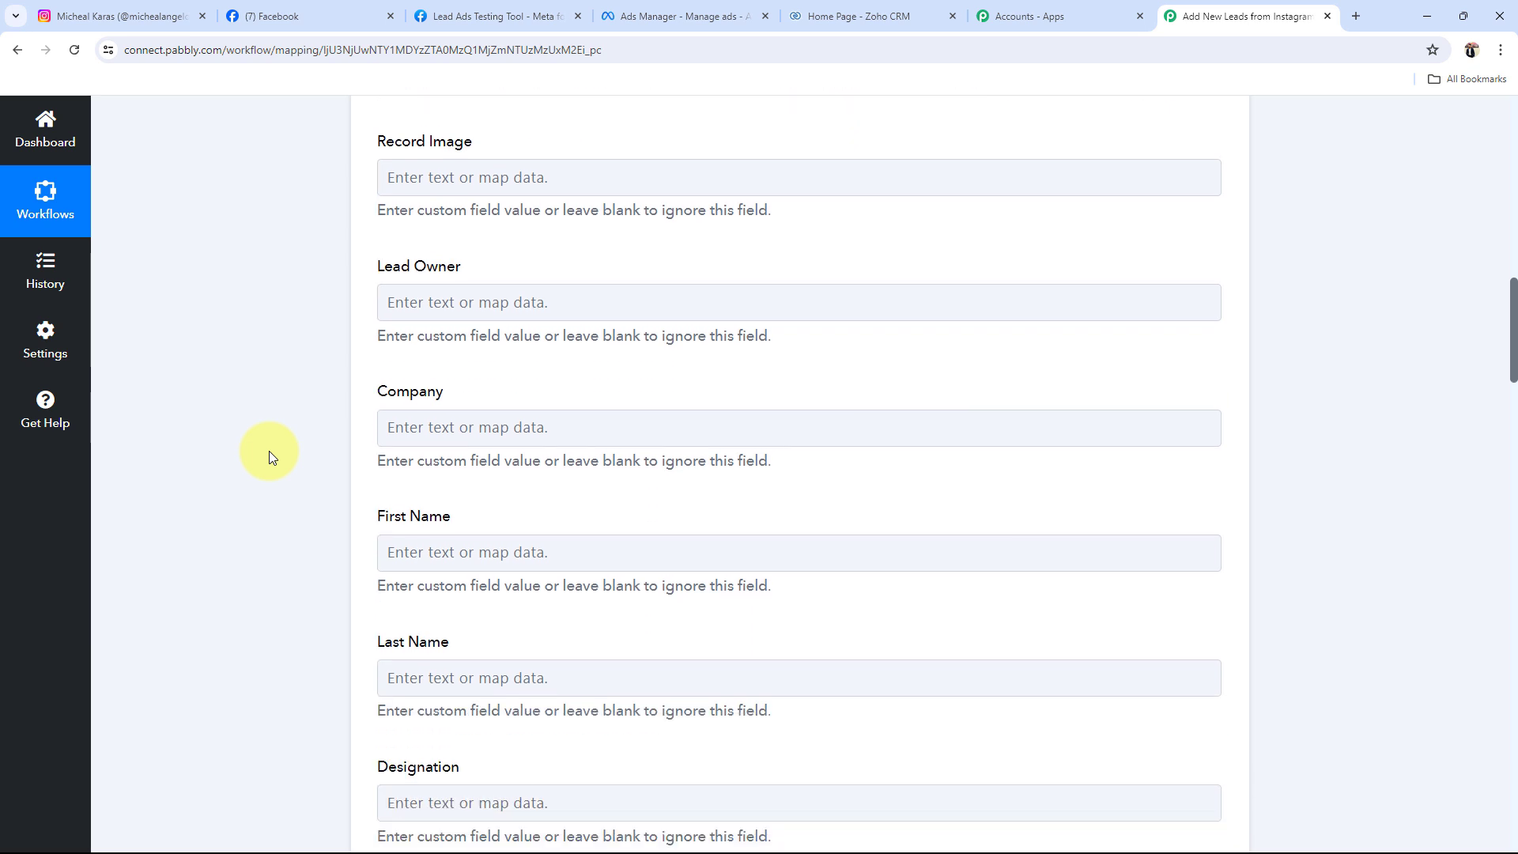
scroll(268, 457, "down", 4)
left_click_drag(338, 199, 504, 198)
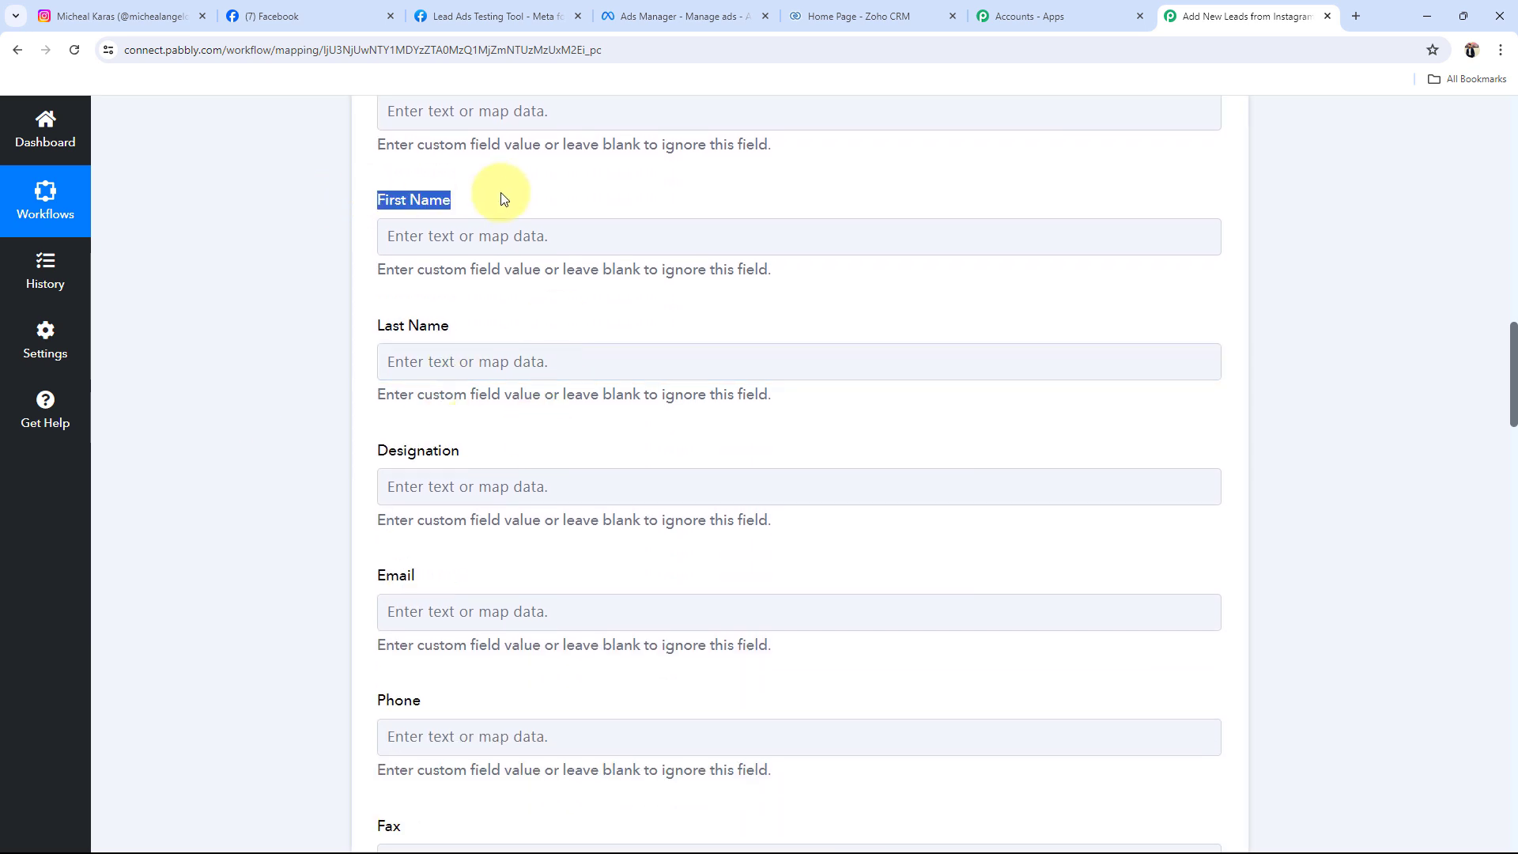
left_click(267, 443)
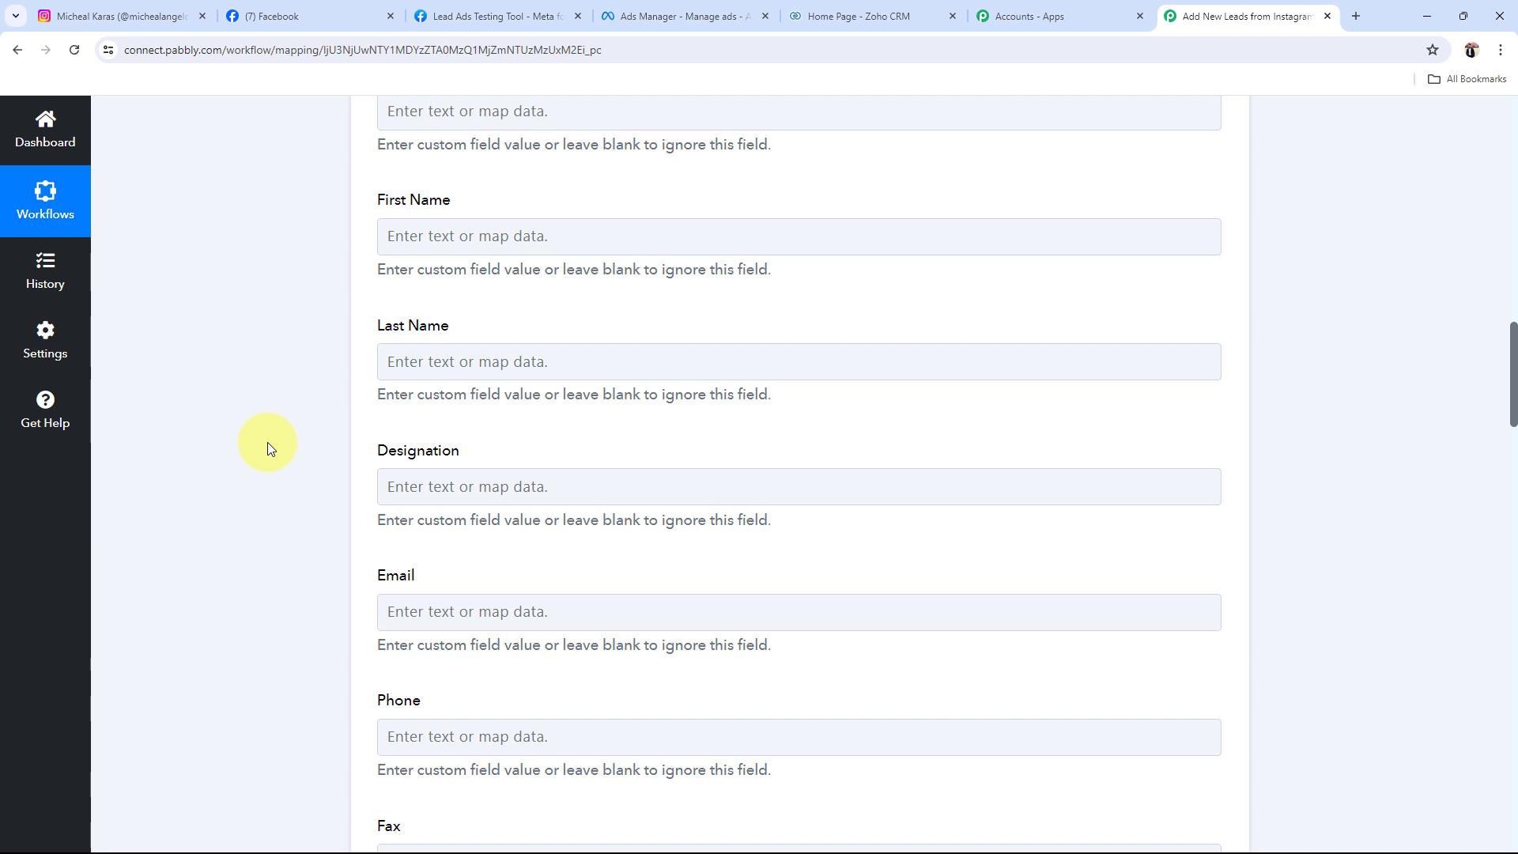
scroll(267, 442, "up", 15)
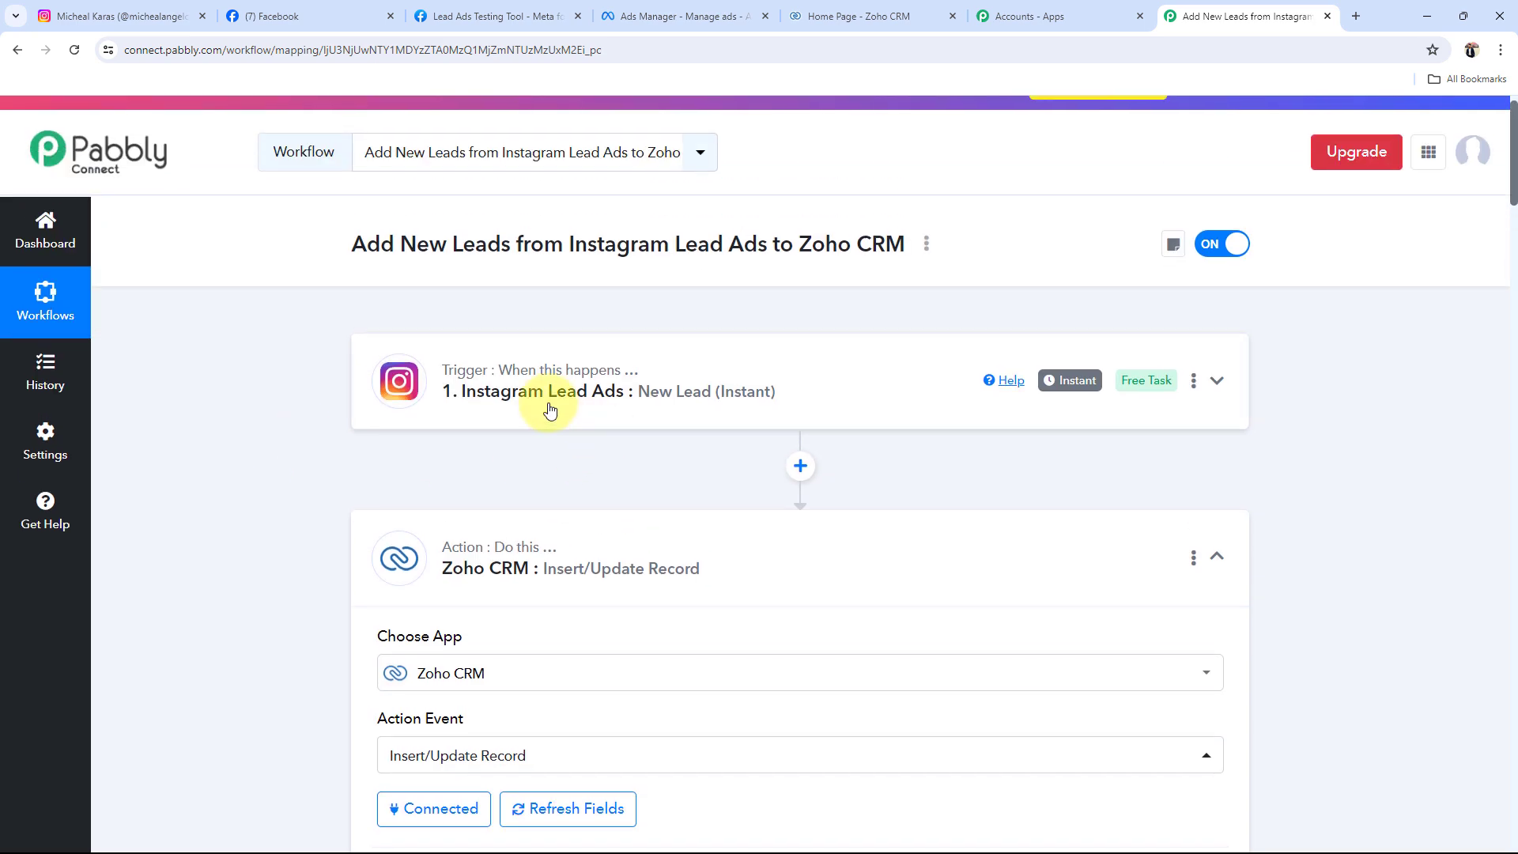
left_click(551, 409)
scroll(308, 490, "down", 18)
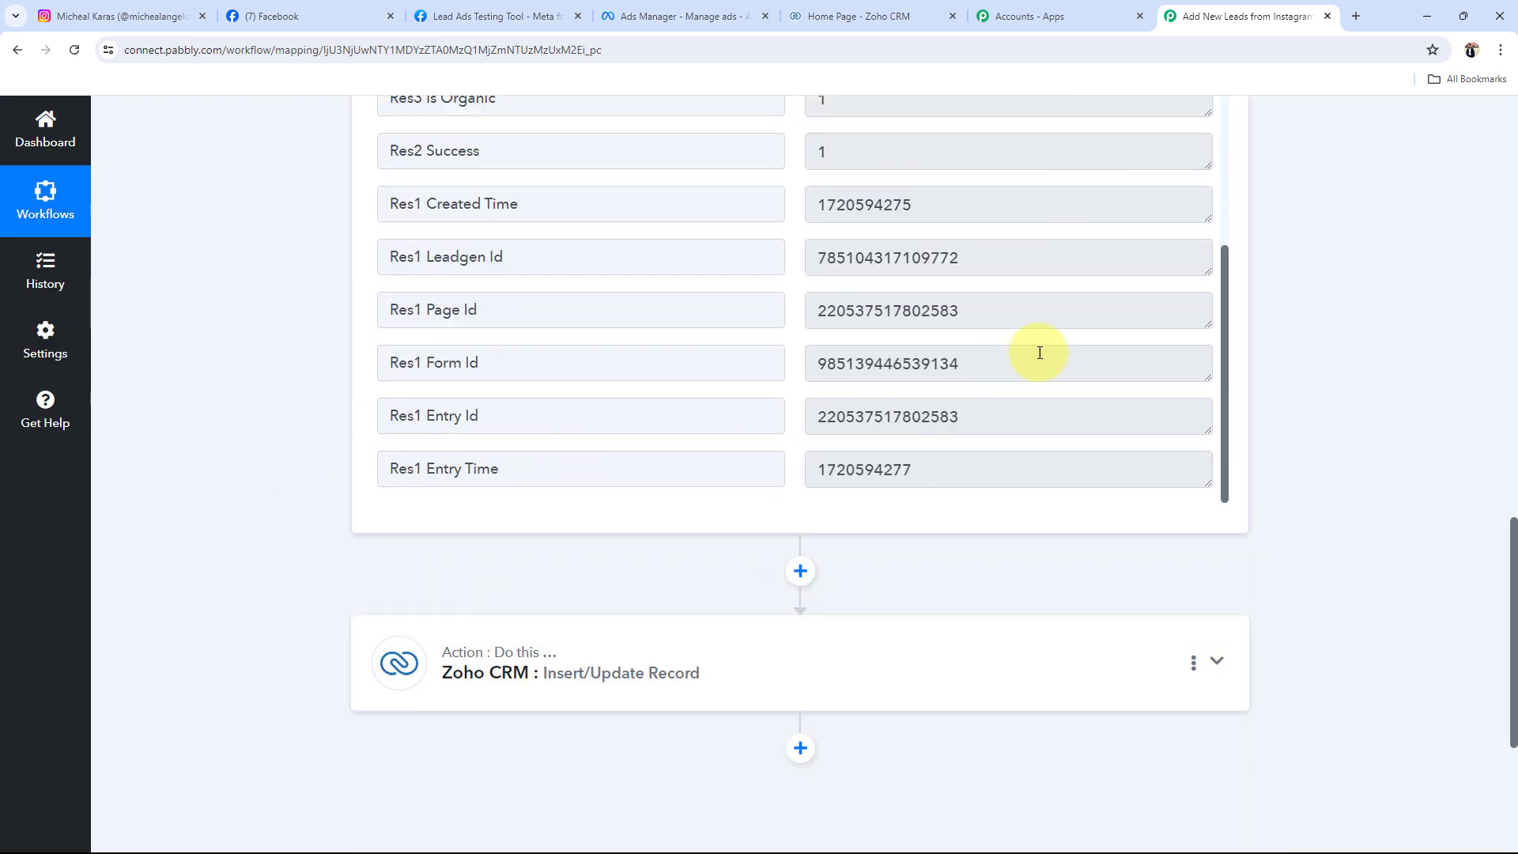
left_click_drag(1019, 361, 826, 367)
scroll(266, 383, "down", 4)
left_click(512, 337)
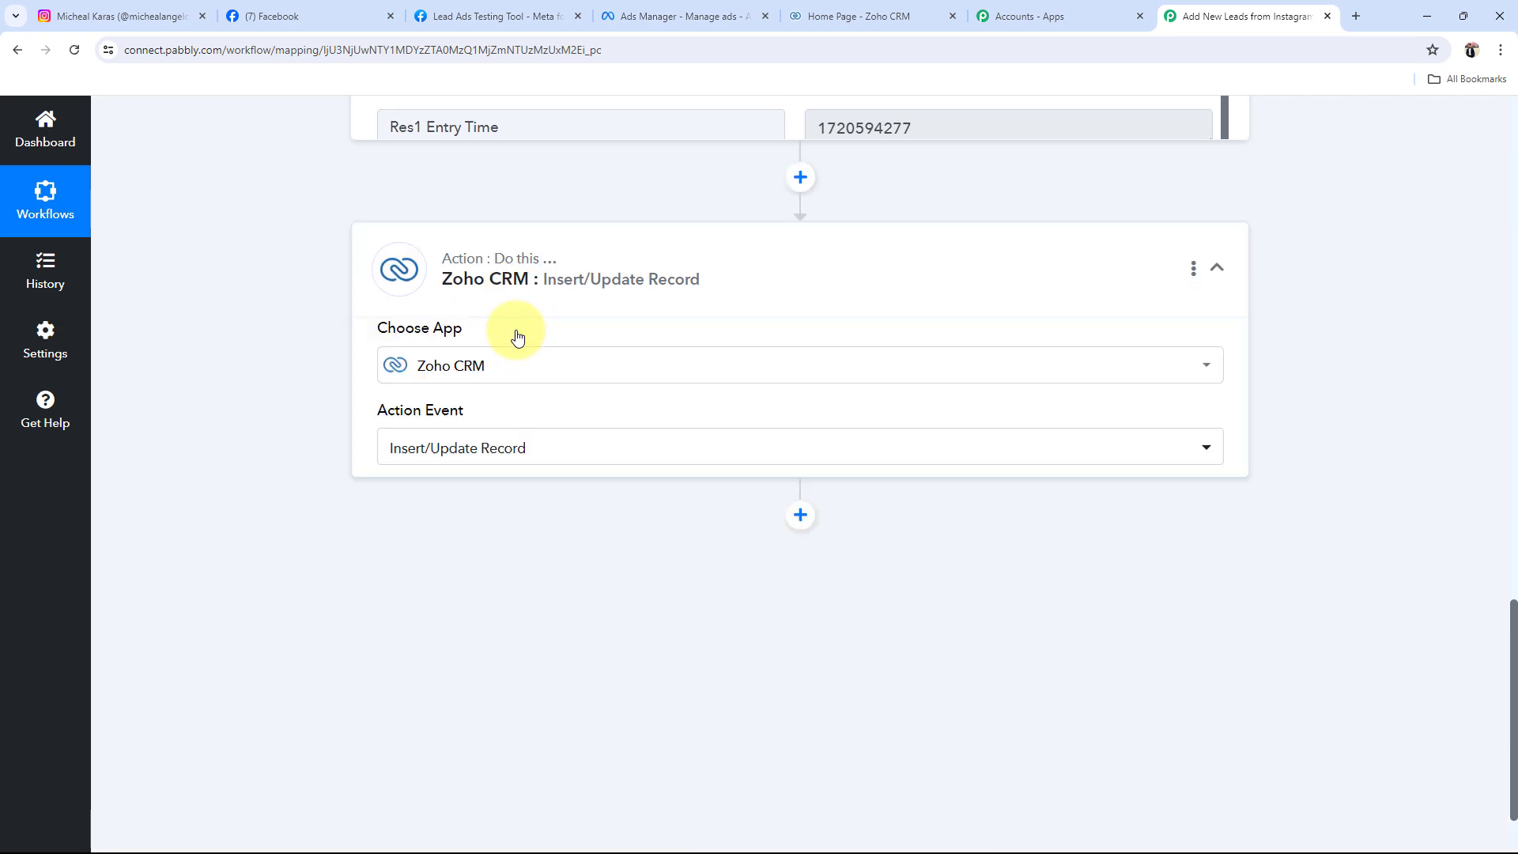
Step: Map the First Name field of the Zoho CRM lead to Res4 First Name from the Instagram Lead Ads trigger
scroll(343, 411, "down", 13)
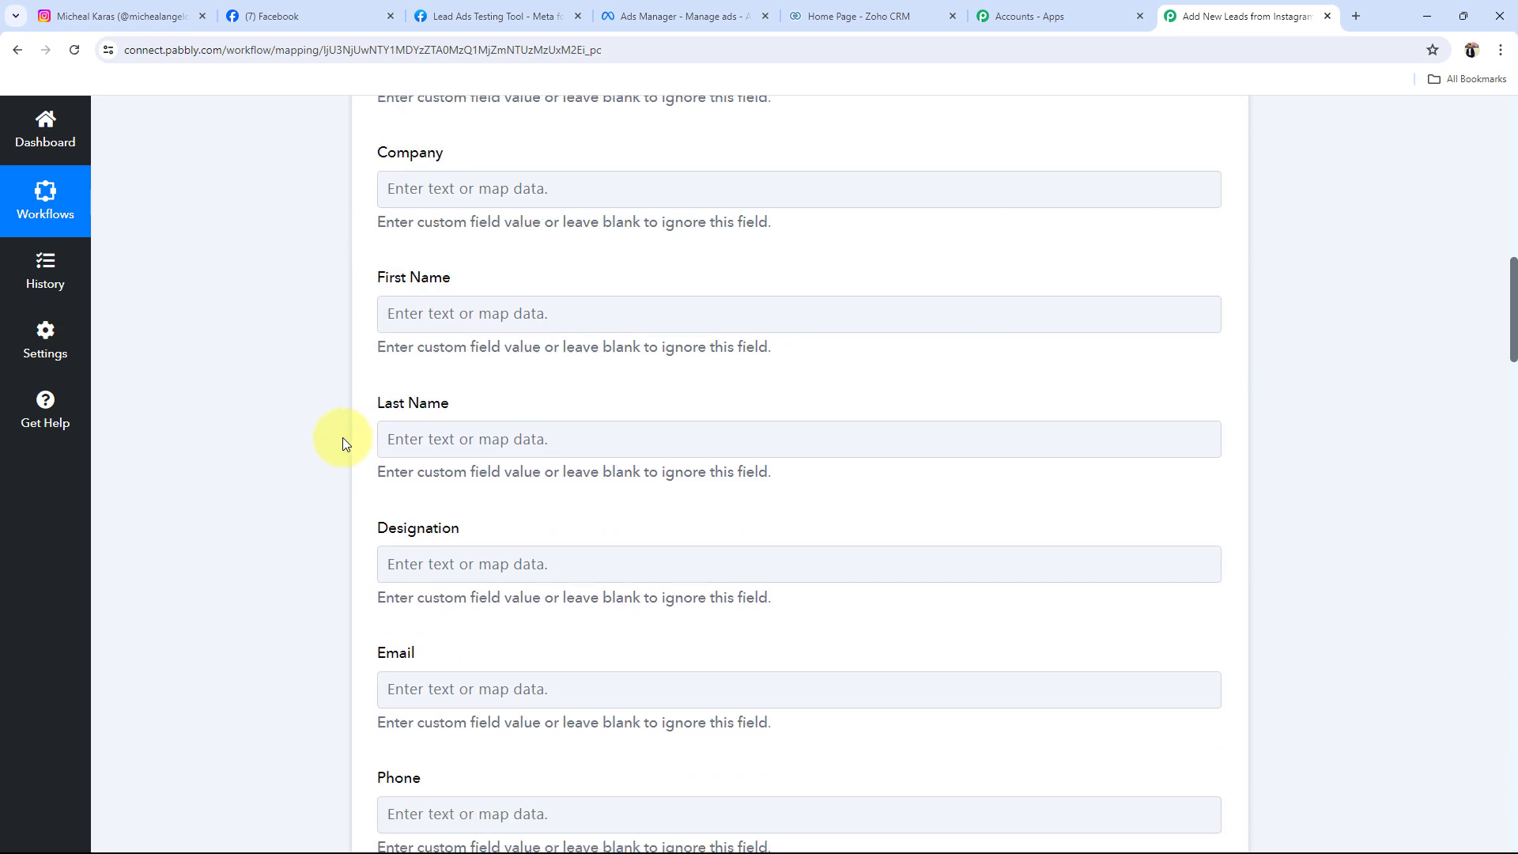
scroll(343, 444, "down", 3)
scroll(343, 441, "up", 4)
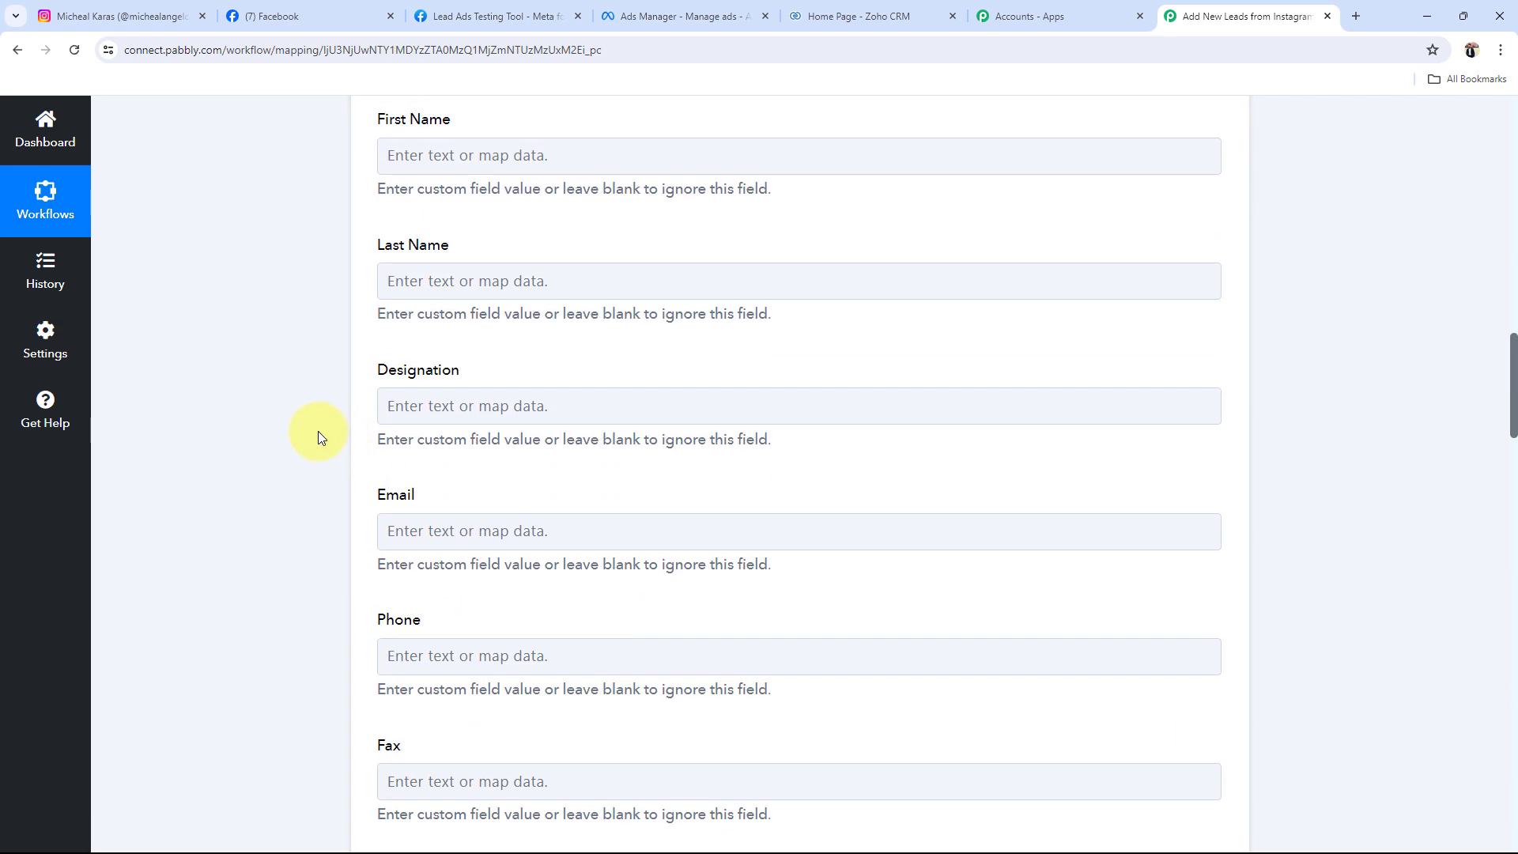
scroll(332, 450, "up", 1)
scroll(247, 329, "up", 1)
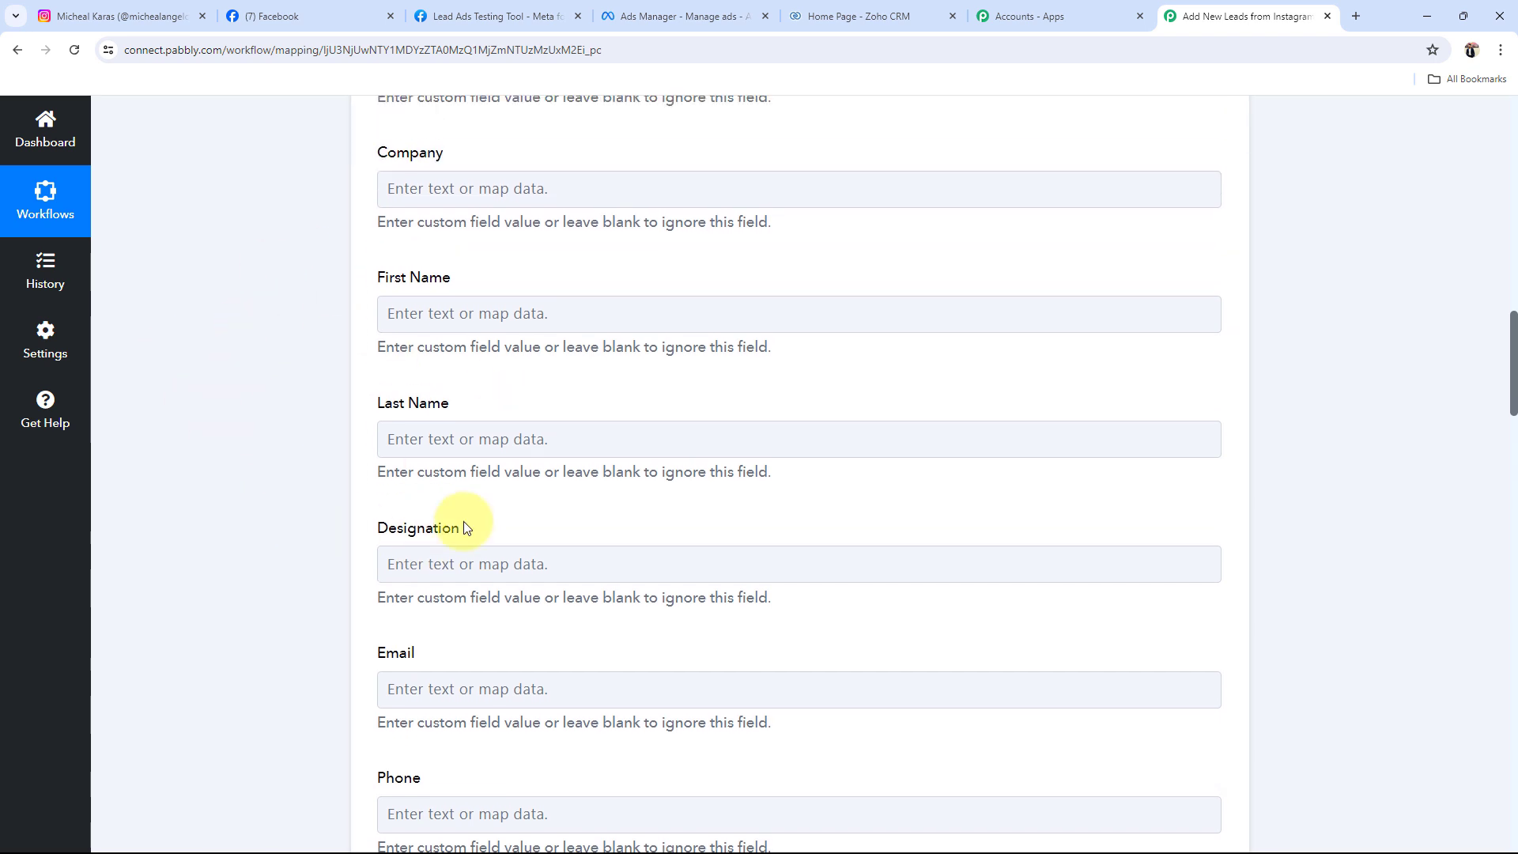
left_click(463, 320)
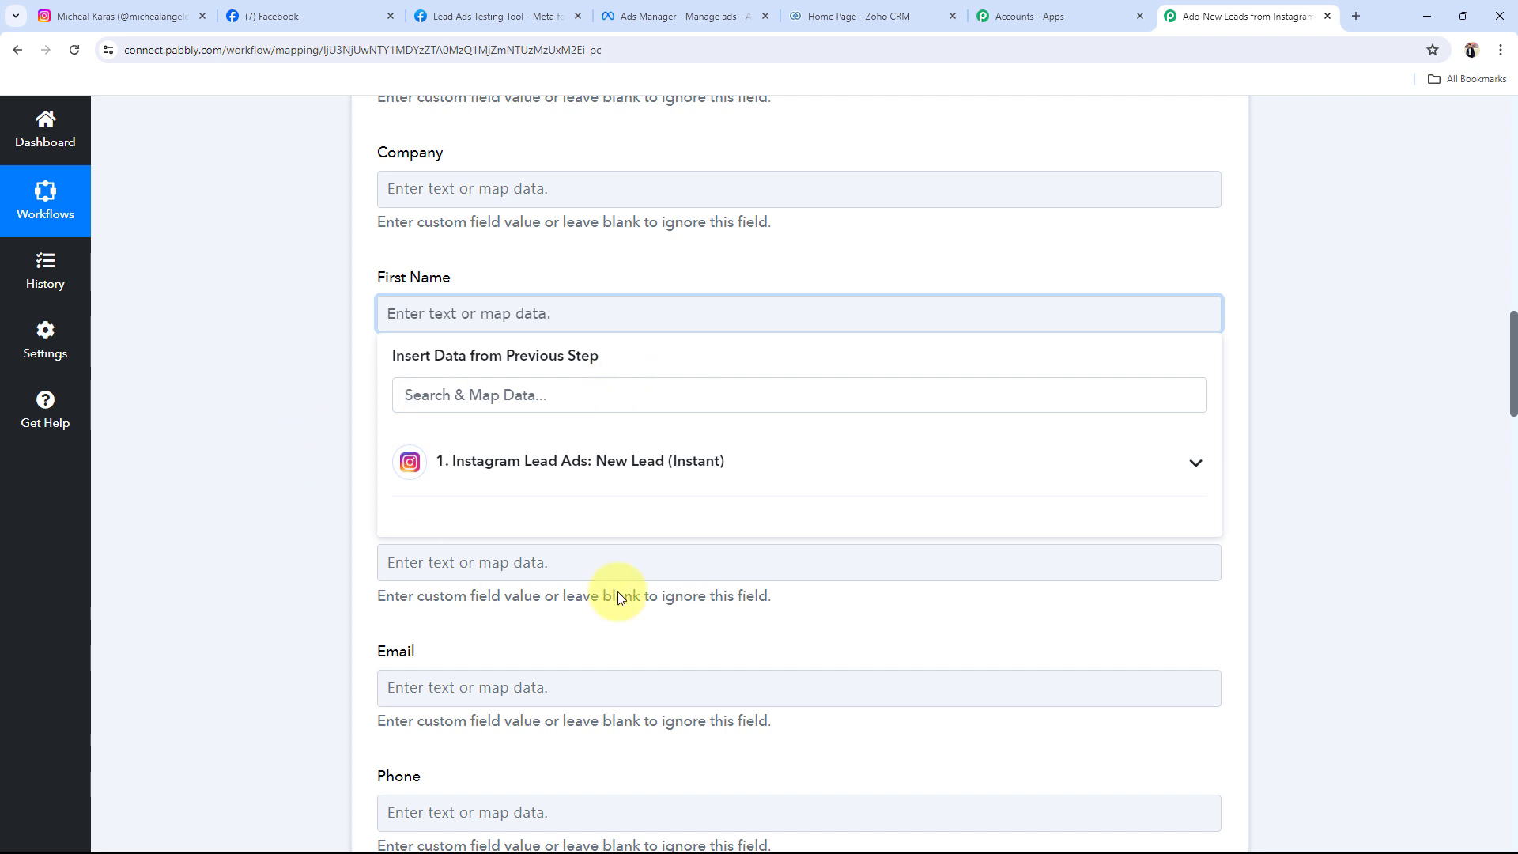
left_click(1206, 467)
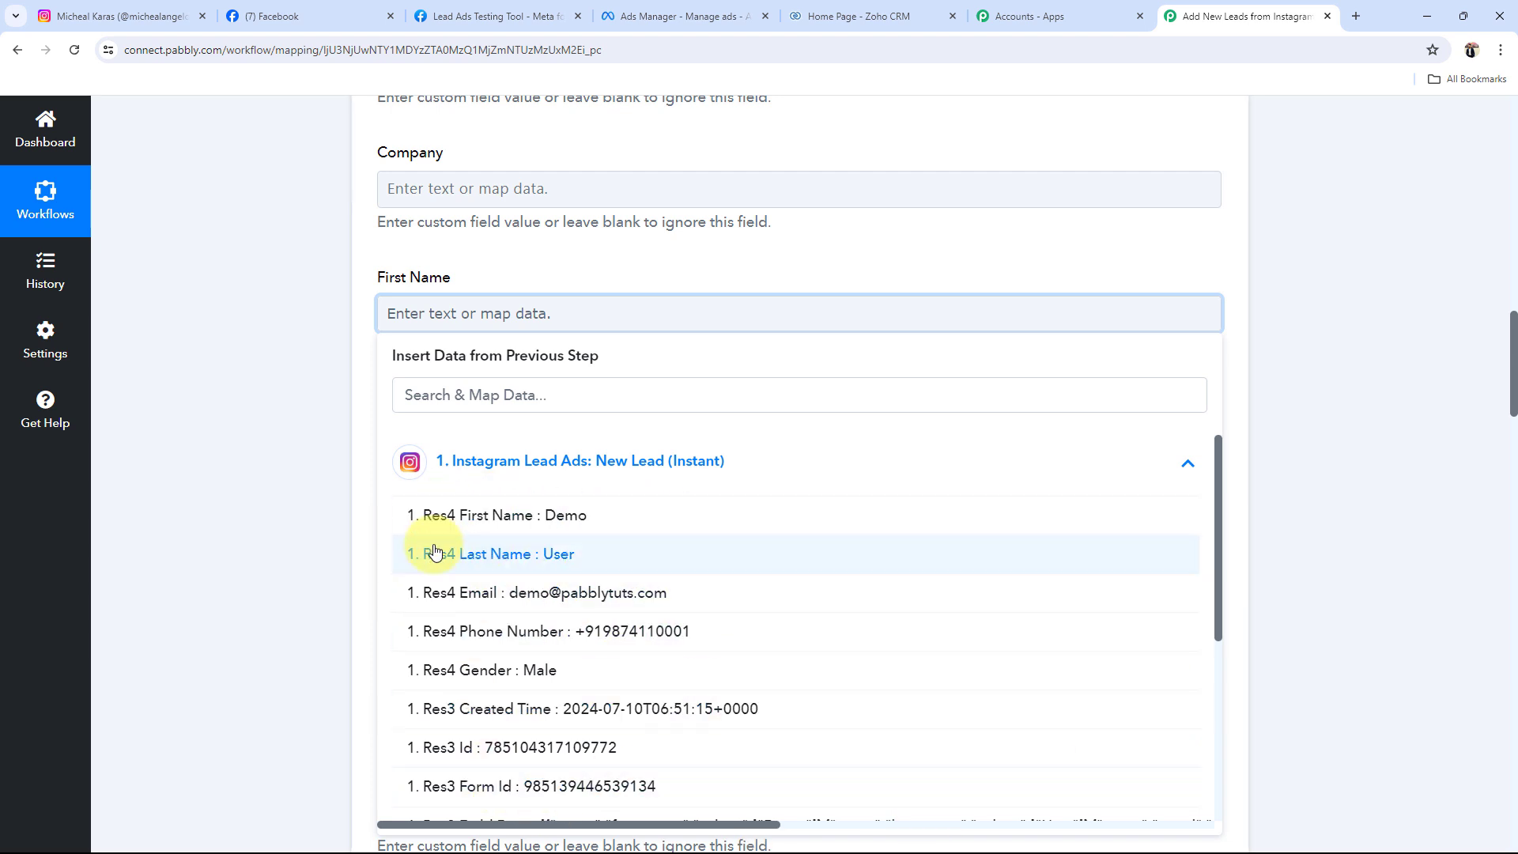
left_click(448, 519)
left_click(313, 465)
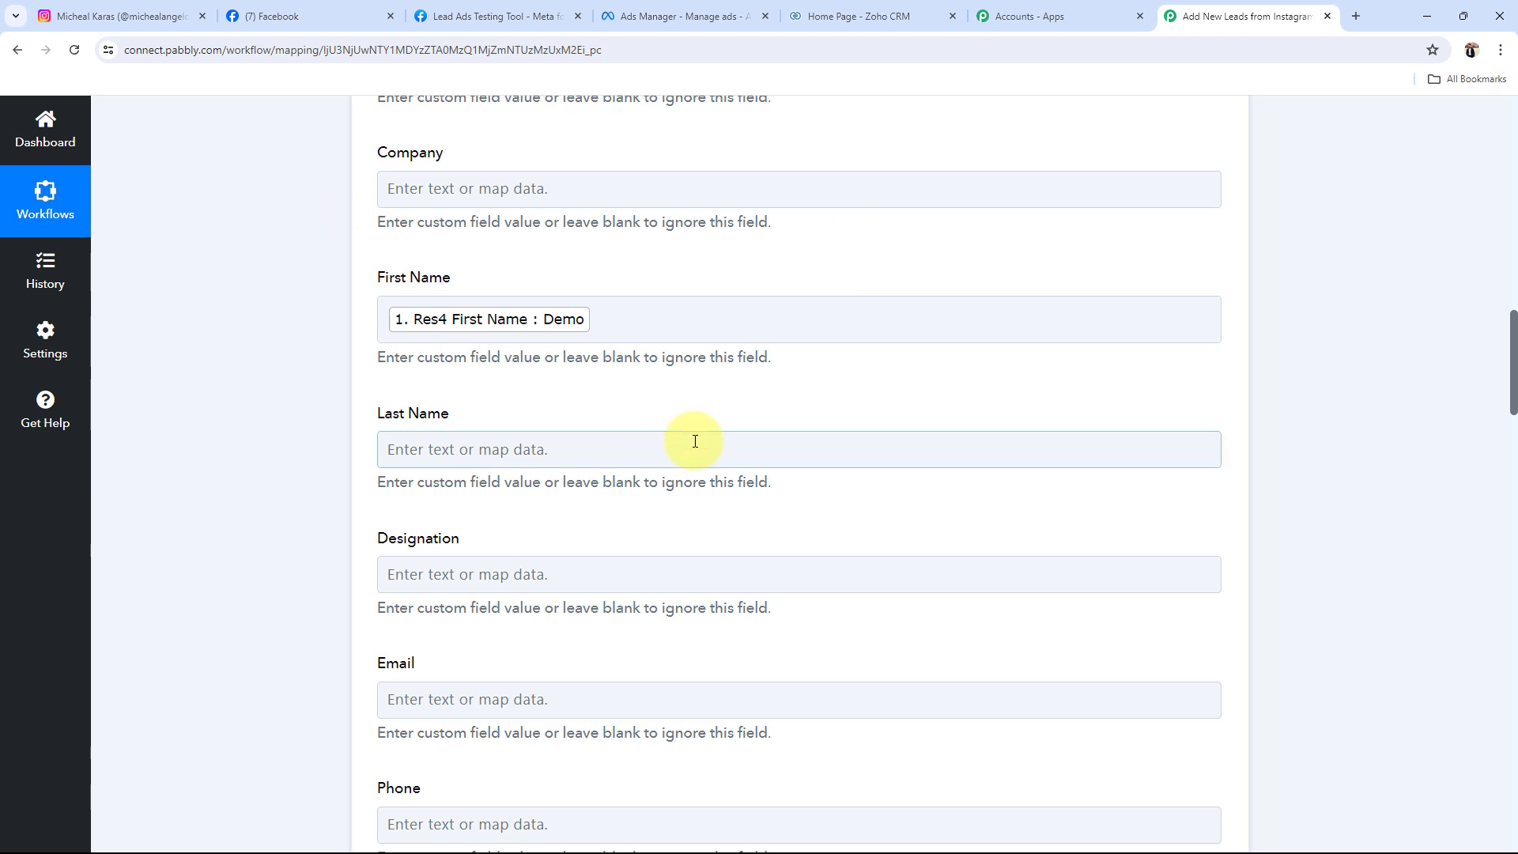
Step: Map the Last Name field of the Zoho CRM lead to Res4 Last Name from the Instagram Lead Ads trigger
scroll(237, 466, "down", 2)
left_click(427, 296)
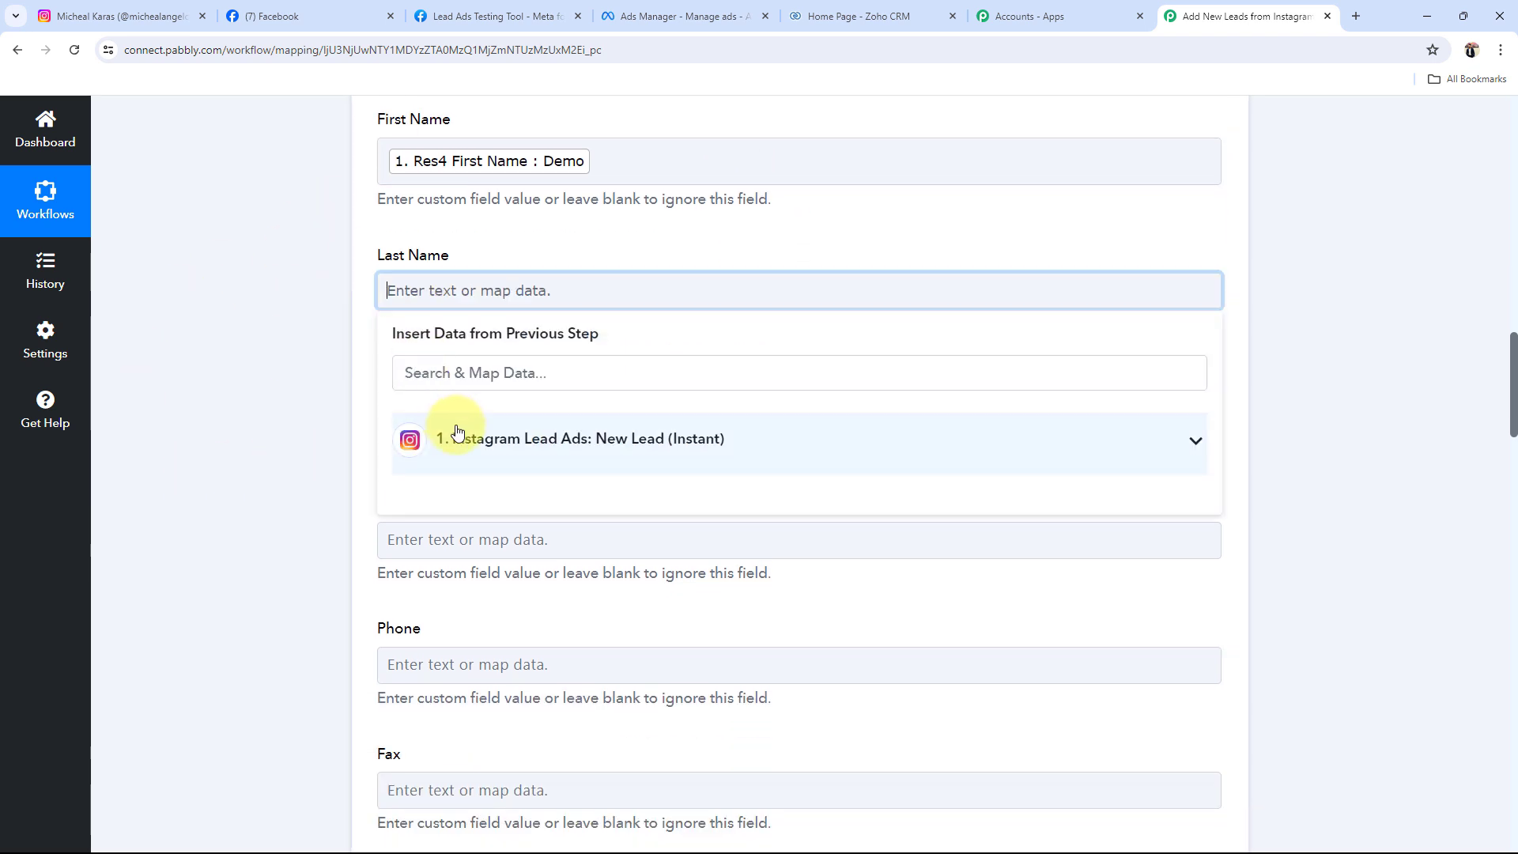
left_click(434, 440)
left_click(443, 535)
left_click(300, 344)
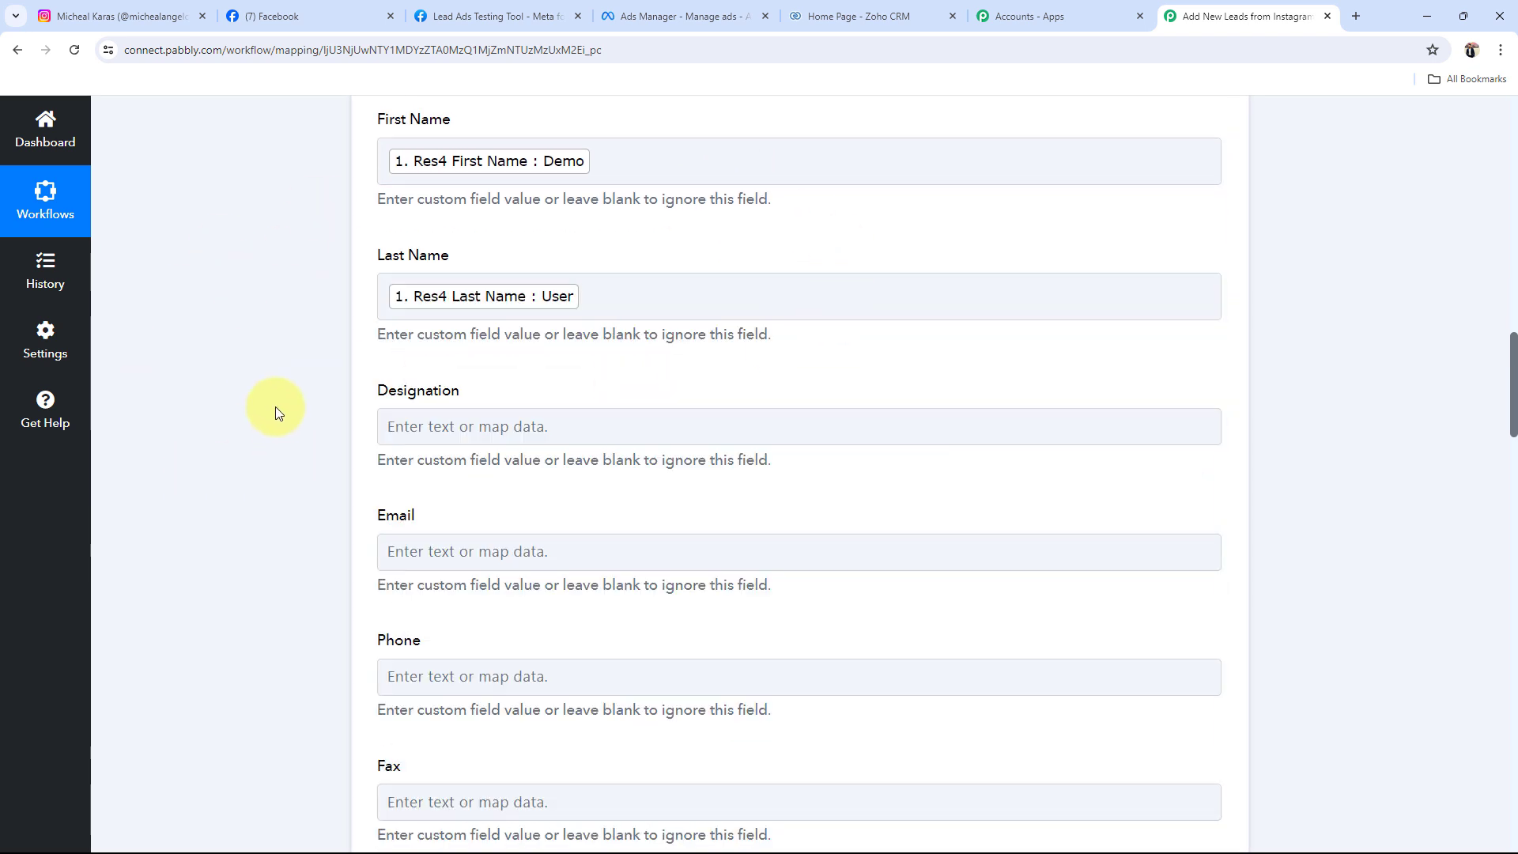
Step: Map the Email field of the Zoho CRM lead to Res4 Email from the Instagram Lead Ads trigger
scroll(282, 404, "down", 3)
left_click(467, 320)
left_click(459, 462)
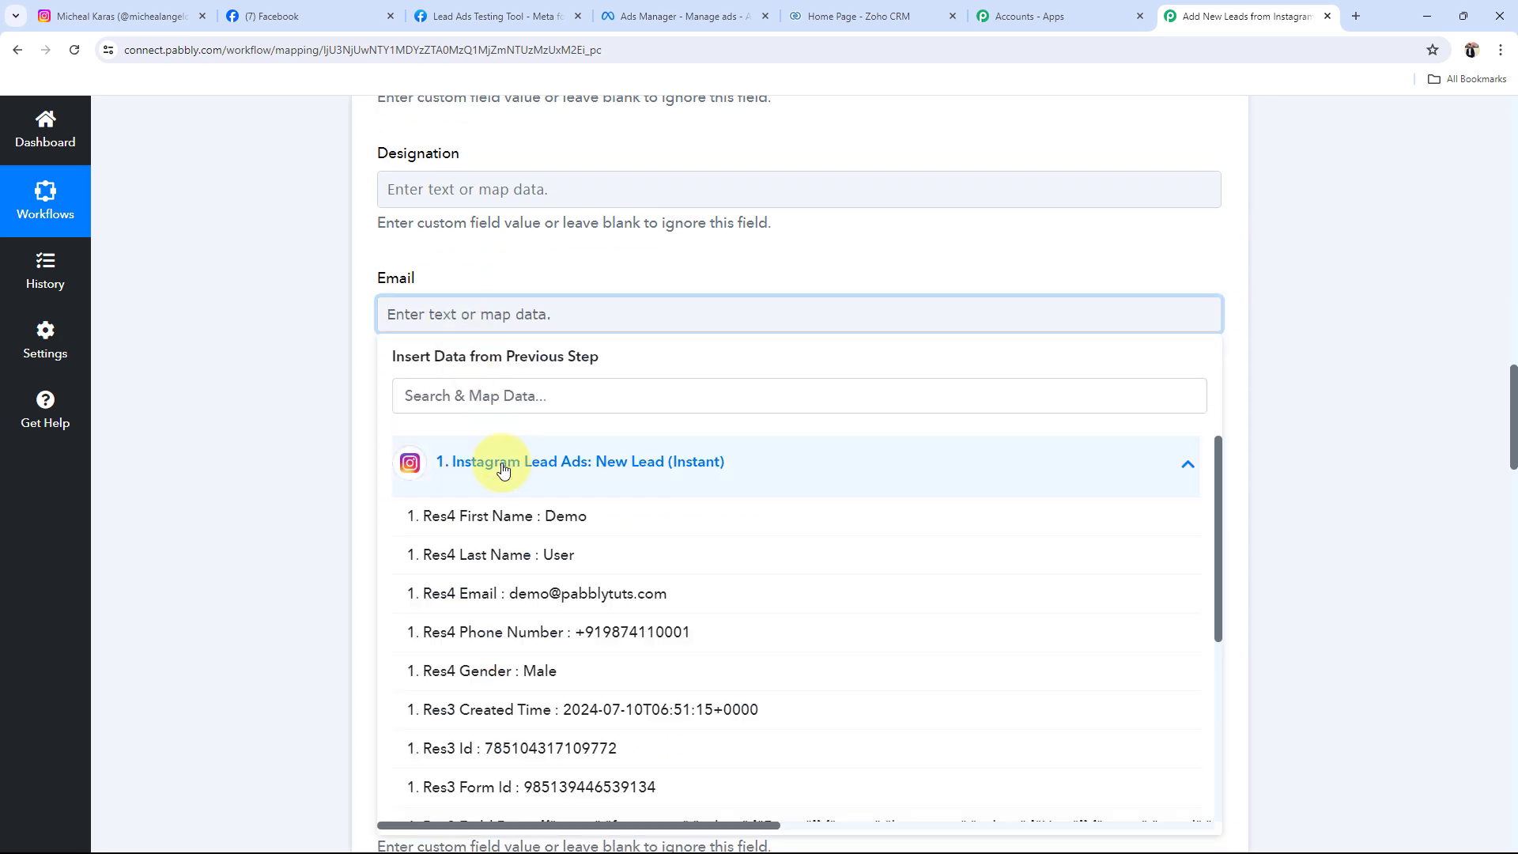
left_click(420, 595)
left_click(142, 410)
Step: Map the Mobile field of the Zoho CRM lead to Res4 Phone Number from the Instagram Lead Ads trigger
scroll(237, 443, "down", 2)
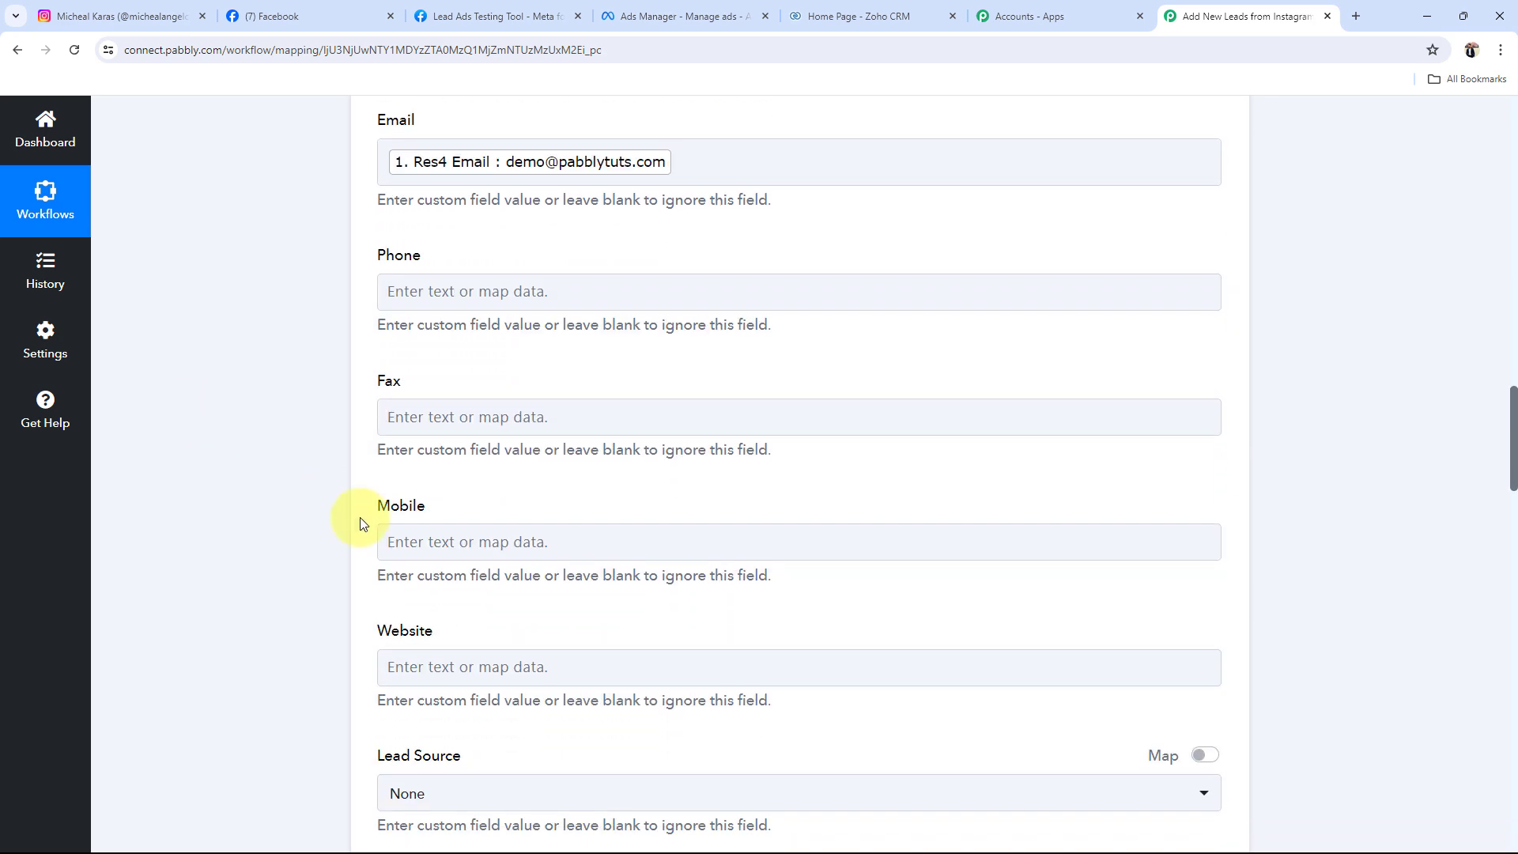
left_click(401, 538)
left_click(483, 673)
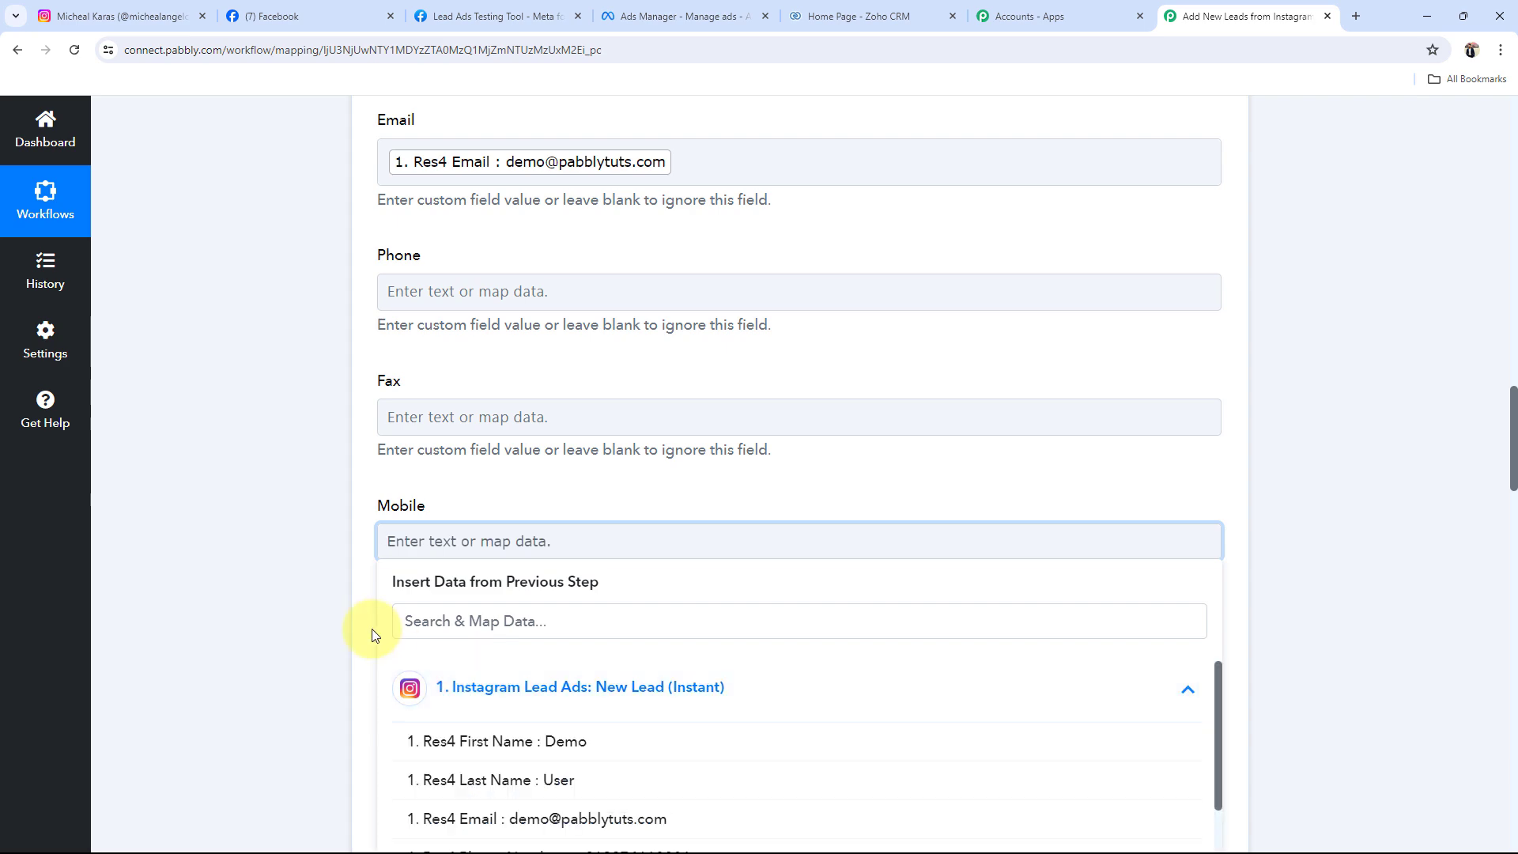
scroll(395, 640, "down", 2)
left_click(577, 713)
left_click(286, 519)
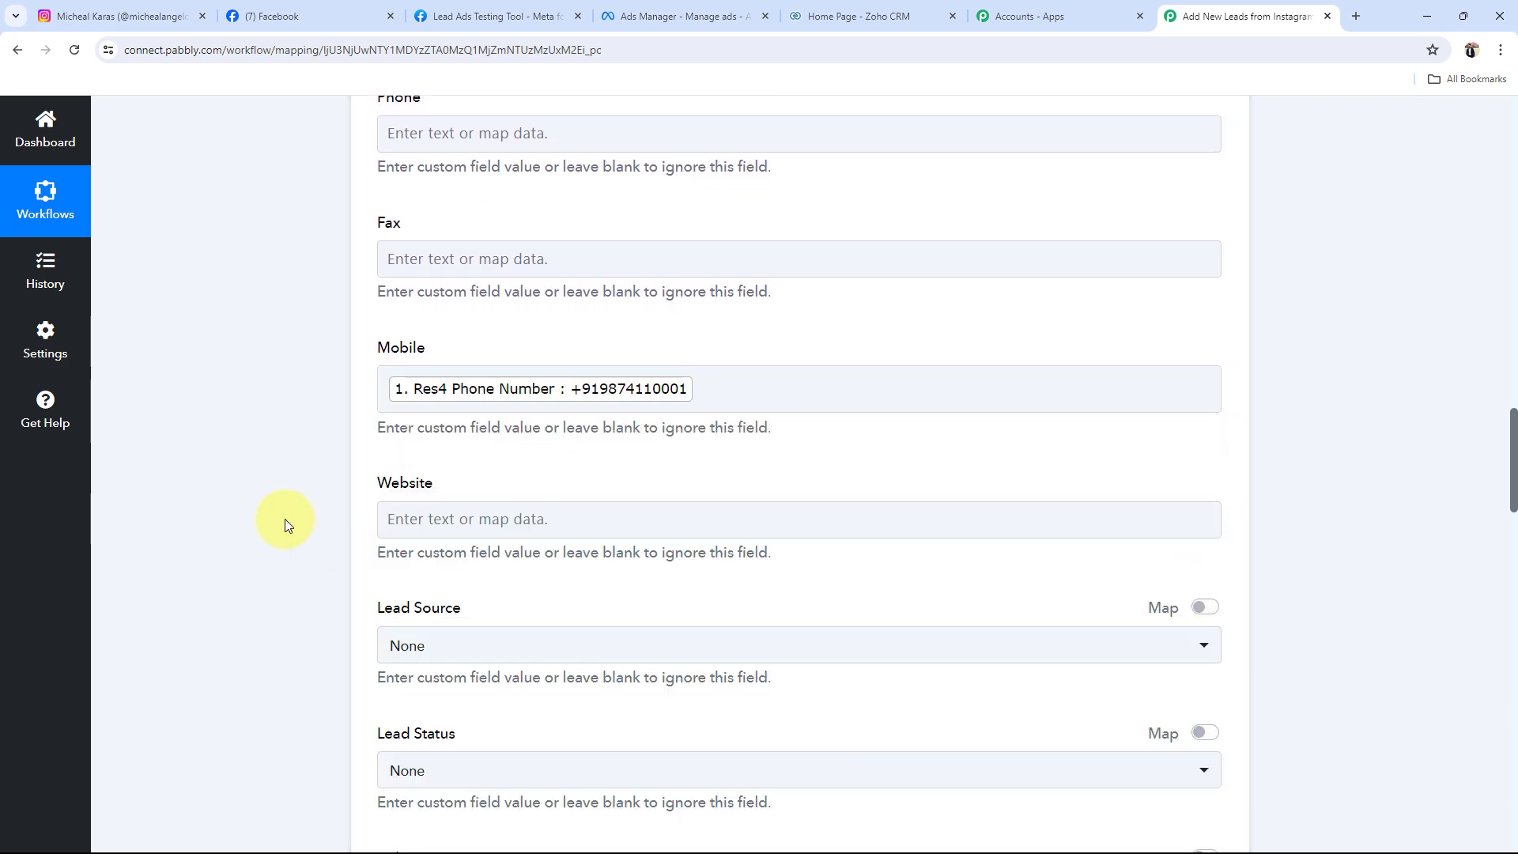
Step: Set the lead's Lead Source to Advertisement and its Lead Status to Contact in Future
scroll(275, 519, "down", 4)
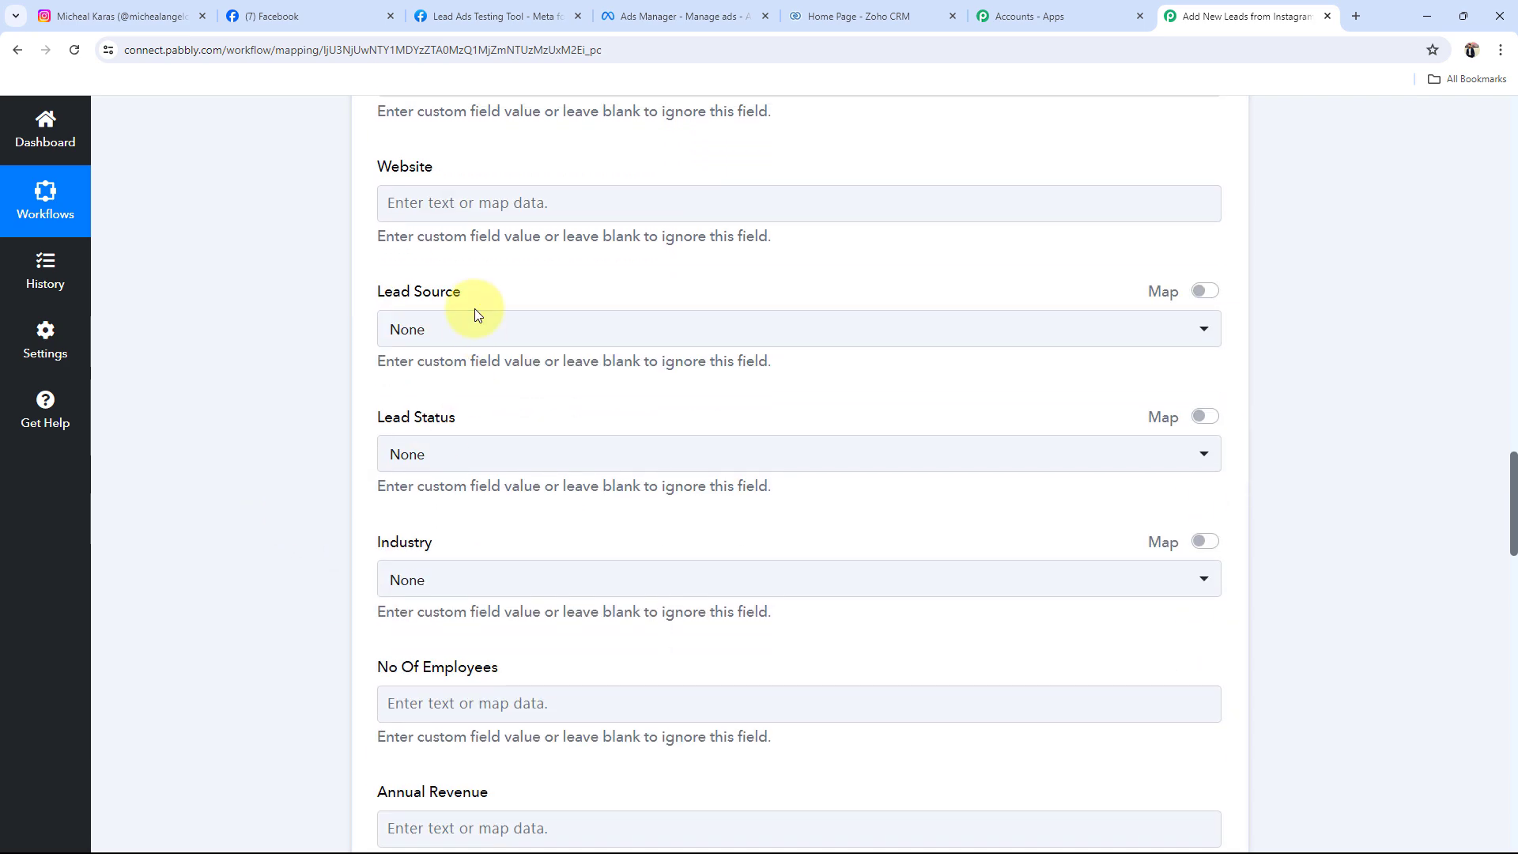
left_click(466, 332)
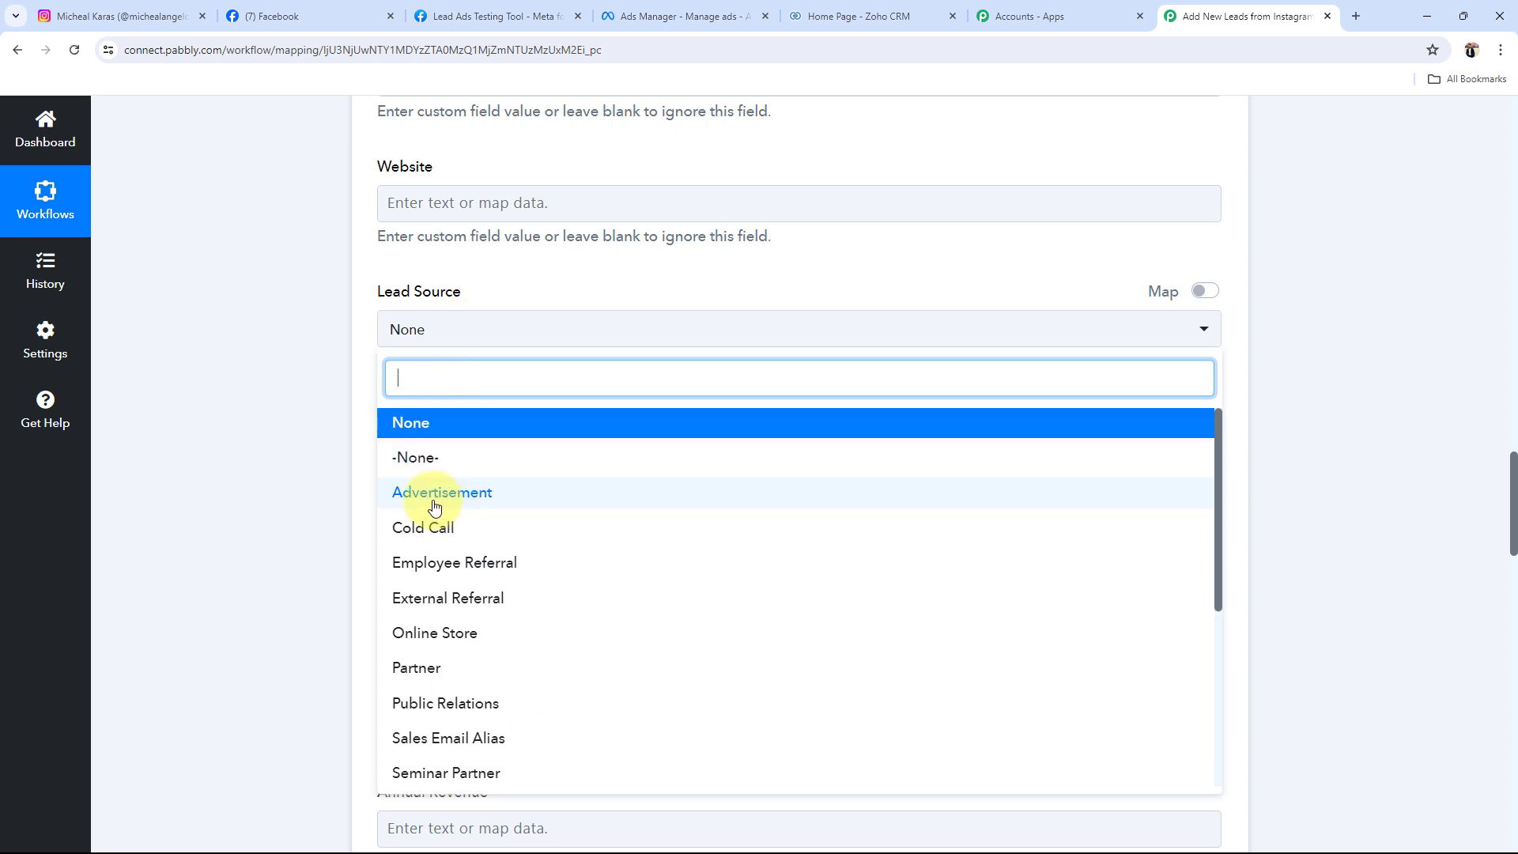
left_click(433, 493)
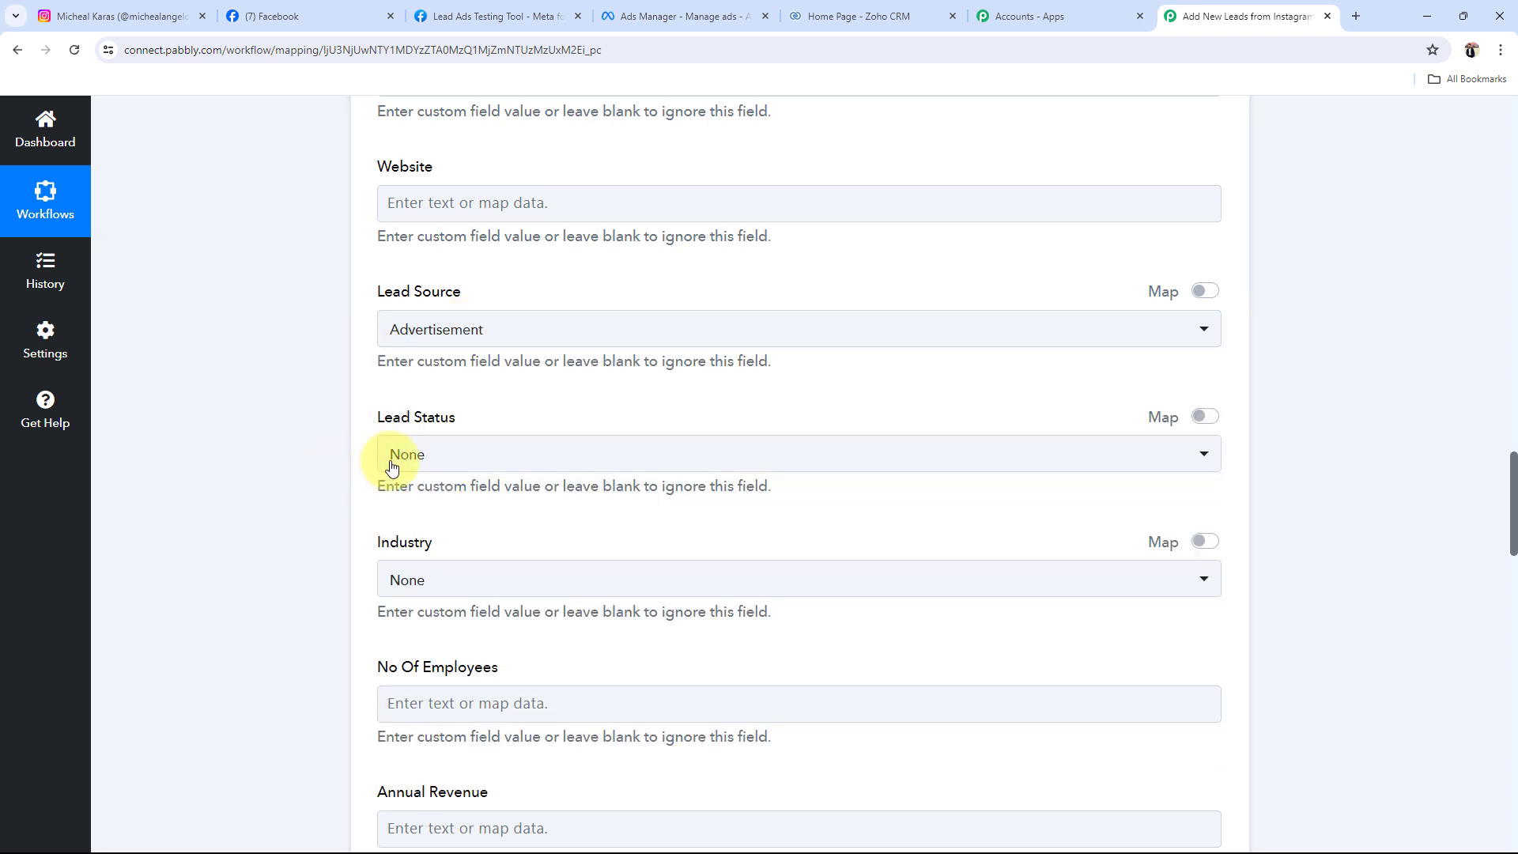
left_click(427, 465)
left_click(396, 652)
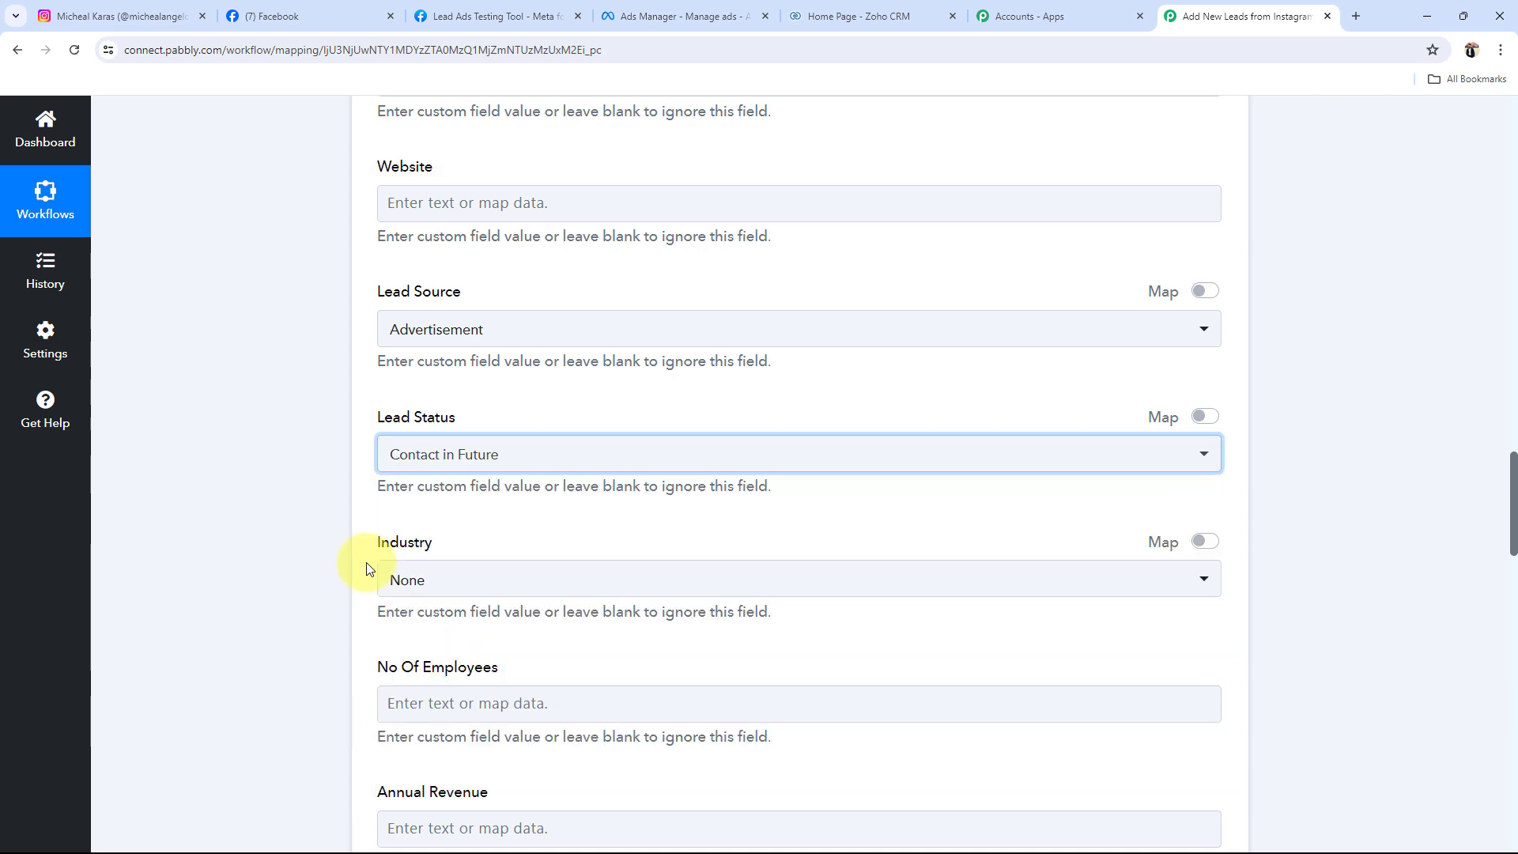
Step: Set the Rating field of the Zoho CRM lead to Active
scroll(286, 506, "down", 4)
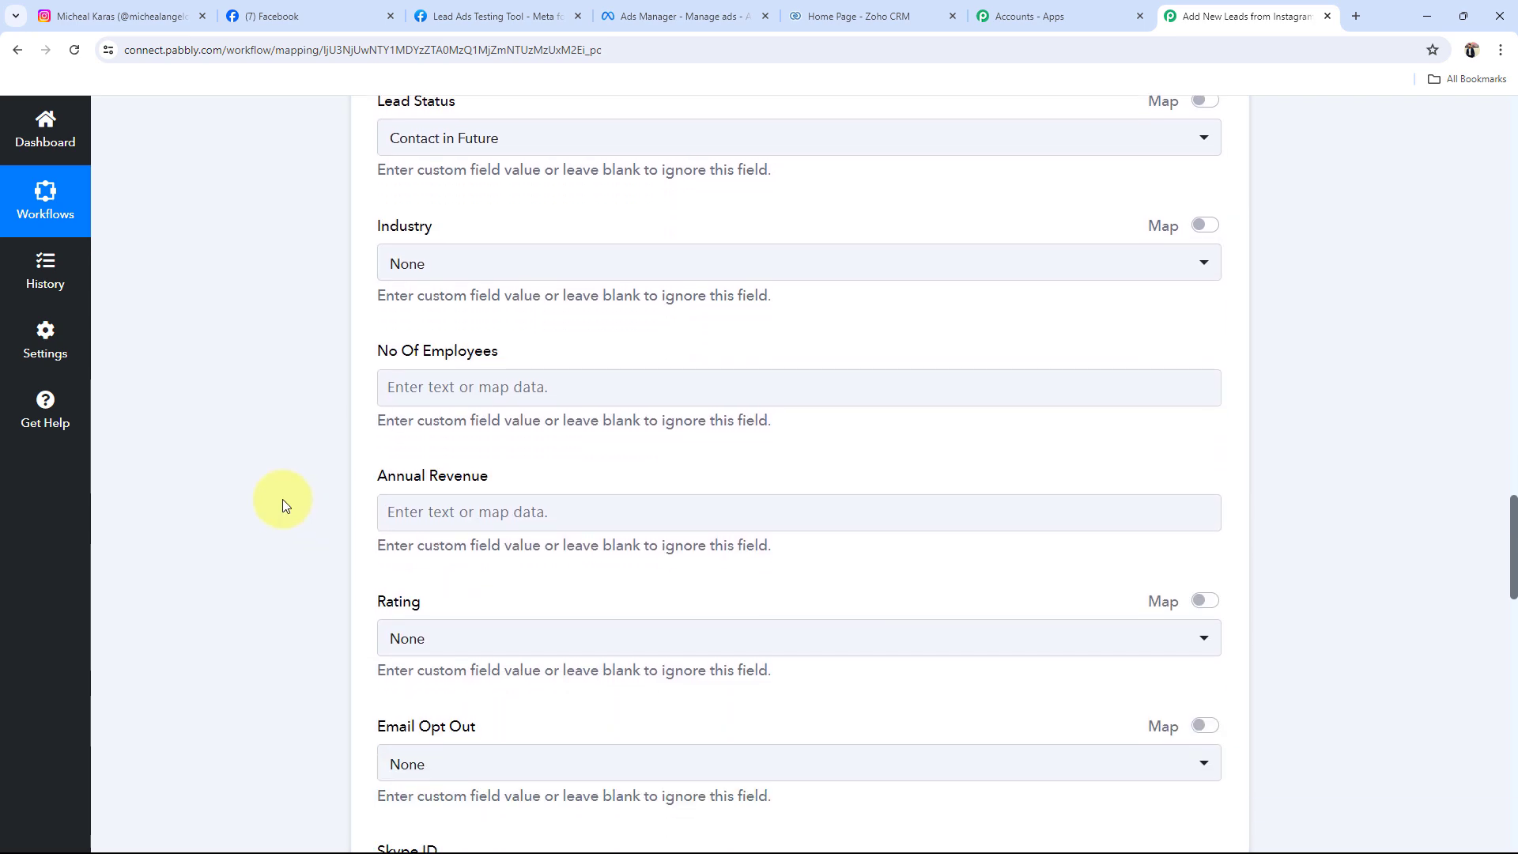
scroll(282, 498, "down", 3)
left_click(463, 396)
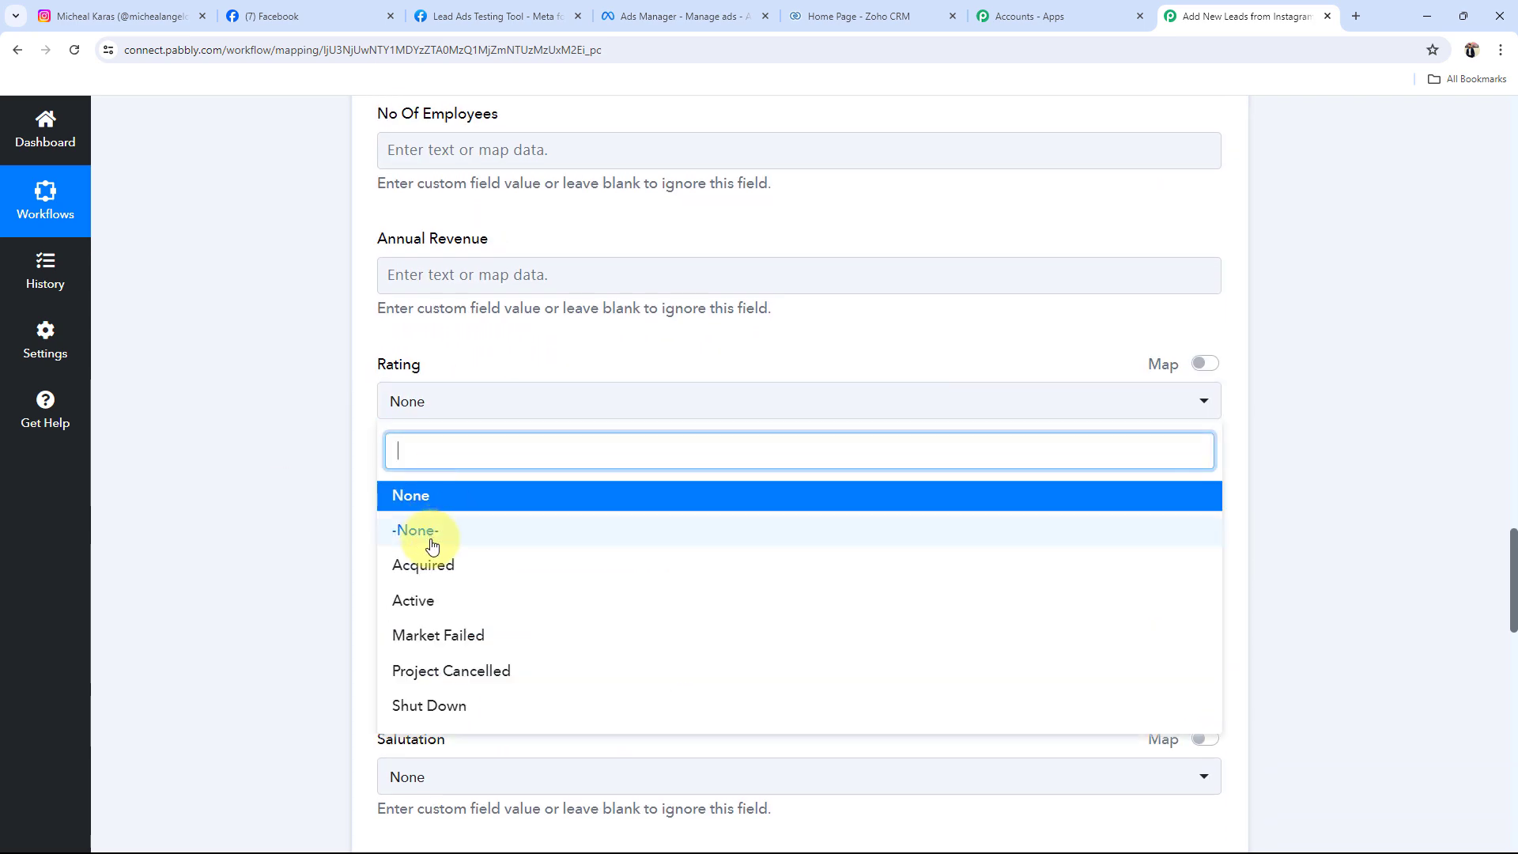
left_click(424, 600)
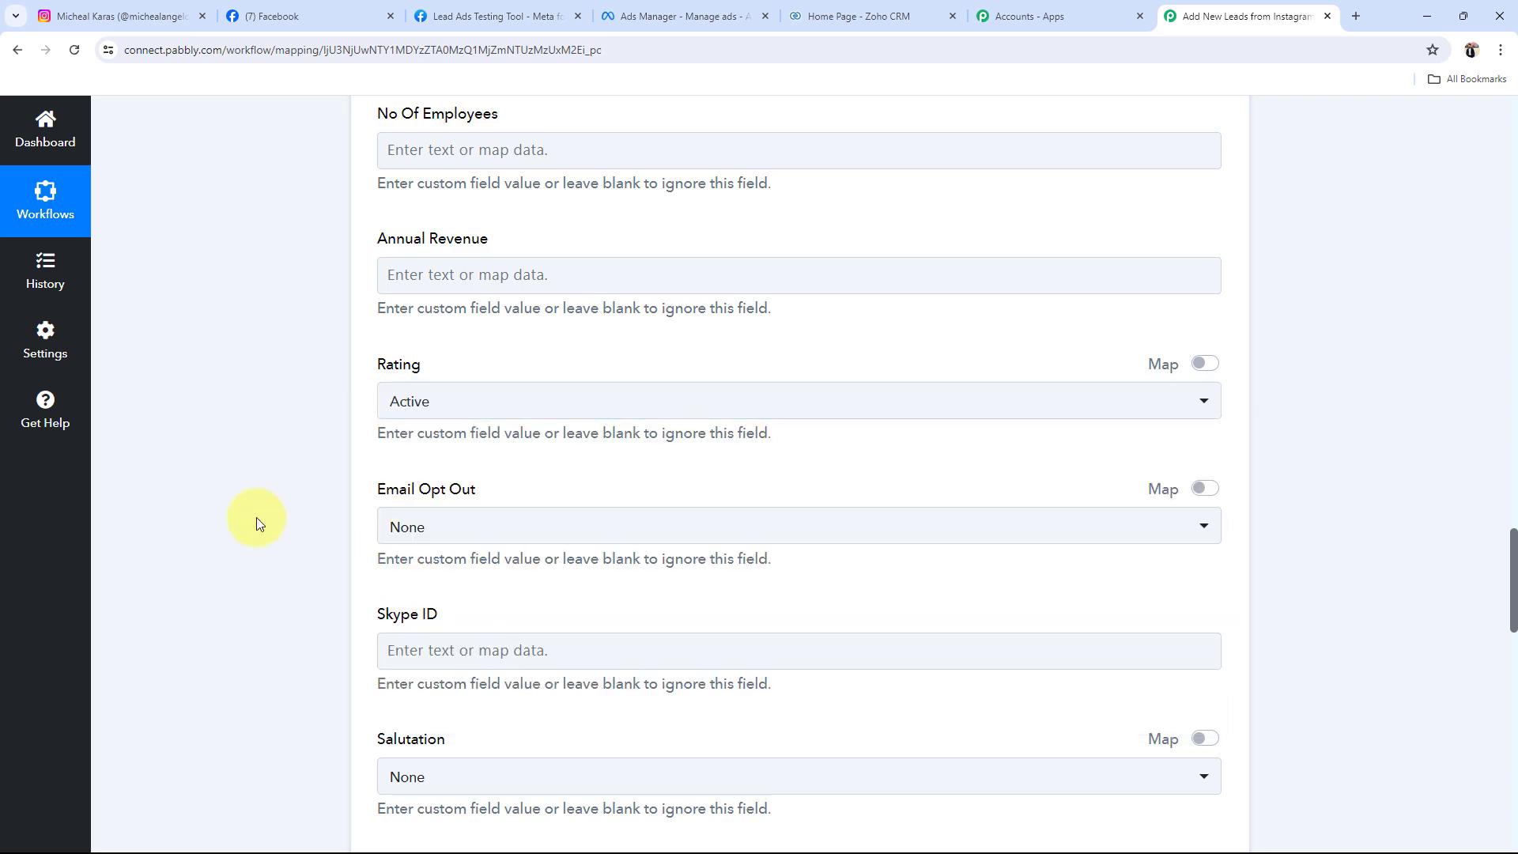
Step: Examine the remaining optional lead fields and review the mapping of the Email field
scroll(256, 519, "down", 4)
scroll(256, 517, "down", 7)
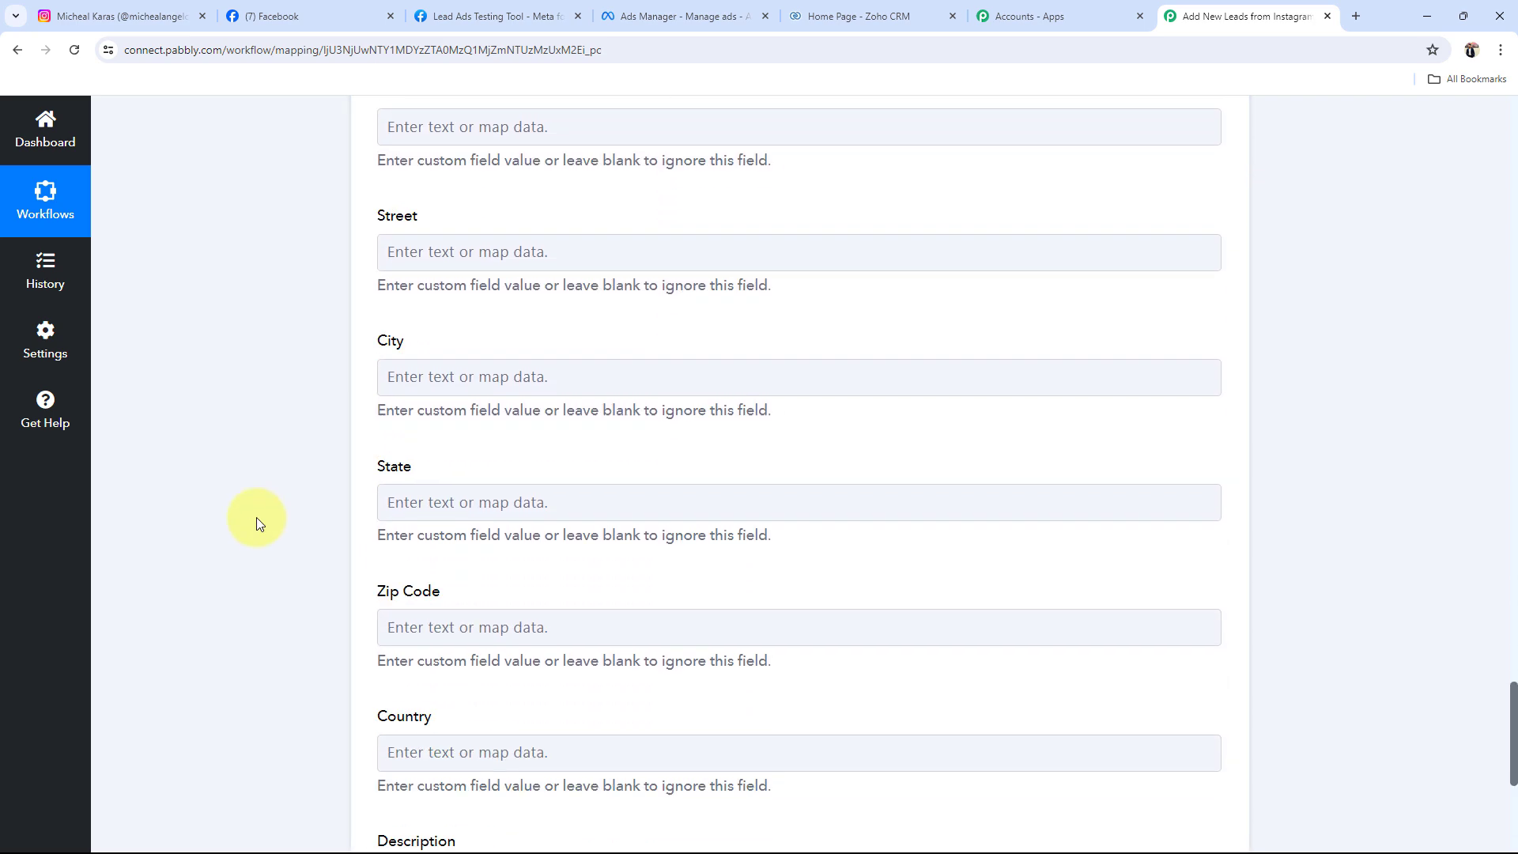
scroll(256, 517, "up", 3)
scroll(256, 517, "up", 1)
scroll(256, 516, "down", 5)
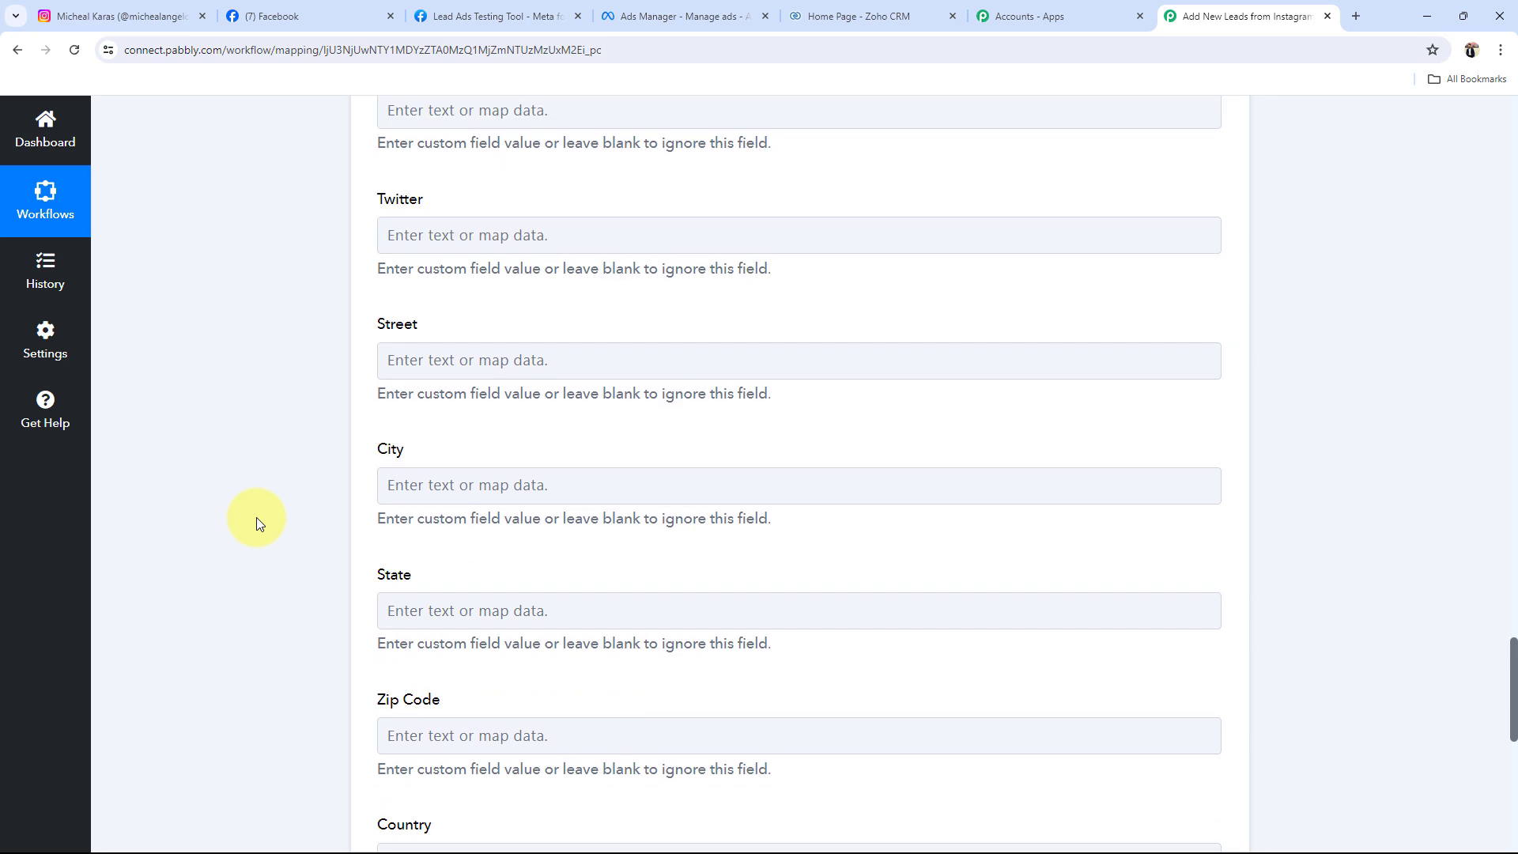
scroll(256, 518, "down", 4)
scroll(256, 518, "up", 8)
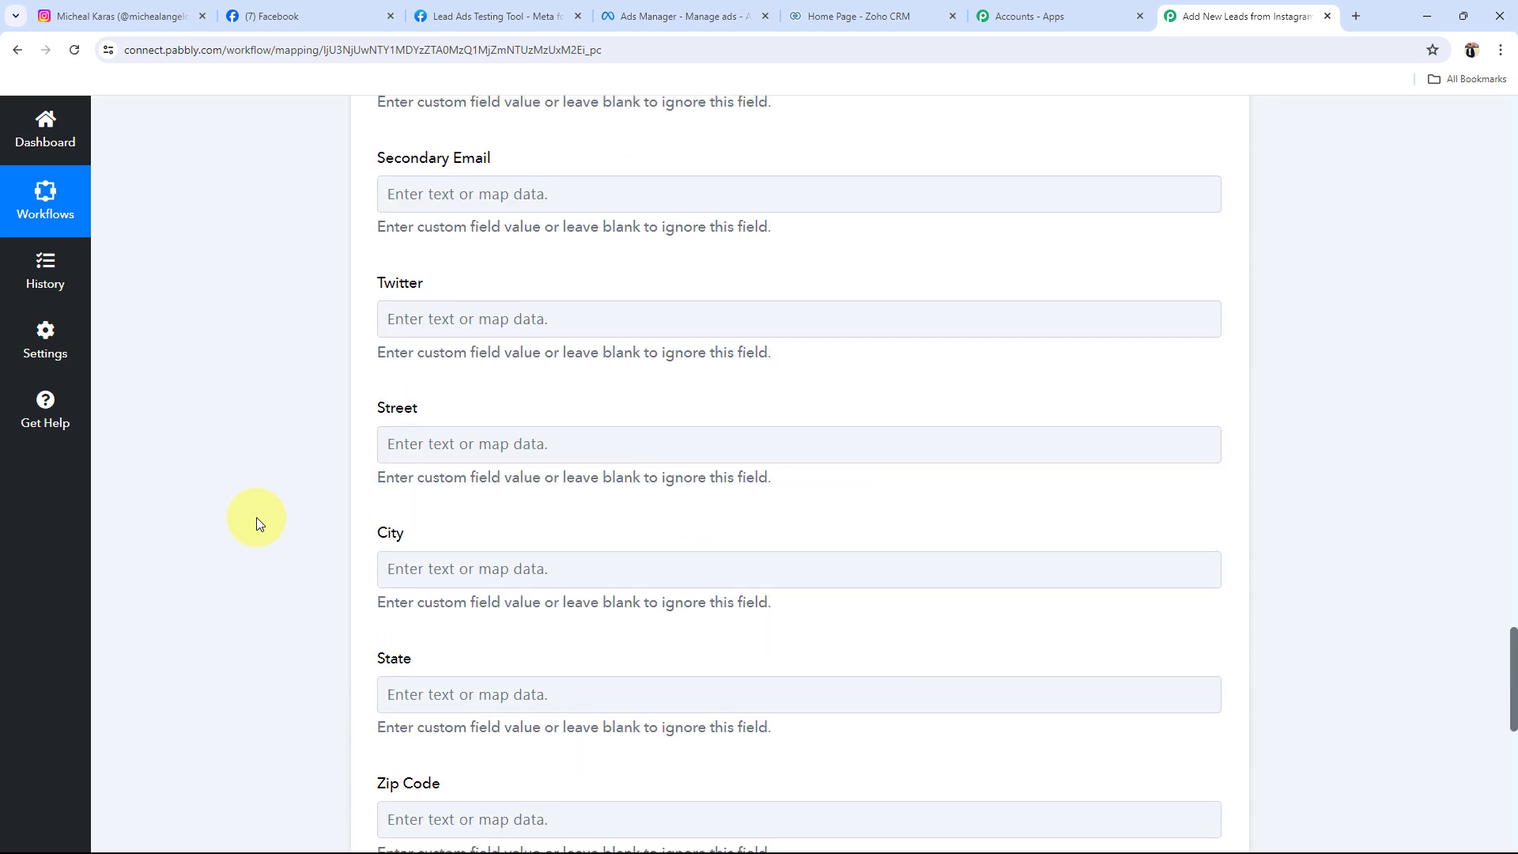
scroll(256, 524, "down", 2)
scroll(257, 523, "up", 5)
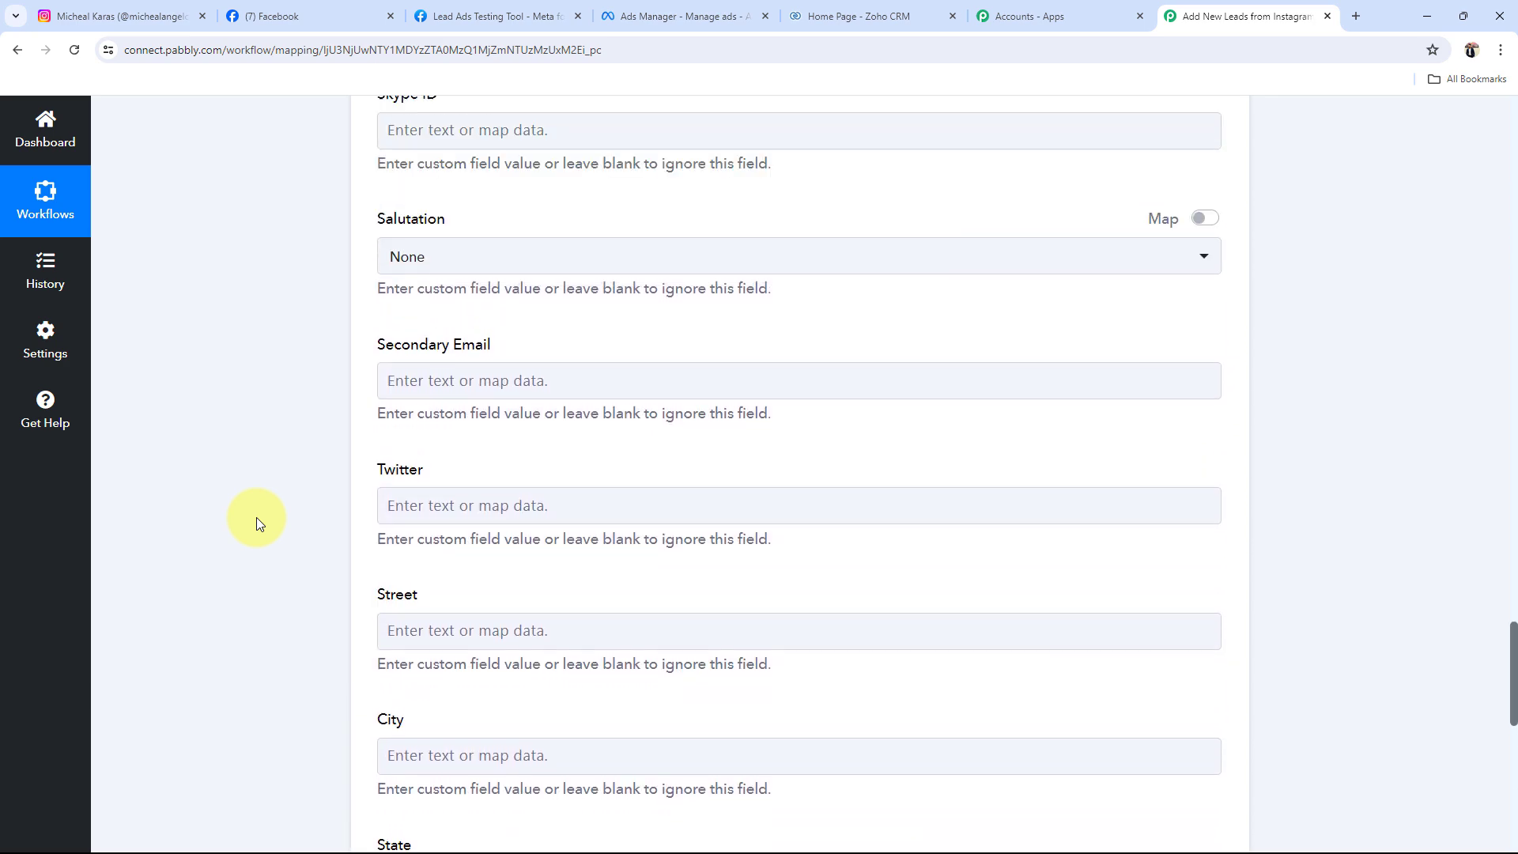
scroll(256, 517, "up", 17)
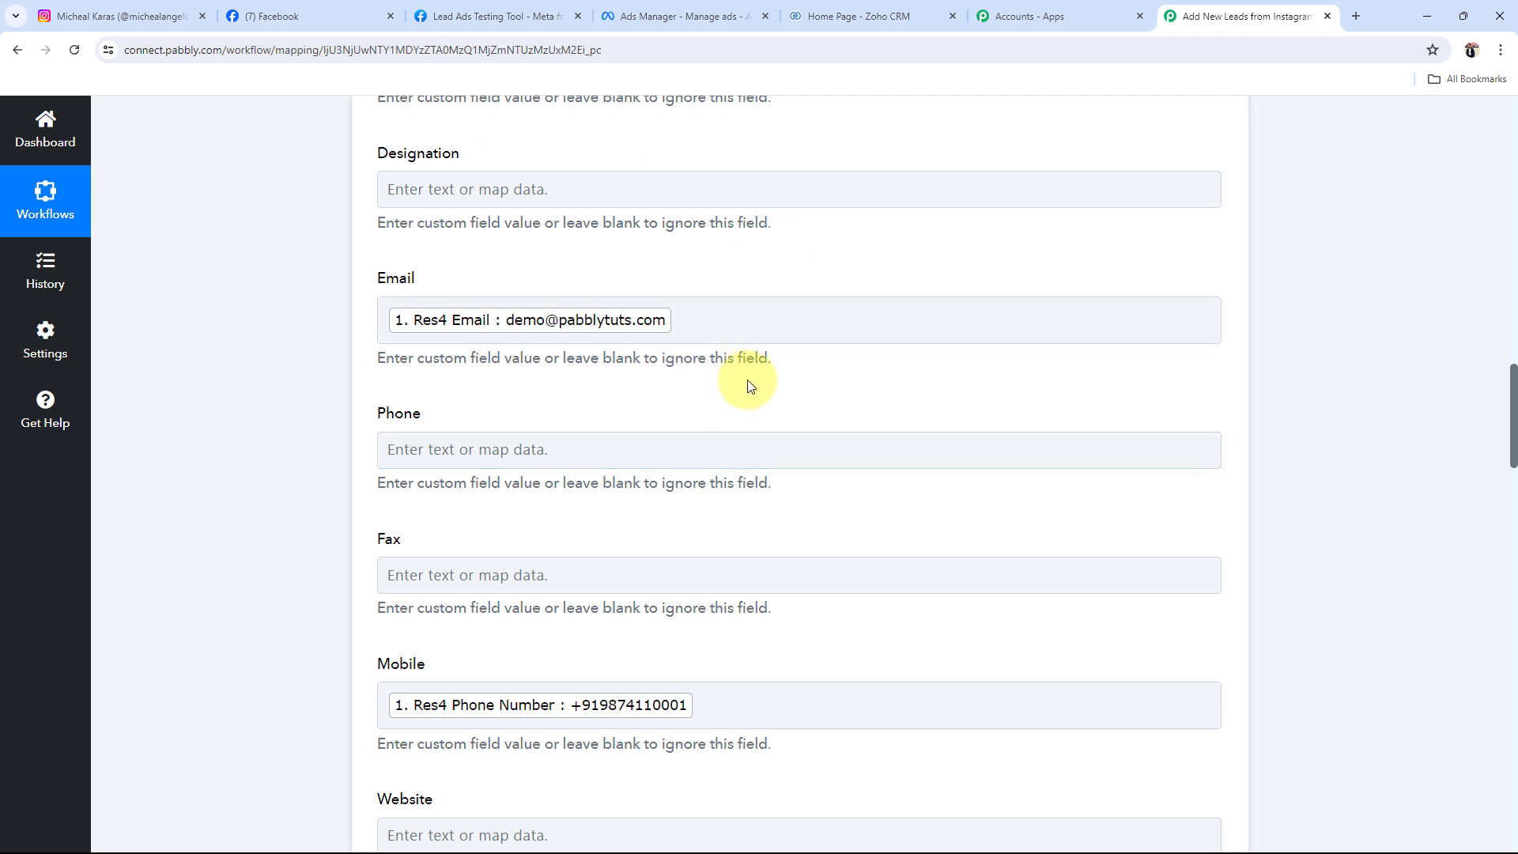
left_click(696, 310)
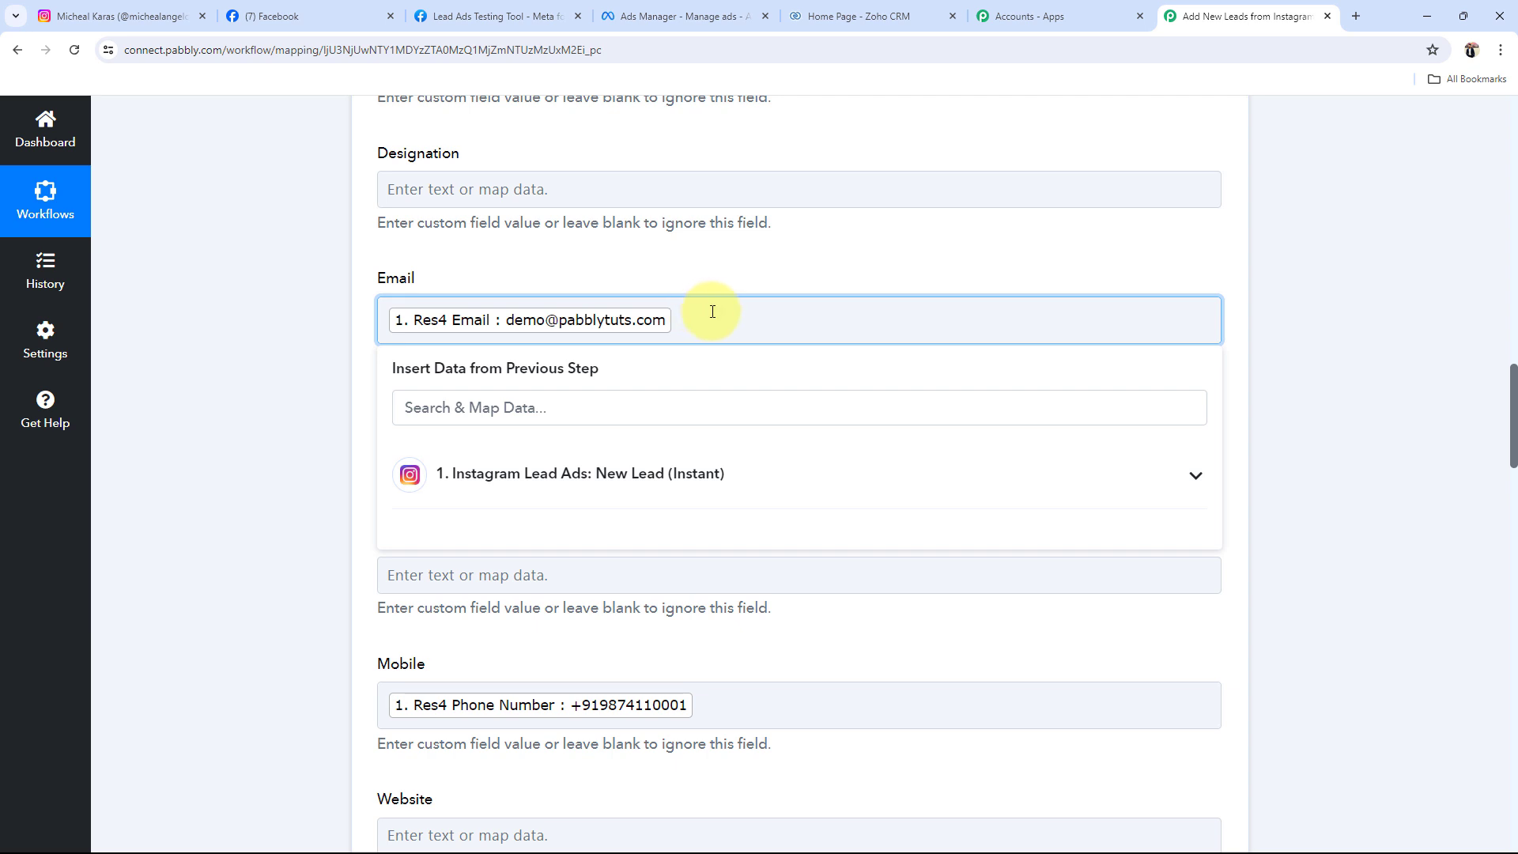
left_click(295, 448)
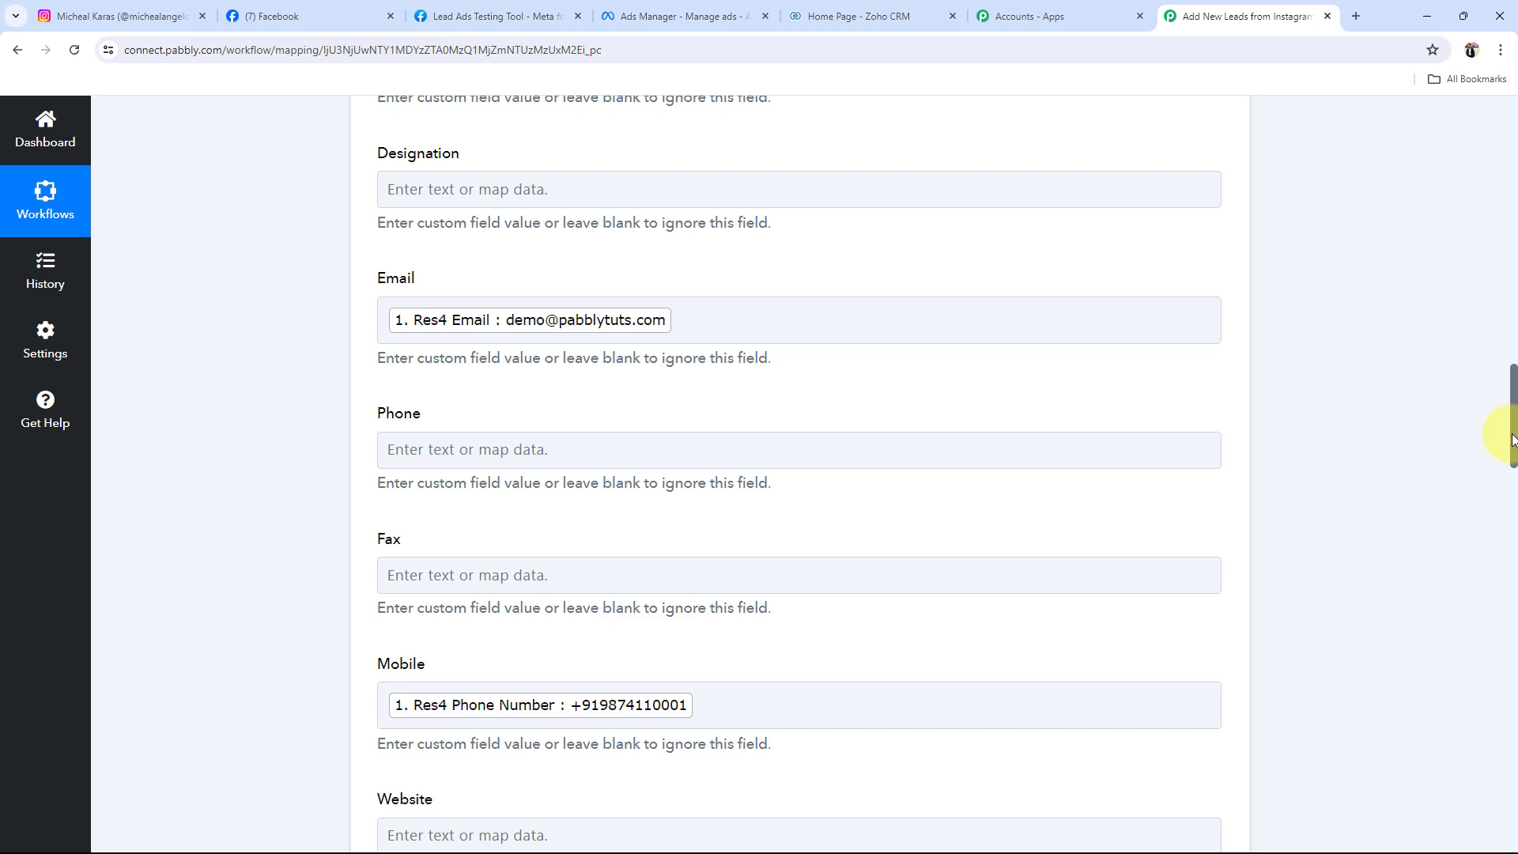
Step: Save the Zoho CRM action and send a test request with the mapped lead data
left_click_drag(1511, 439, 1512, 783)
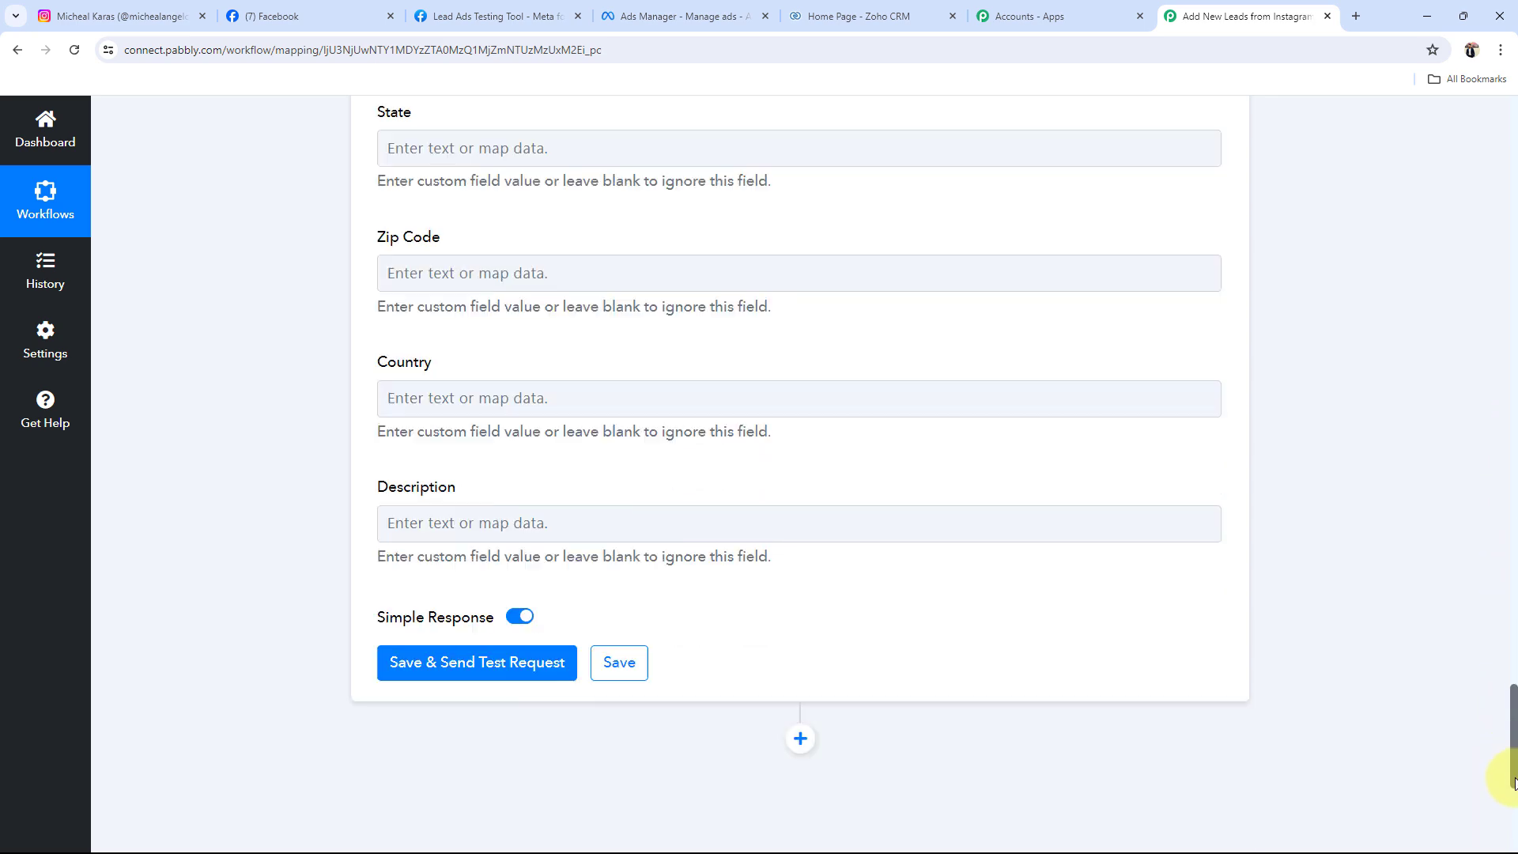
scroll(1491, 728, "down", 1)
left_click(491, 566)
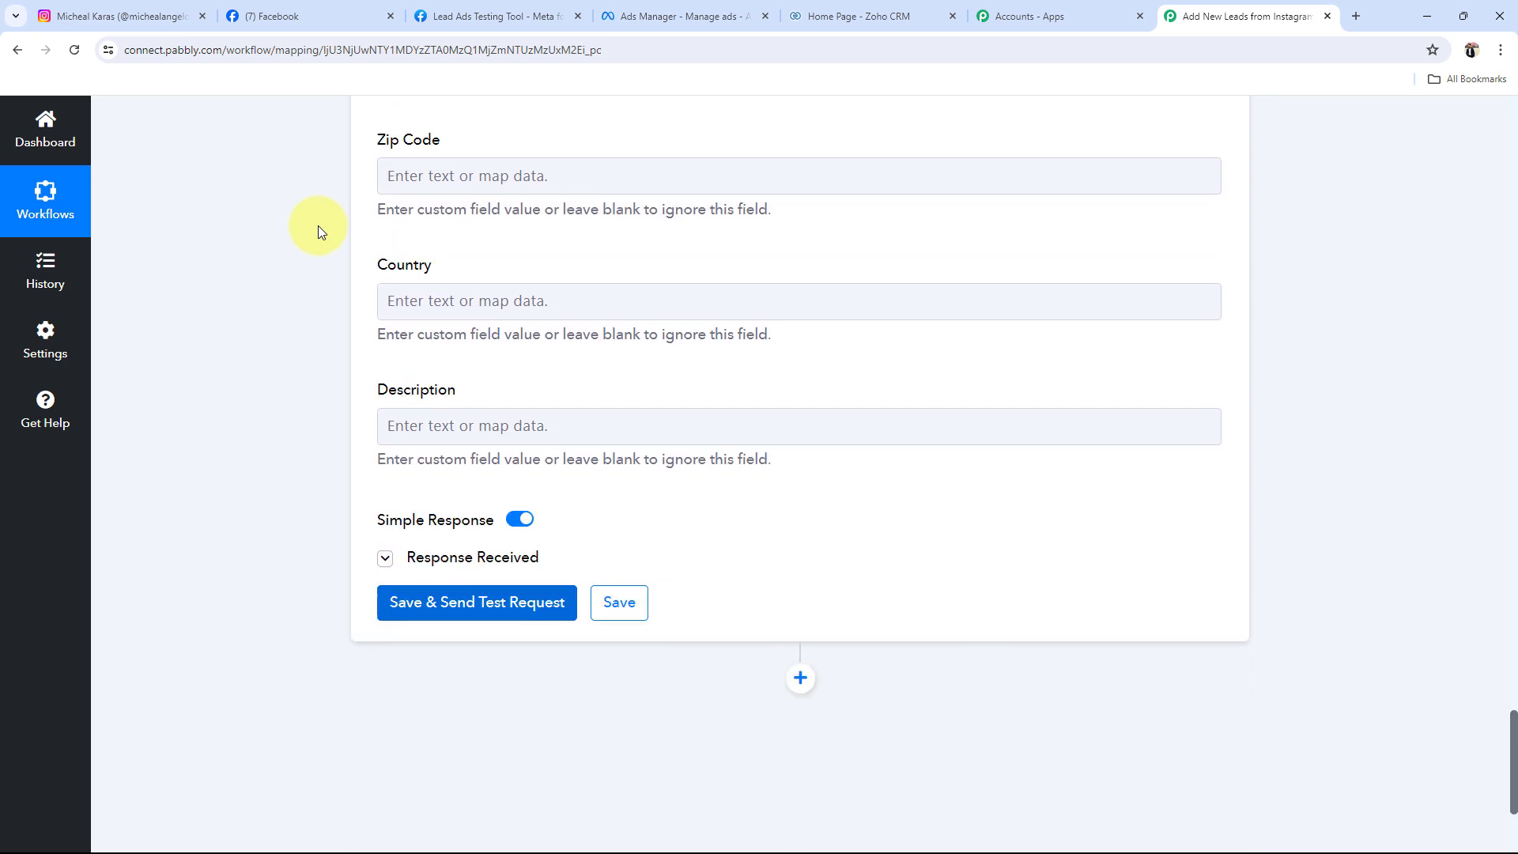
Step: Review the response received from Zoho CRM, checking the name, contact, lead source, status and rating values
scroll(226, 463, "down", 3)
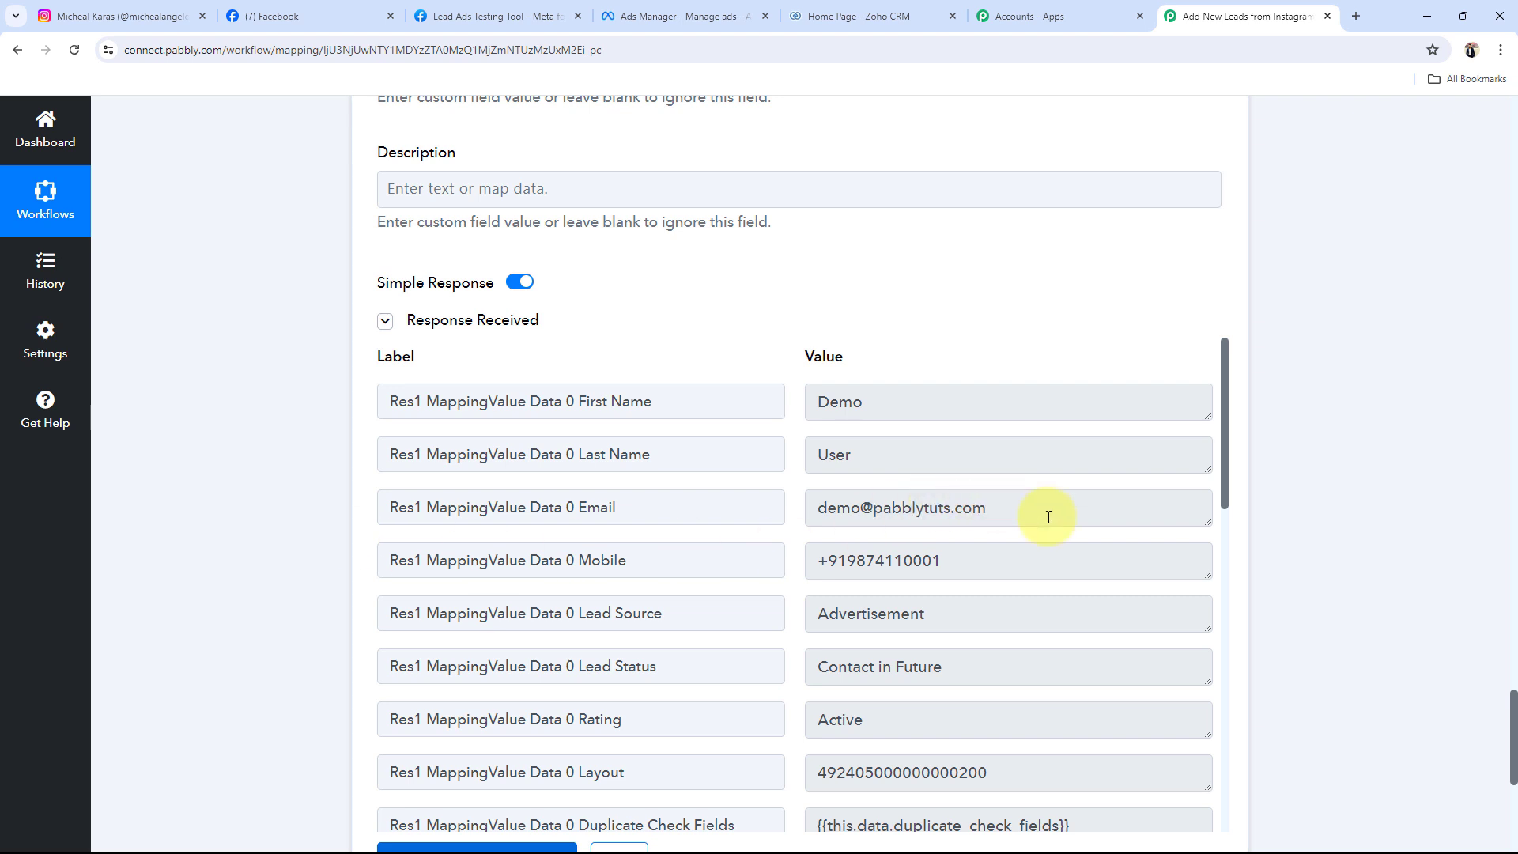
left_click_drag(914, 402, 719, 406)
left_click_drag(942, 463, 710, 471)
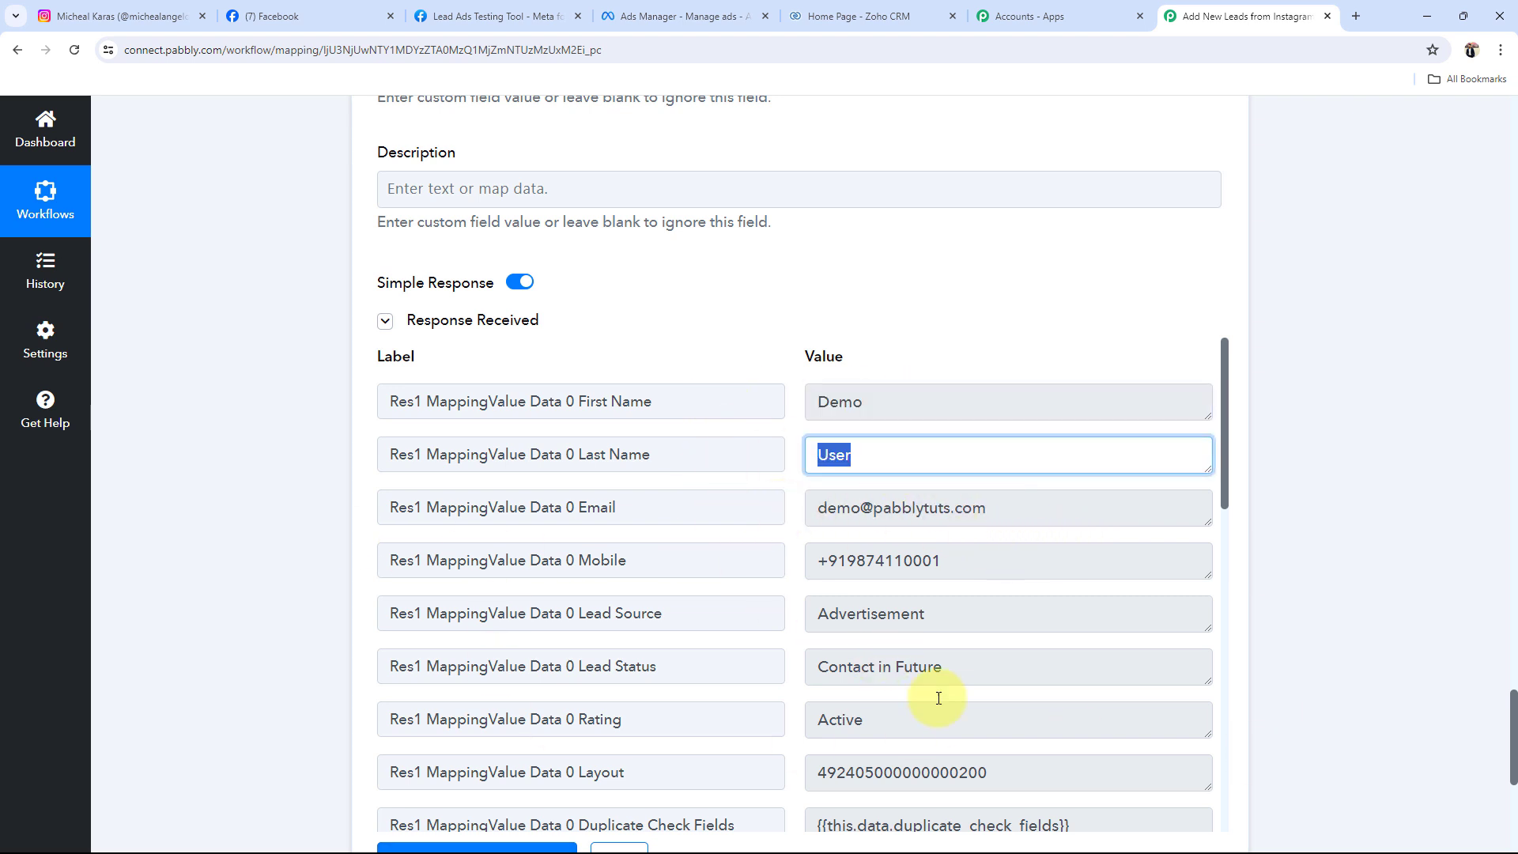
scroll(888, 667, "down", 3)
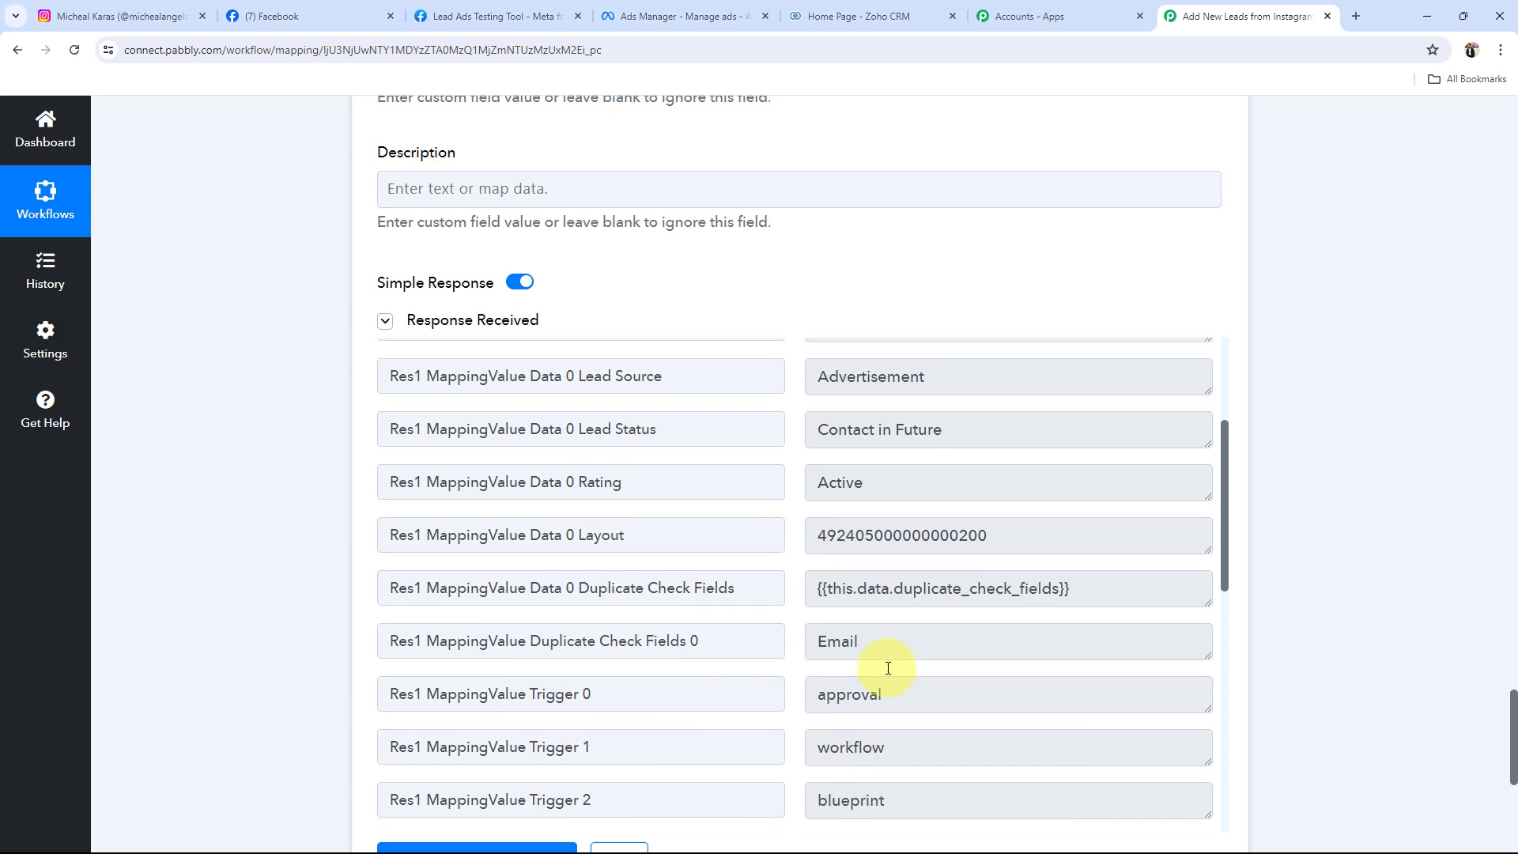
scroll(887, 668, "down", 3)
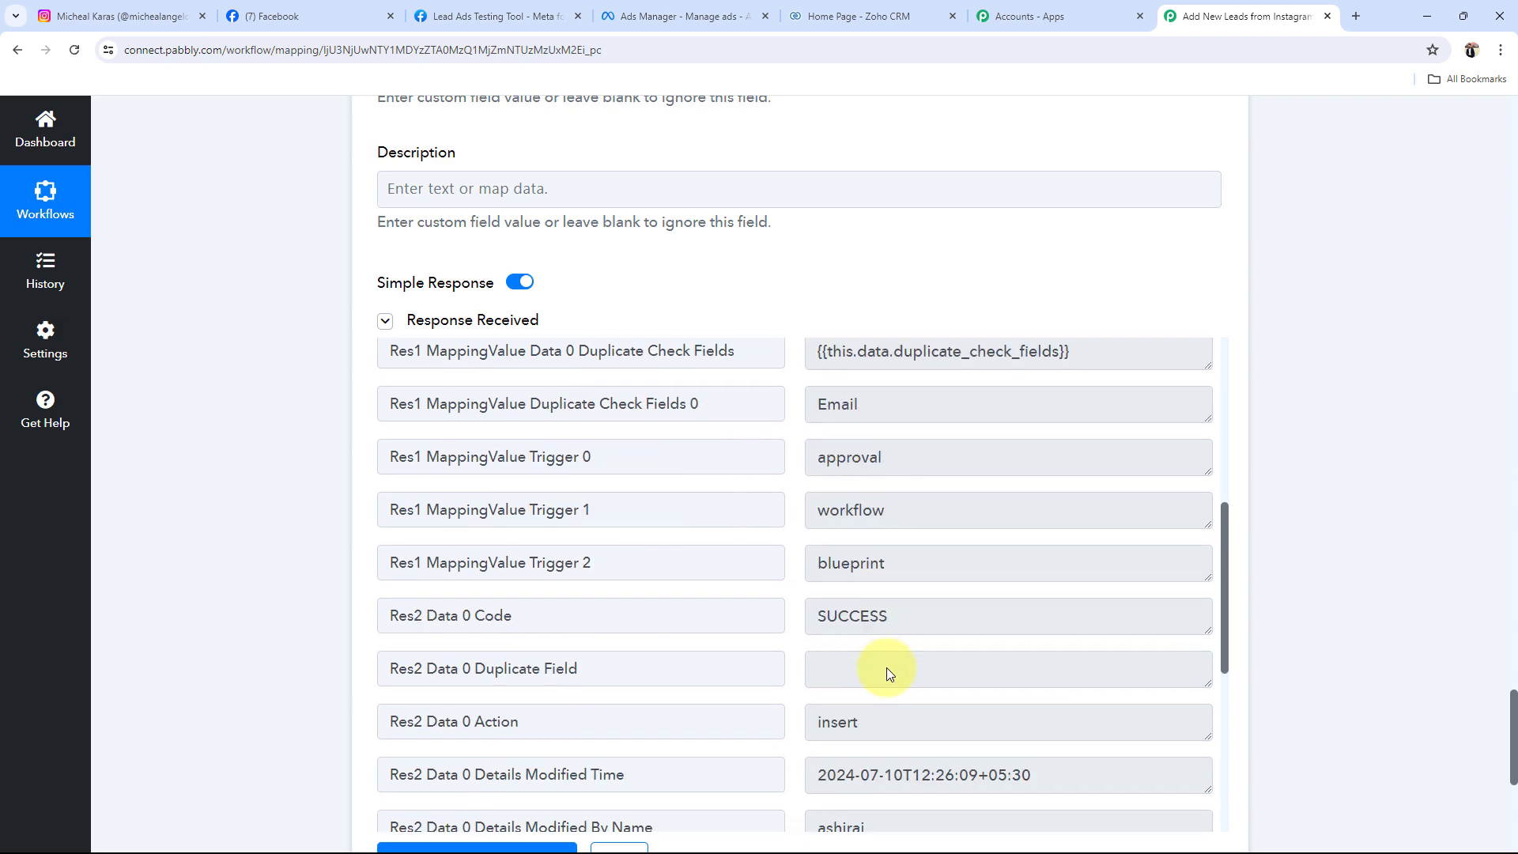
scroll(885, 667, "up", 3)
Step: Switch to Zoho CRM, open the test lead in the Leads module, and examine its details
left_click(857, 16)
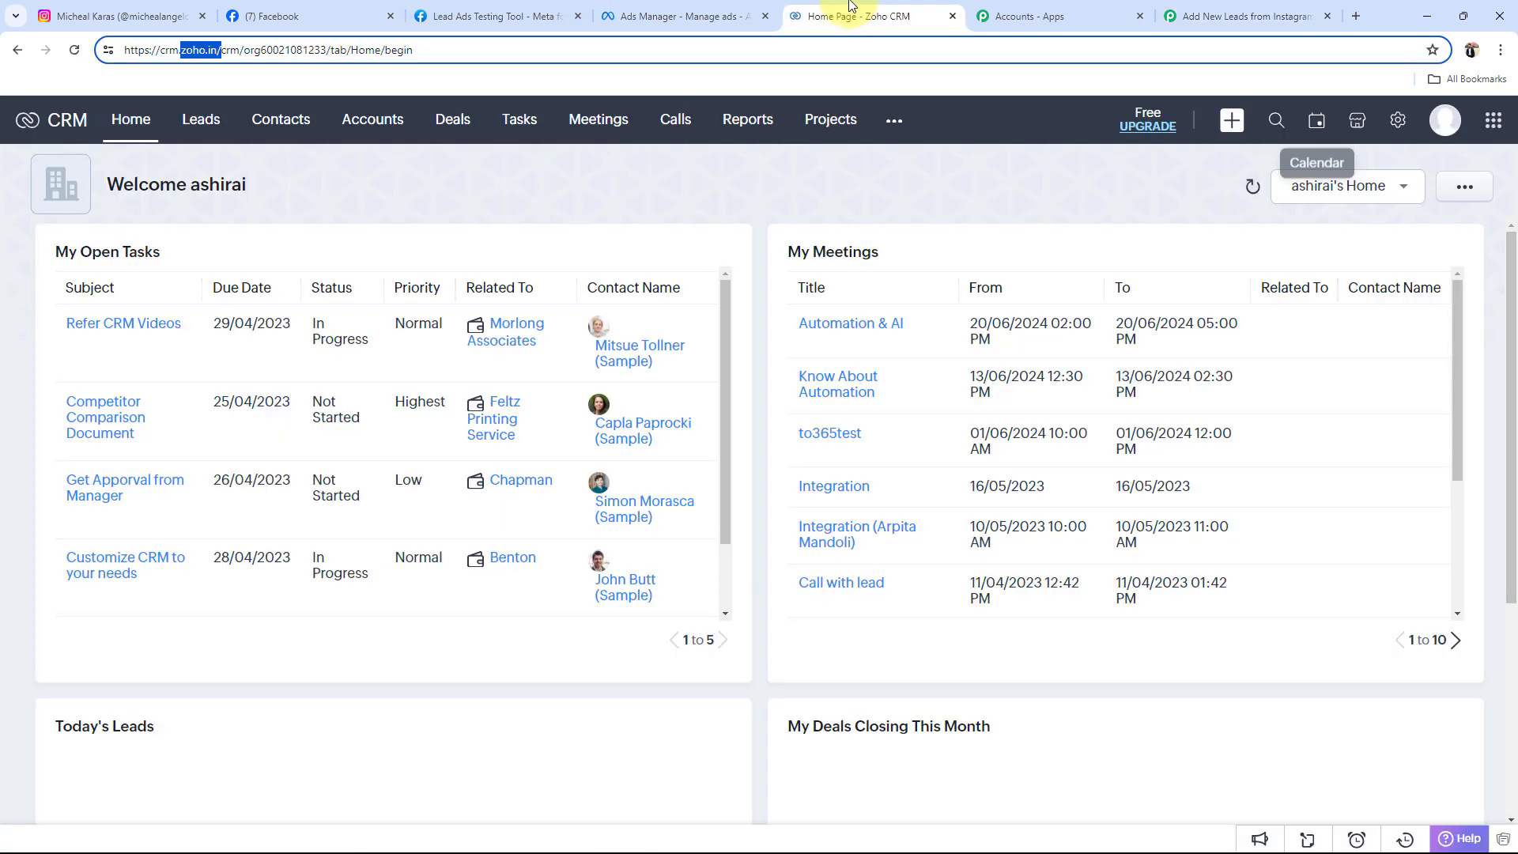
left_click(199, 115)
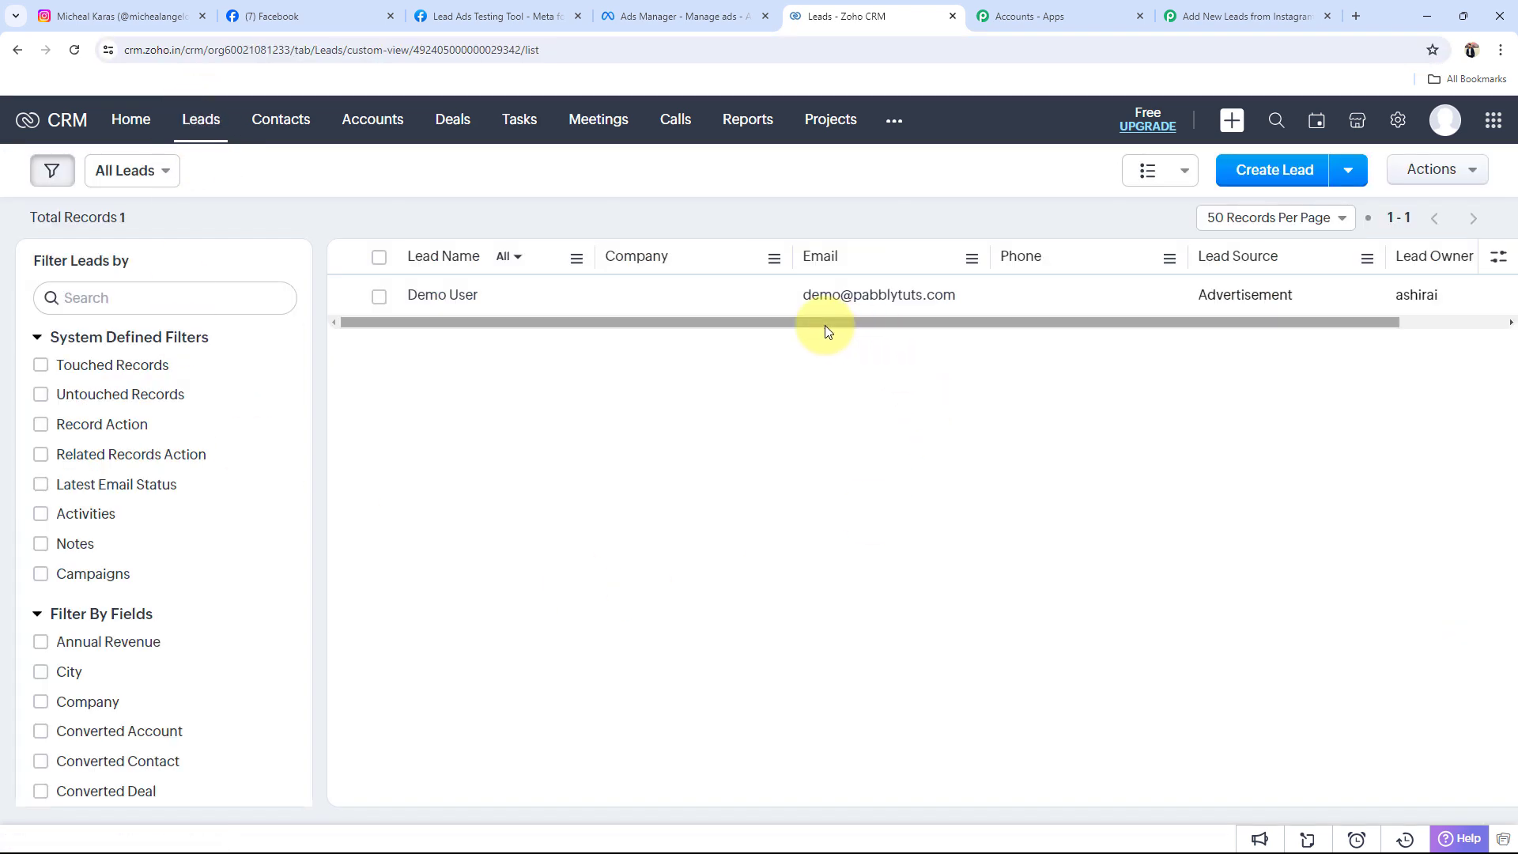
left_click(437, 299)
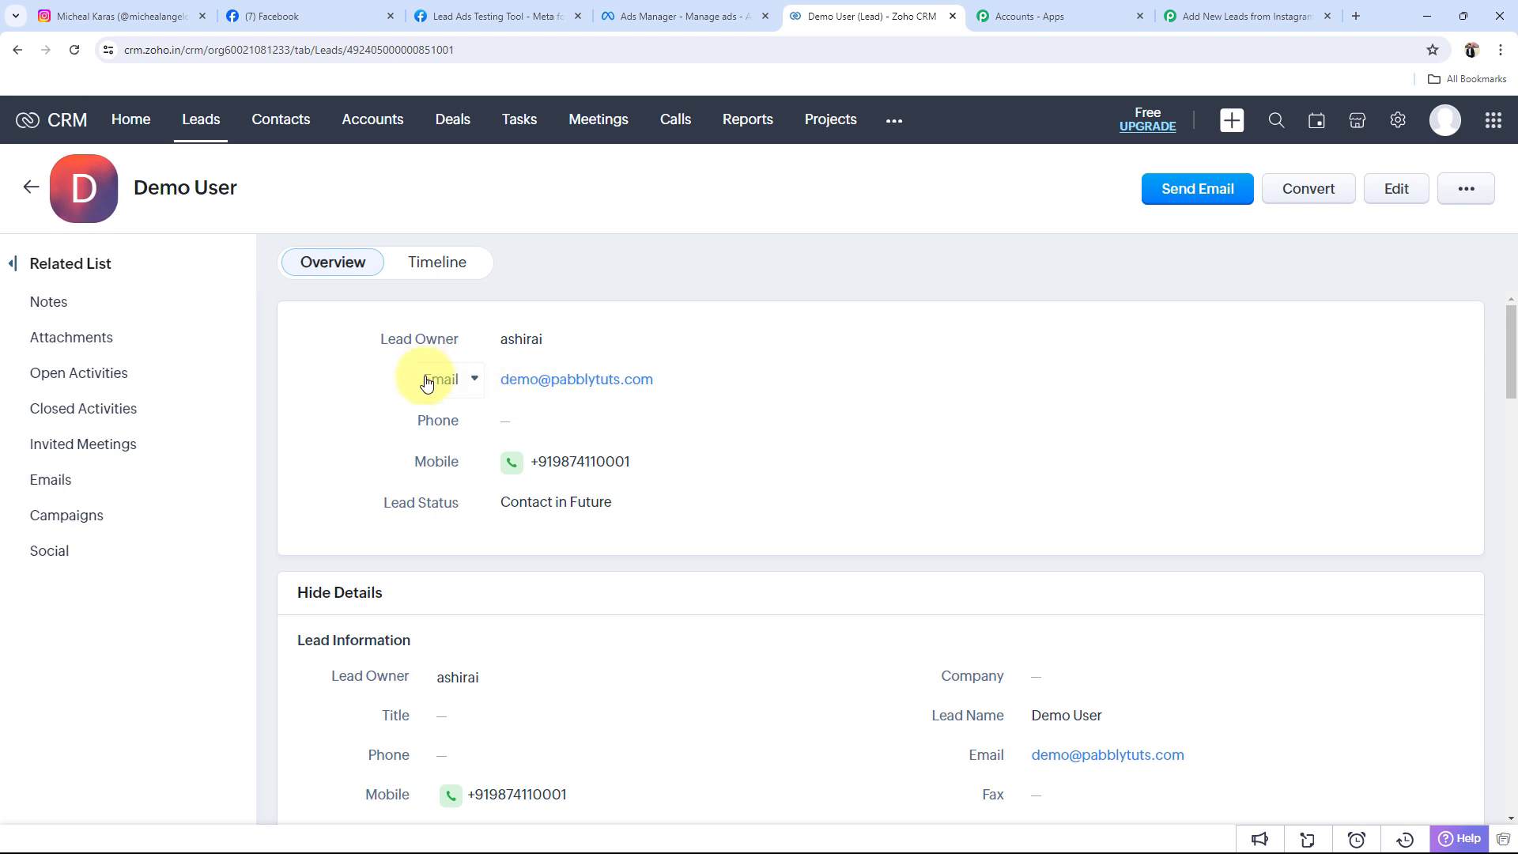
scroll(870, 783, "down", 5)
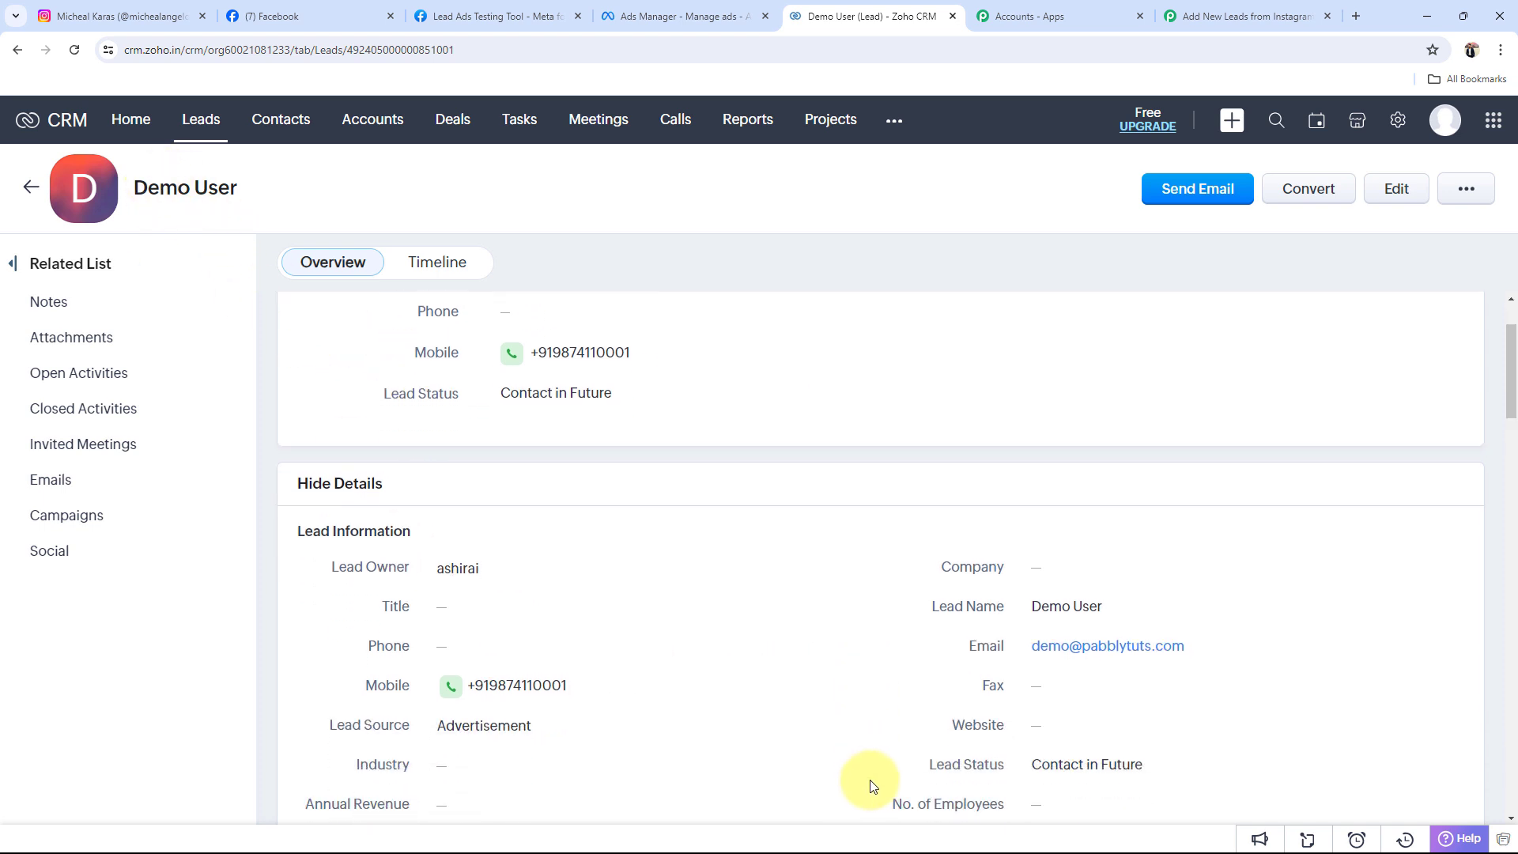
scroll(781, 544, "down", 10)
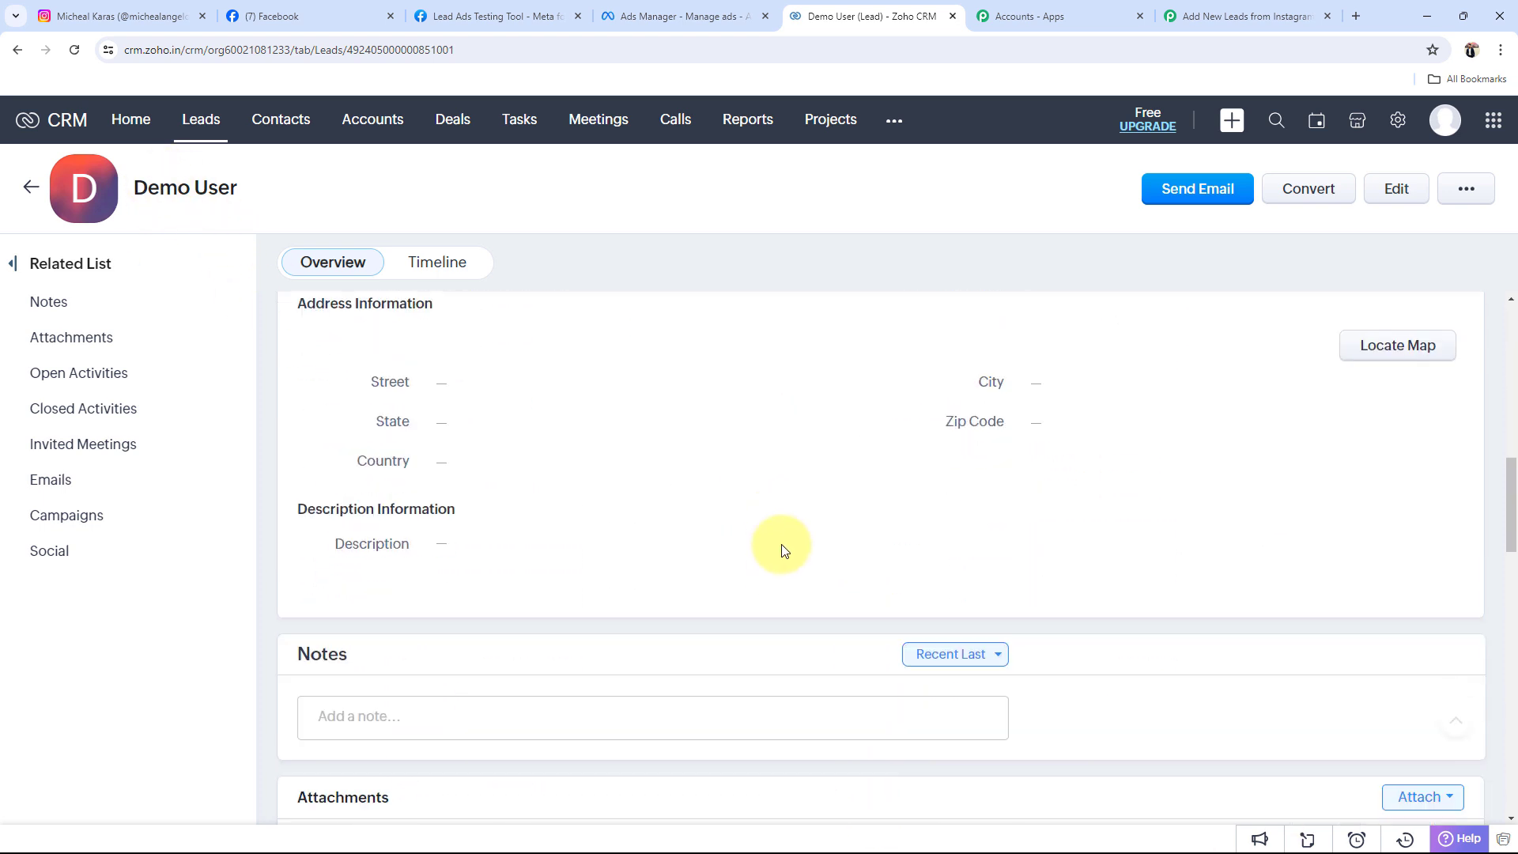
scroll(781, 544, "up", 15)
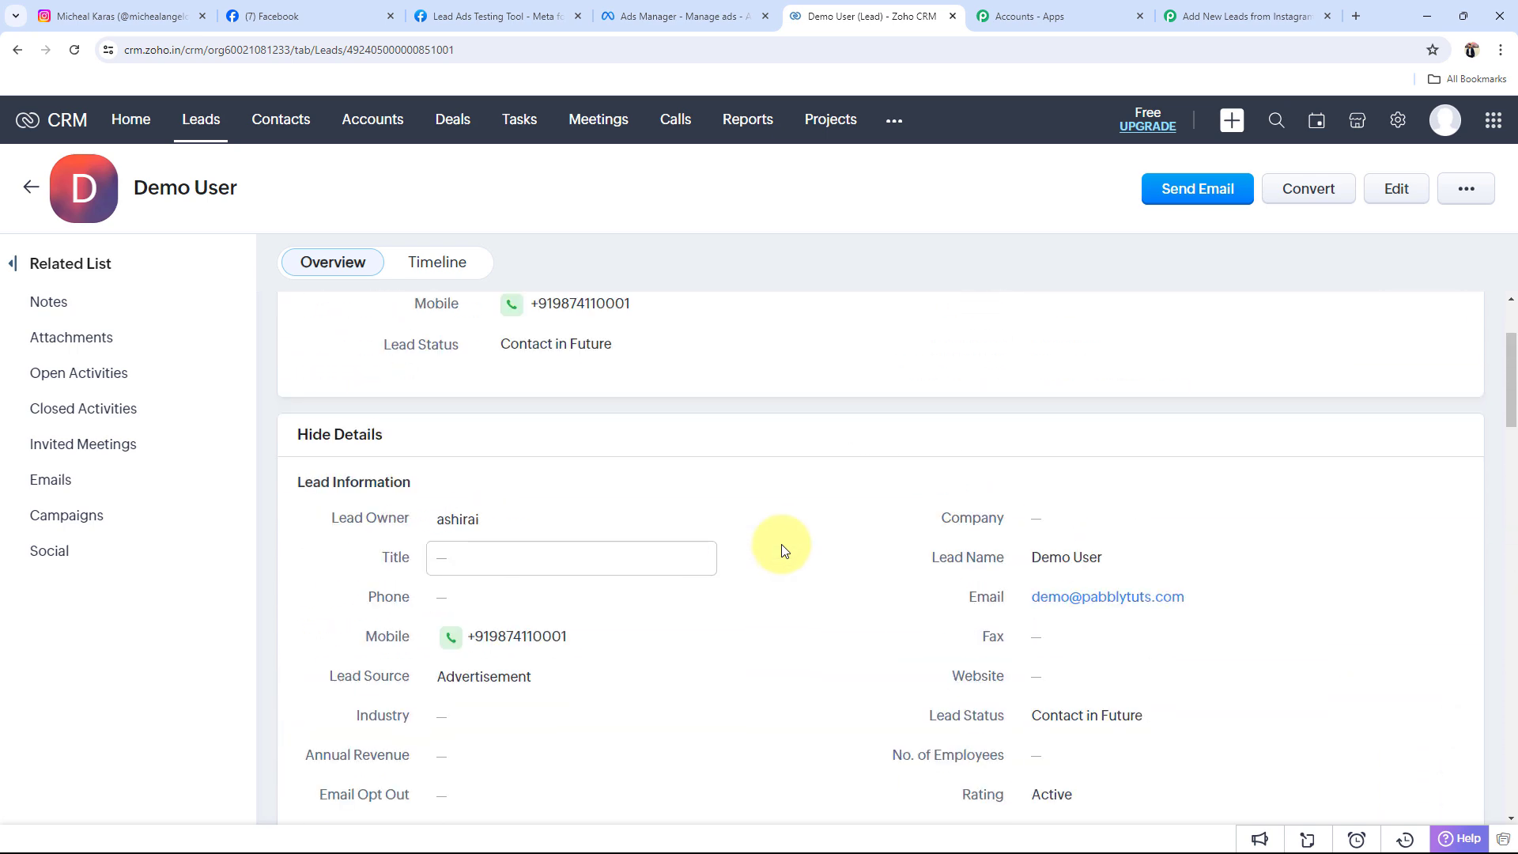
Step: Switch back to the Pabbly Connect workflow, recheck the test response, and collapse the Zoho CRM action
left_click(1284, 16)
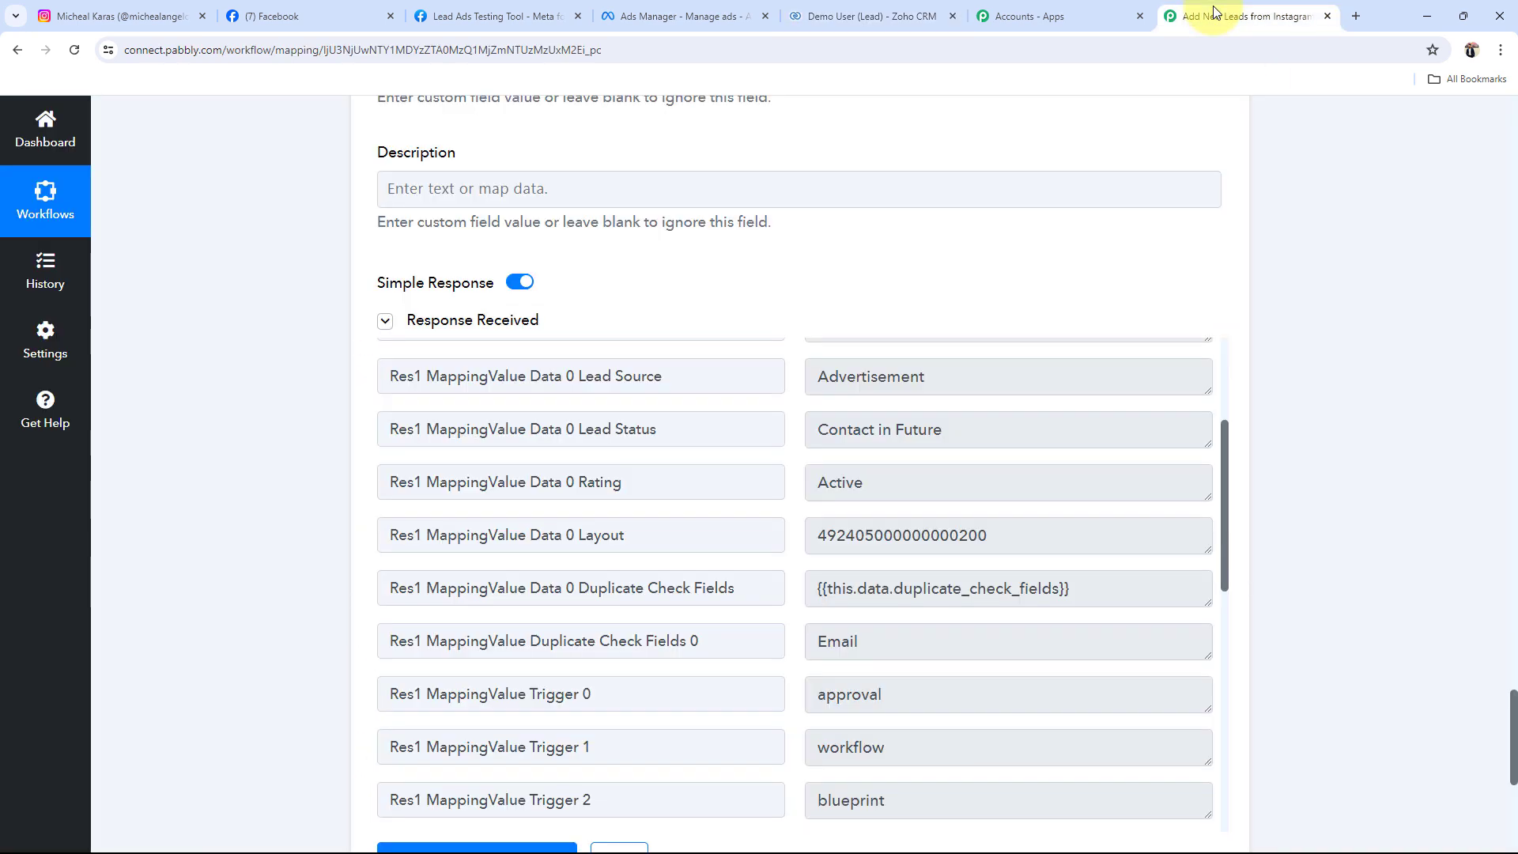
scroll(908, 543, "up", 3)
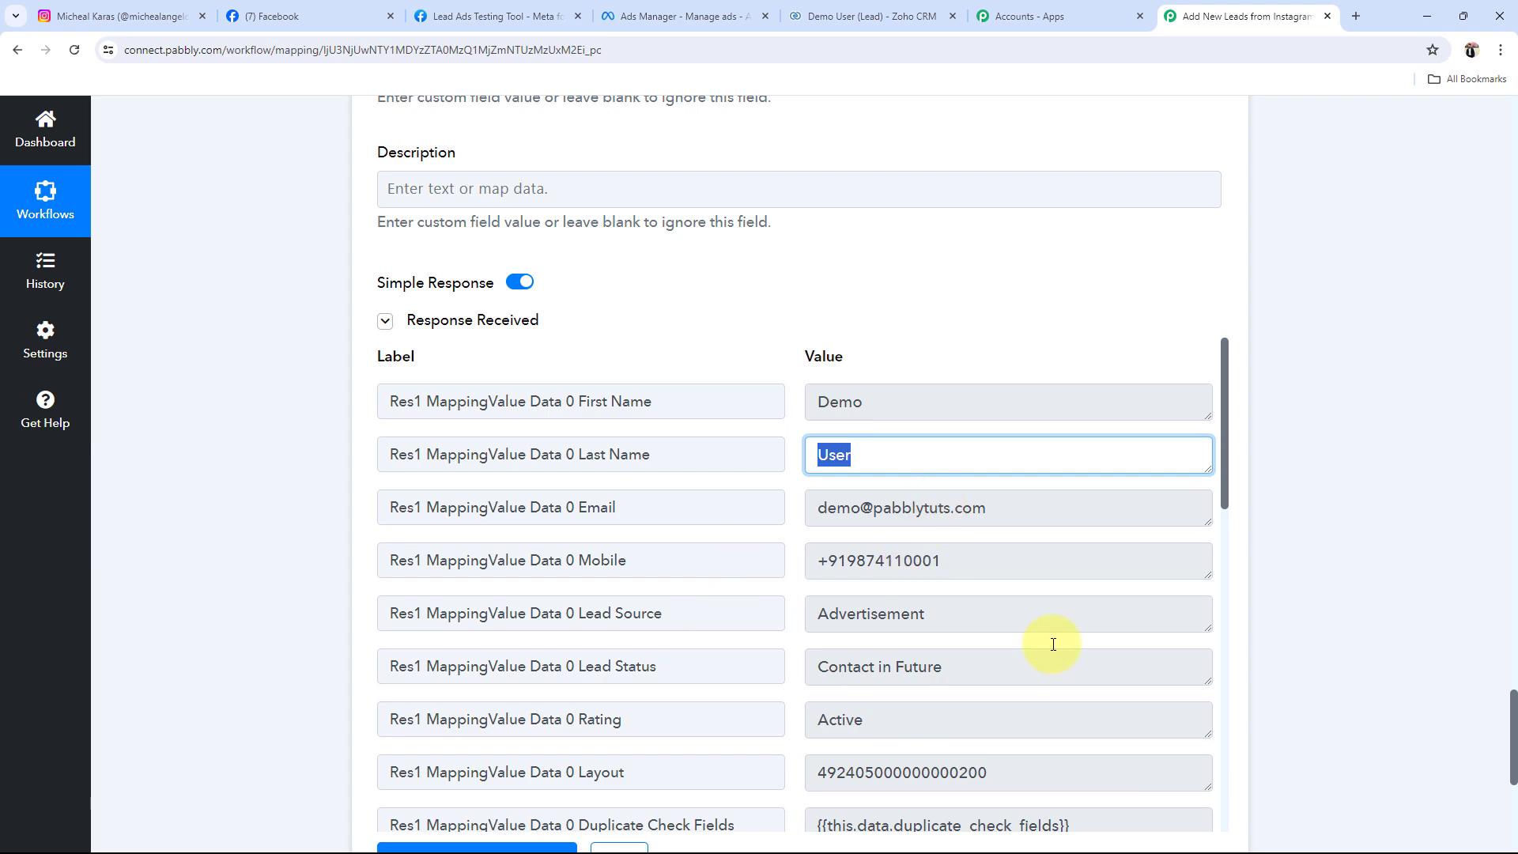
left_click(213, 581)
scroll(215, 582, "up", 8)
scroll(213, 578, "up", 20)
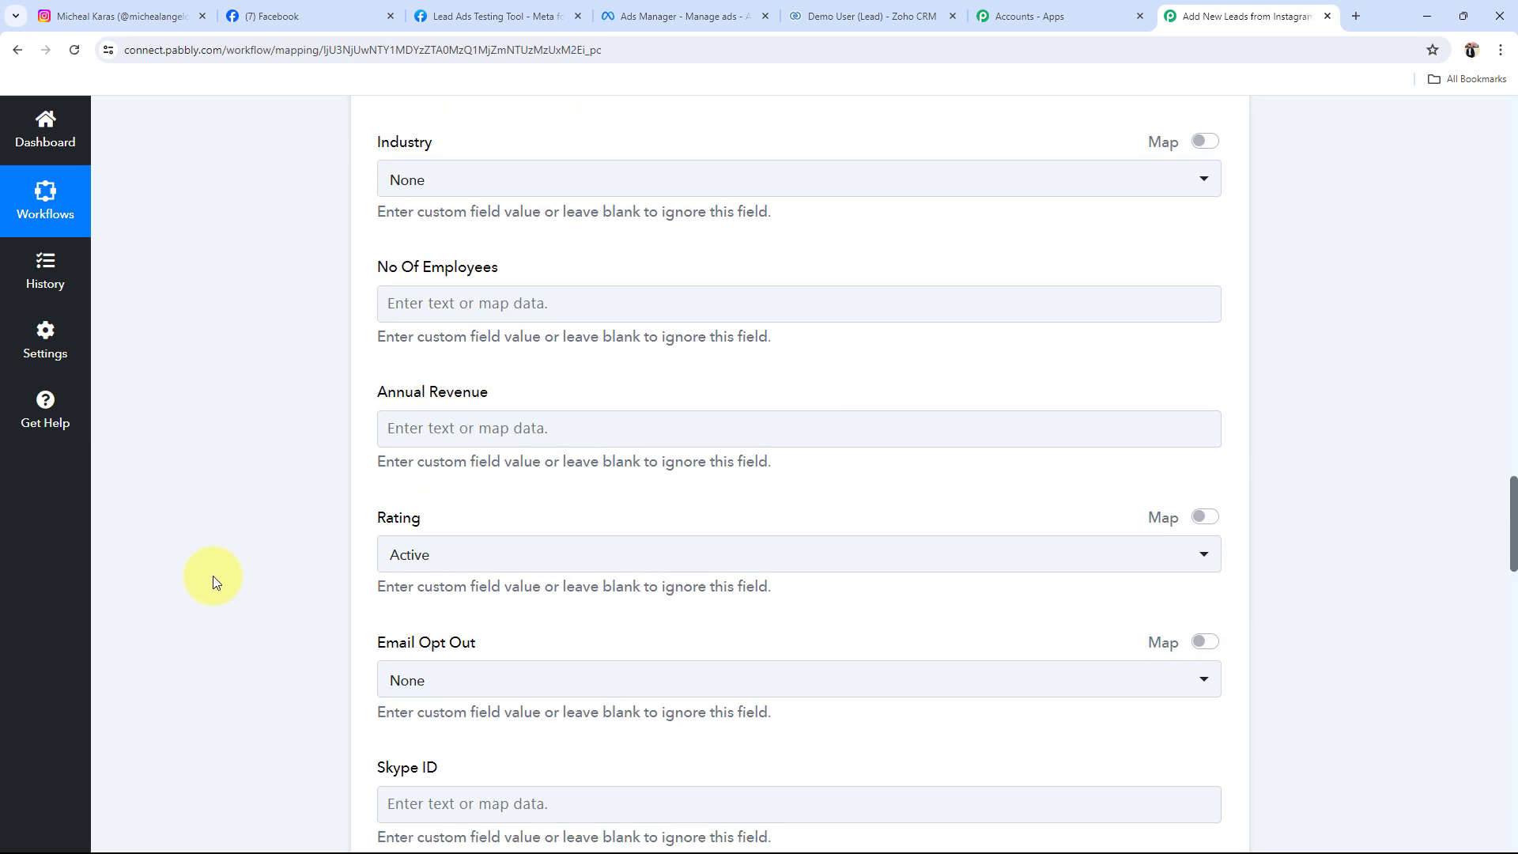
scroll(210, 581, "up", 5)
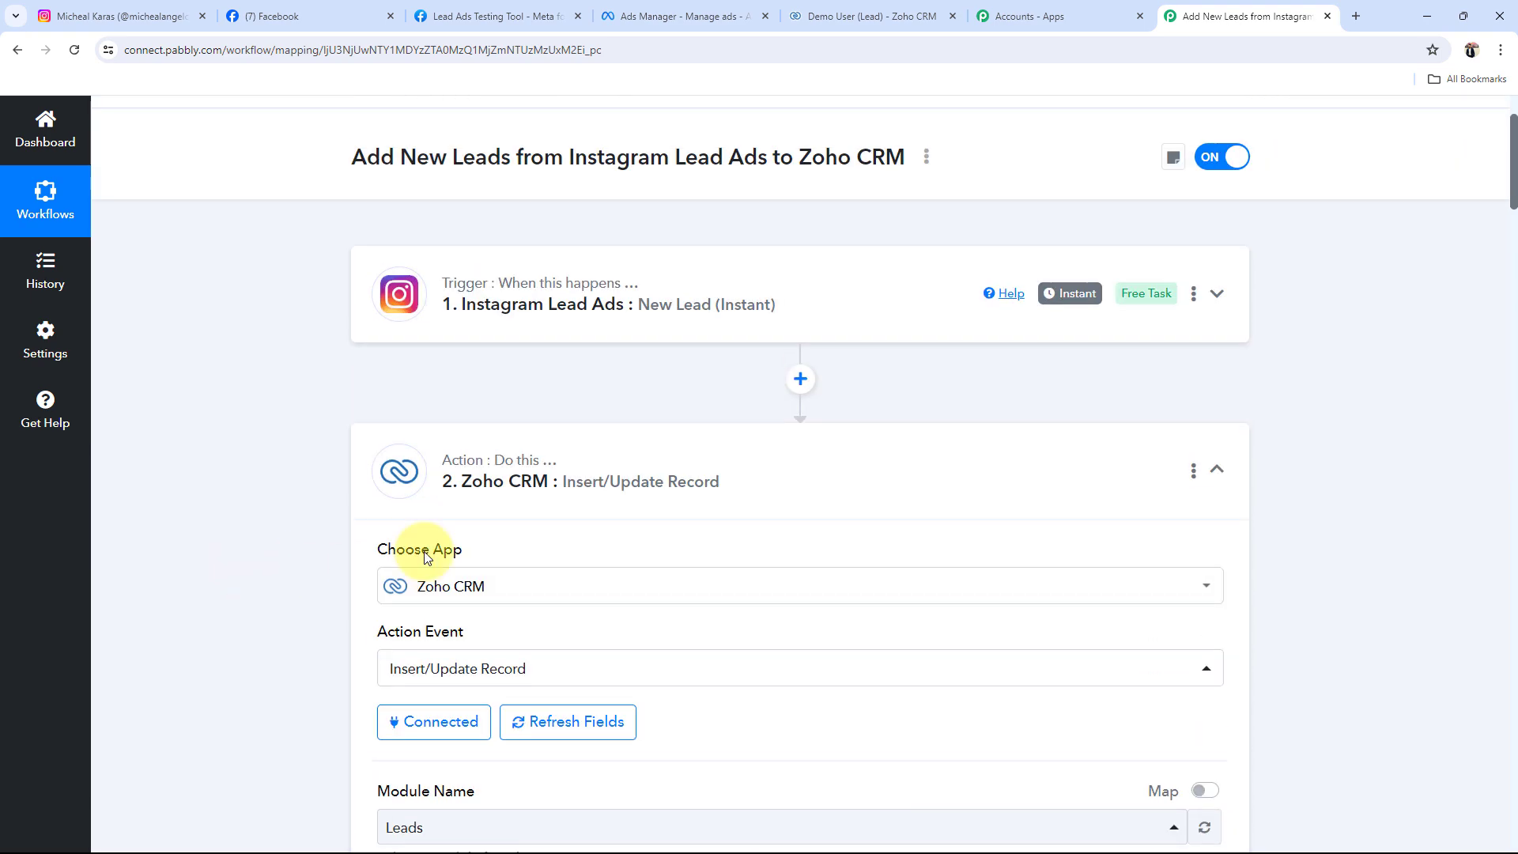
left_click(743, 478)
scroll(941, 458, "up", 2)
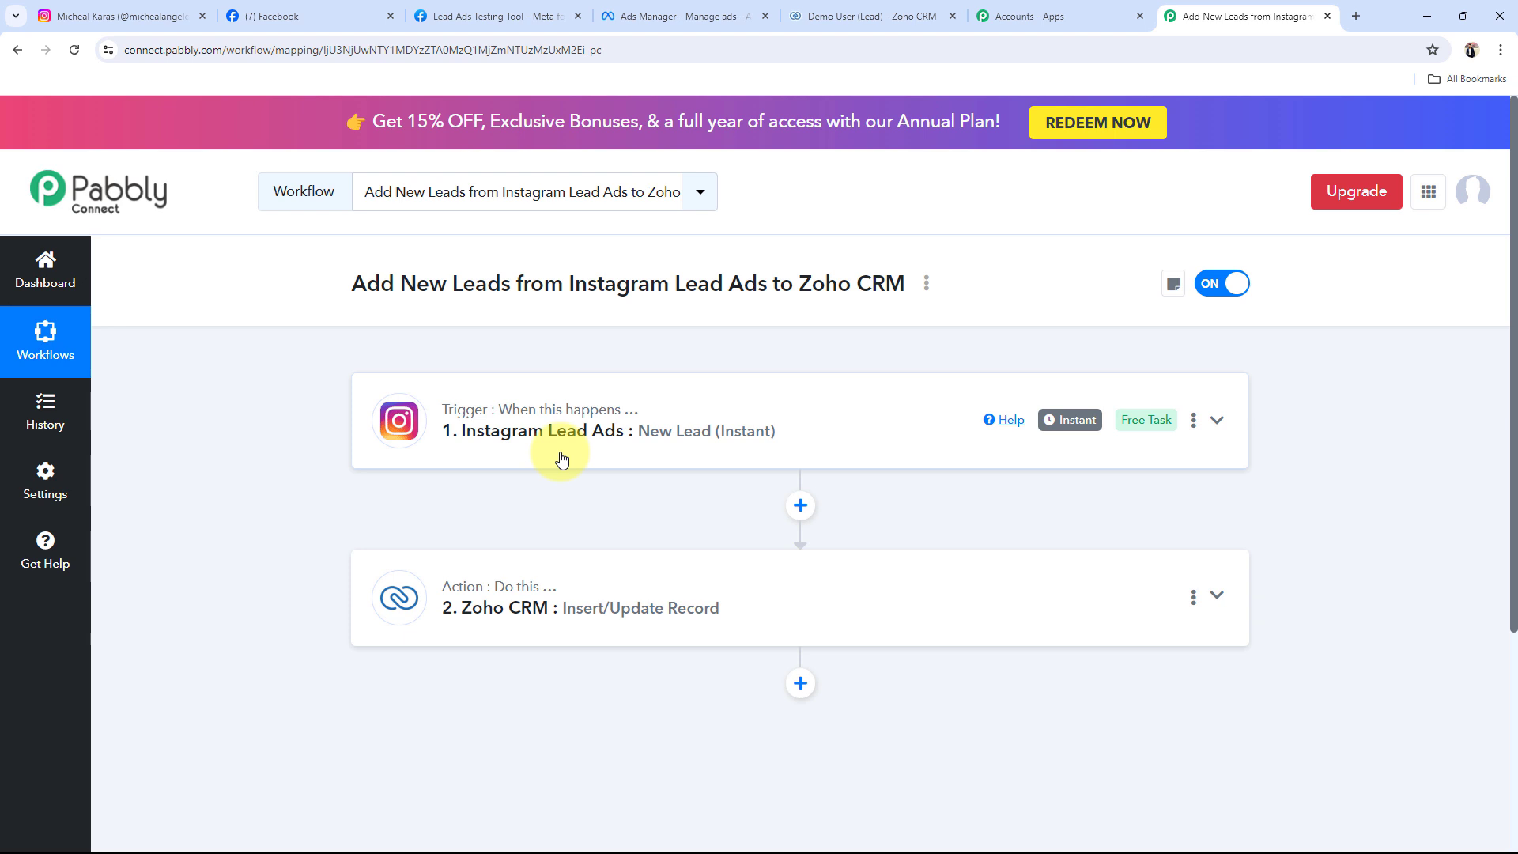
Step: Switch to Meta's Lead Ads Testing Tool, delete the existing test lead, and submit a new one with gender Male through the New Instagram Leads form preview
left_click(514, 14)
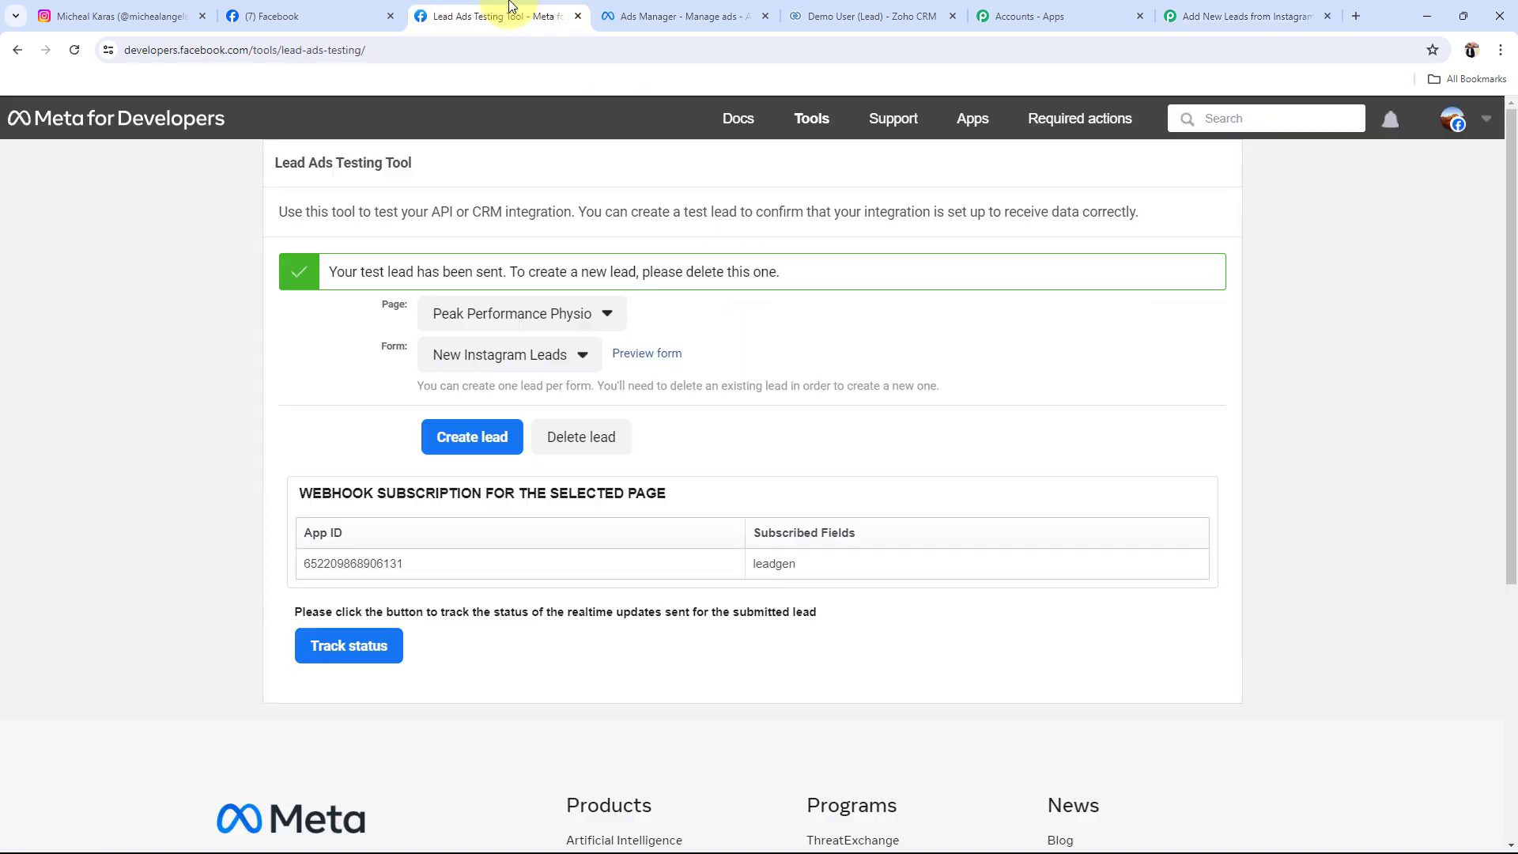
left_click(581, 437)
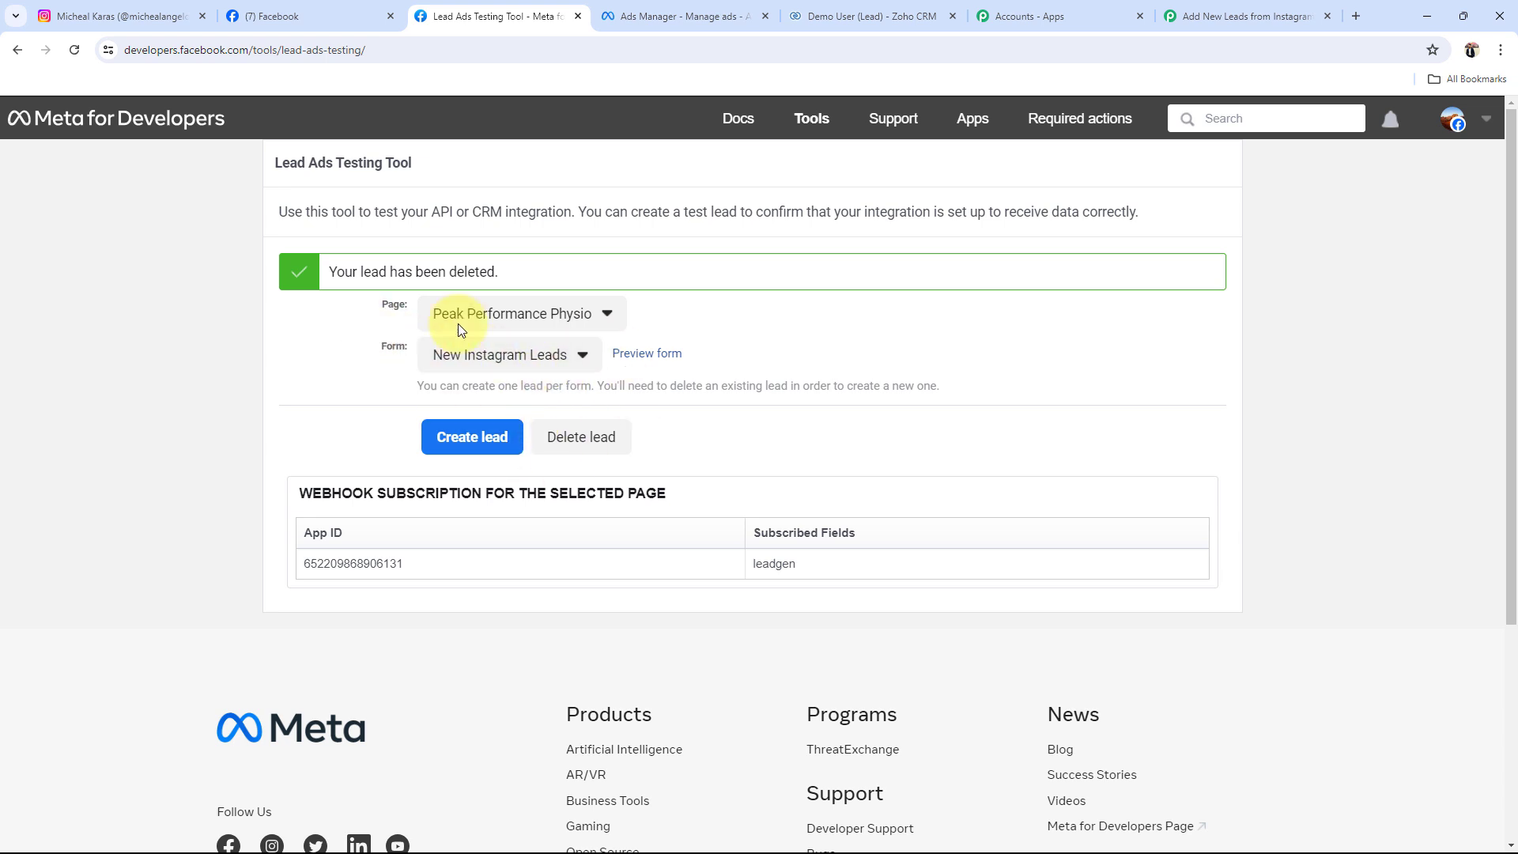
left_click(657, 364)
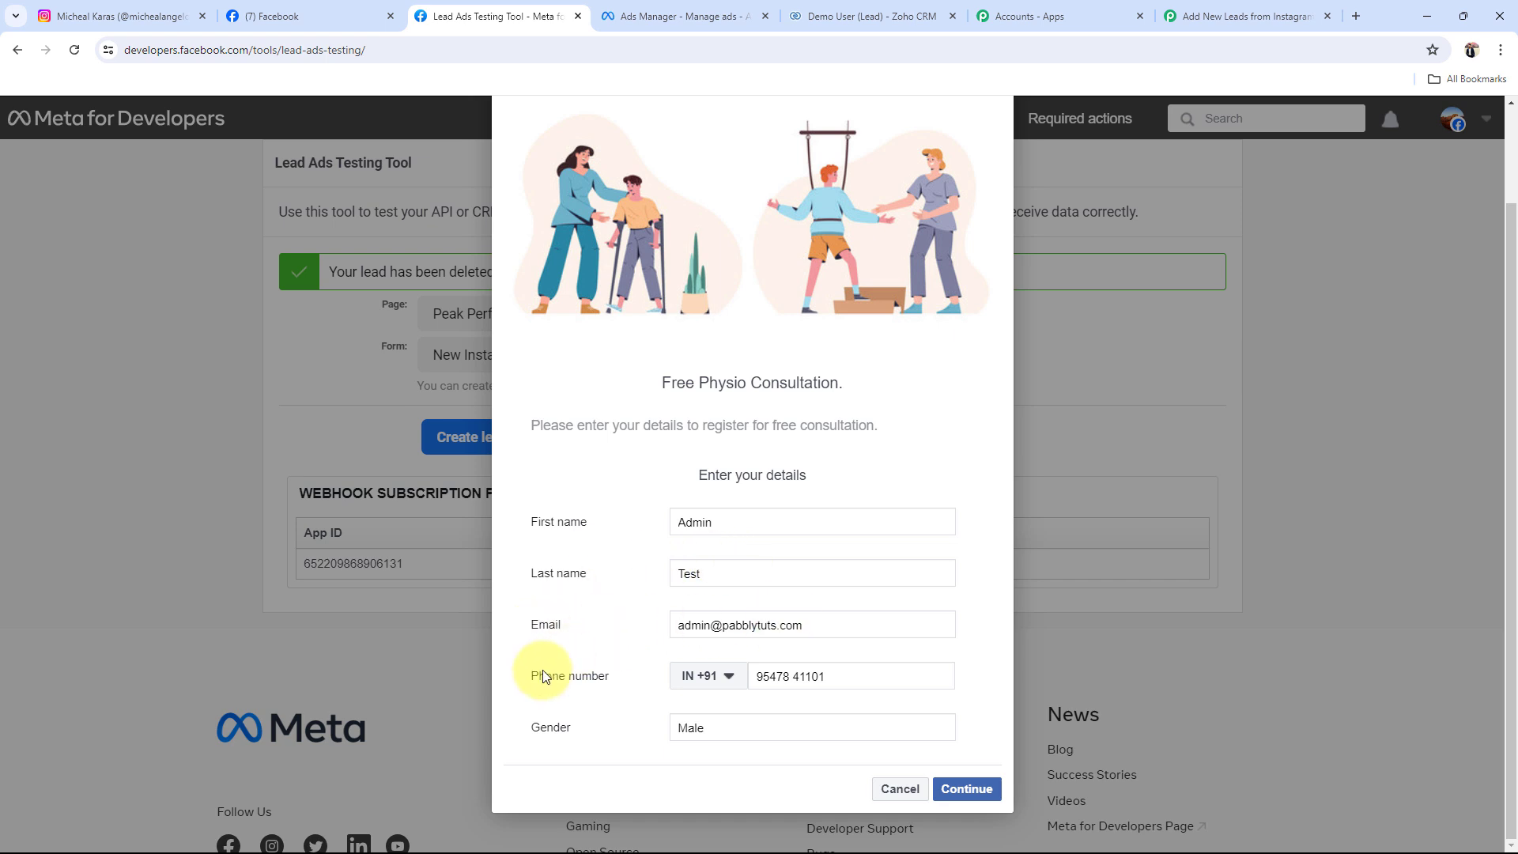
left_click(967, 788)
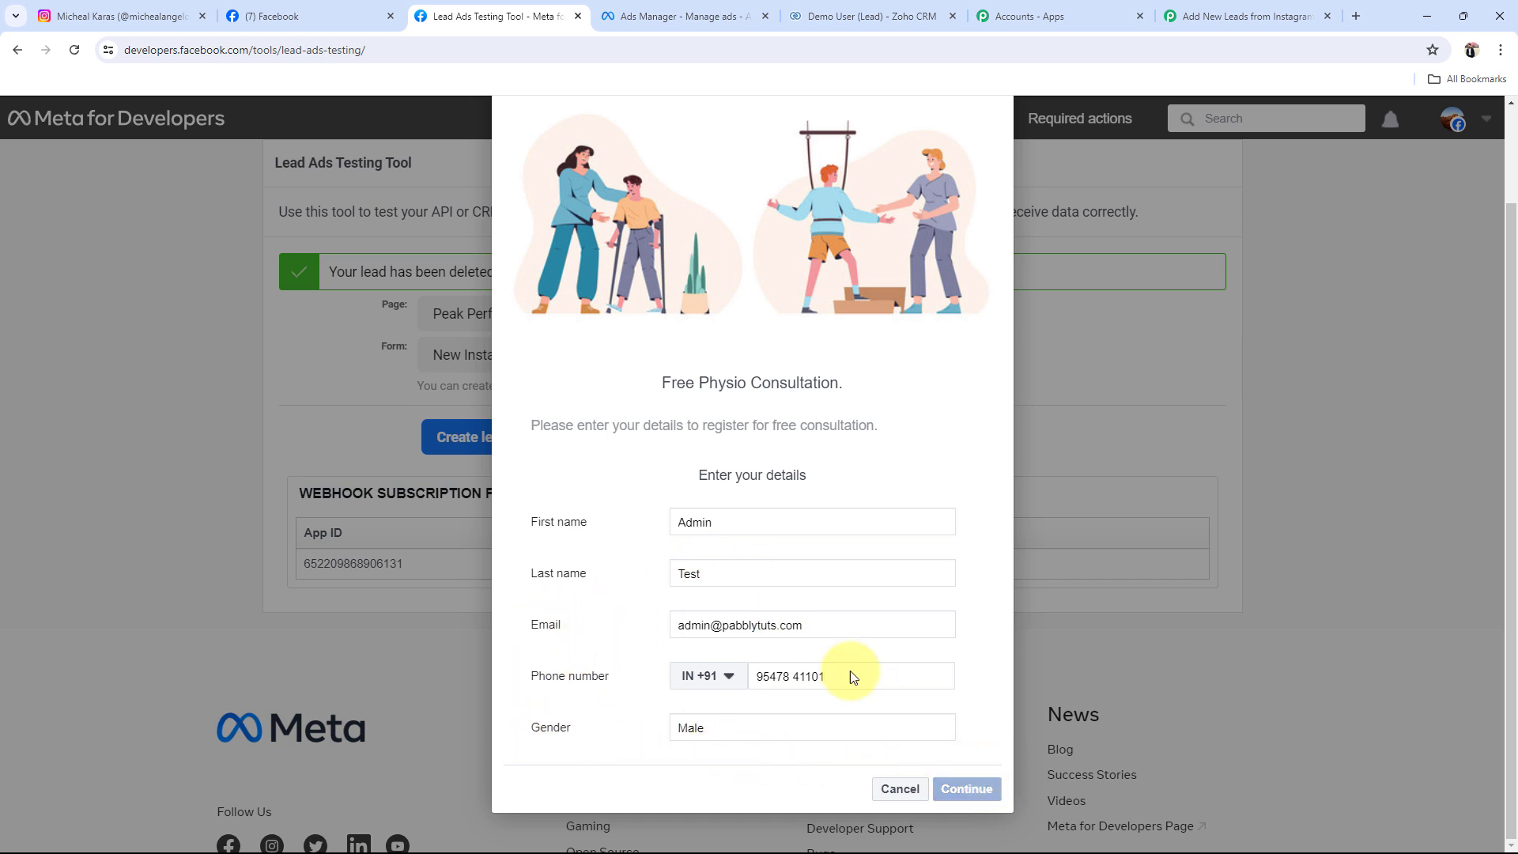
left_click(992, 635)
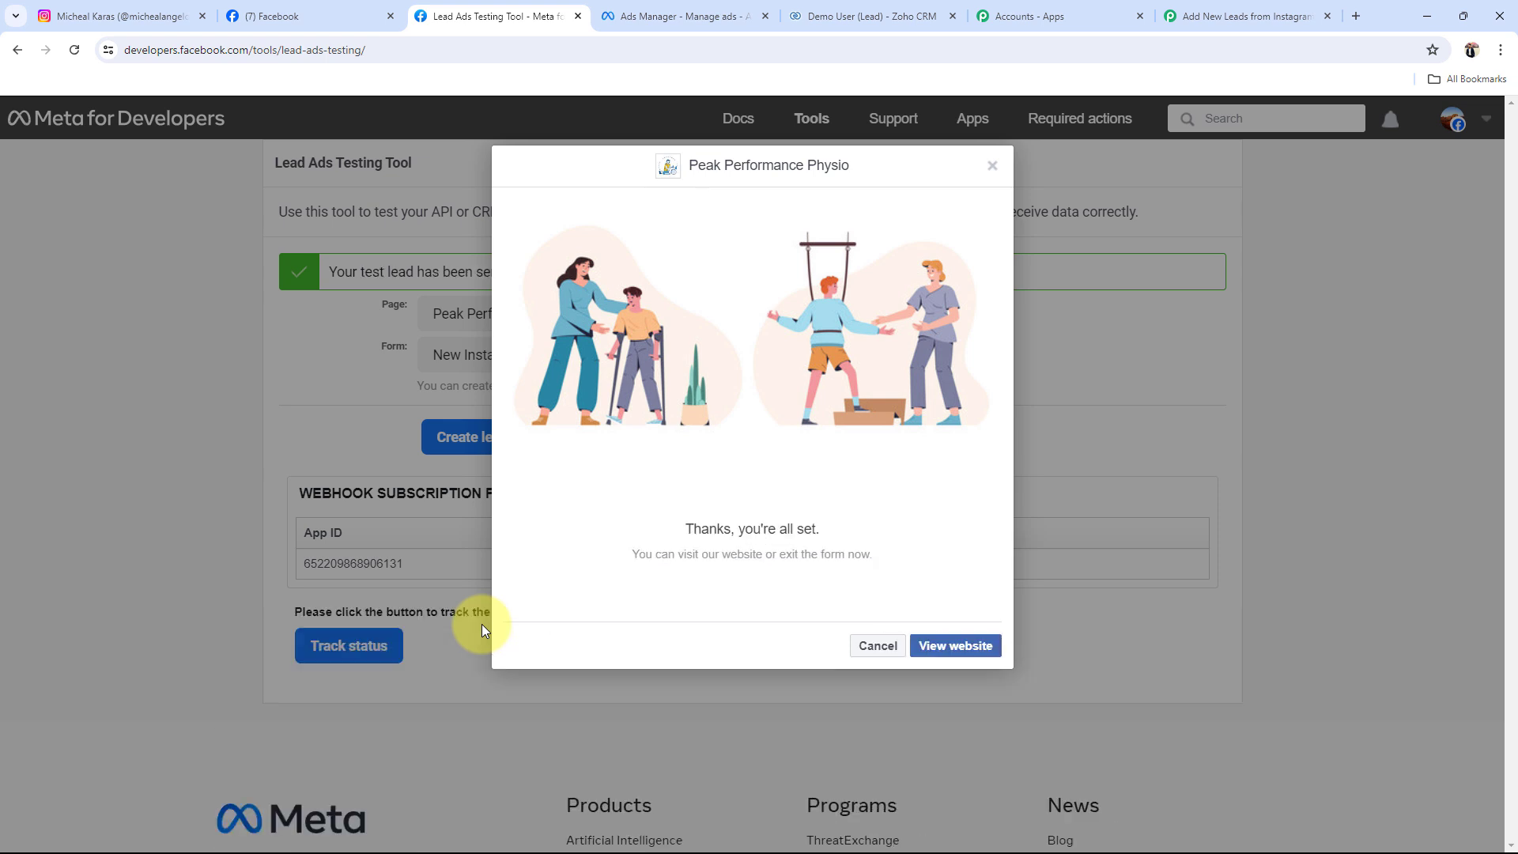
left_click(894, 640)
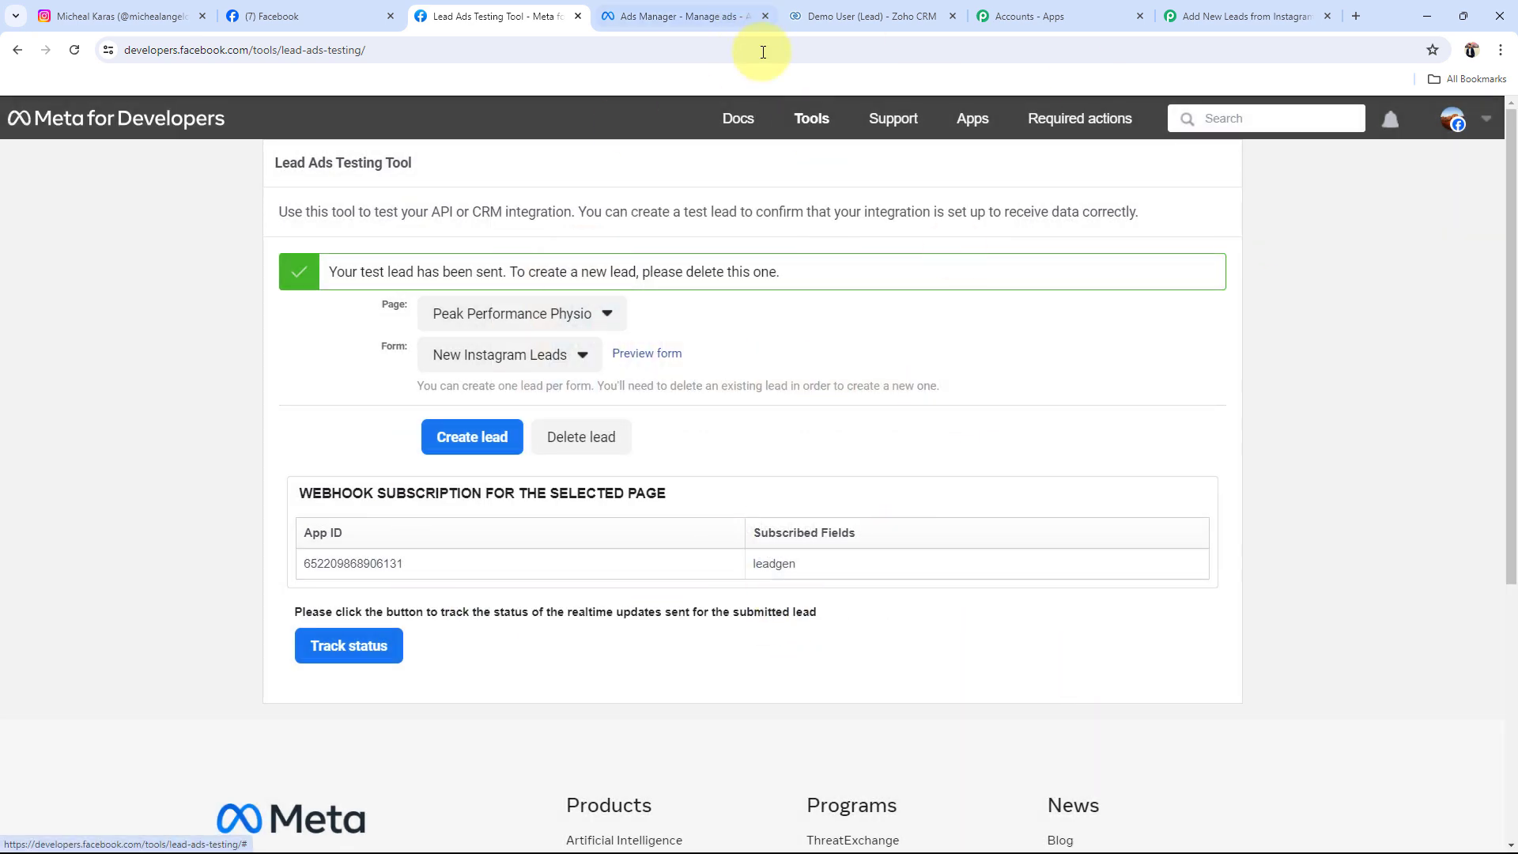
Step: Switch to Zoho CRM, reload the Leads list to check for the new test lead, and return to the Pabbly Connect workflow
left_click(870, 16)
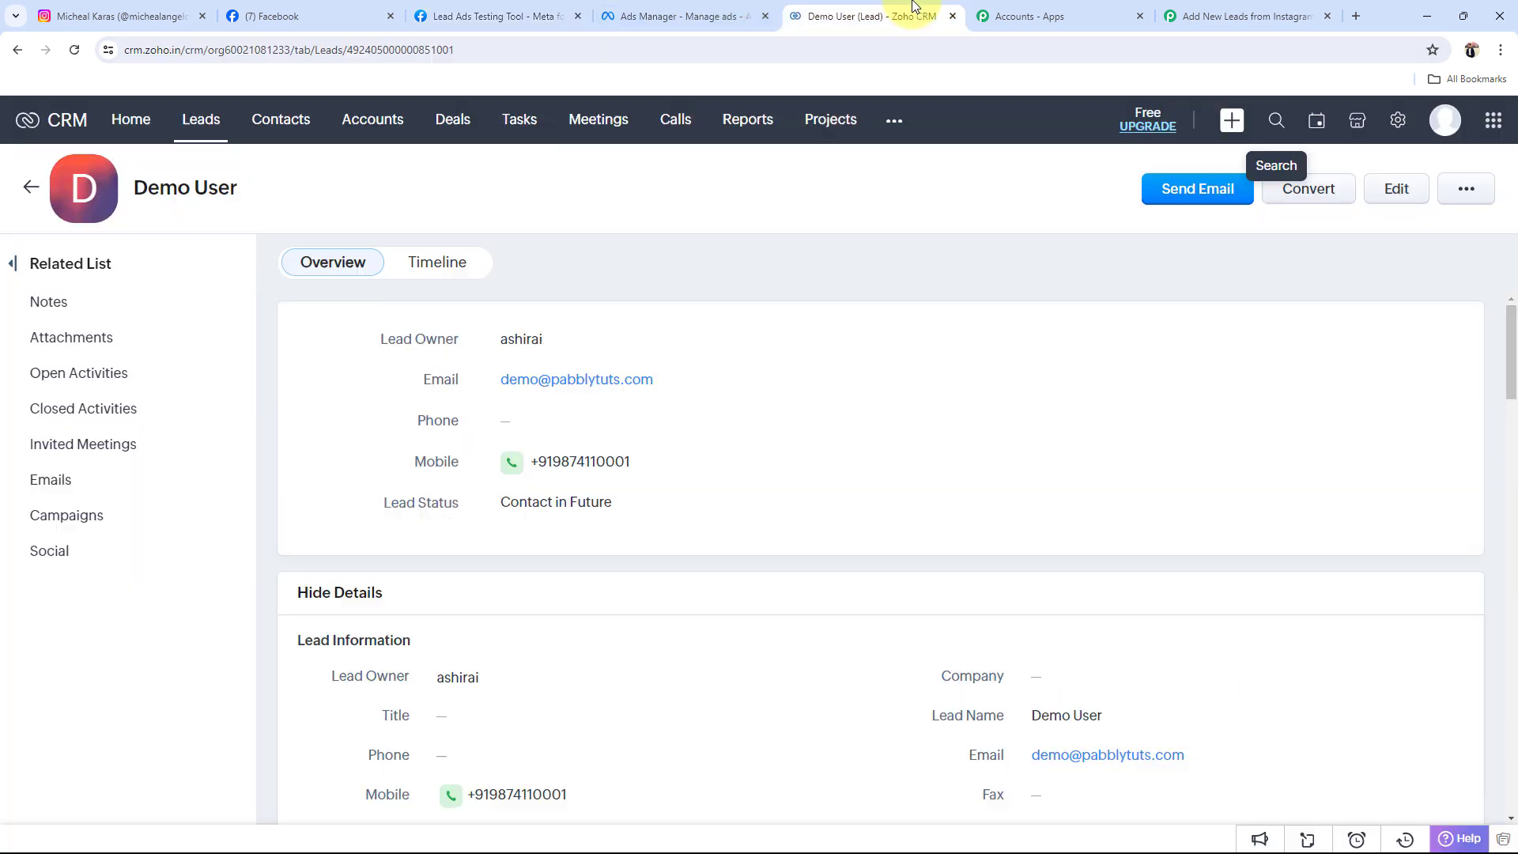
left_click(202, 117)
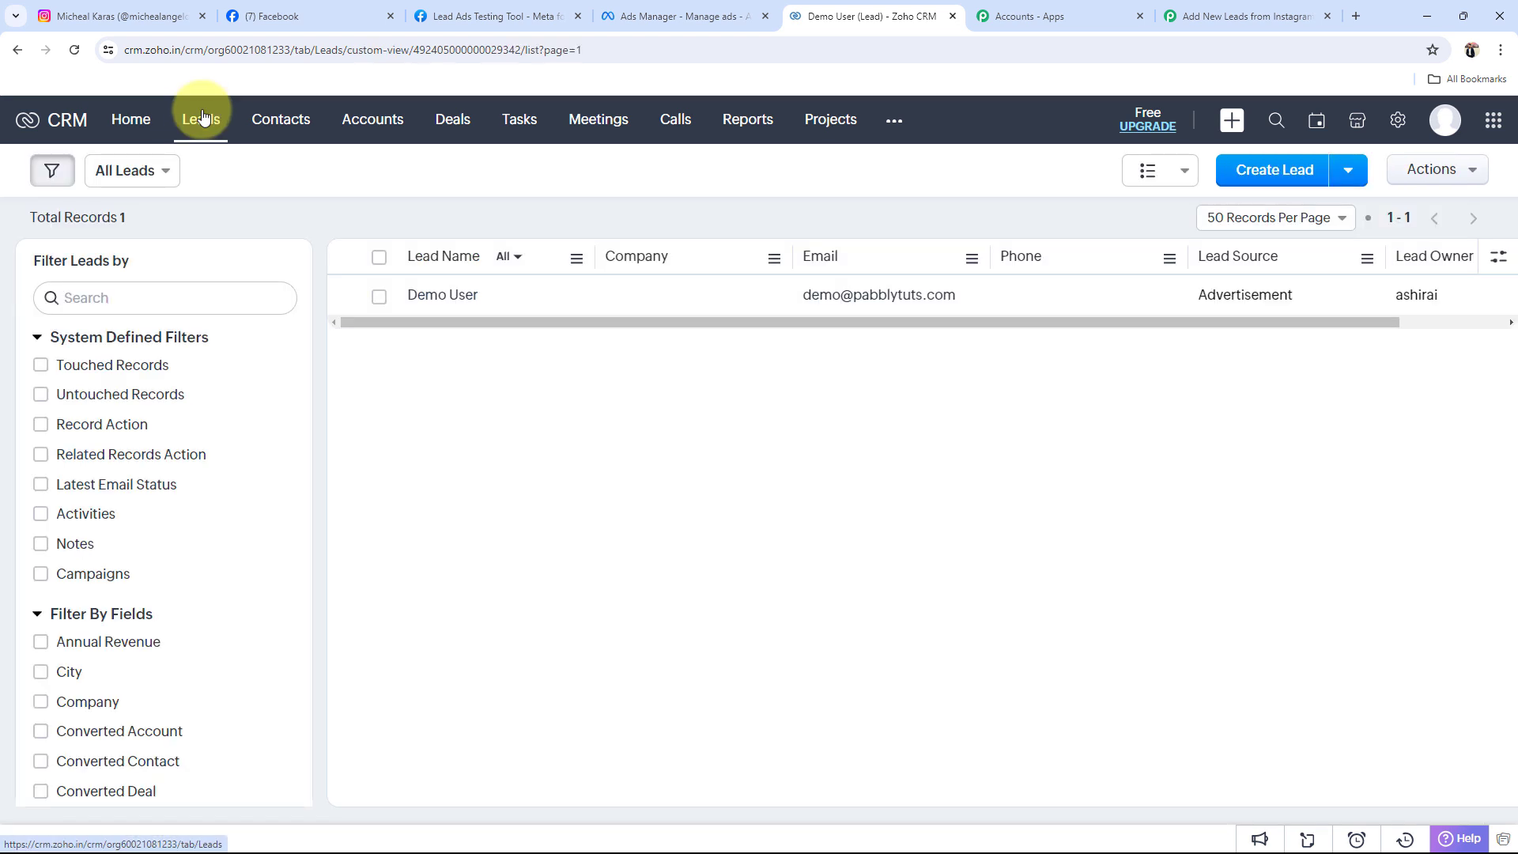
left_click(73, 49)
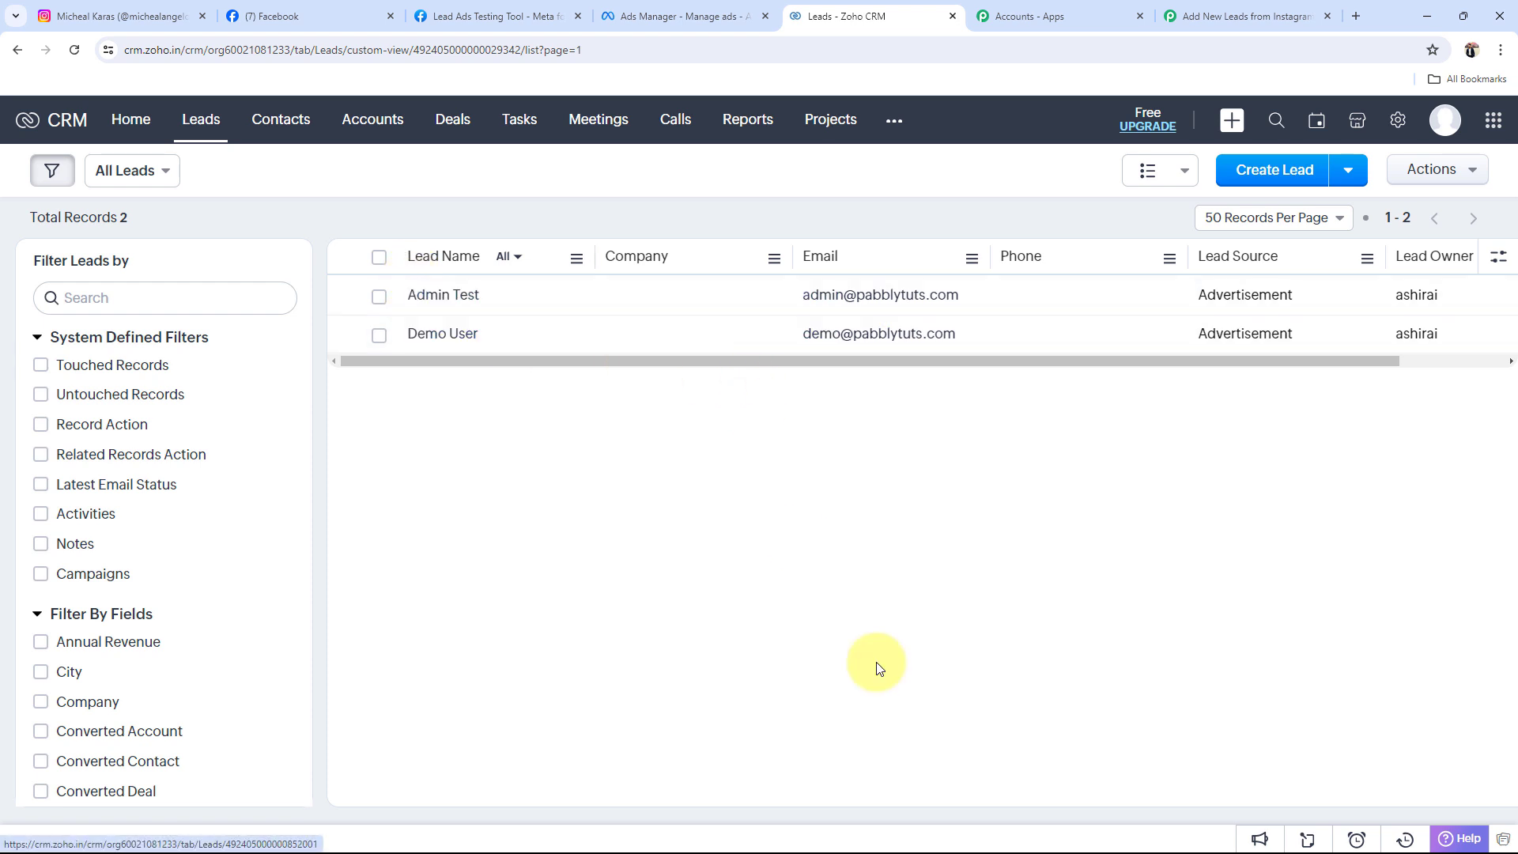
left_click(1258, 9)
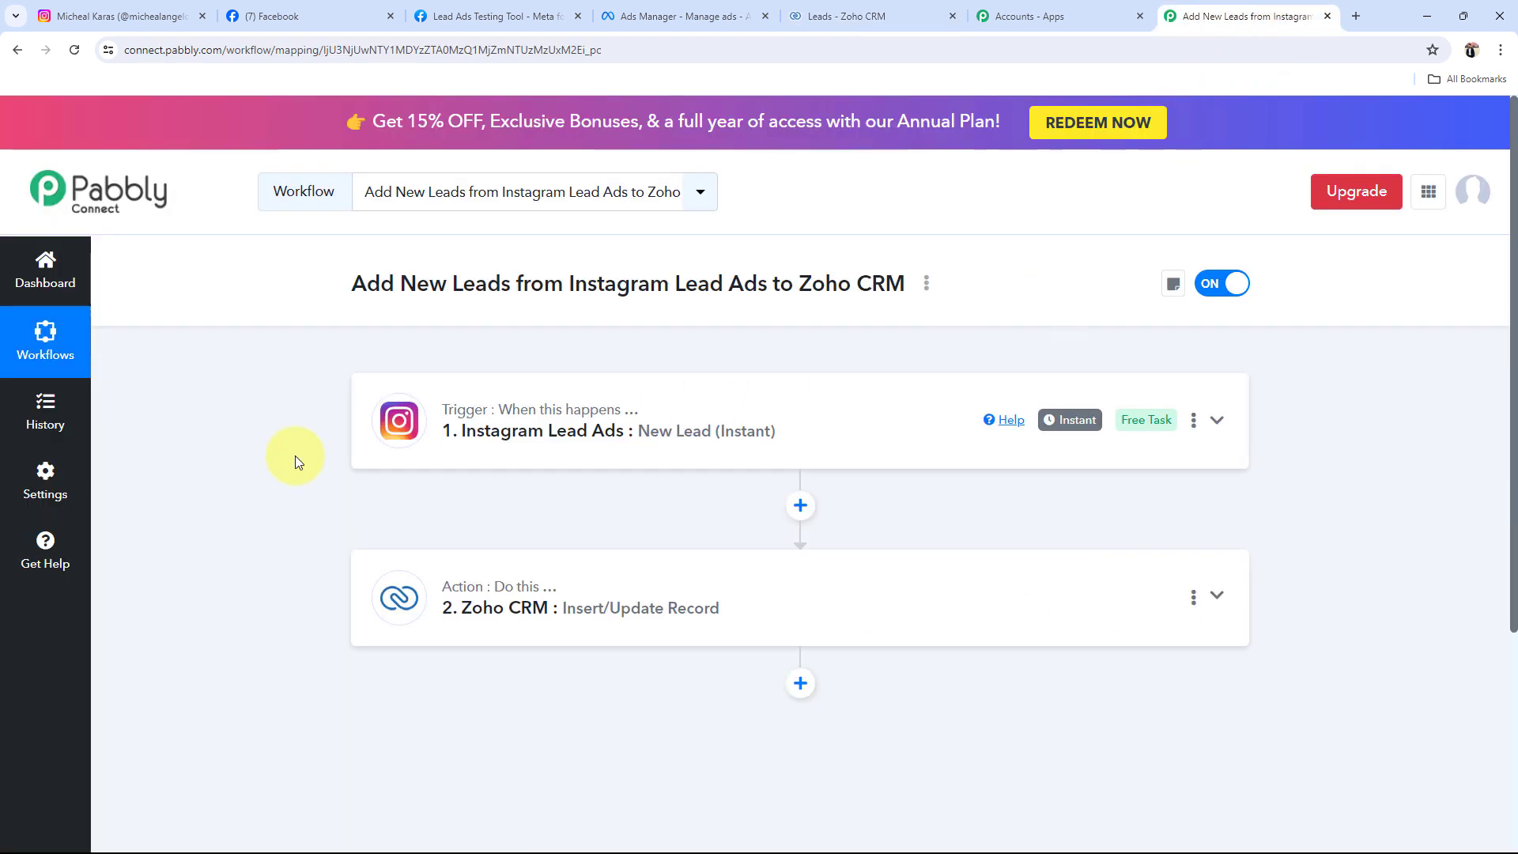